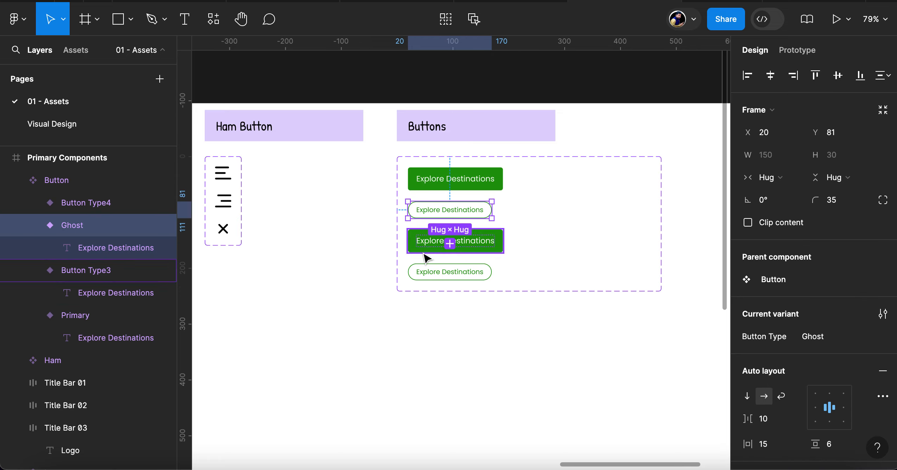
# Move the third and fourth button variants beside the first two, forming a second column in the Button component set
pyautogui.click(419, 245)
pyautogui.keyDown('shift'); pyautogui.click(422, 275); pyautogui.keyUp('shift')
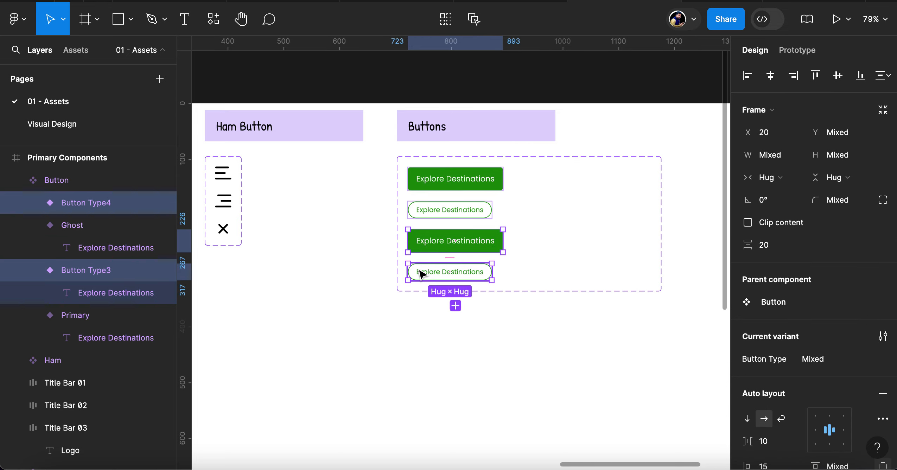
pyautogui.moveTo(422, 274); pyautogui.dragTo(539, 209)
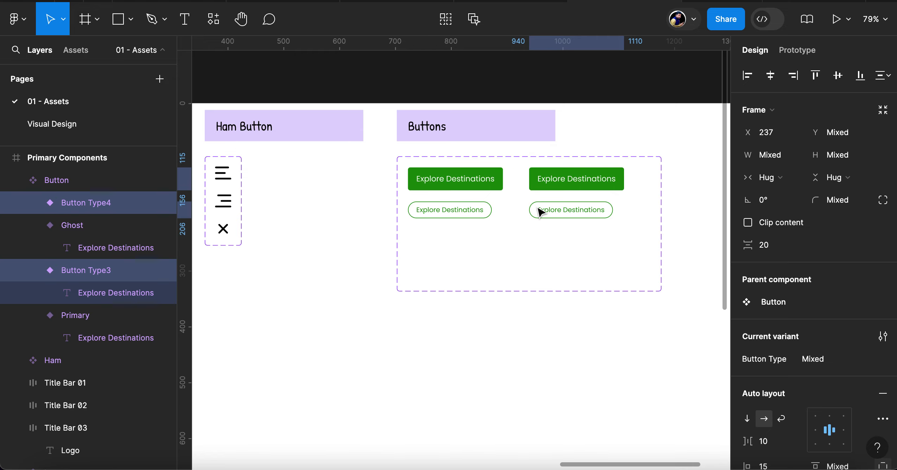
pyautogui.click(515, 243)
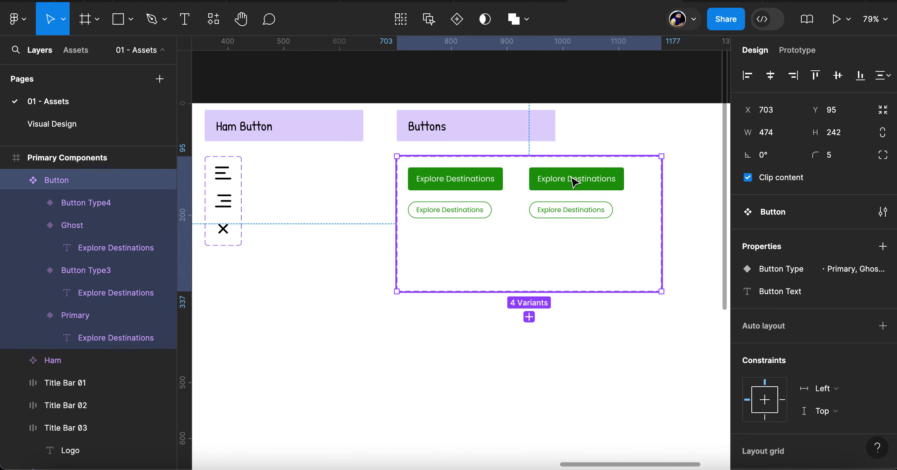
# Rename the Button Type3 variant as Primary Hover, keeping the Button Type property prefix
pyautogui.click(574, 182)
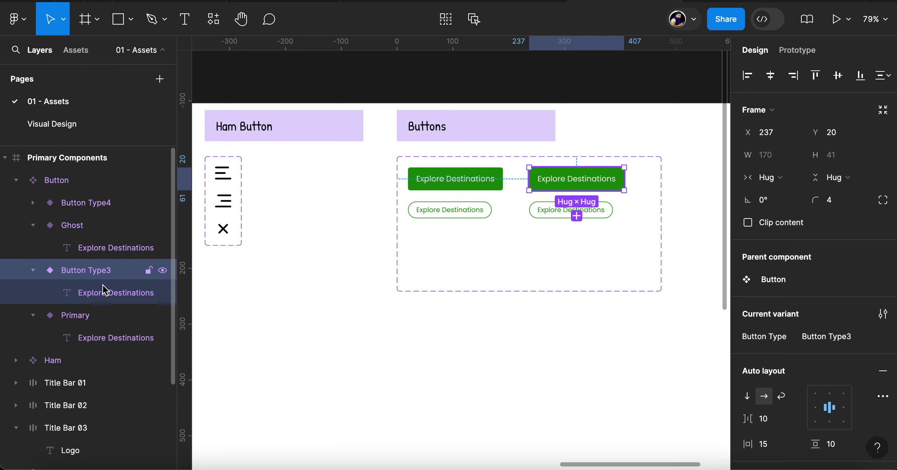
pyautogui.click(85, 318)
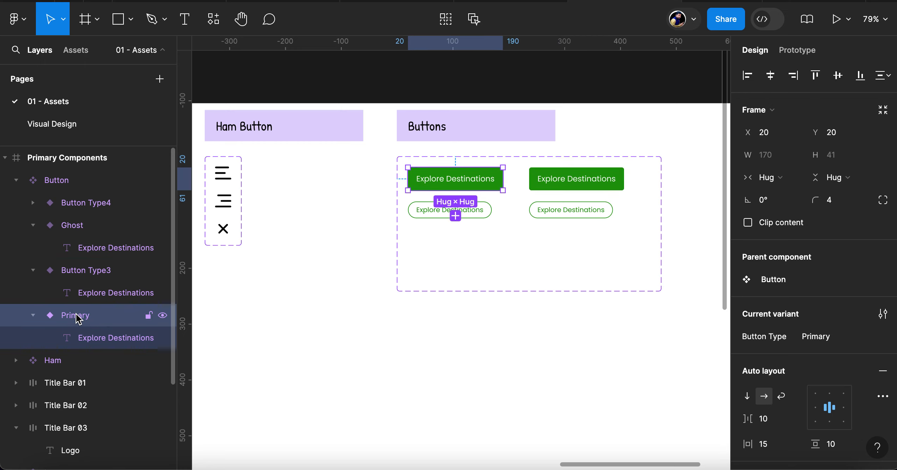
pyautogui.doubleClick(77, 316)
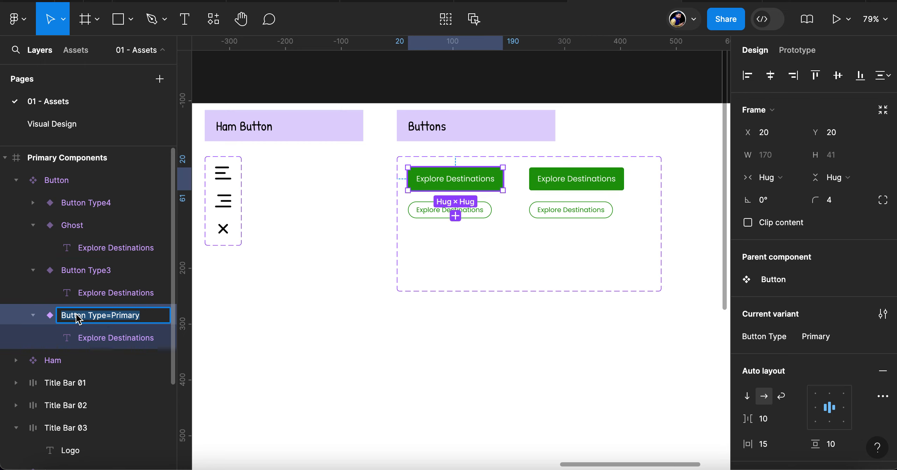
pyautogui.click(99, 272)
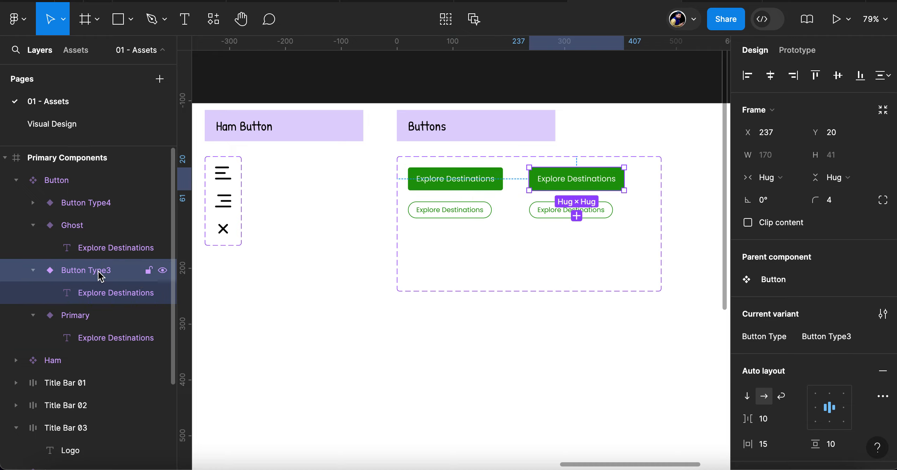
pyautogui.doubleClick(99, 272)
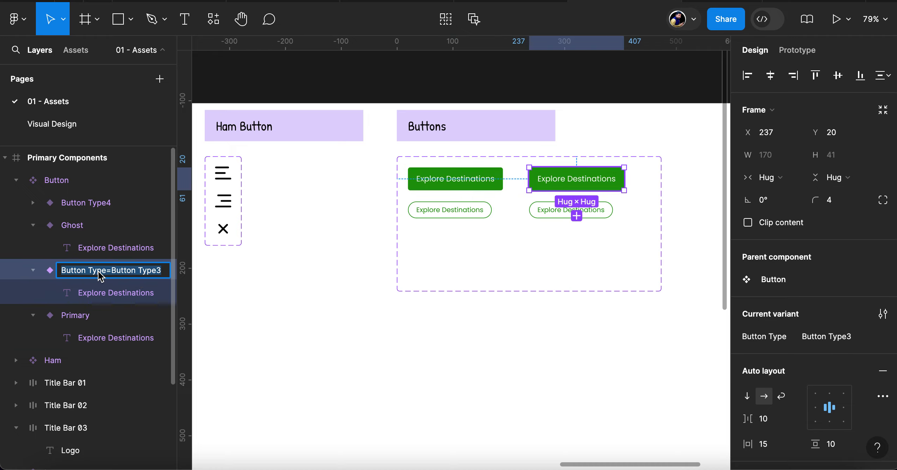
pyautogui.click(143, 276)
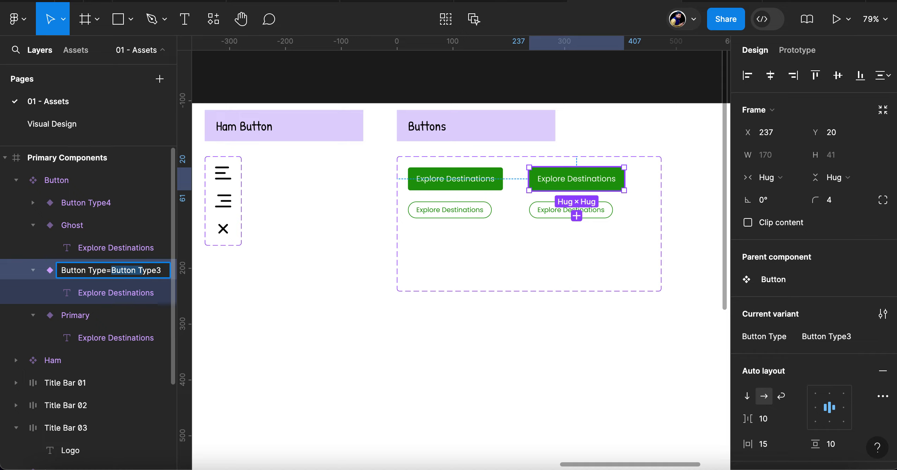
pyautogui.hotkey('shift', 'Right')
pyautogui.hotkey('shift', 'Right')
pyautogui.hotkey('shift', 'Right')
pyautogui.write('Primar')
pyautogui.press('Return')
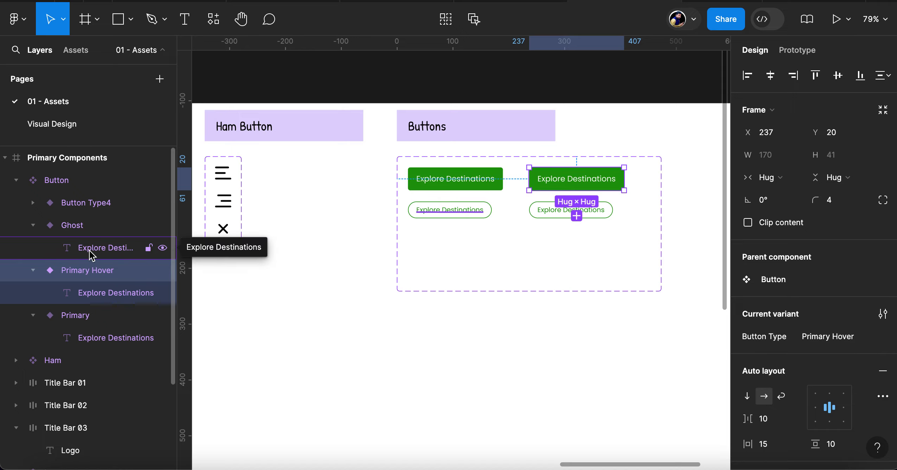
# Rename the Button Type4 variant as Ghost Hover, keeping the Button Type property prefix
pyautogui.click(81, 208)
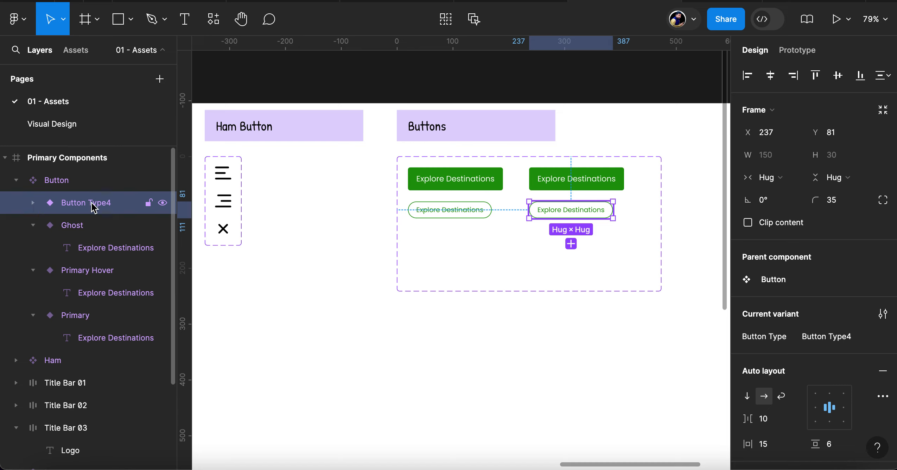
pyautogui.doubleClick(93, 206)
pyautogui.click(132, 208)
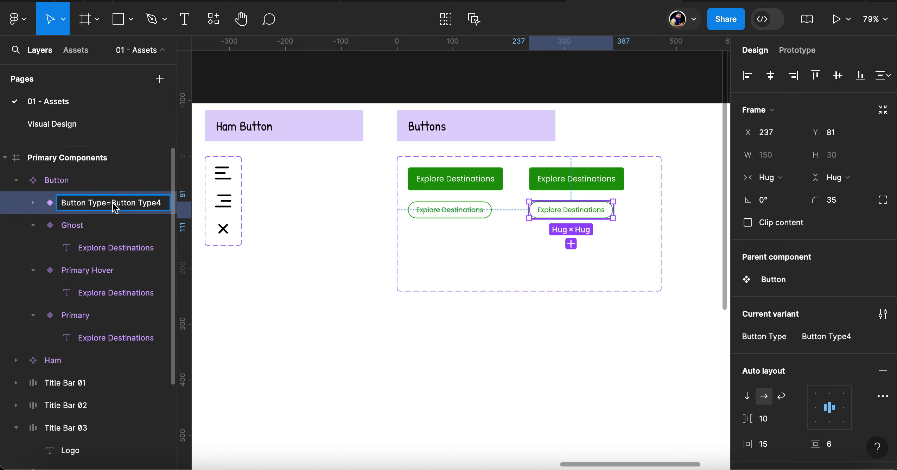
pyautogui.hotkey('shift', 'End')
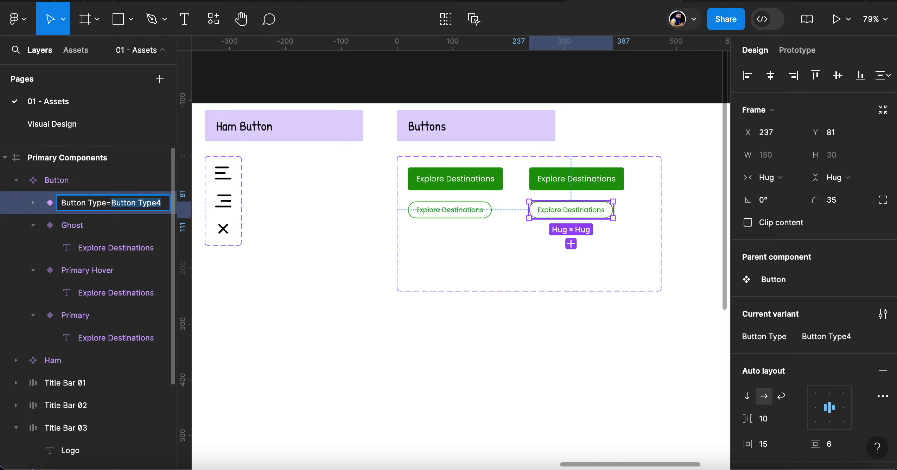
pyautogui.write('Gh')
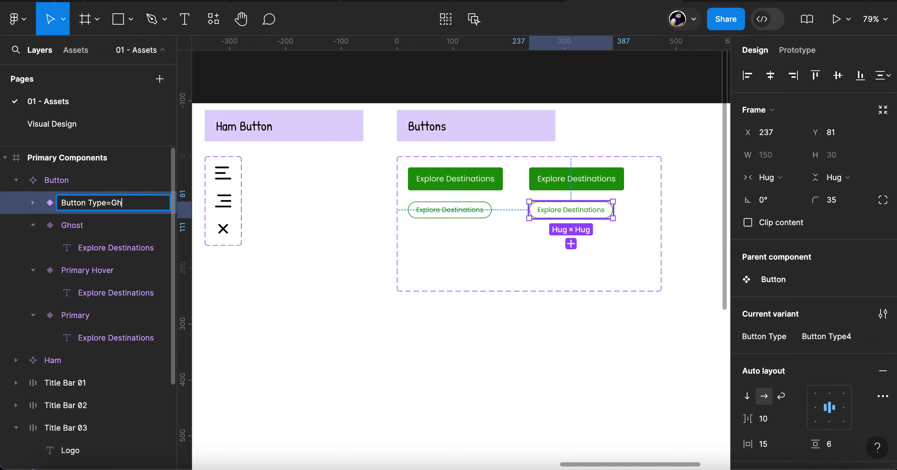
pyautogui.write('ost Hover')
pyautogui.press('Return')
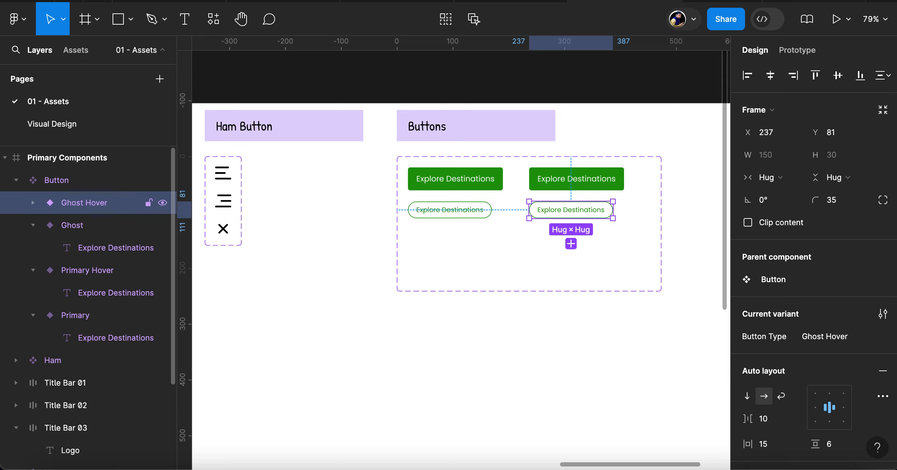
# Darken the Primary Hover variant's fill to the deep green 136704
pyautogui.click(589, 182)
pyautogui.scroll(-1, 776, 339)
pyautogui.scroll(-5, 777, 340)
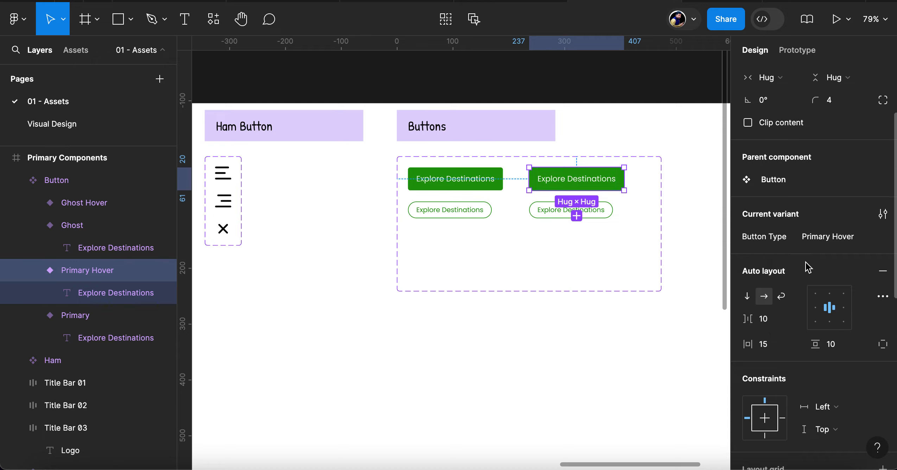
pyautogui.scroll(-12, 804, 343)
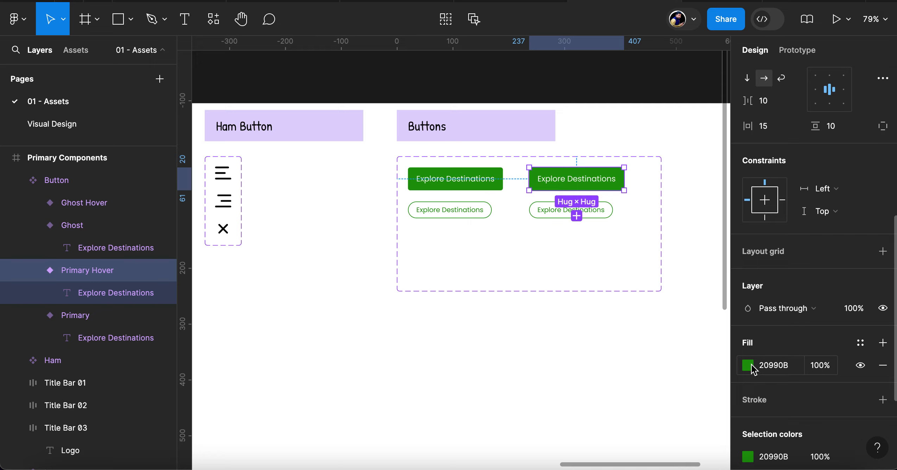
pyautogui.click(749, 366)
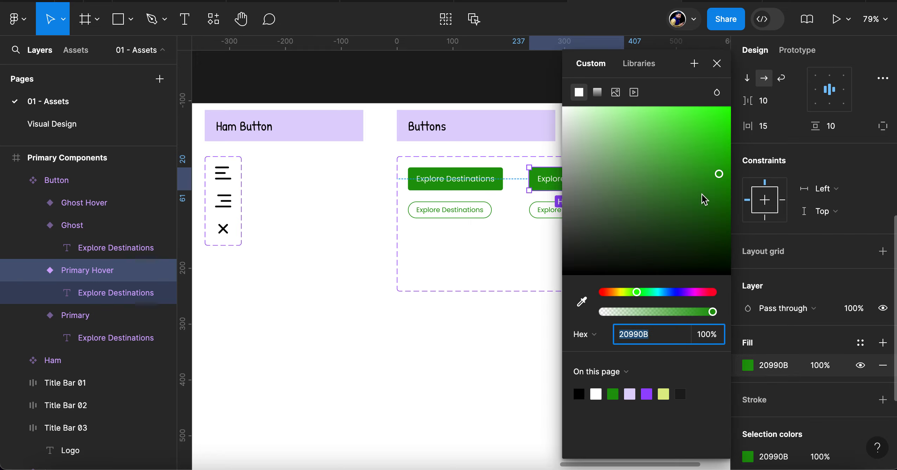
pyautogui.click(721, 200)
pyautogui.moveTo(721, 201)
pyautogui.mouseDown()
pyautogui.moveTo(723, 221)
pyautogui.moveTo(725, 207)
pyautogui.mouseUp()
# Add a fill to the Ghost Hover variant and set it to the page's green 20990B
pyautogui.click(547, 214)
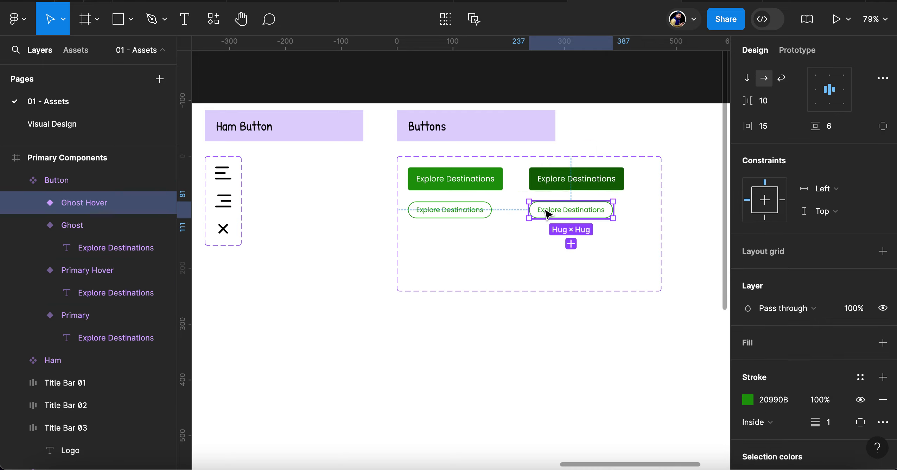
pyautogui.scroll(-2, 776, 406)
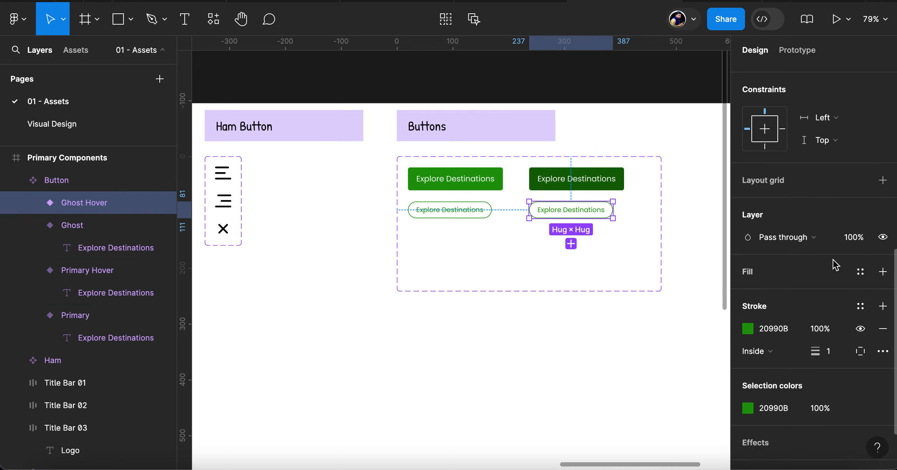
pyautogui.click(787, 276)
pyautogui.click(747, 294)
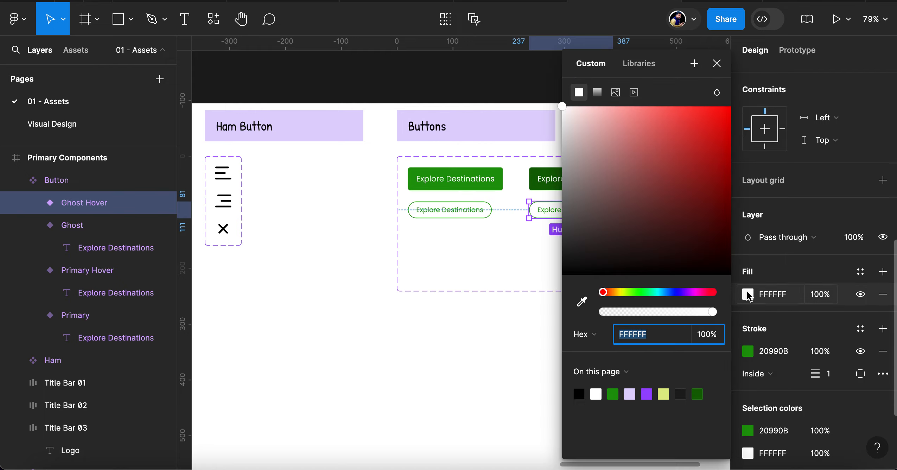
pyautogui.click(613, 394)
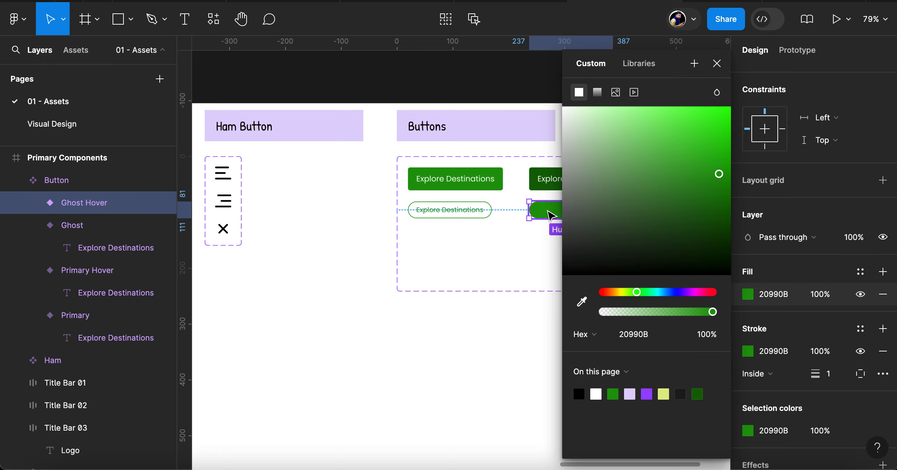
# Change the text fill of the Ghost Hover variant's Explore Destinations label to white, FFFFFF
pyautogui.click(33, 202)
pyautogui.click(99, 224)
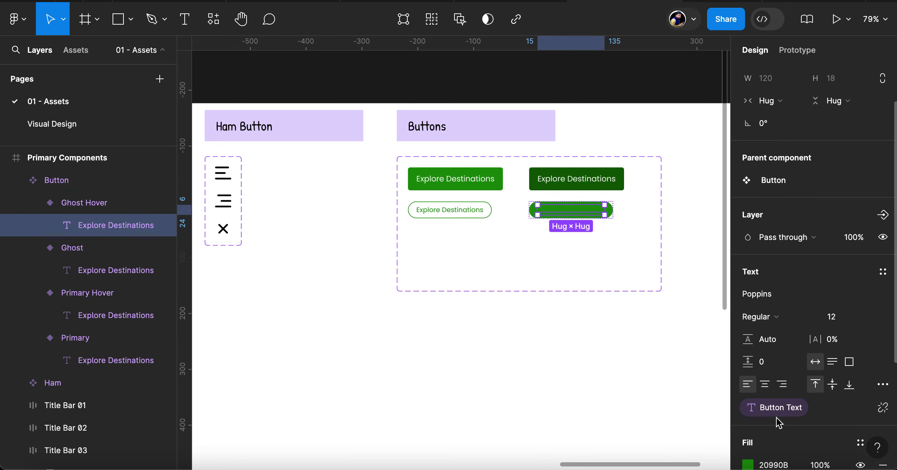
pyautogui.scroll(-3, 780, 404)
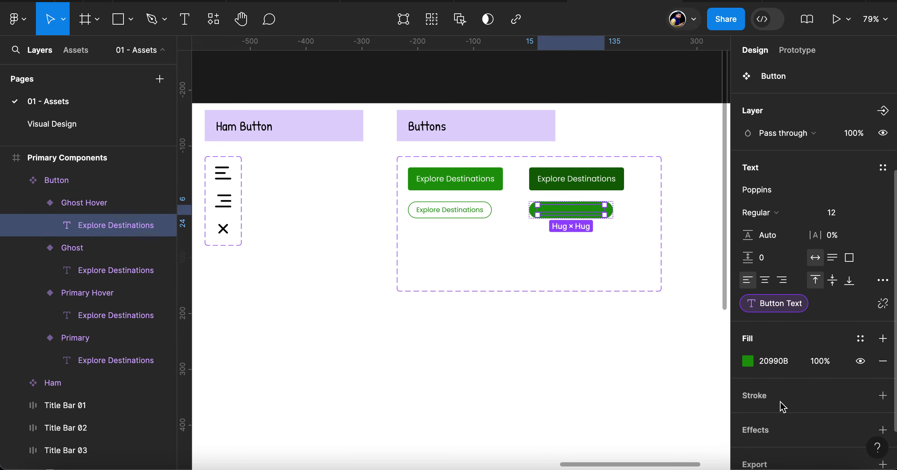
pyautogui.click(748, 362)
pyautogui.moveTo(618, 168); pyautogui.dragTo(480, 49)
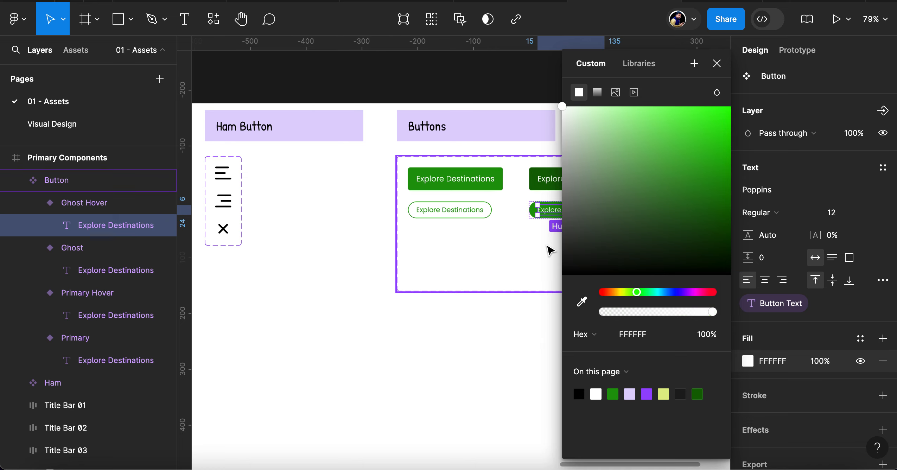
pyautogui.click(550, 251)
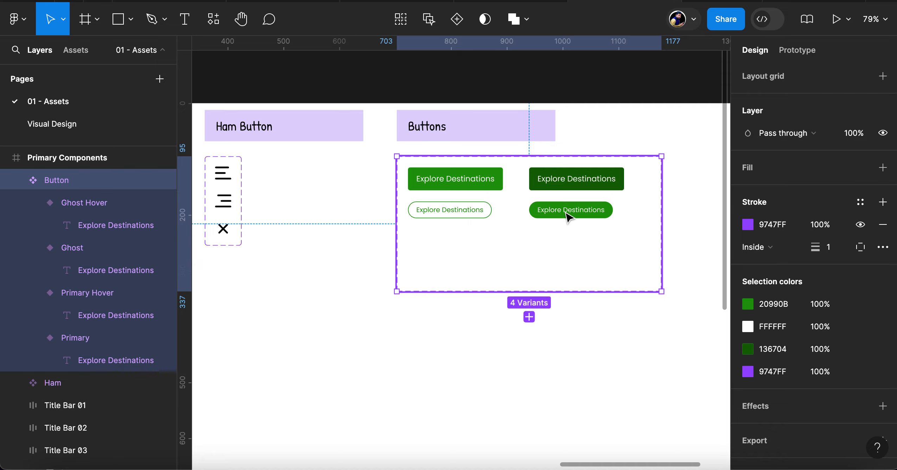
# Add a prototype interaction from Primary to Primary Hover, triggered While hovering with a Smart animate transition
pyautogui.click(469, 181)
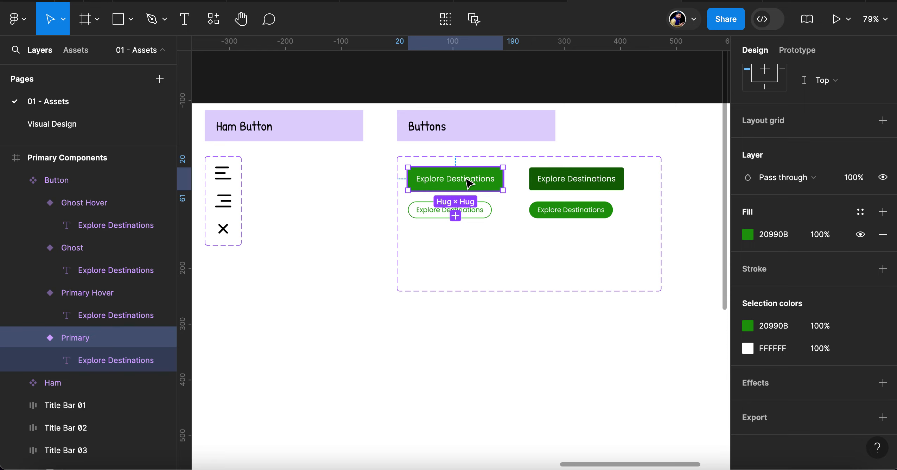
pyautogui.click(800, 51)
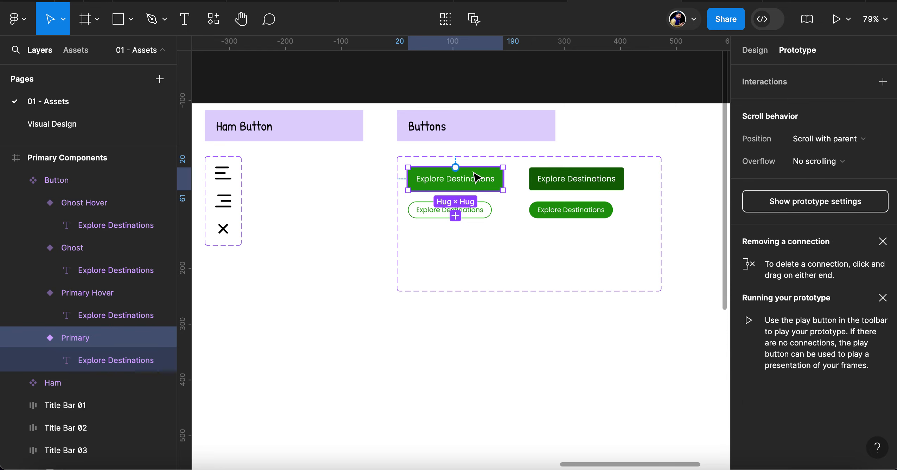
pyautogui.moveTo(506, 179)
pyautogui.moveTo(504, 178); pyautogui.dragTo(547, 183)
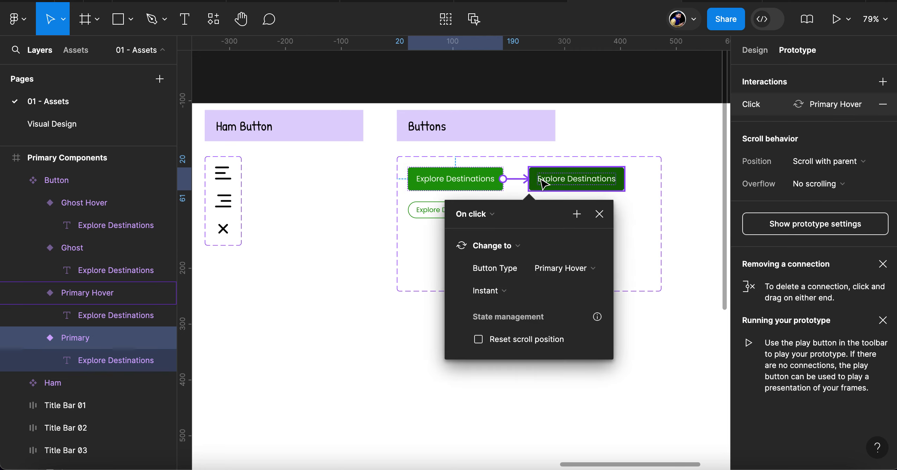
pyautogui.click(487, 216)
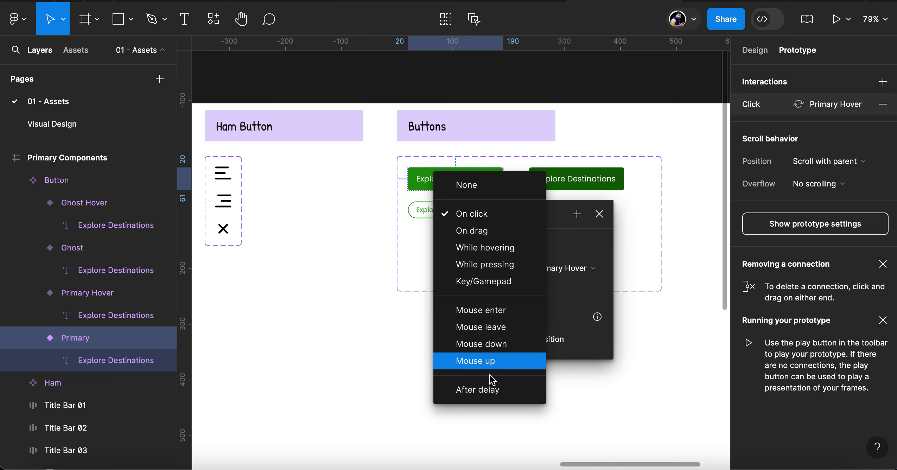
pyautogui.click(488, 252)
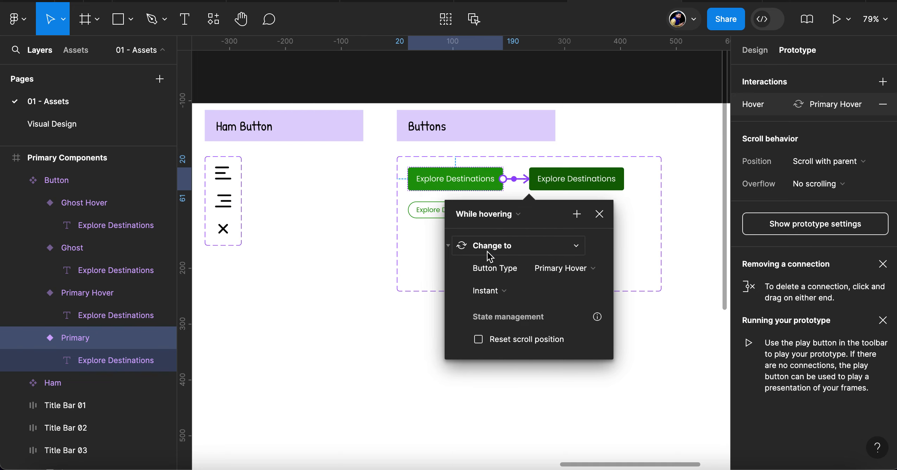
pyautogui.click(532, 291)
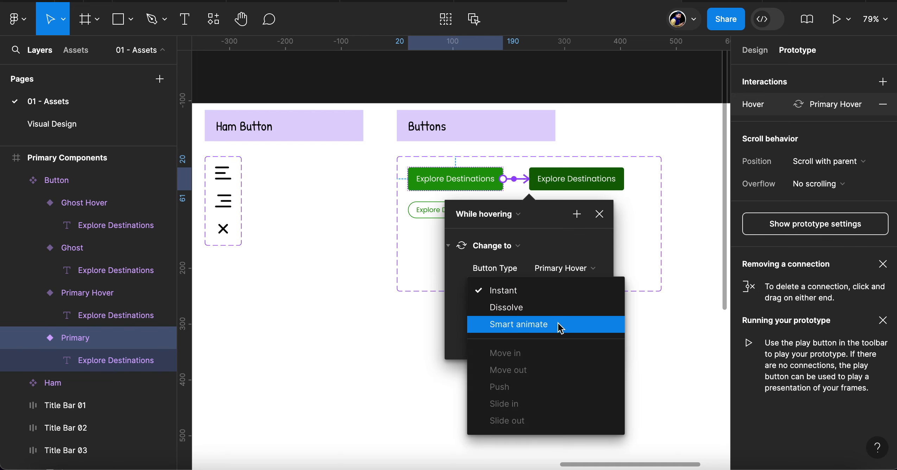
pyautogui.click(560, 328)
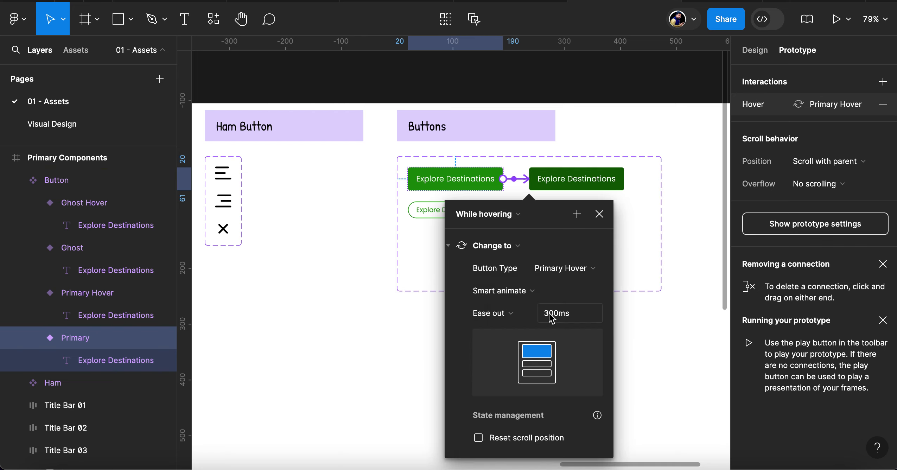
# Add a prototype interaction from Ghost to Ghost Hover, triggered While hovering with a Smart animate transition
pyautogui.click(438, 211)
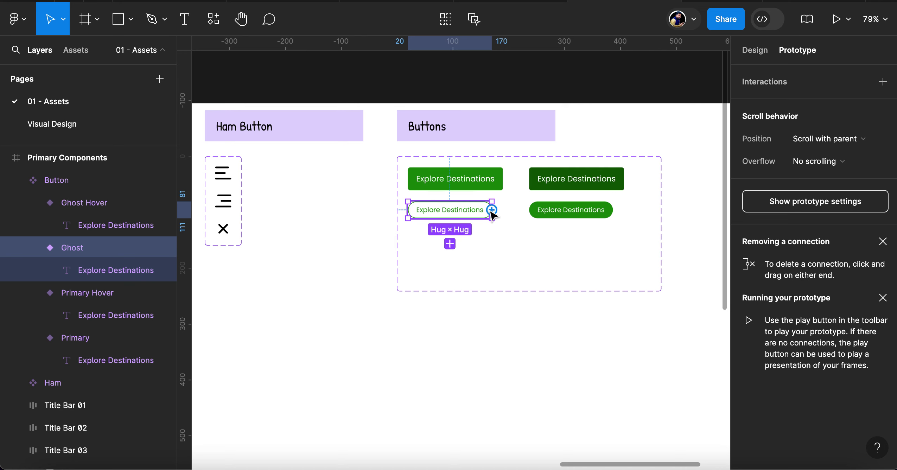
pyautogui.moveTo(492, 210); pyautogui.dragTo(547, 216)
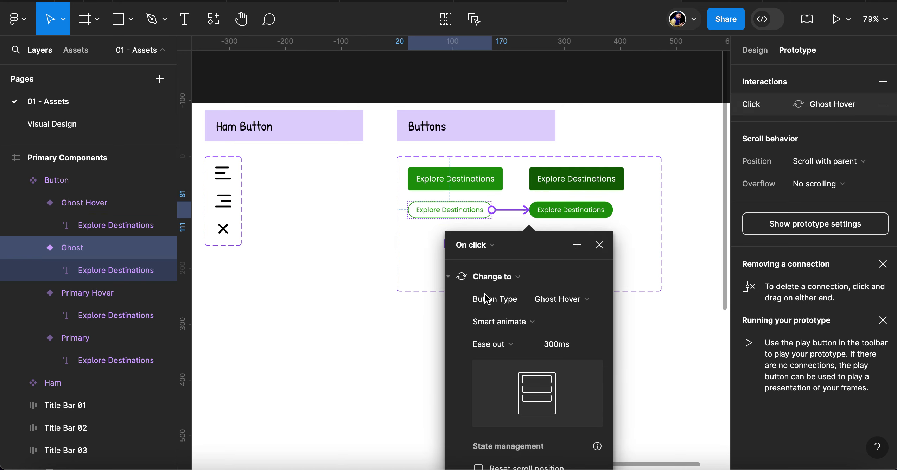
pyautogui.click(497, 246)
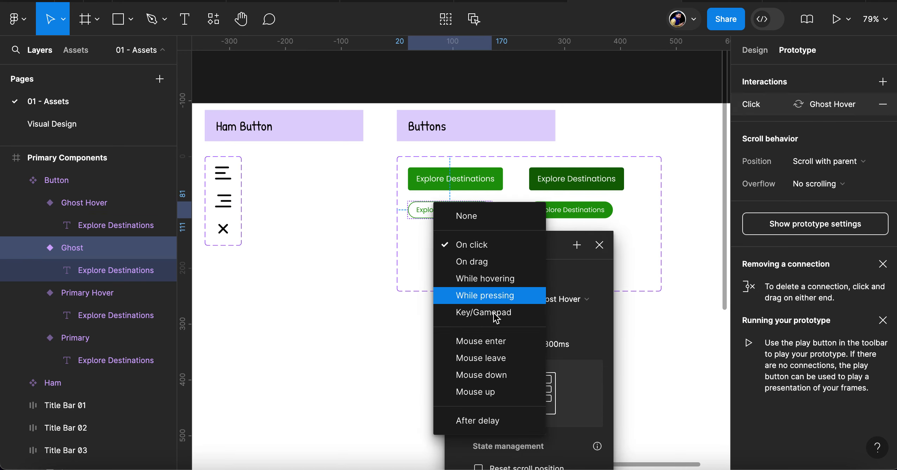
pyautogui.click(500, 282)
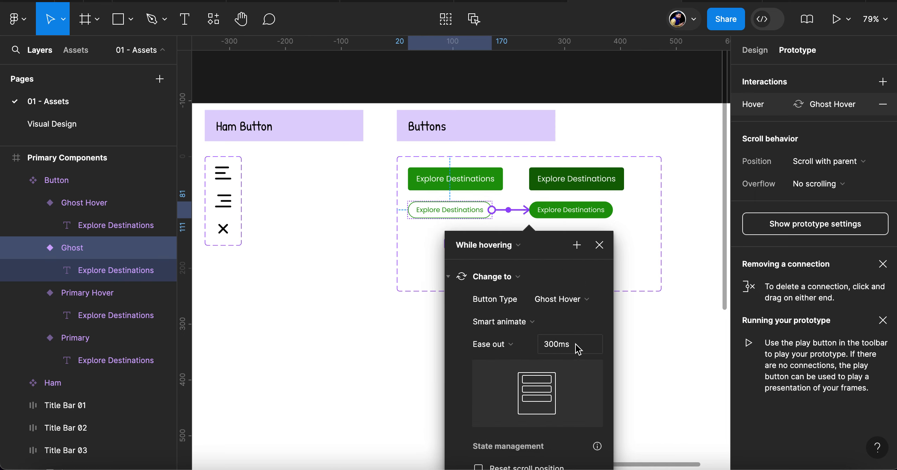
pyautogui.click(599, 245)
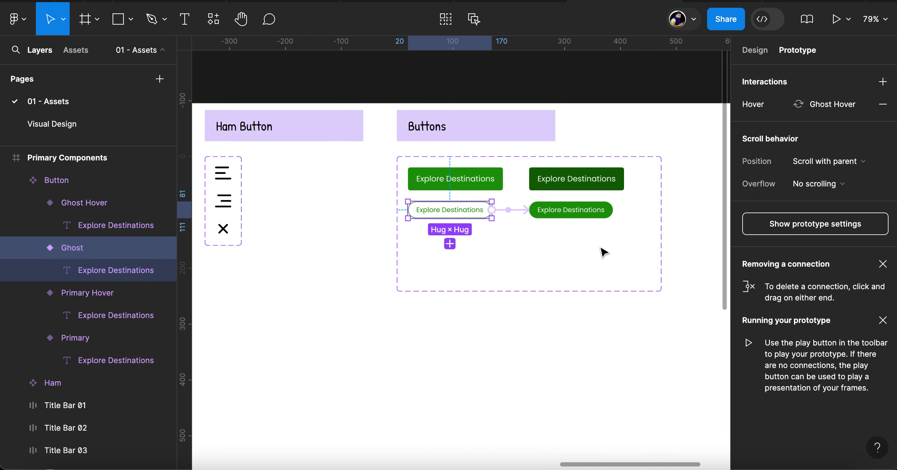
pyautogui.click(525, 266)
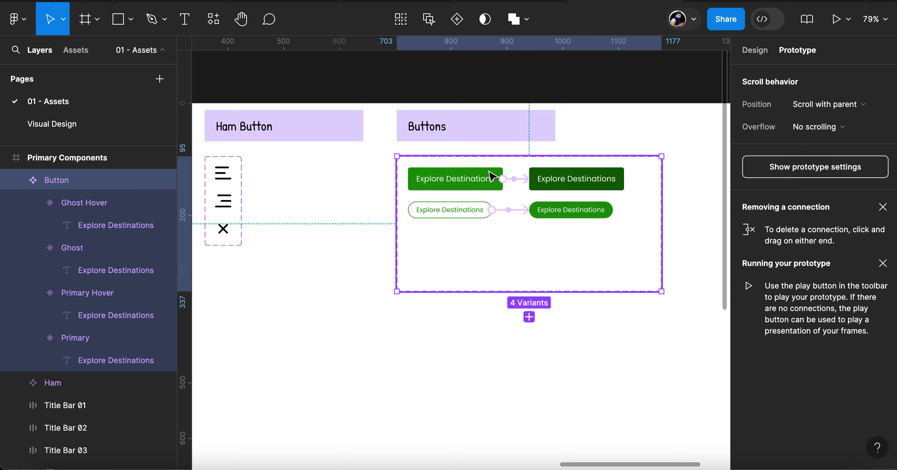
# Preview the Visual Design page's Home frame as a prototype and return to the design file
pyautogui.click(748, 50)
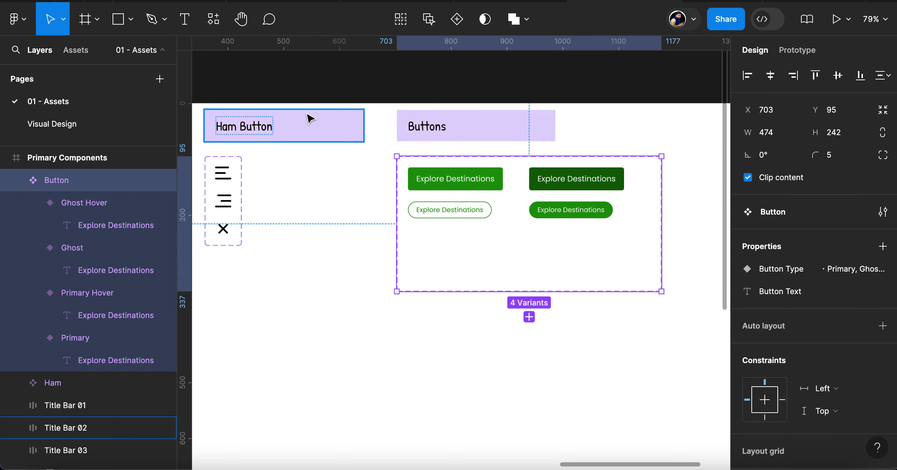
pyautogui.click(67, 126)
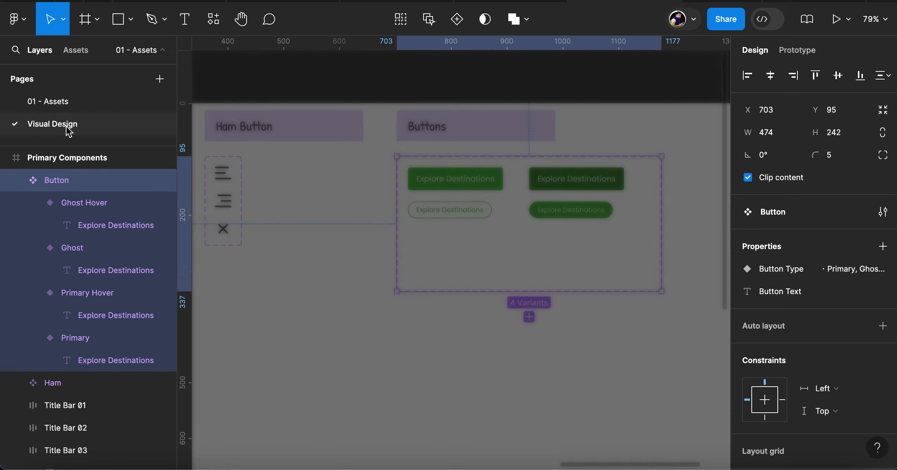
pyautogui.scroll(-5, 496, 334)
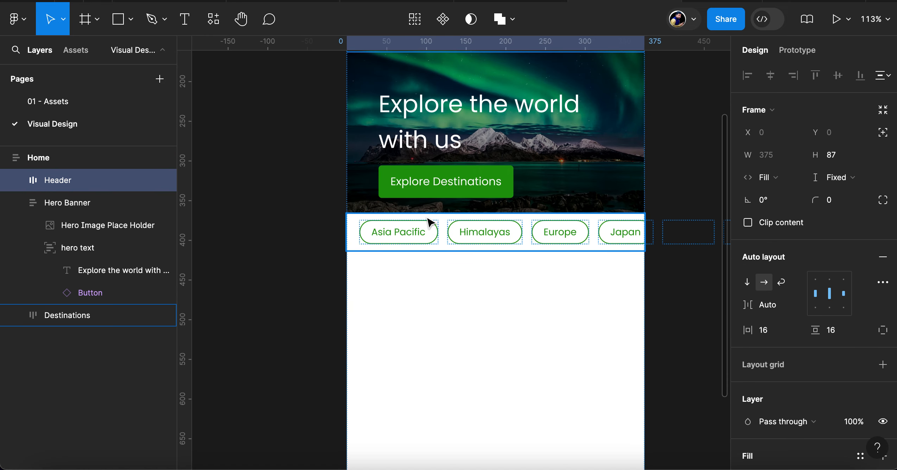
pyautogui.click(834, 28)
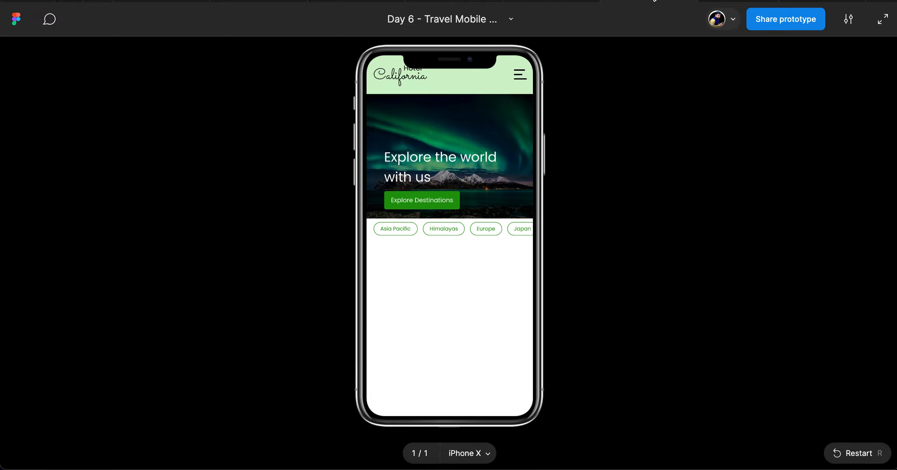
pyautogui.click(792, 1)
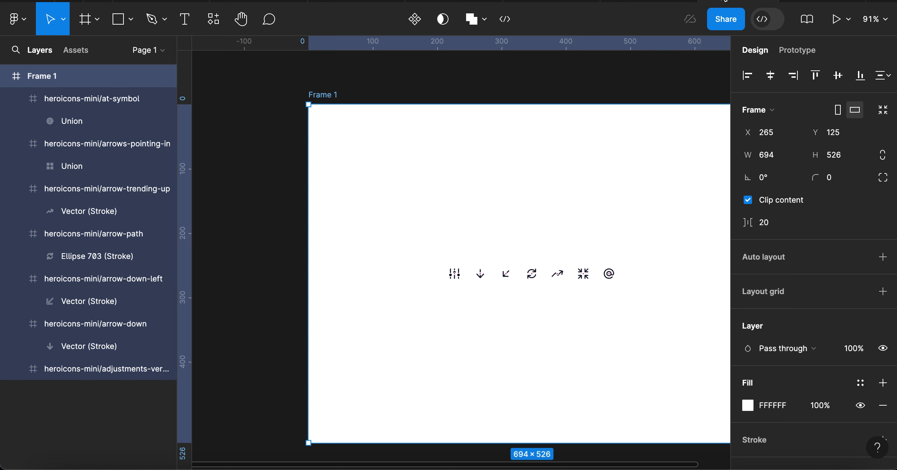
pyautogui.click(659, 2)
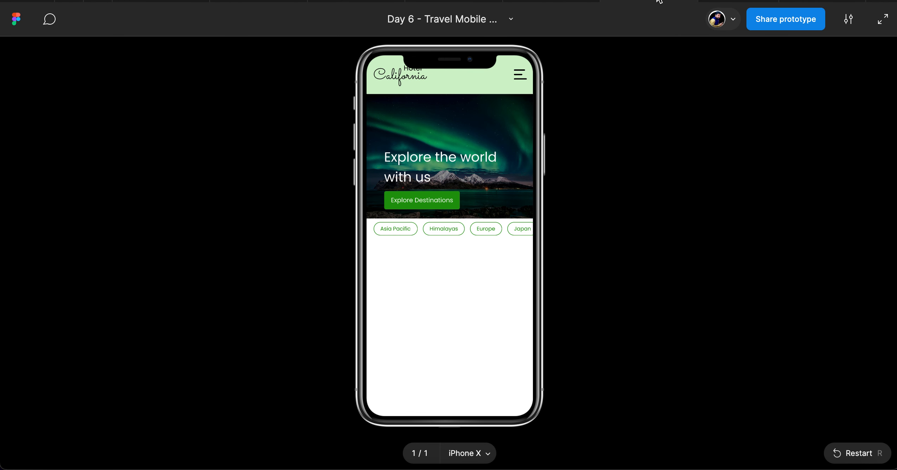
pyautogui.click(558, 1)
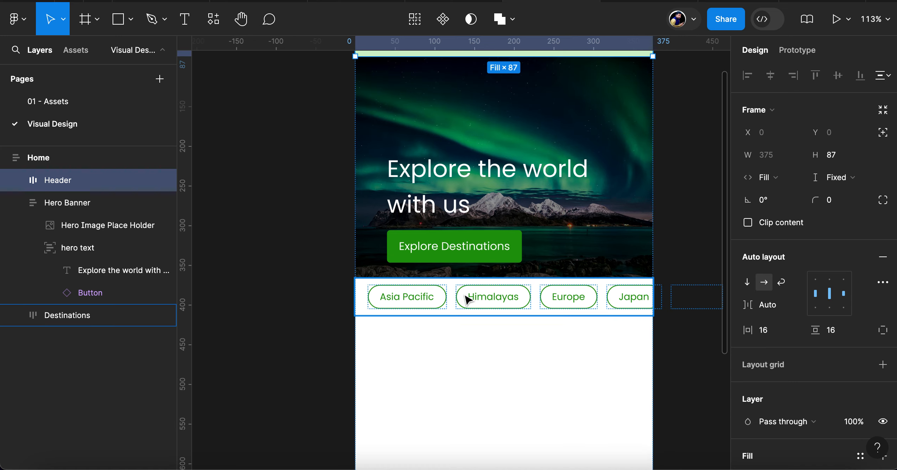
pyautogui.hscroll(5, 466, 299)
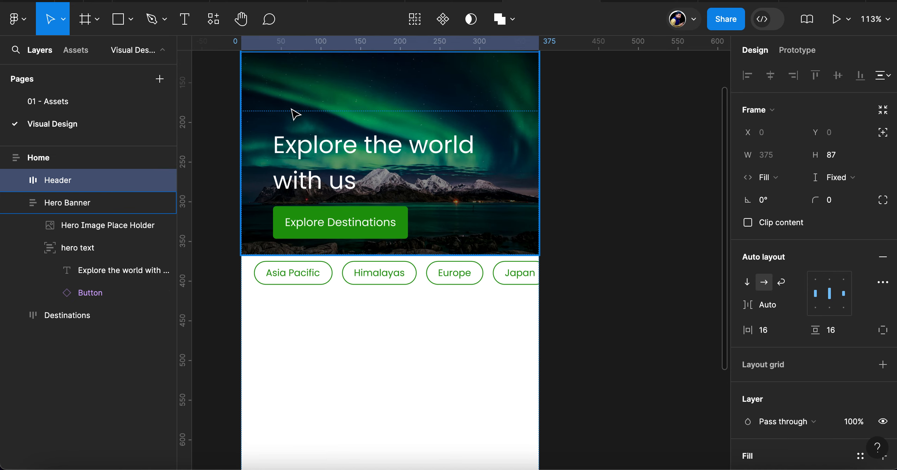
# On the 01 - Assets page, add a variant based on the Ghost button and place it directly below Ghost
pyautogui.click(67, 105)
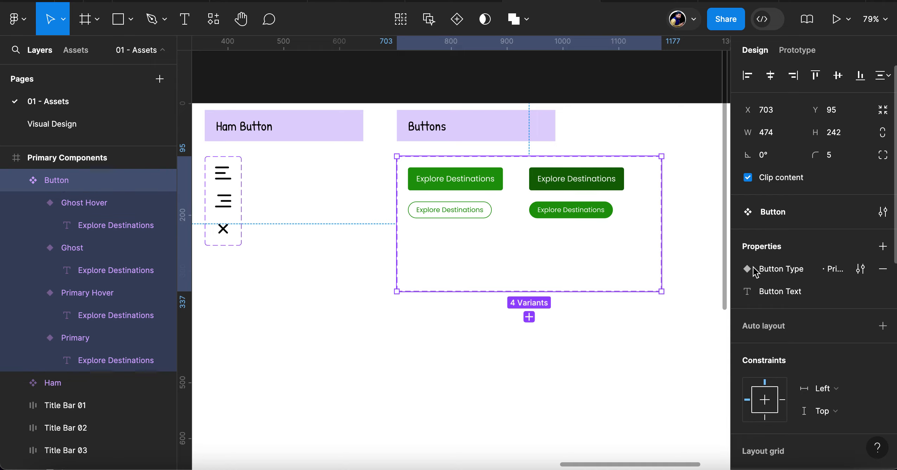
pyautogui.click(96, 208)
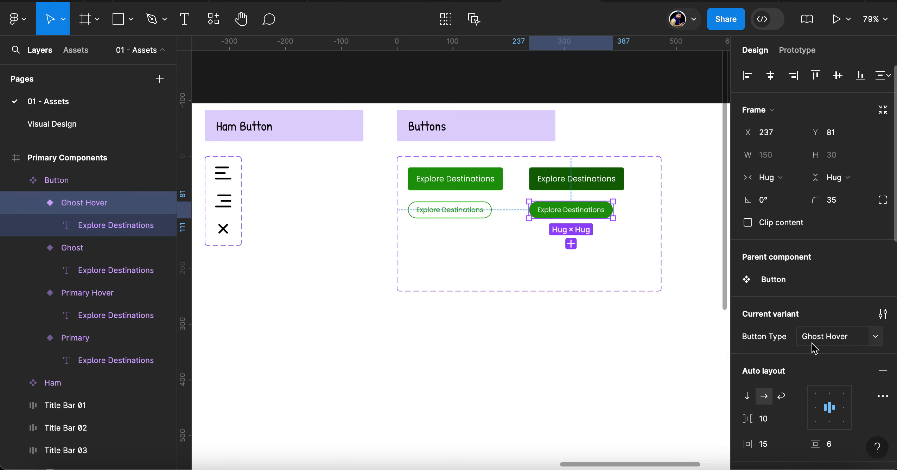
pyautogui.click(452, 216)
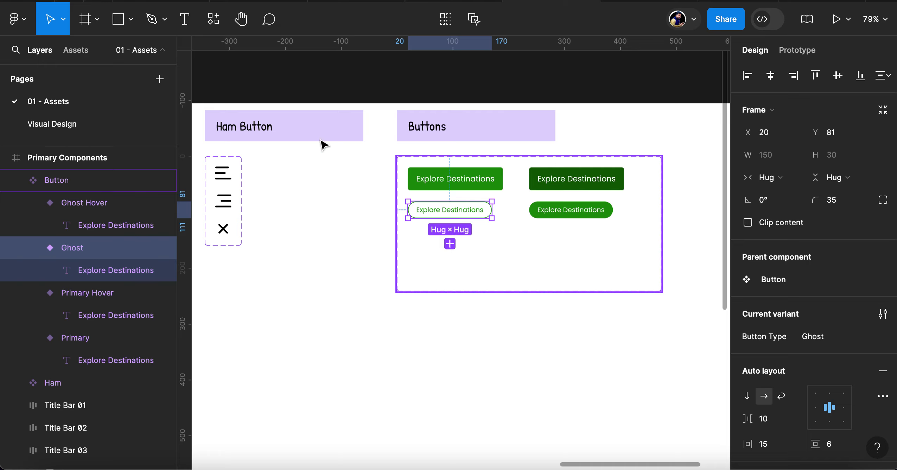
pyautogui.click(450, 244)
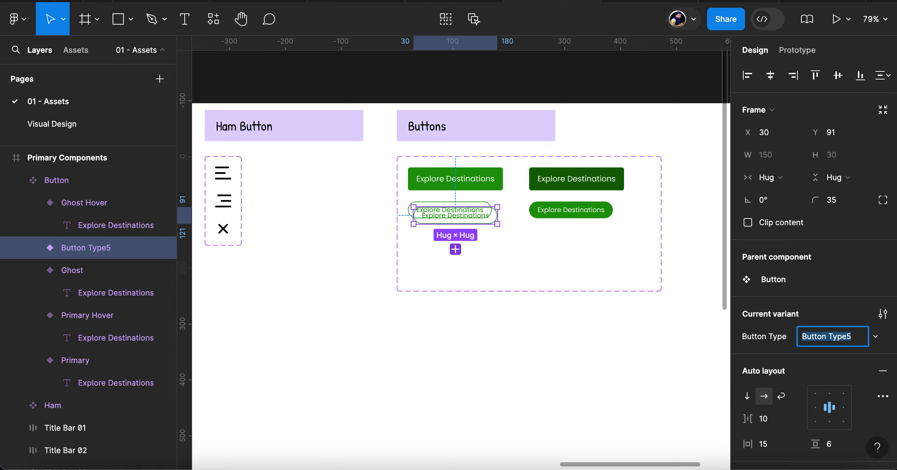
pyautogui.click(462, 221)
pyautogui.moveTo(463, 222)
pyautogui.mouseDown()
pyautogui.moveTo(459, 255)
pyautogui.moveTo(459, 236)
pyautogui.mouseUp()
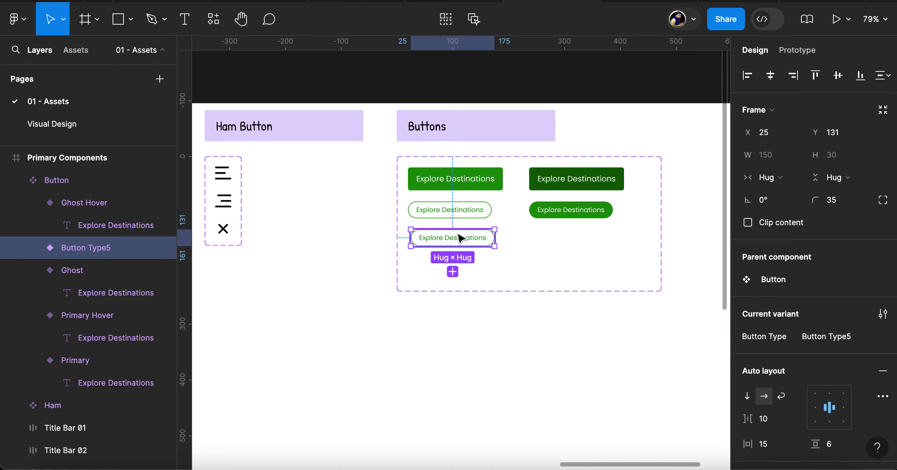
# Align the new variant with the left edges of the Primary and Ghost variants
pyautogui.keyDown('shift'); pyautogui.click(437, 209); pyautogui.keyUp('shift')
pyautogui.keyDown('shift'); pyautogui.click(438, 183); pyautogui.keyUp('shift')
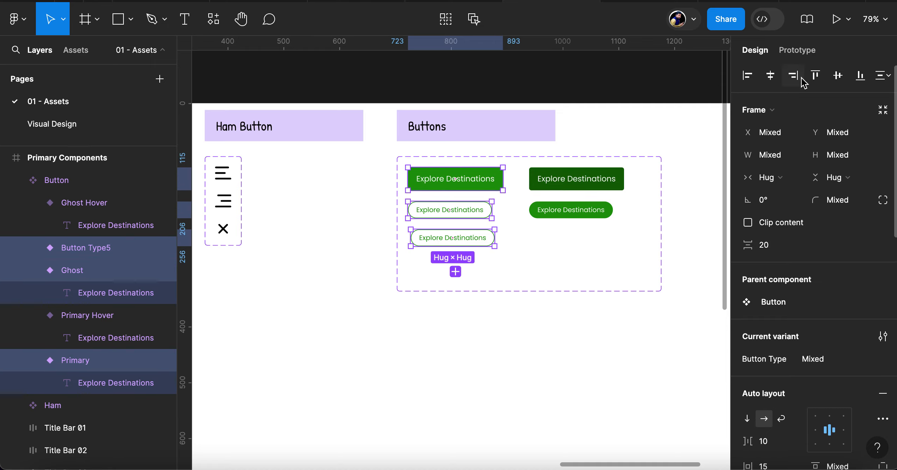
pyautogui.click(748, 75)
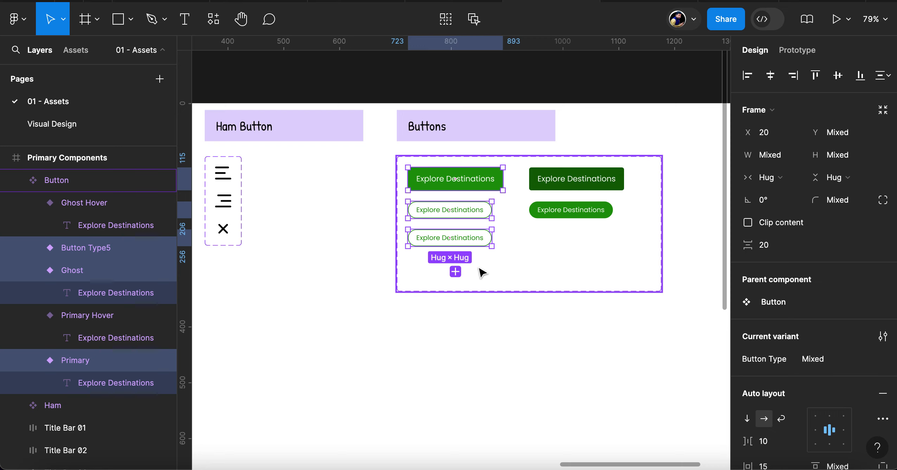
pyautogui.click(511, 263)
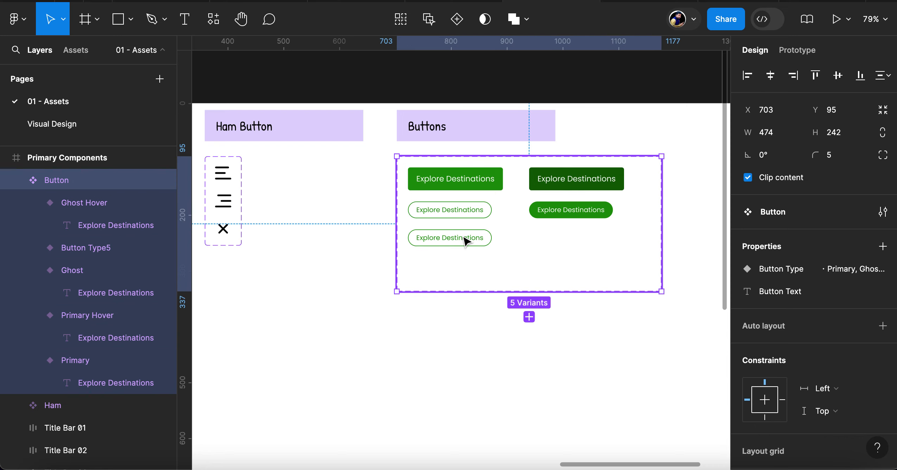
# Rename the new variant's Button Type value to Menu
pyautogui.click(466, 242)
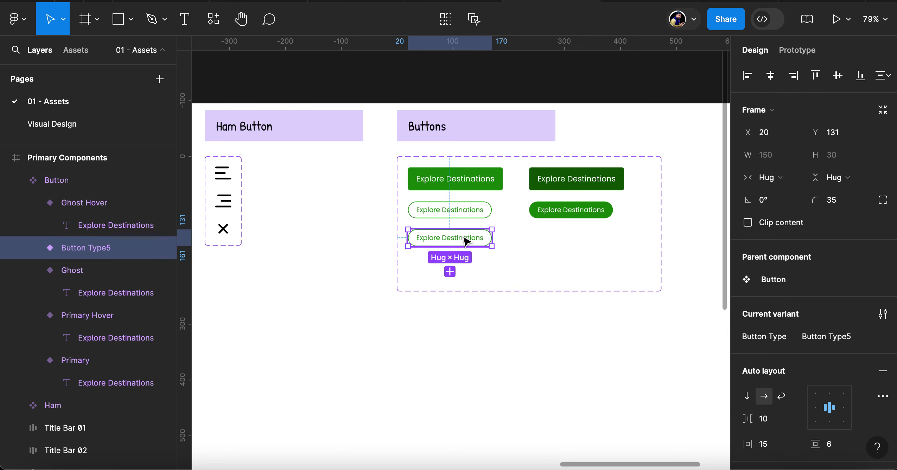
pyautogui.doubleClick(97, 250)
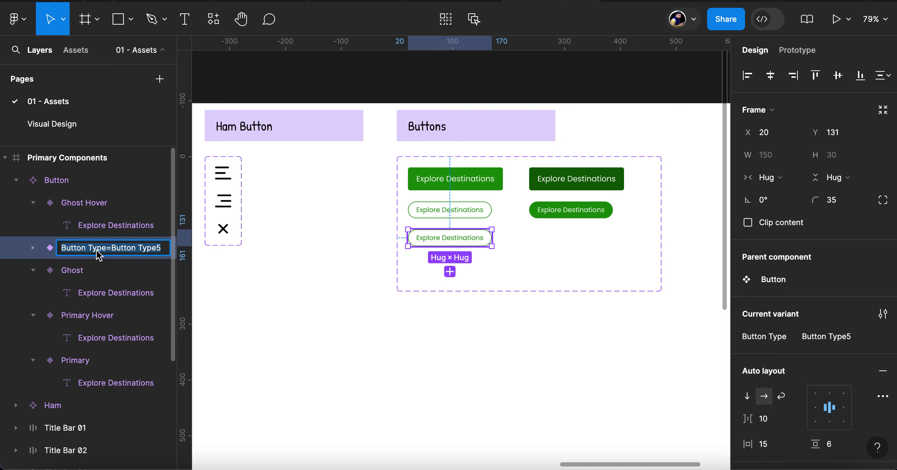
pyautogui.click(120, 249)
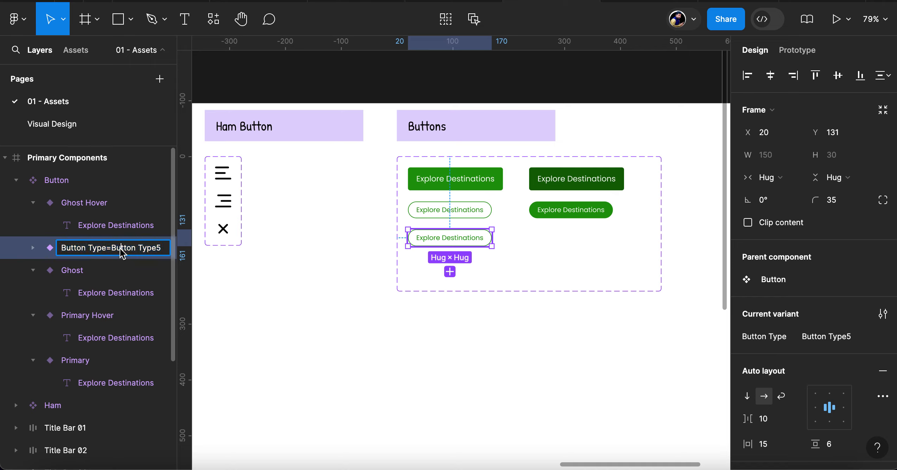
pyautogui.press('Left')
pyautogui.press('Left')
pyautogui.hotkey('shift', 'End')
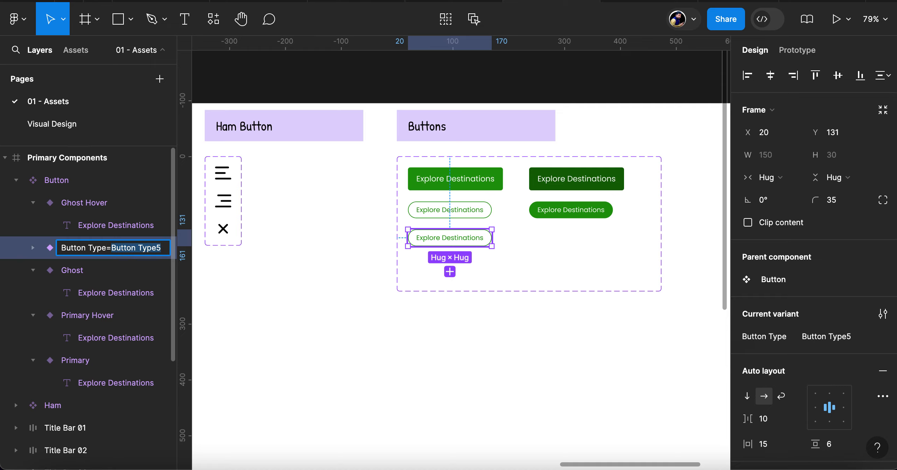
pyautogui.write('Menu')
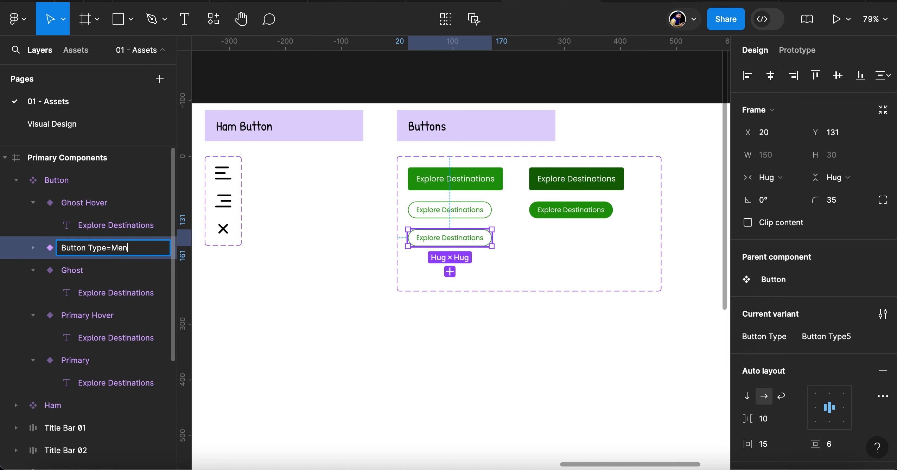
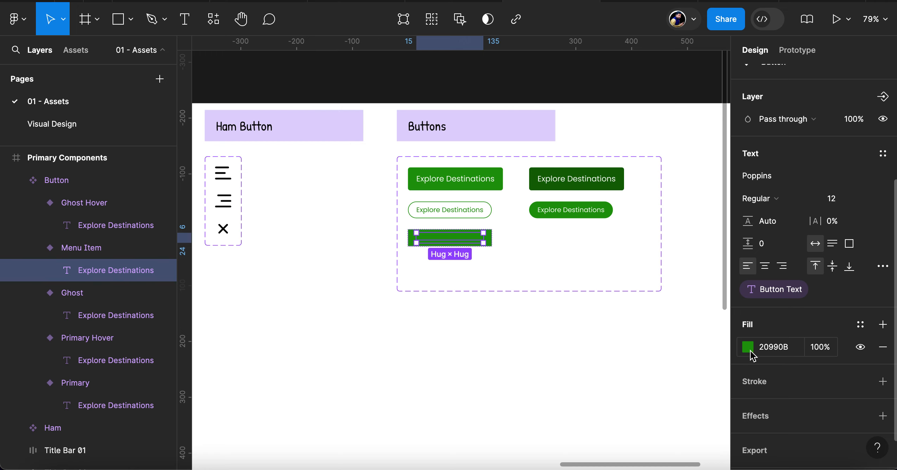
# Set the fill of the Menu Item variant's text to white (FFFFFF)
pyautogui.click(748, 347)
pyautogui.moveTo(637, 208); pyautogui.dragTo(505, 55)
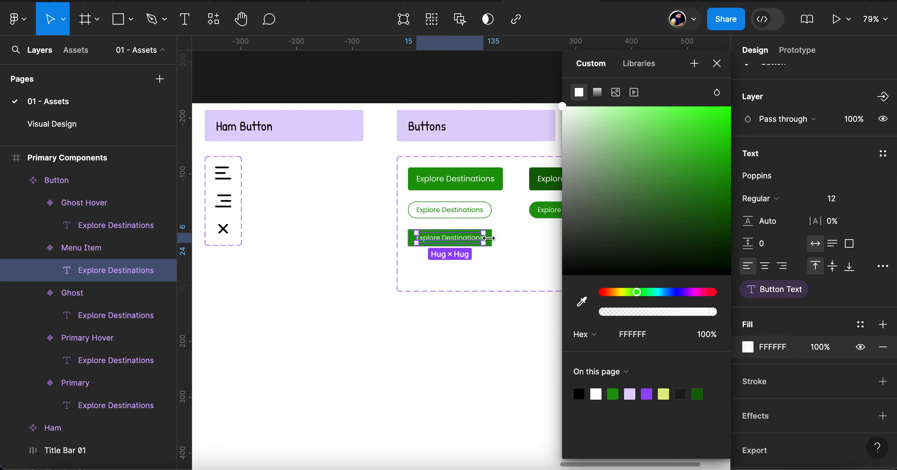
pyautogui.click(77, 248)
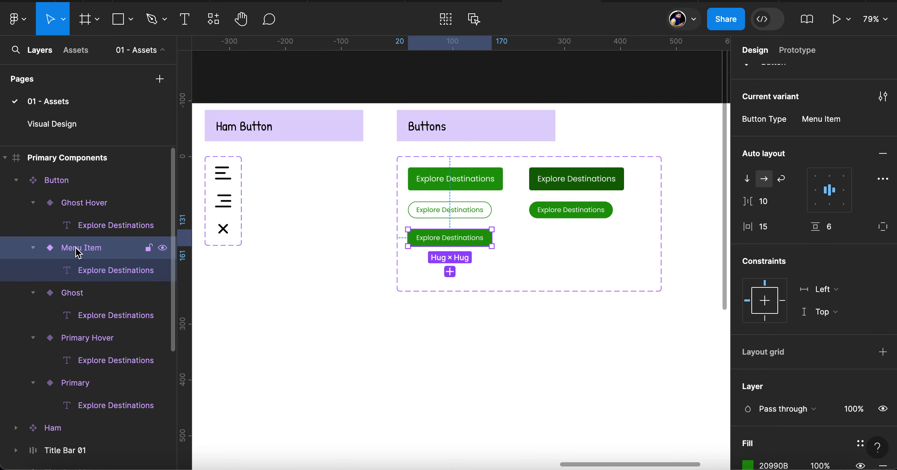
pyautogui.click(484, 185)
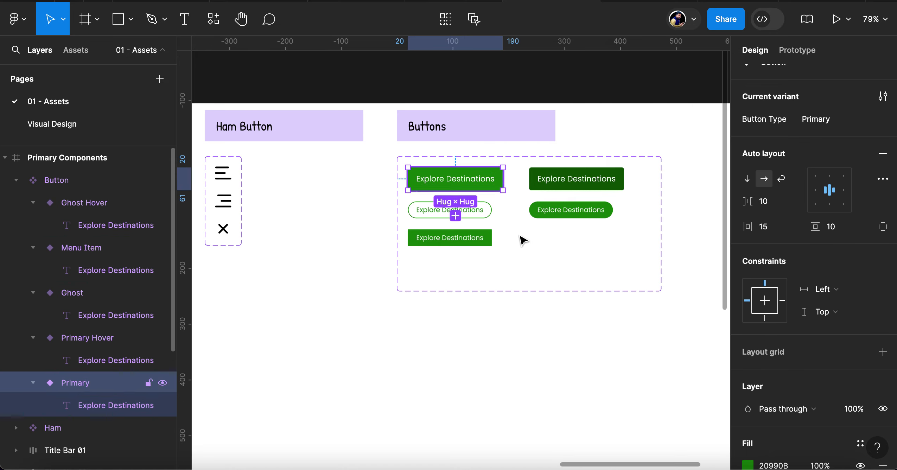
pyautogui.scroll(1, 800, 191)
pyautogui.scroll(5, 801, 194)
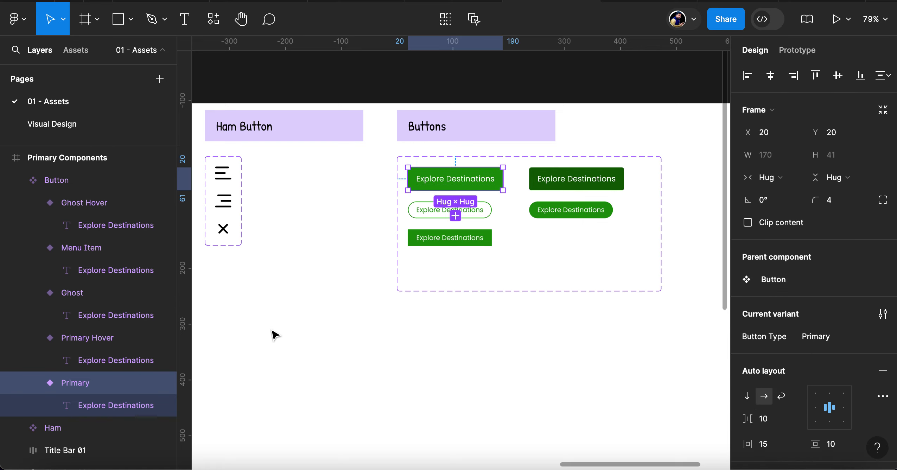
pyautogui.click(465, 239)
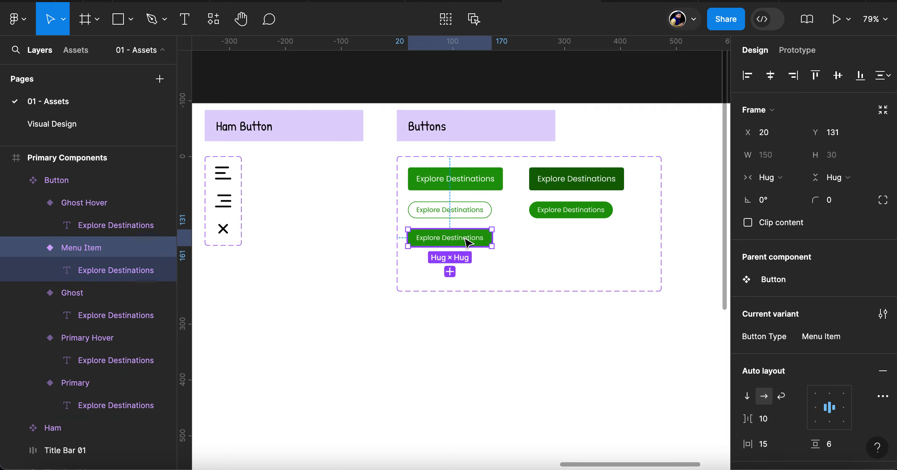
pyautogui.click(796, 178)
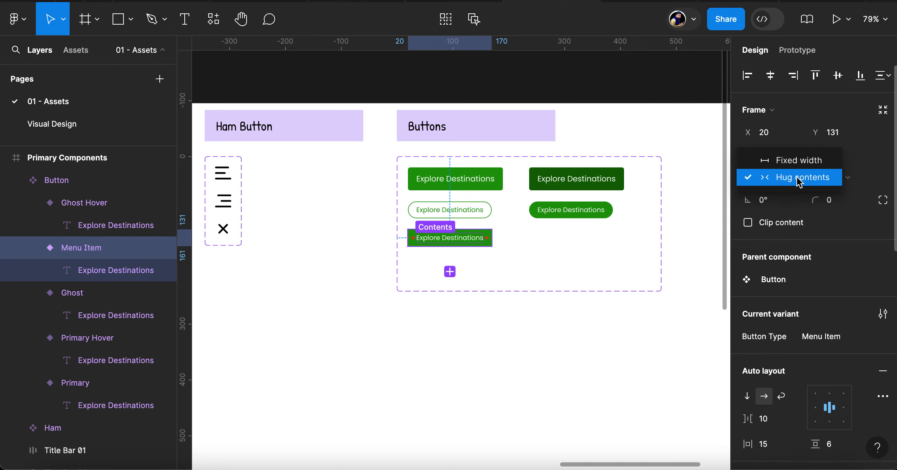
pyautogui.click(795, 178)
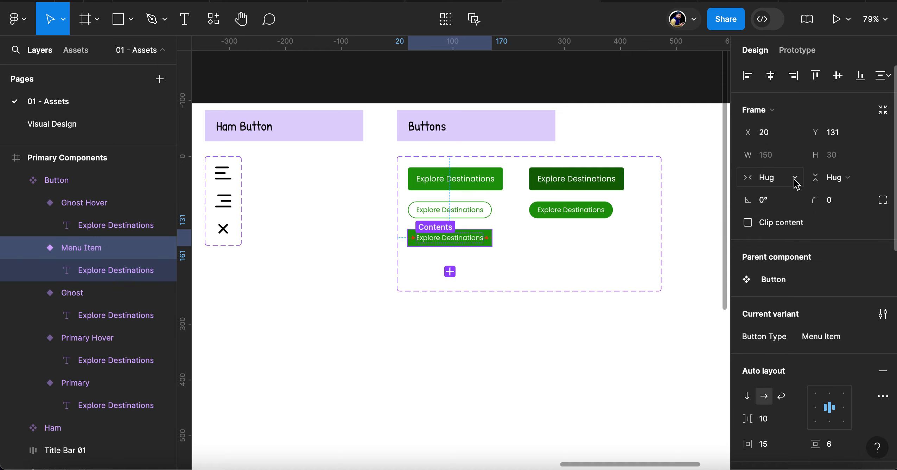
# Set the horizontal resizing of the Menu Item variant's text layer to Fill container
pyautogui.click(100, 273)
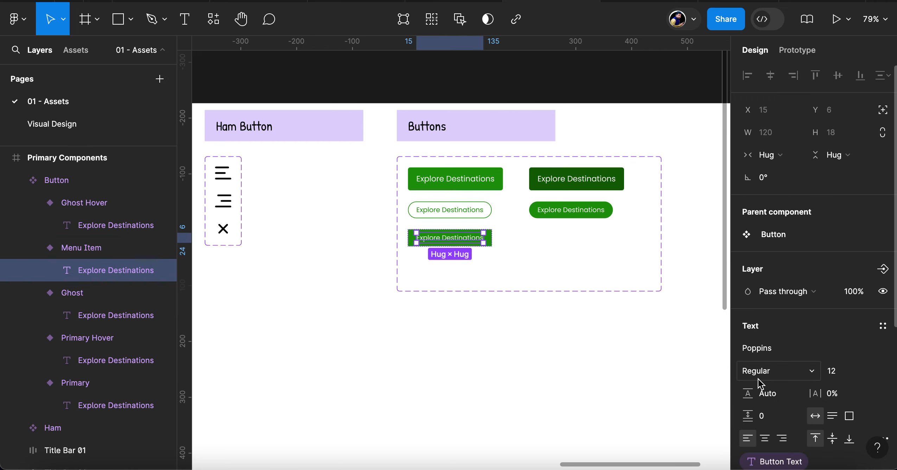
pyautogui.scroll(-4, 802, 326)
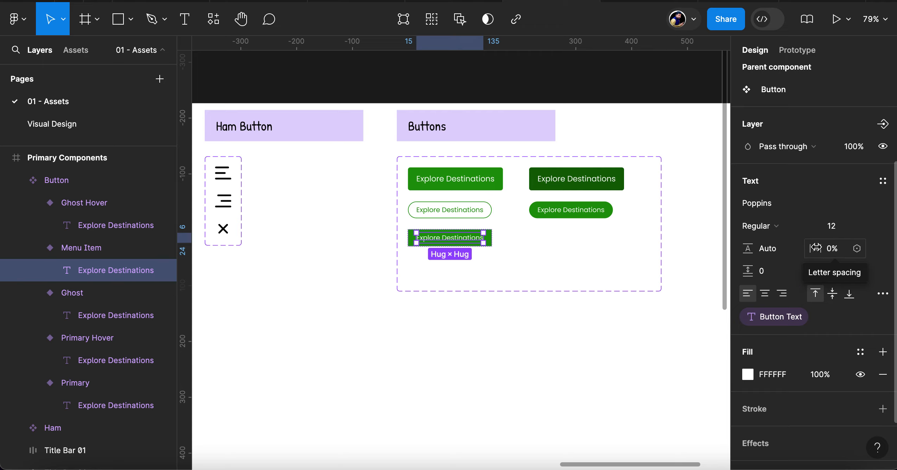
pyautogui.scroll(5, 816, 248)
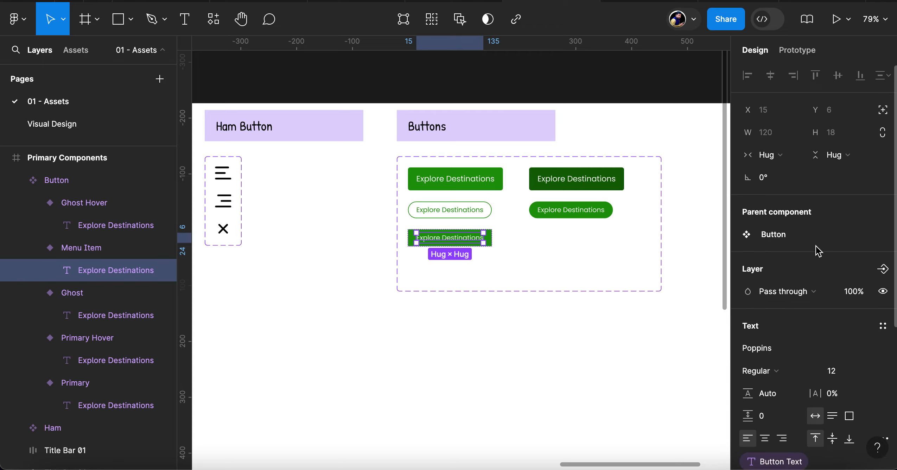
pyautogui.click(789, 158)
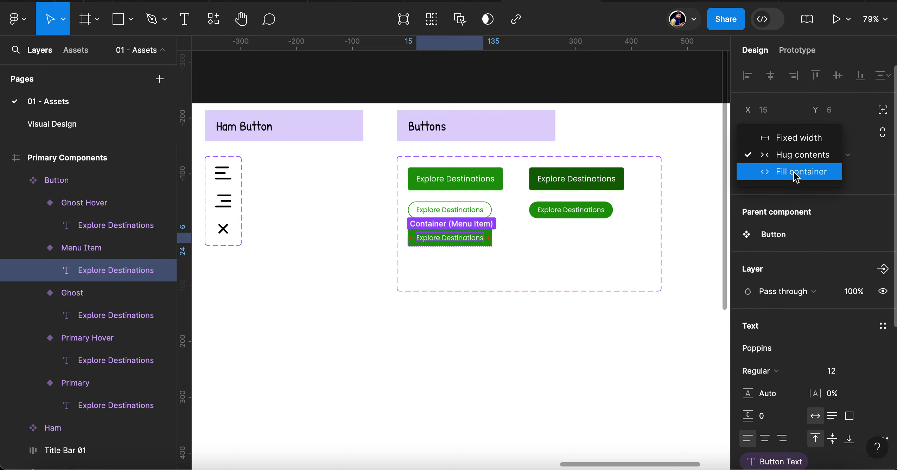
pyautogui.click(795, 172)
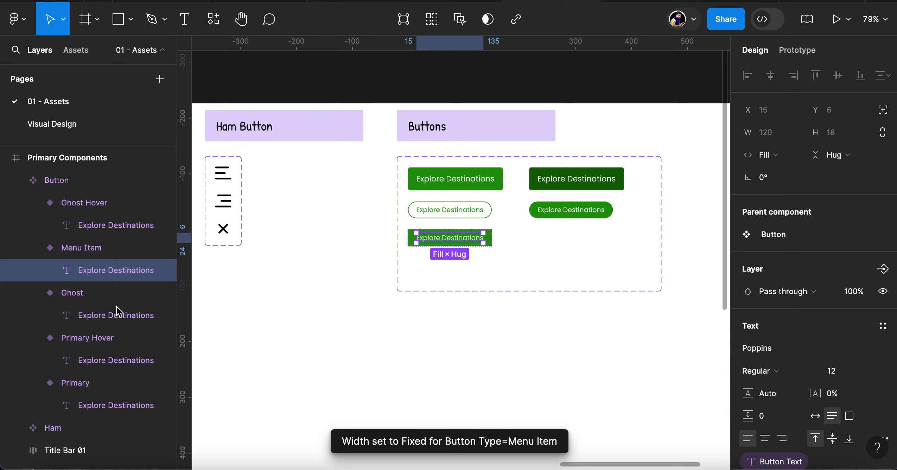
# Add a variant based on Menu Item and place it level with Menu Item, directly below the Ghost Hover variant
pyautogui.click(87, 251)
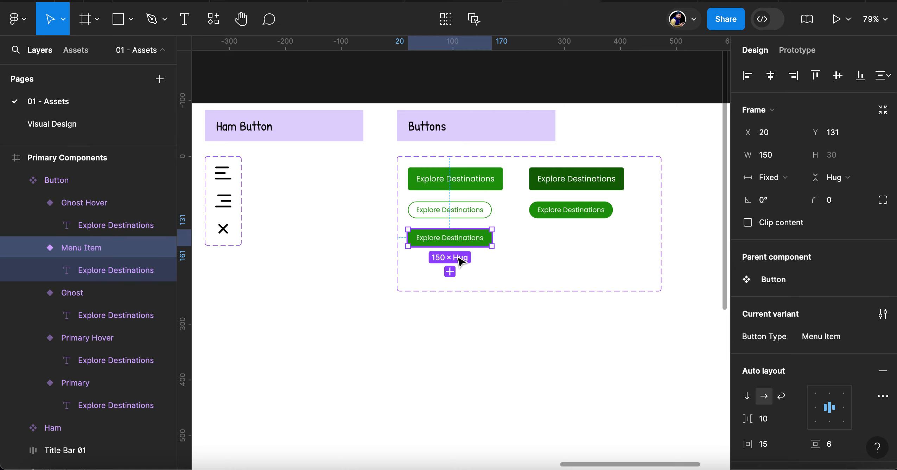
pyautogui.click(450, 272)
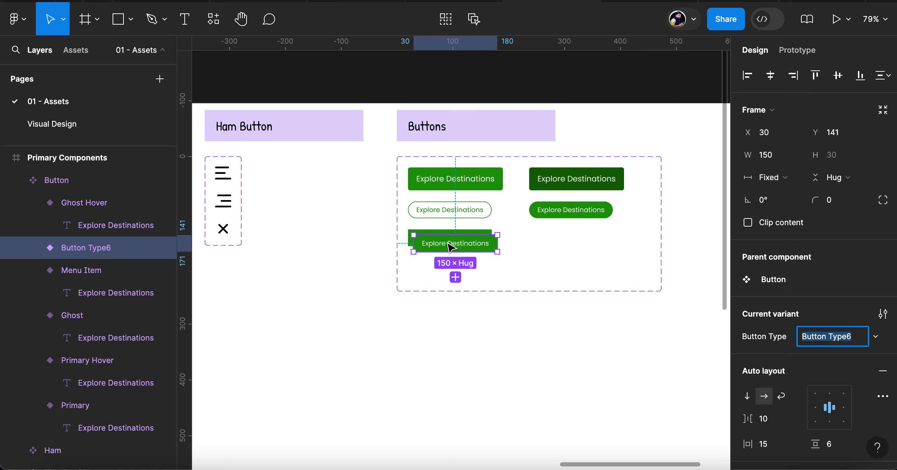
pyautogui.moveTo(458, 242); pyautogui.dragTo(557, 235)
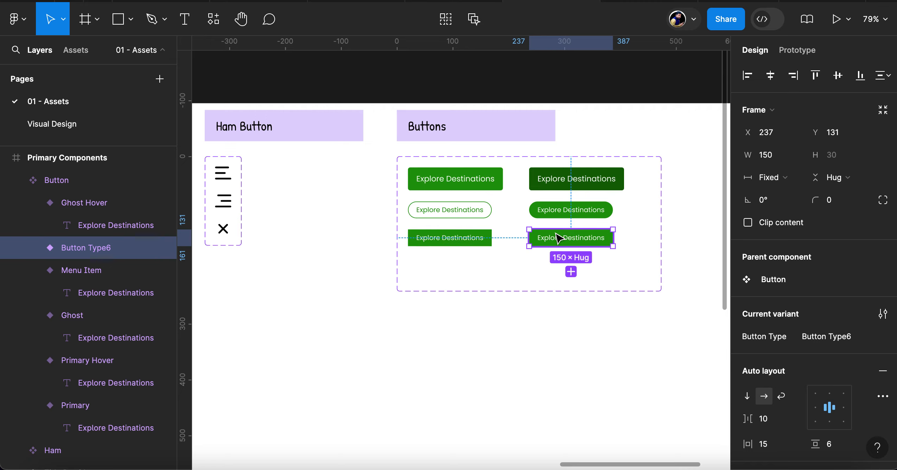
# Try the Primary Hover variant's dark green (136704) as the new variant's fill by sampling it with the eyedropper
pyautogui.scroll(-10, 800, 371)
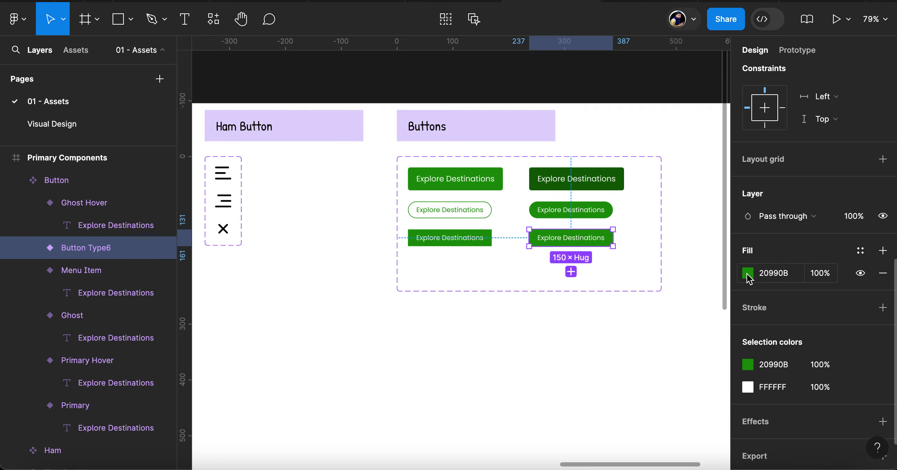
pyautogui.click(748, 273)
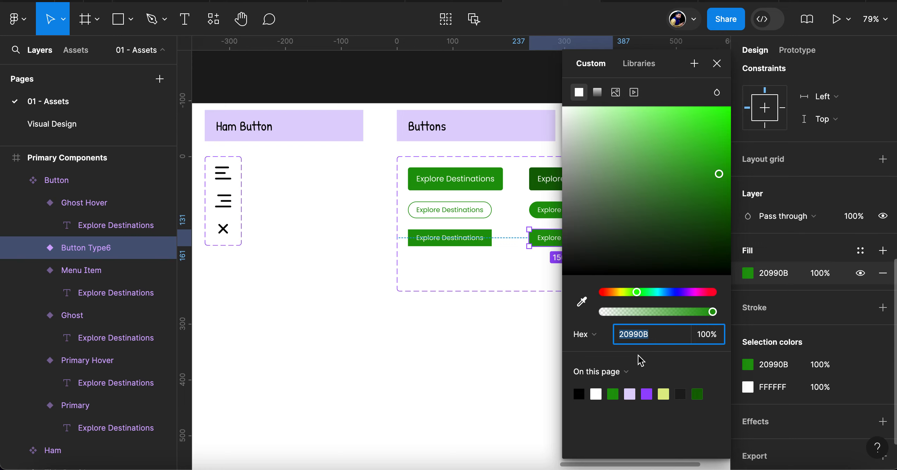
pyautogui.click(582, 303)
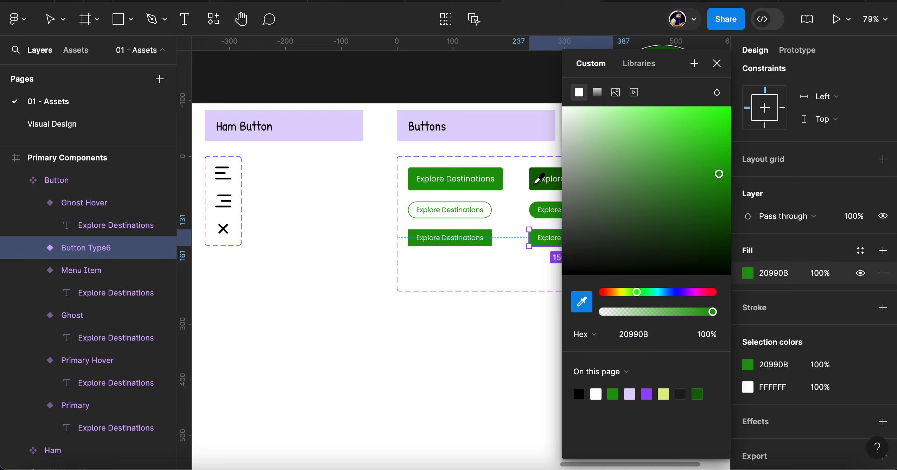
pyautogui.click(535, 186)
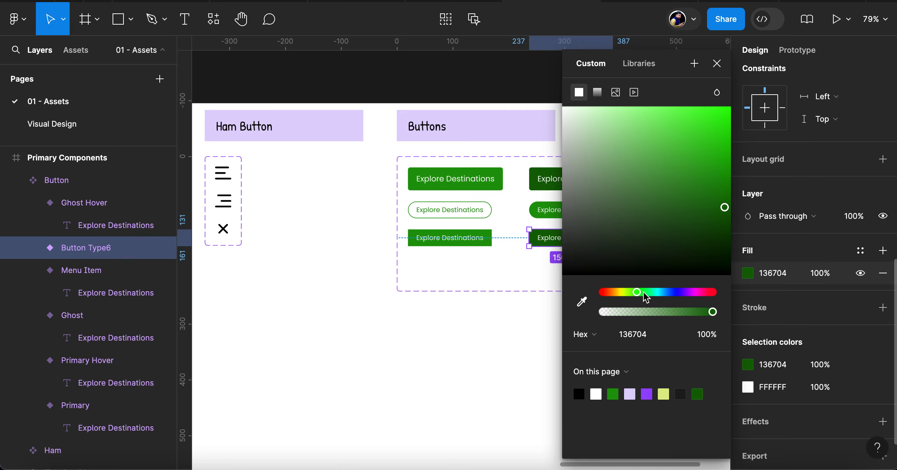
# Try several teal shades for the new variant's fill, including 13E7A7, 2E9073, 3D665A and 065039
pyautogui.click(652, 292)
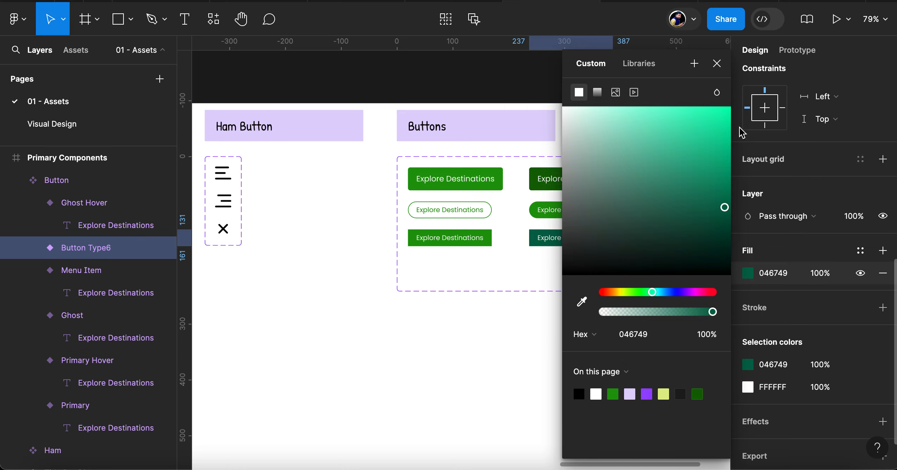
pyautogui.click(717, 123)
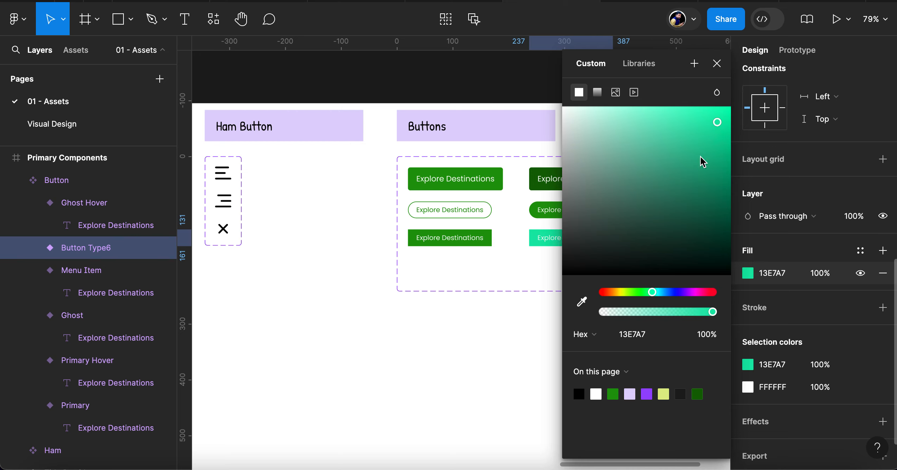
pyautogui.click(677, 180)
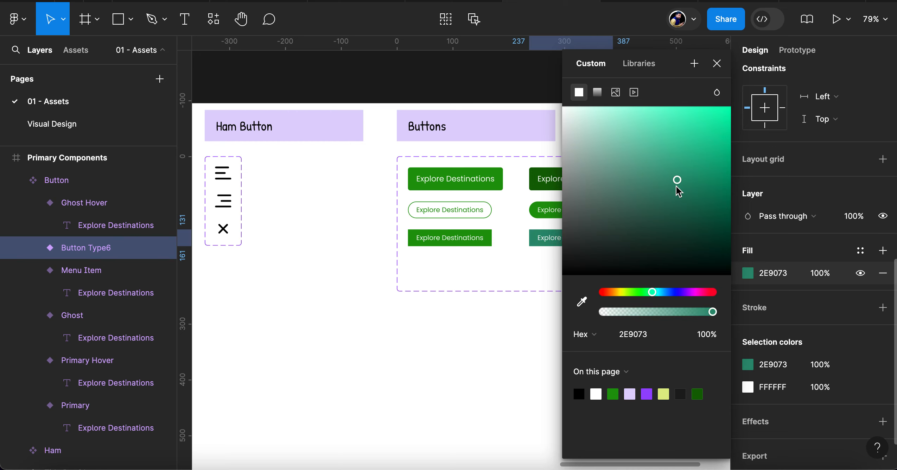
pyautogui.click(655, 156)
pyautogui.click(630, 179)
pyautogui.click(632, 212)
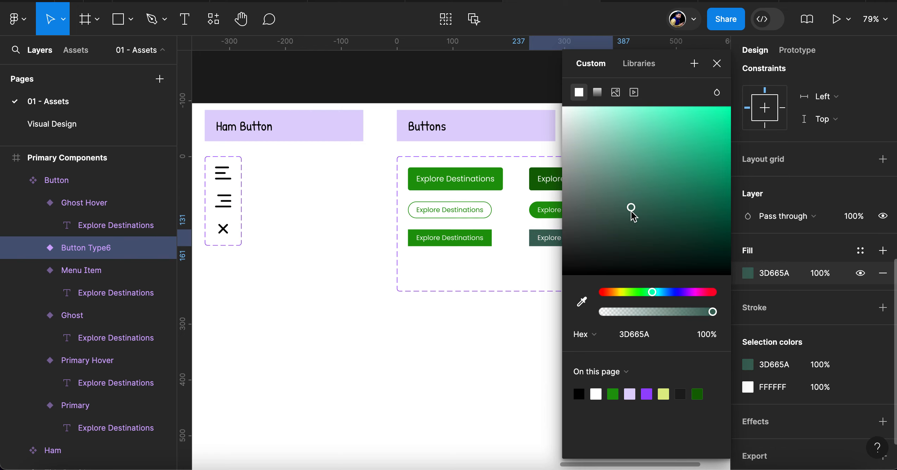
pyautogui.click(719, 222)
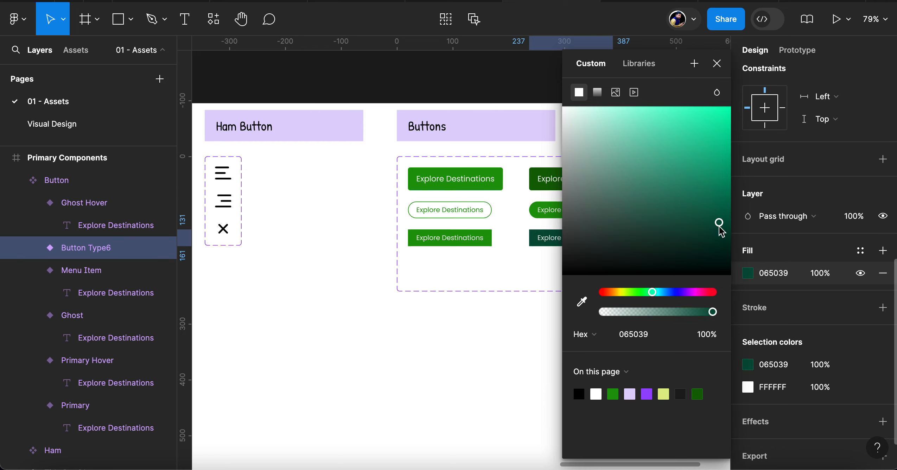
# Set the new variant's fill to purple (7213BD)
pyautogui.click(686, 292)
pyautogui.click(719, 180)
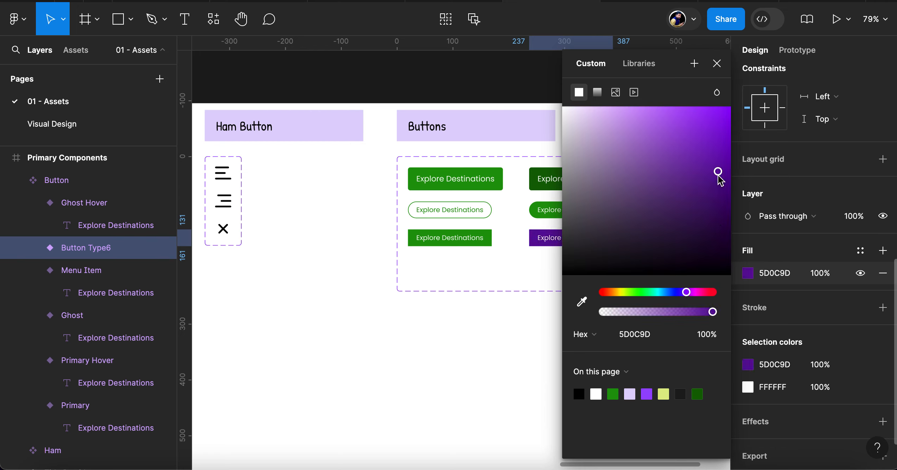
pyautogui.click(714, 151)
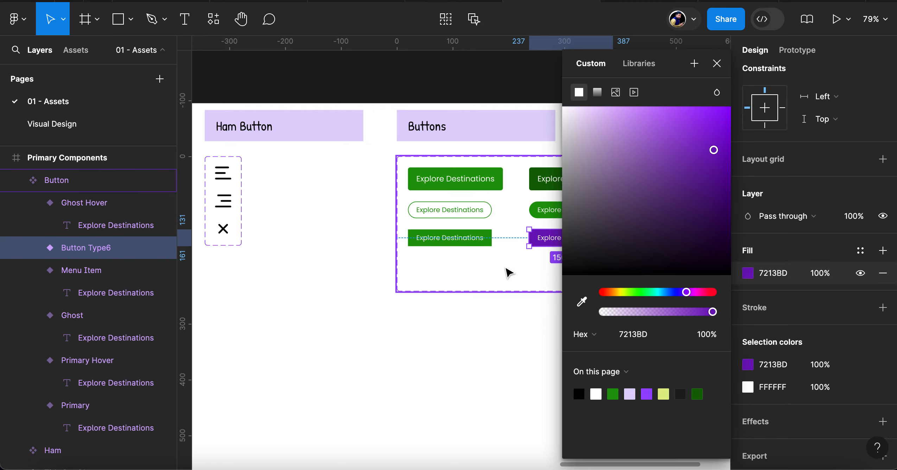
pyautogui.click(507, 273)
pyautogui.click(570, 241)
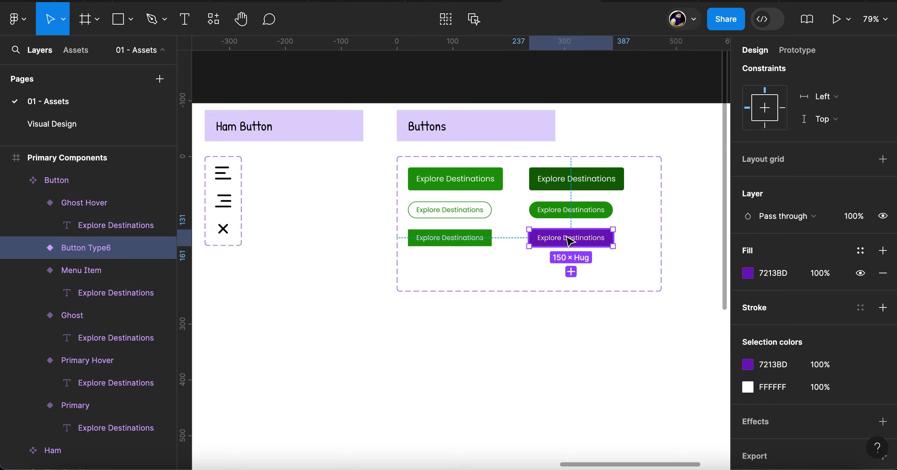
# Rename the purple variant's Button Type value to Menu Item Hover
pyautogui.doubleClick(100, 249)
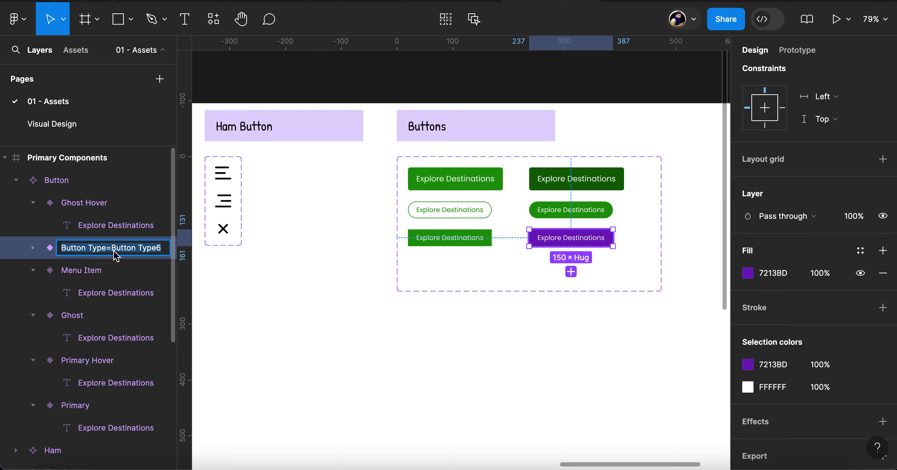
pyautogui.click(112, 250)
pyautogui.hotkey('shift', 'End')
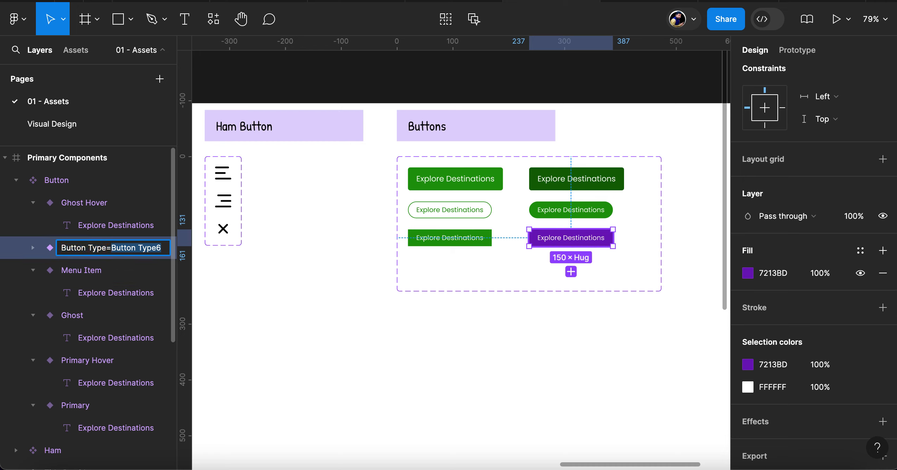
pyautogui.write('Menu Item')
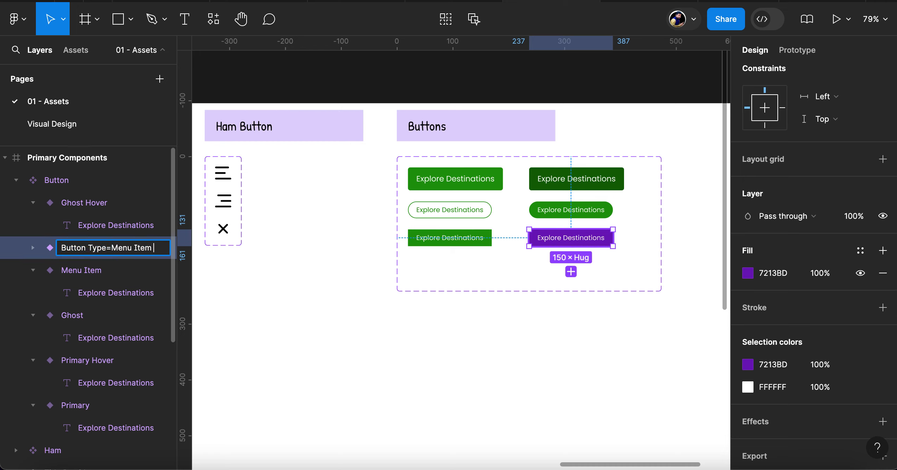
pyautogui.write(' Hover')
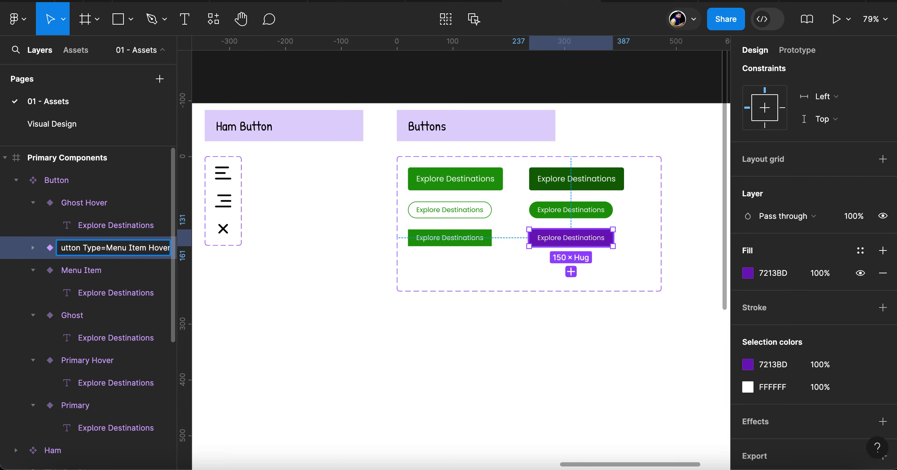
pyautogui.press('Return')
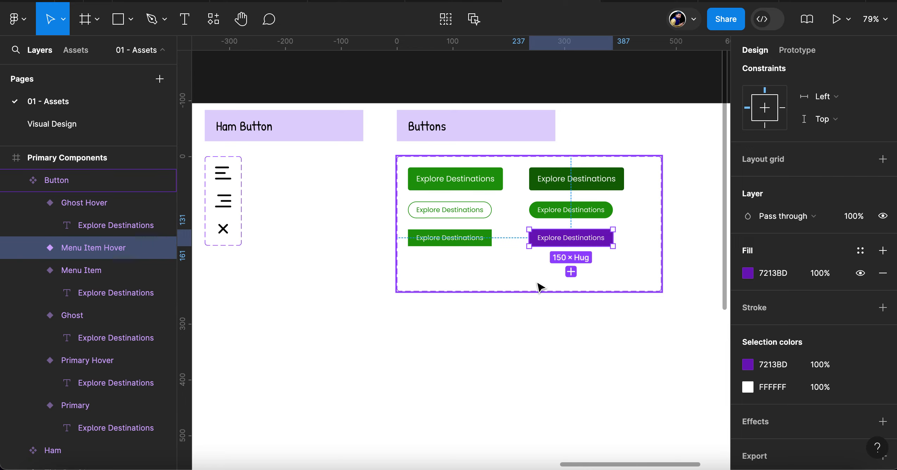
# Try adding a second interaction from the Menu Item variant to Menu Item Hover, and remove that click interaction
pyautogui.click(459, 242)
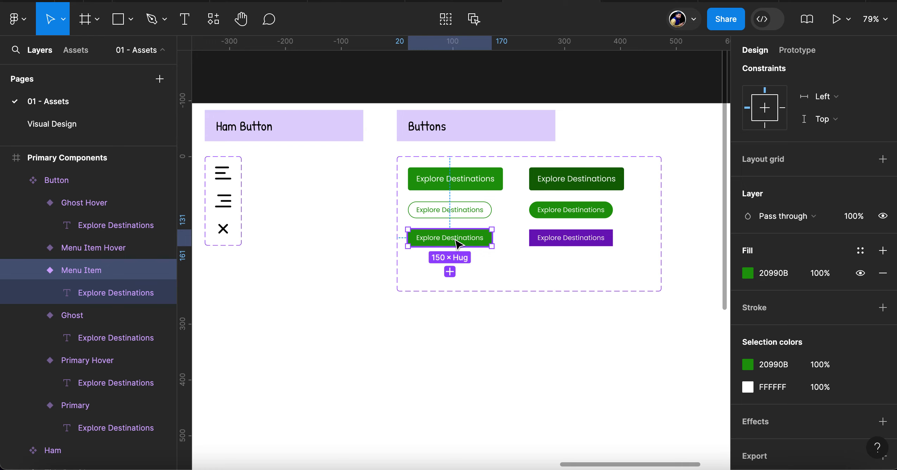
pyautogui.click(797, 50)
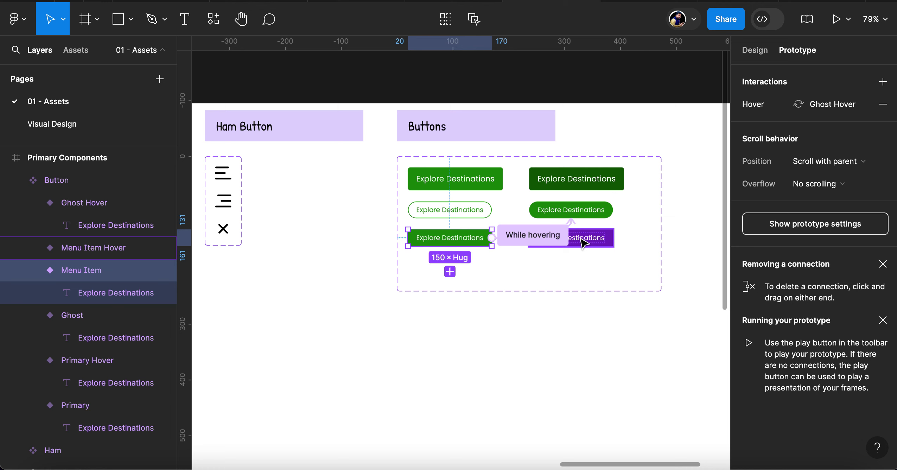
pyautogui.moveTo(582, 243); pyautogui.dragTo(582, 243)
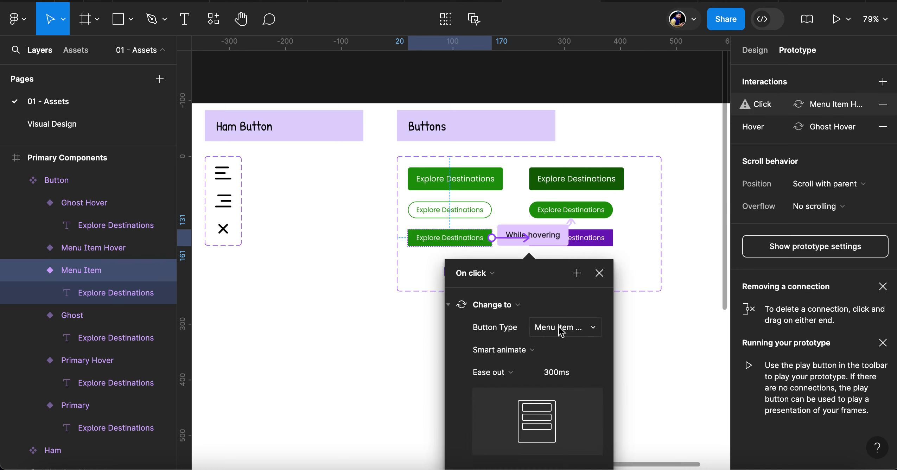
pyautogui.click(485, 274)
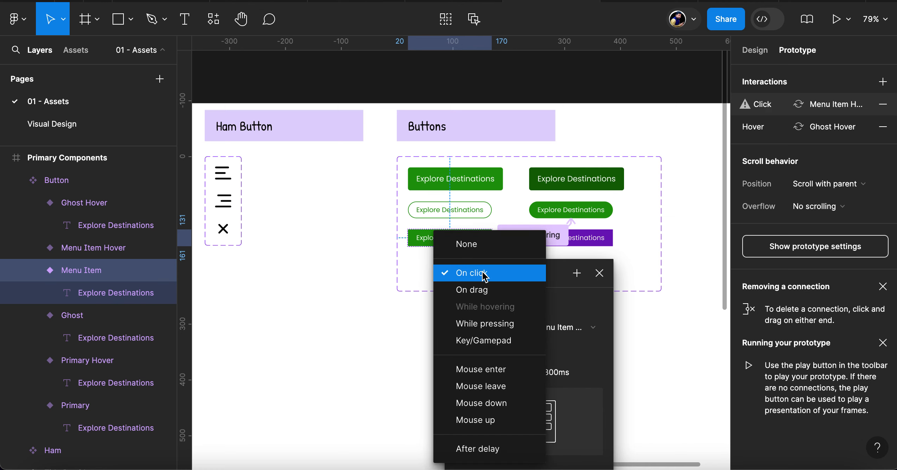
pyautogui.click(417, 286)
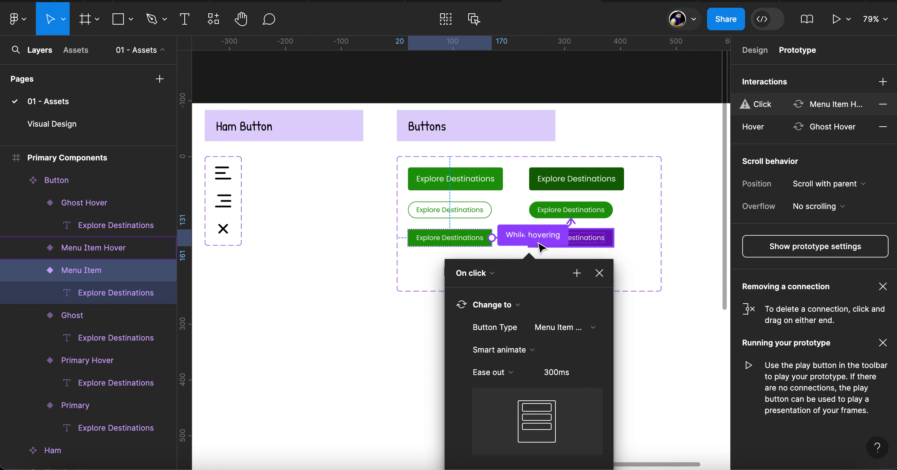
pyautogui.click(599, 274)
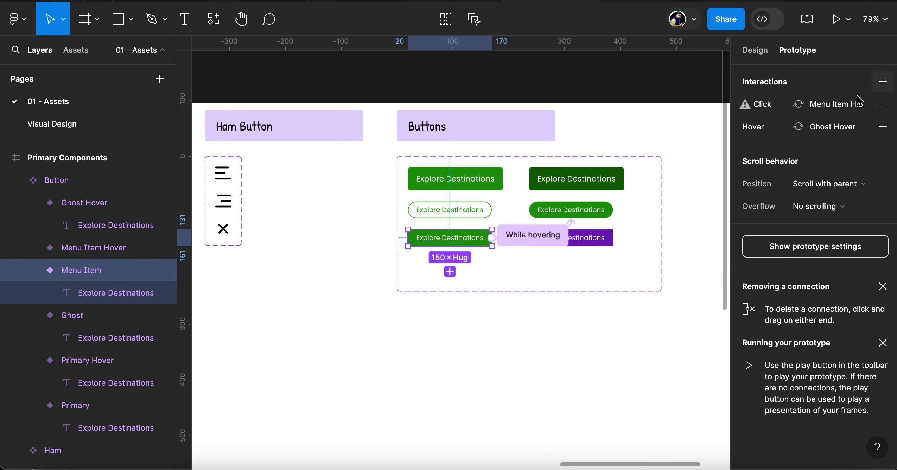
pyautogui.click(883, 104)
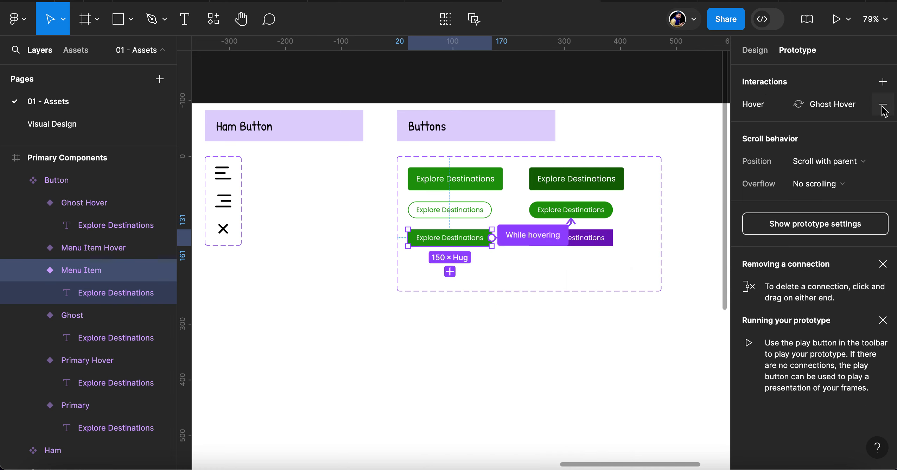
# Change the Menu Item variant's While hovering interaction to target Menu Item Hover, and compare it with the Ghost and Primary variants' interactions
pyautogui.click(833, 106)
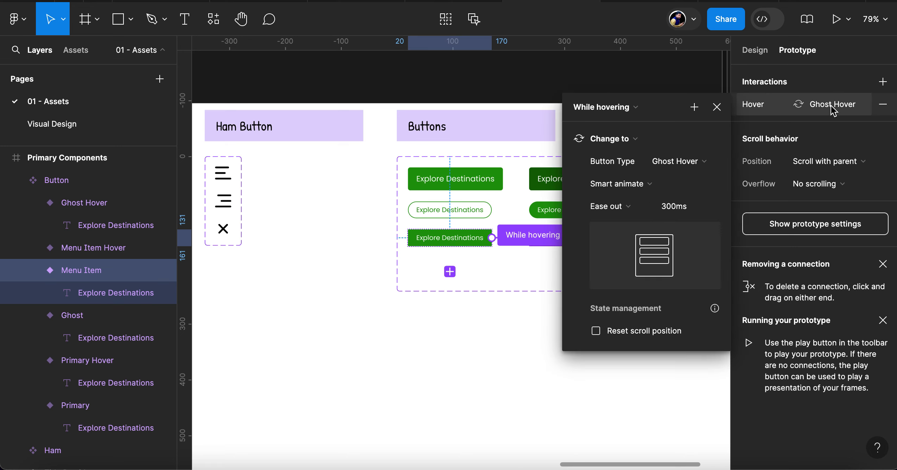
pyautogui.click(682, 162)
pyautogui.click(692, 195)
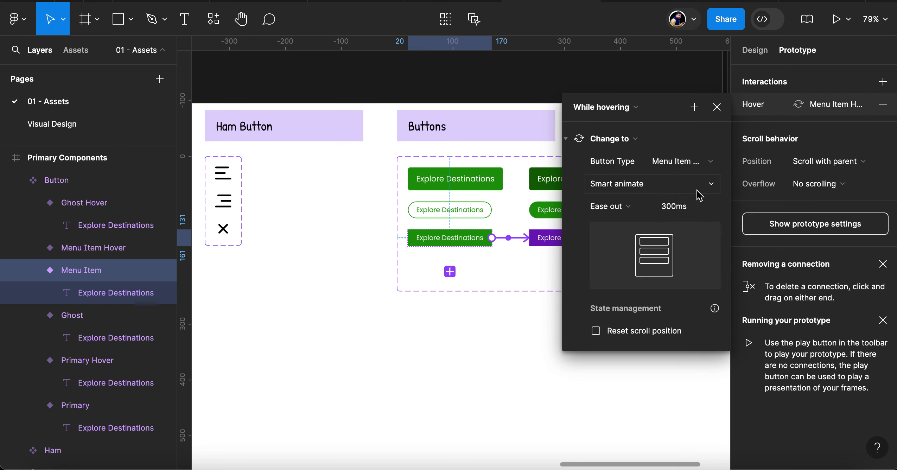
pyautogui.click(481, 211)
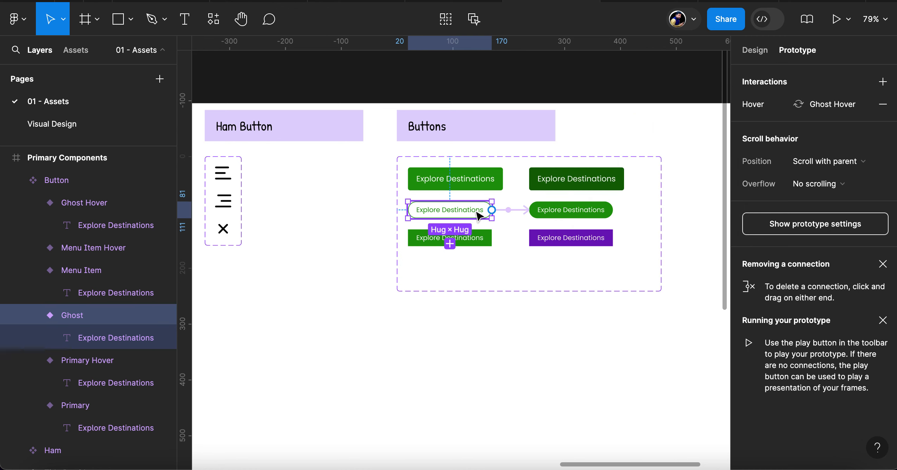
pyautogui.click(475, 184)
pyautogui.click(479, 238)
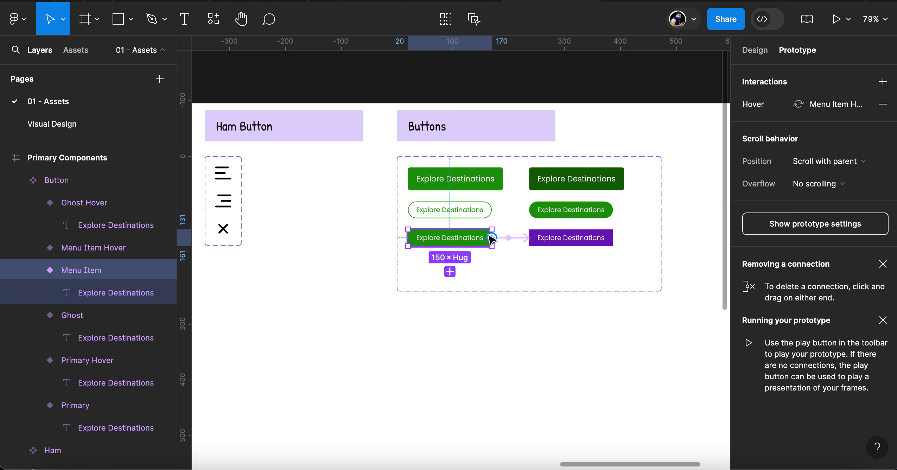
# Resize the Button component set to fit its variants
pyautogui.click(562, 269)
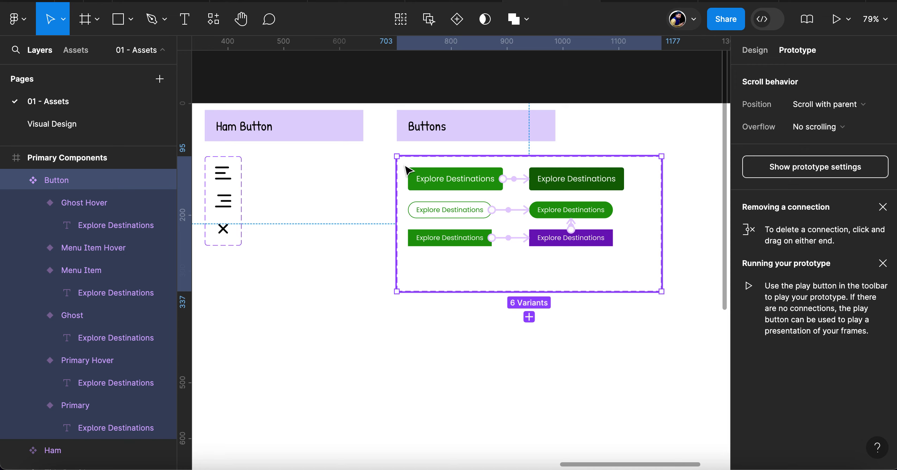
pyautogui.click(747, 51)
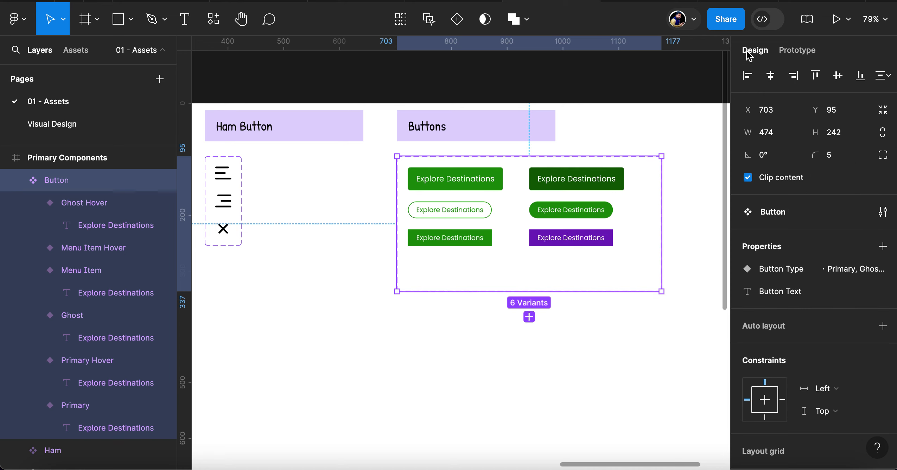
pyautogui.click(883, 111)
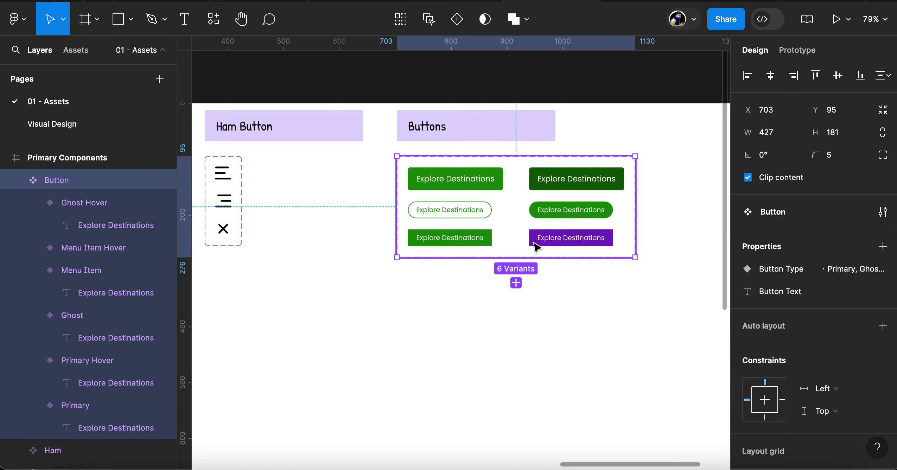
pyautogui.scroll(-5, 479, 302)
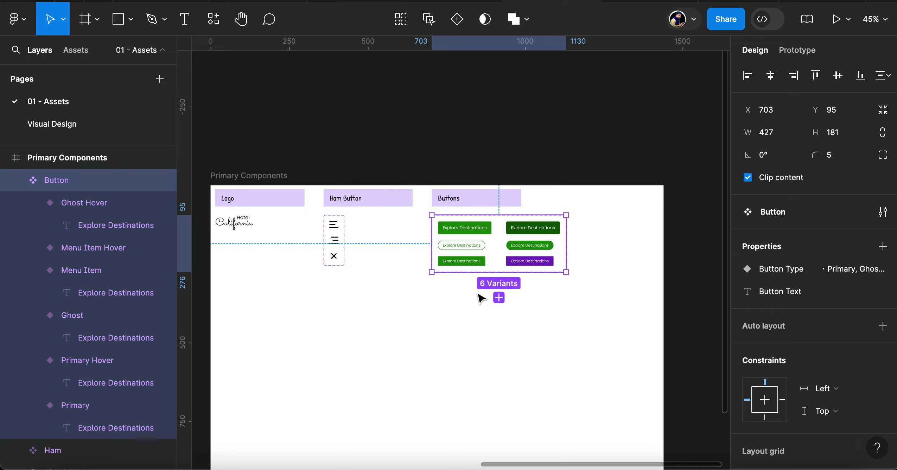
pyautogui.click(450, 319)
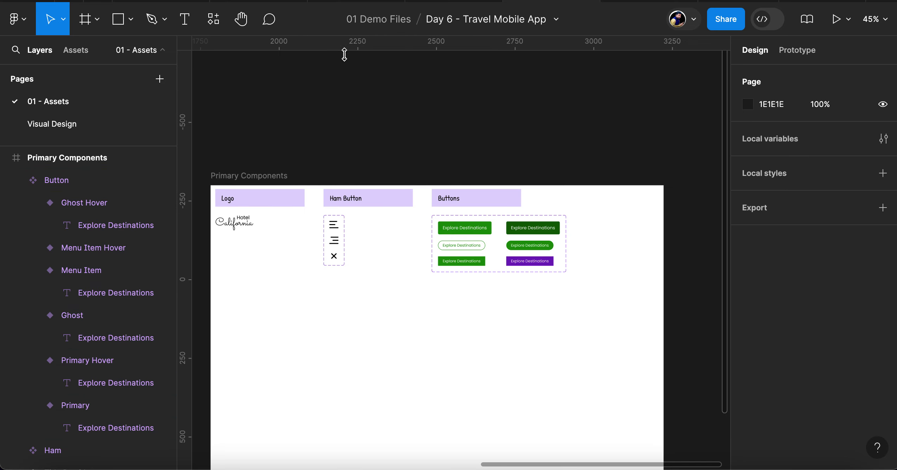
# On the Visual Design page, draw a frame about 199 × 231 in the empty space beside the Home frame's header
pyautogui.click(67, 125)
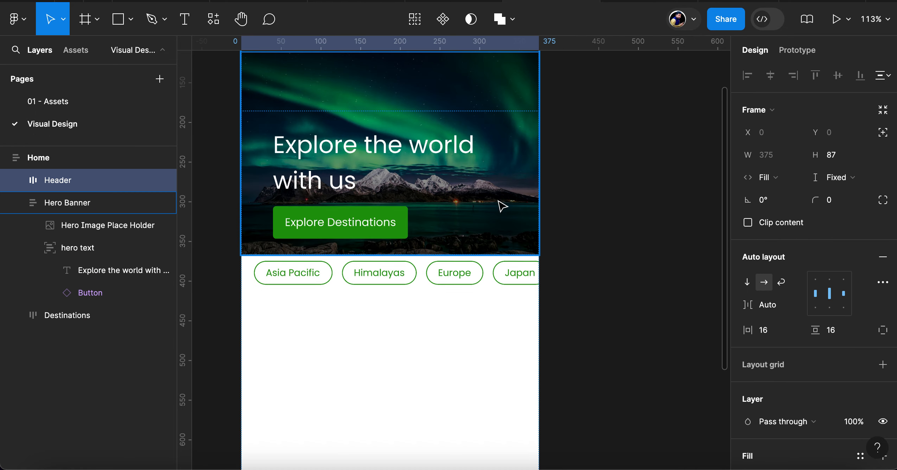
pyautogui.scroll(5, 502, 206)
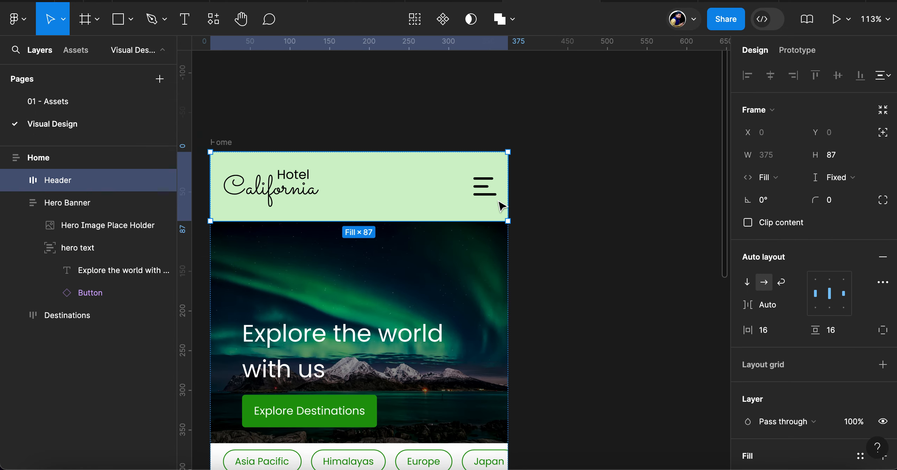
pyautogui.scroll(-5, 503, 206)
pyautogui.scroll(2, 503, 206)
pyautogui.scroll(3, 502, 206)
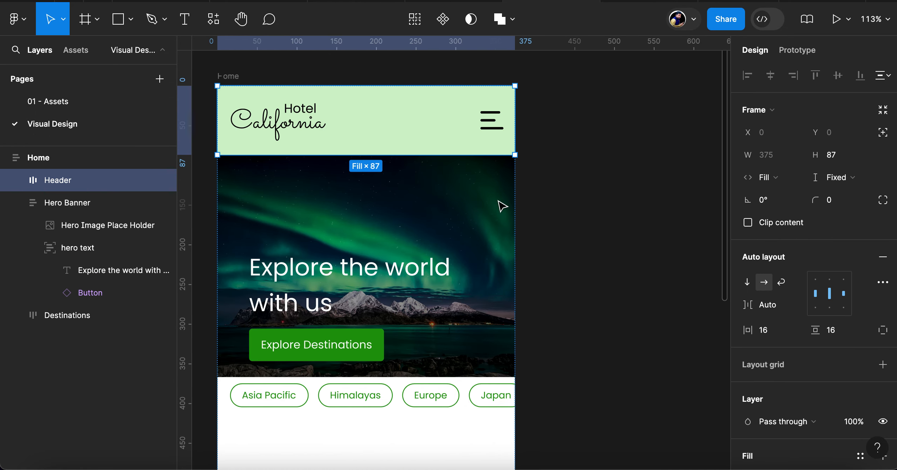
pyautogui.click(608, 131)
pyautogui.hscroll(5, 612, 131)
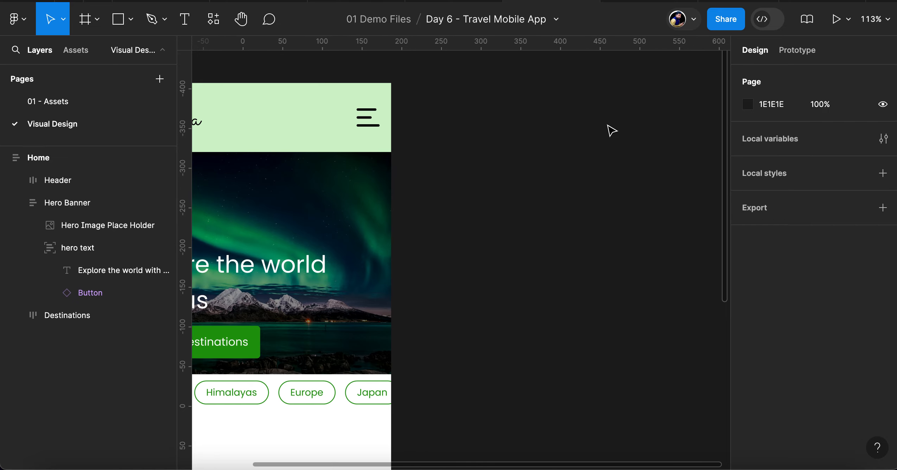
pyautogui.press('f')
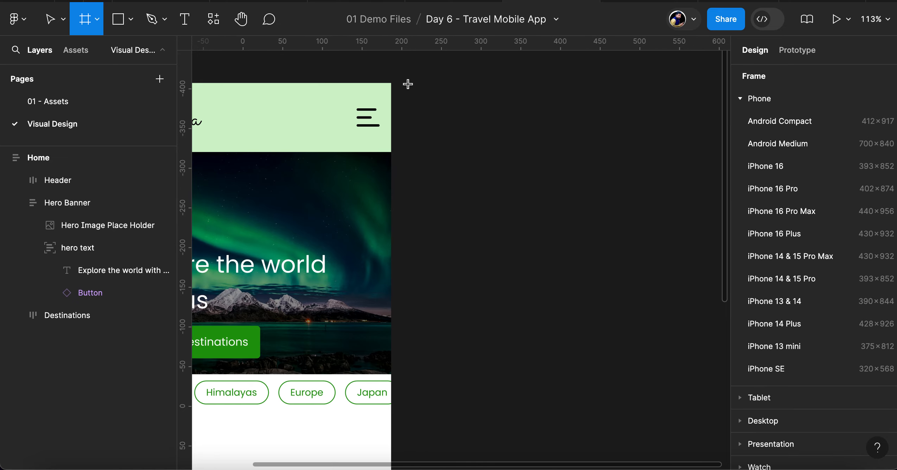
pyautogui.moveTo(407, 83); pyautogui.dragTo(566, 266)
# Set the new frame's width to 220
pyautogui.click(779, 133)
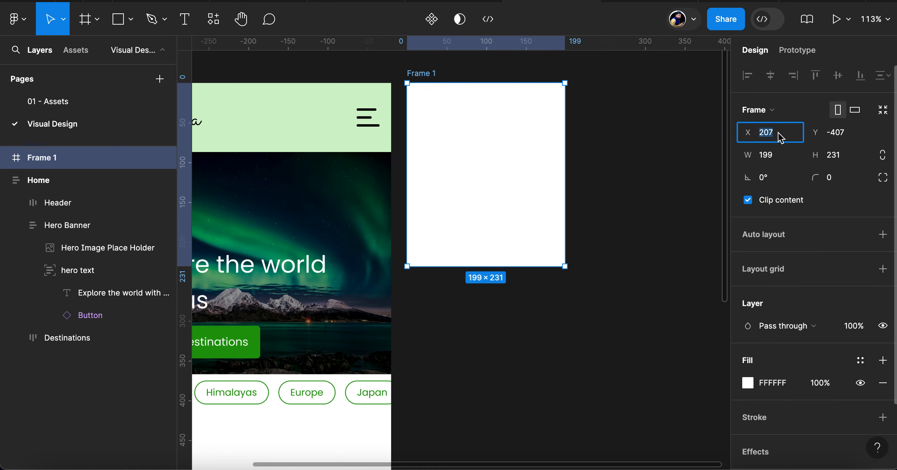
pyautogui.click(779, 159)
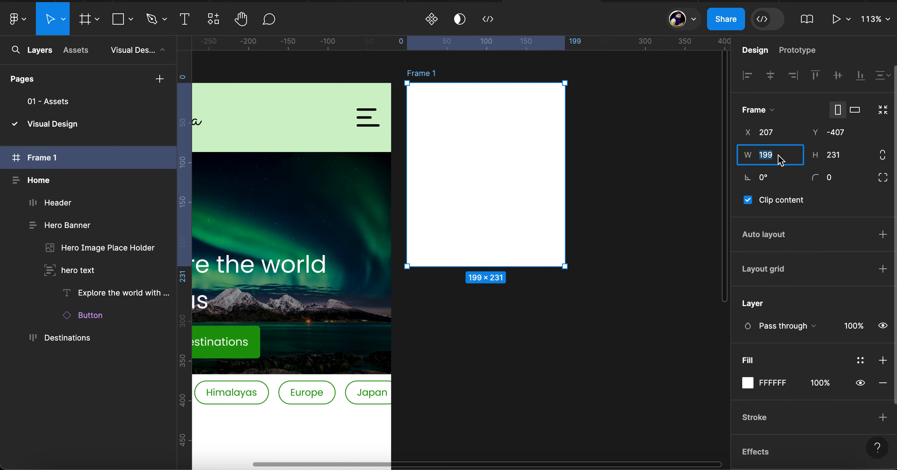
pyautogui.write('220')
pyautogui.press('Return')
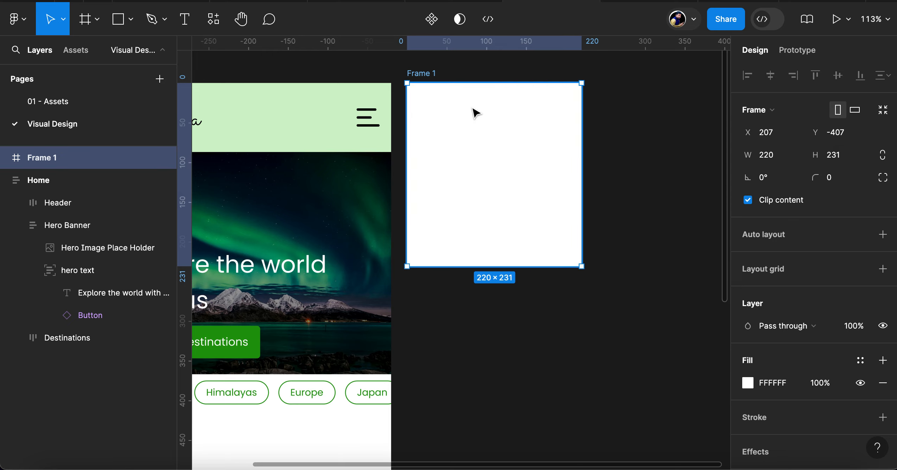
# Rename the new frame as Menu and add auto layout to it
pyautogui.doubleClick(419, 73)
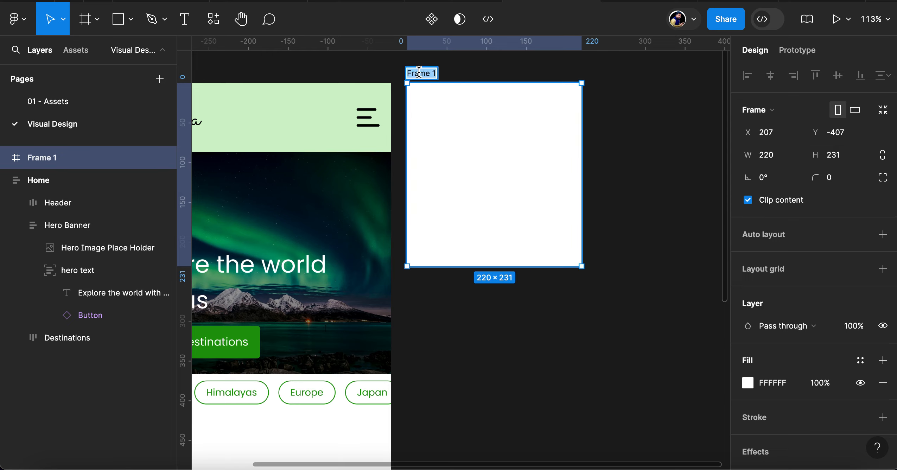
pyautogui.write('Slide')
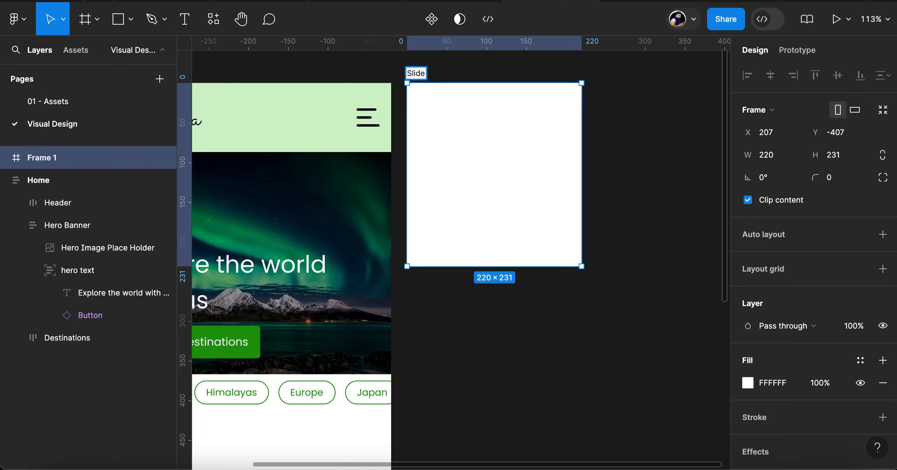
pyautogui.press('BackSpace')
pyautogui.press('BackSpace')
pyautogui.press('BackSpace')
pyautogui.press('BackSpace')
pyautogui.write('Menu')
pyautogui.press('Return')
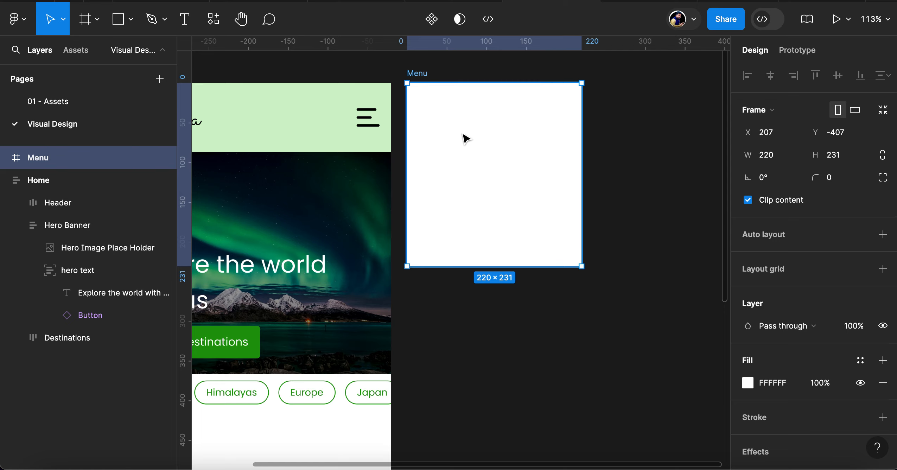
pyautogui.hotkey('shift', 'a')
pyautogui.scroll(-4, 448, 166)
pyautogui.hscroll(-6, 448, 165)
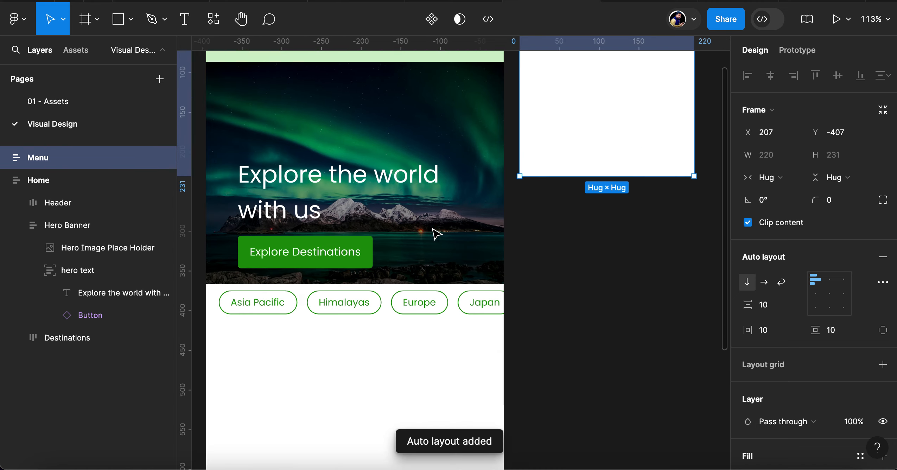
pyautogui.click(400, 200)
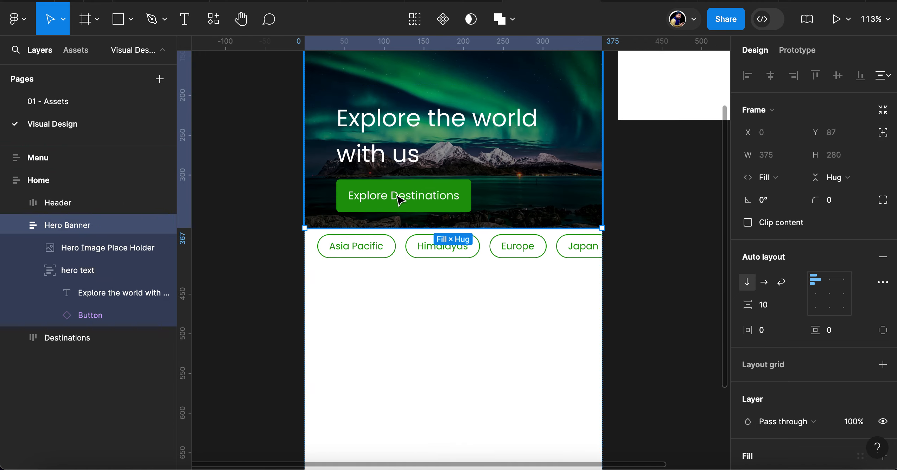
pyautogui.doubleClick(400, 200)
pyautogui.doubleClick(400, 200)
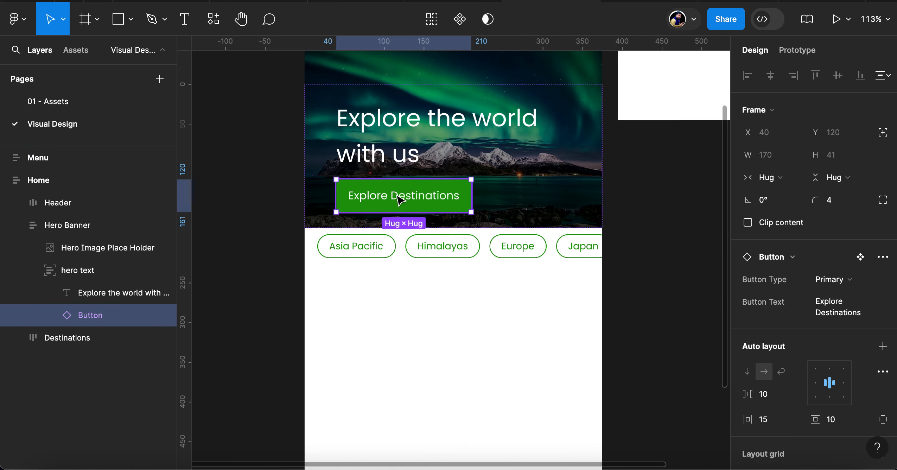
pyautogui.scroll(4, 400, 200)
pyautogui.hscroll(8, 400, 200)
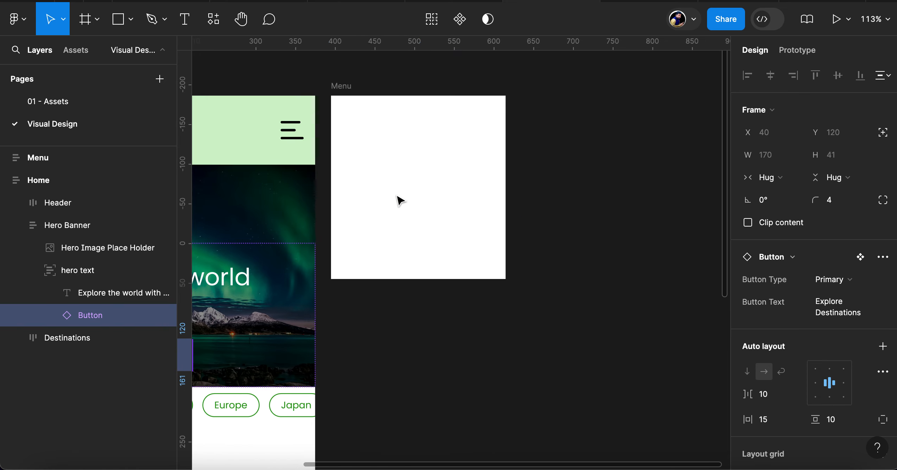
# Insert an instance of the local Button component into the Menu frame
pyautogui.click(214, 19)
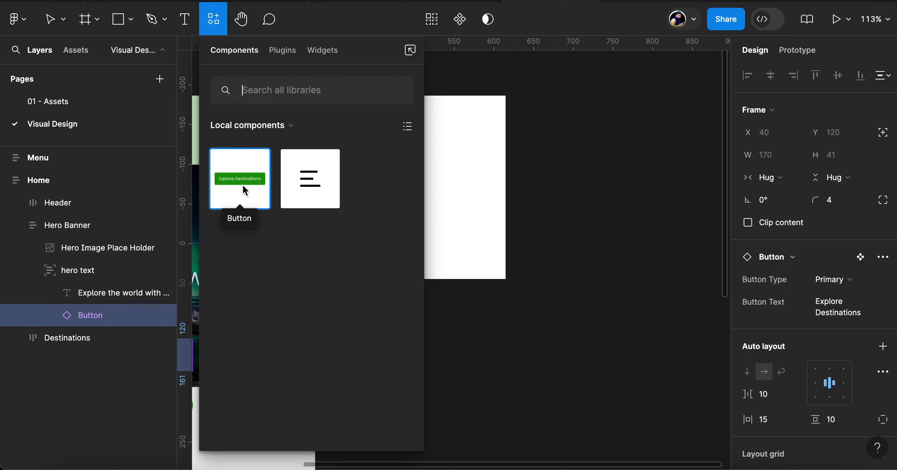
pyautogui.moveTo(241, 182); pyautogui.dragTo(492, 174)
pyautogui.hscroll(-3, 415, 180)
pyautogui.scroll(3, 415, 180)
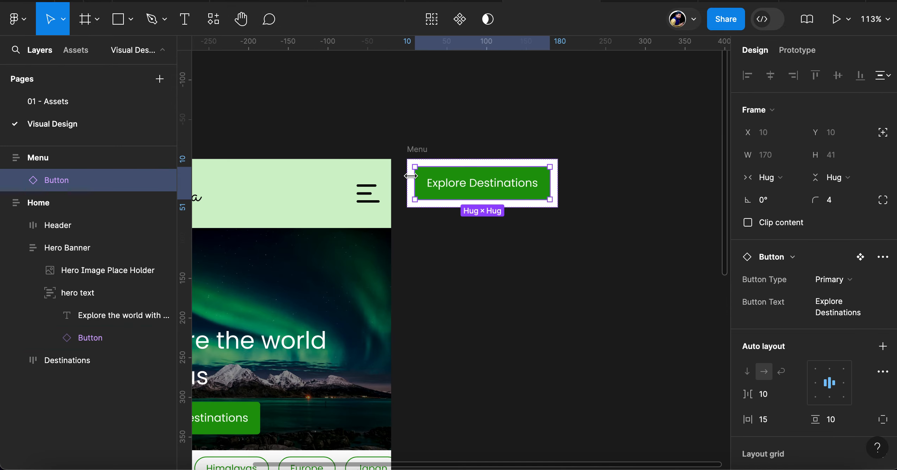
# Set the Menu frame's width to 220
pyautogui.click(776, 157)
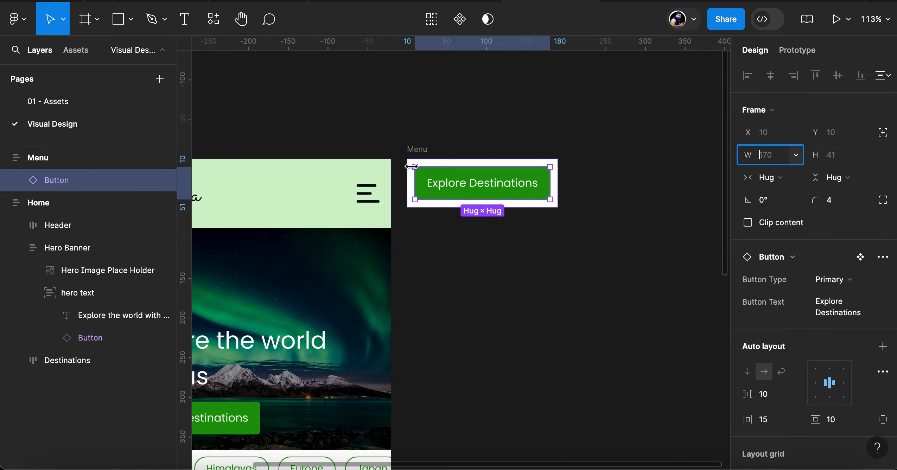
pyautogui.click(418, 150)
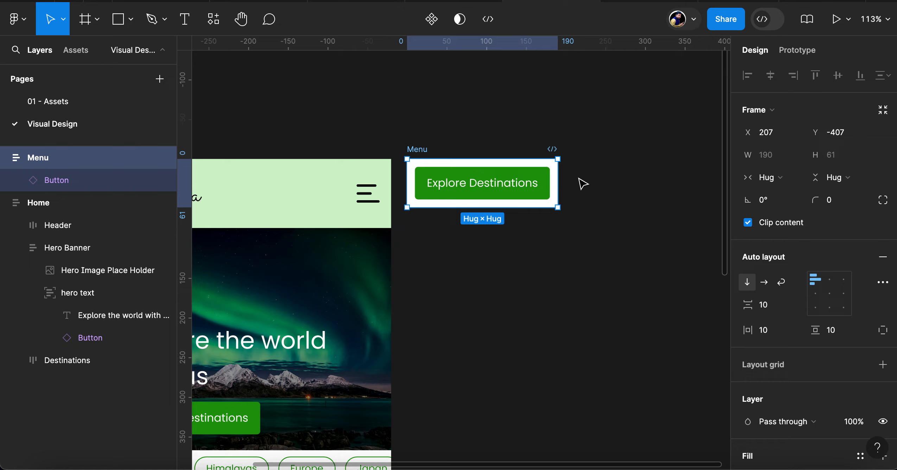
pyautogui.click(769, 157)
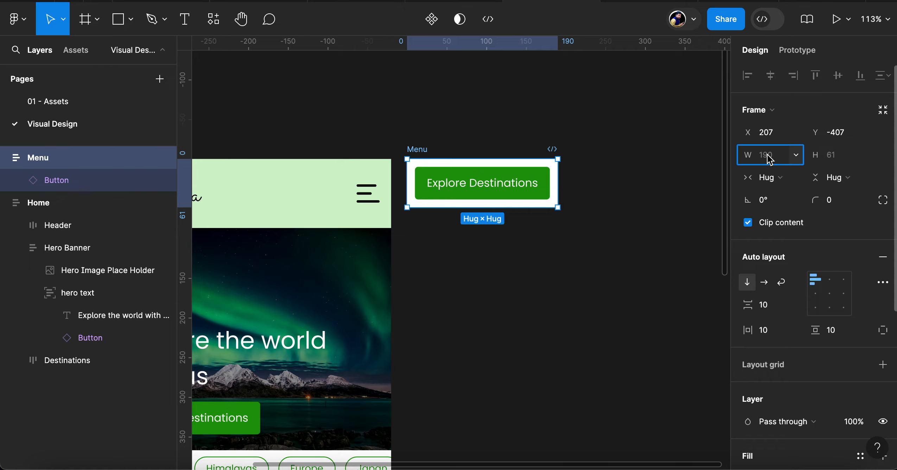
pyautogui.write('220')
pyautogui.press('Return')
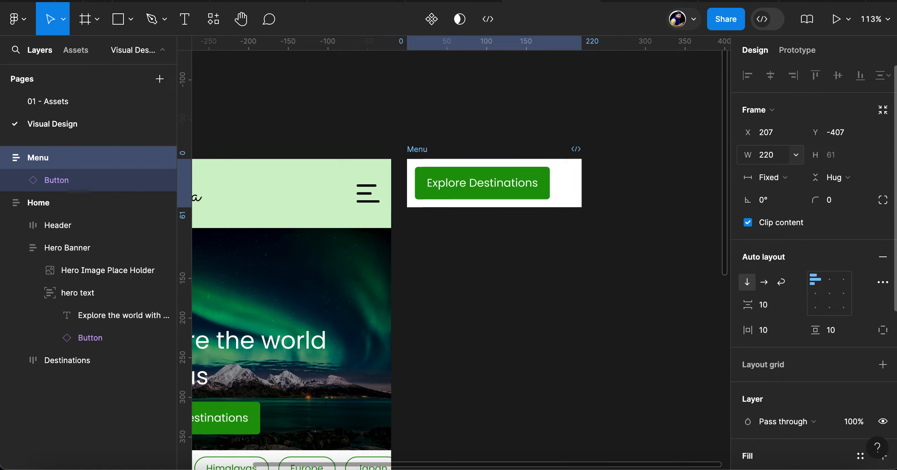
# Switch the Menu frame's Button instance to the Menu Item type and make its width fill the container
pyautogui.click(88, 181)
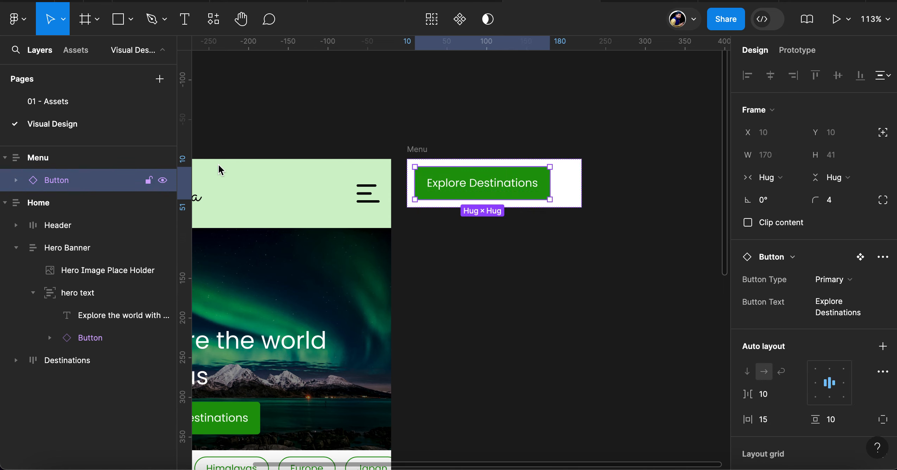
pyautogui.click(857, 282)
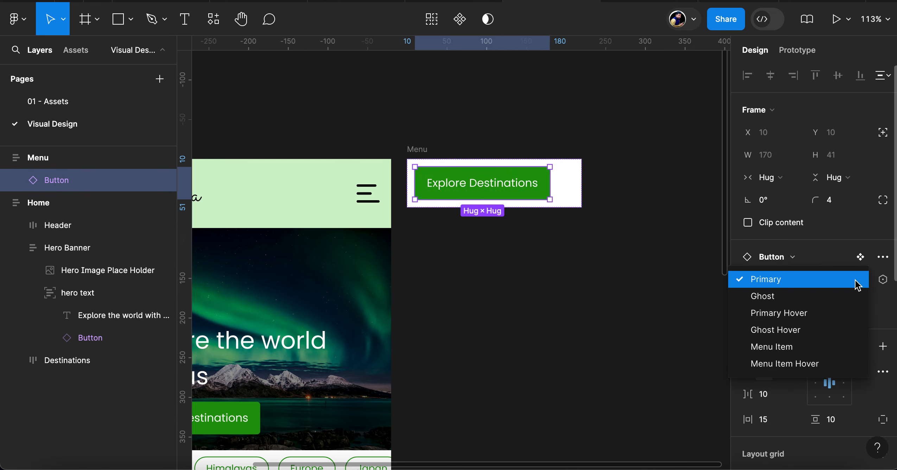
pyautogui.click(802, 348)
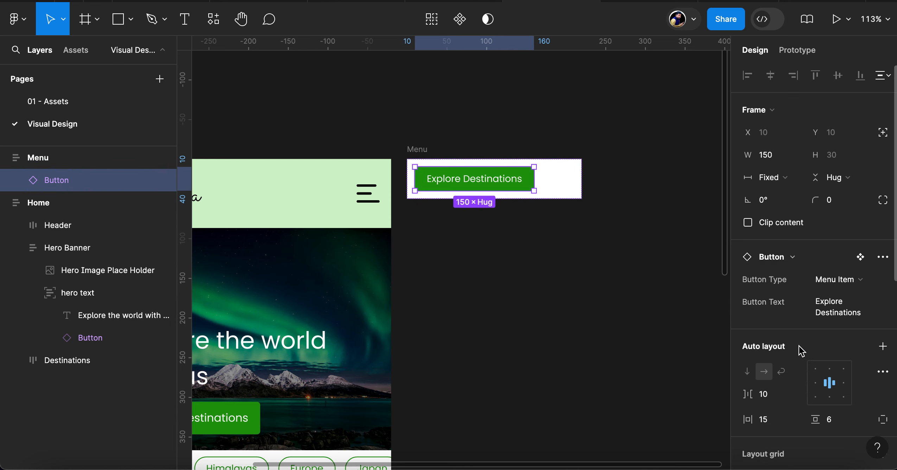
pyautogui.click(798, 179)
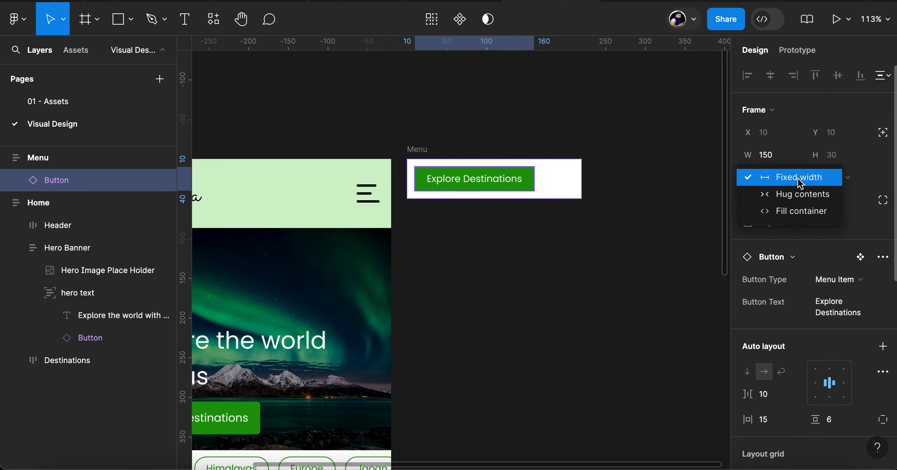
pyautogui.click(816, 216)
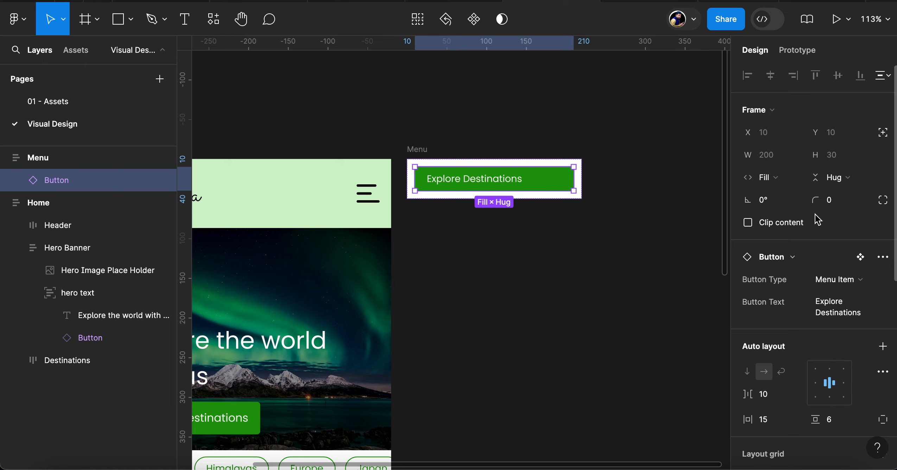
# Set the Menu frame's auto layout gap to 1 and its horizontal and vertical padding to 8
pyautogui.click(417, 150)
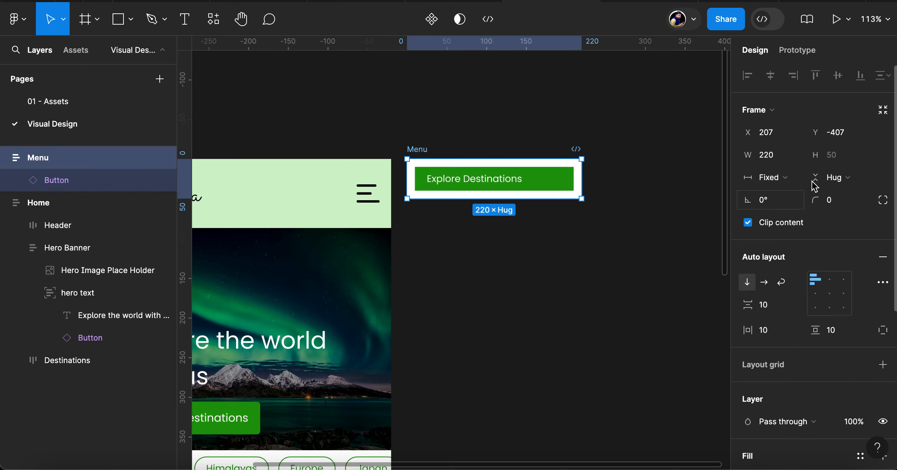
pyautogui.click(773, 311)
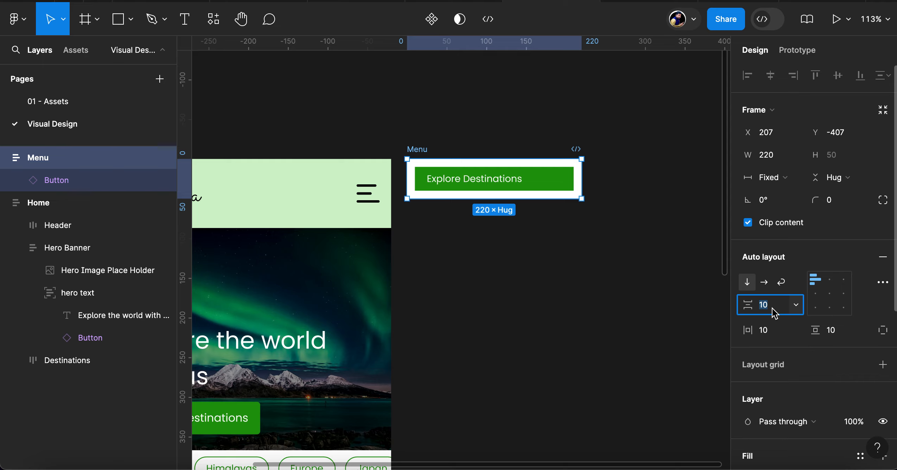
pyautogui.write('1')
pyautogui.press('Return')
pyautogui.click(773, 335)
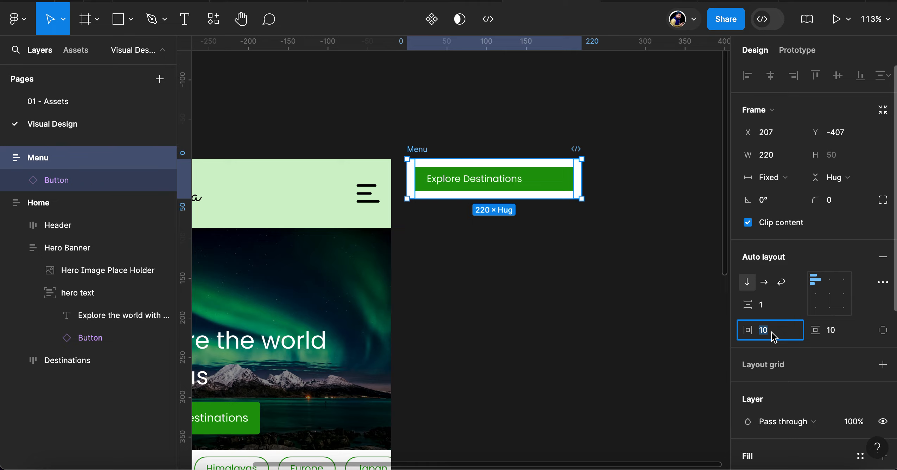
pyautogui.write('8')
pyautogui.press('Tab')
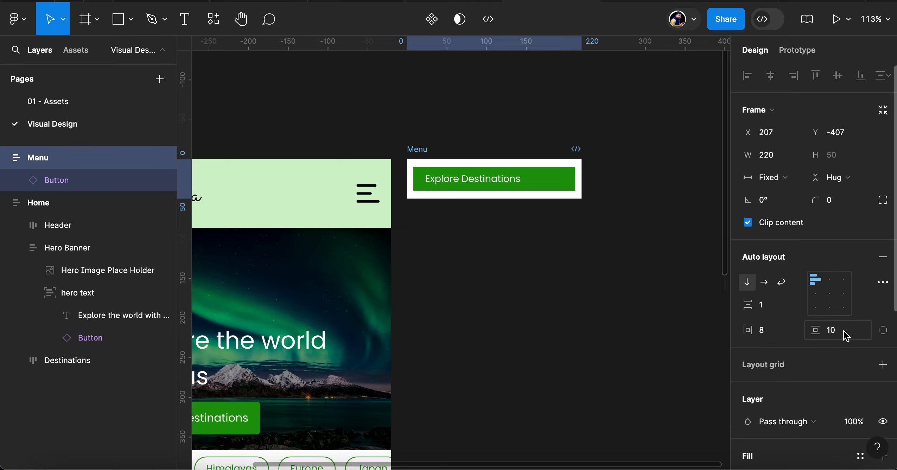
pyautogui.write('8')
pyautogui.press('Return')
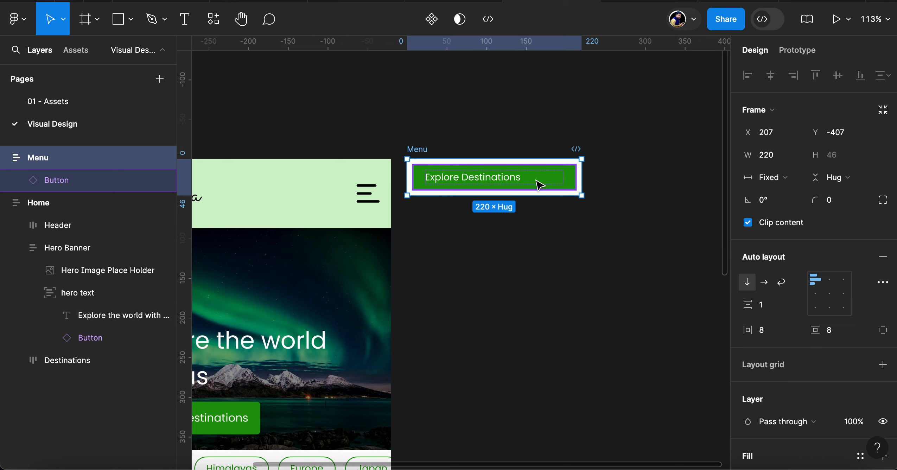
# Duplicate the menu item button inside the Menu frame to make a stack of six
pyautogui.click(540, 185)
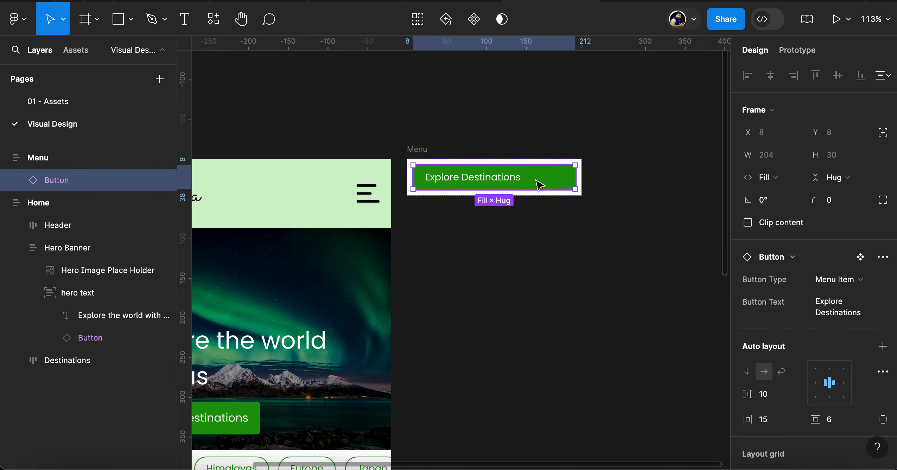
pyautogui.hotkey('ctrl', 'd')
pyautogui.hotkey('ctrl', 'd')
pyautogui.hotkey('ctrl', 'd')
pyautogui.hotkey('ctrl', 'd')
pyautogui.hotkey('ctrl', 'd')
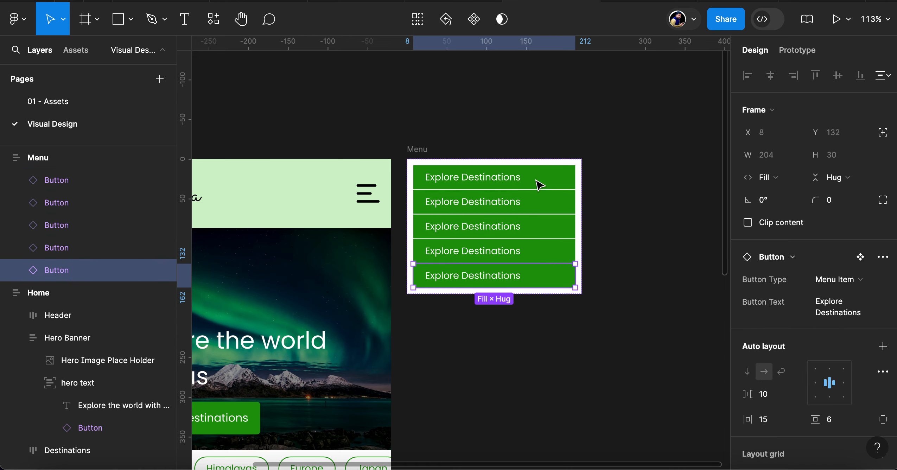
# Set the first menu item's button text to Destinations
pyautogui.click(533, 181)
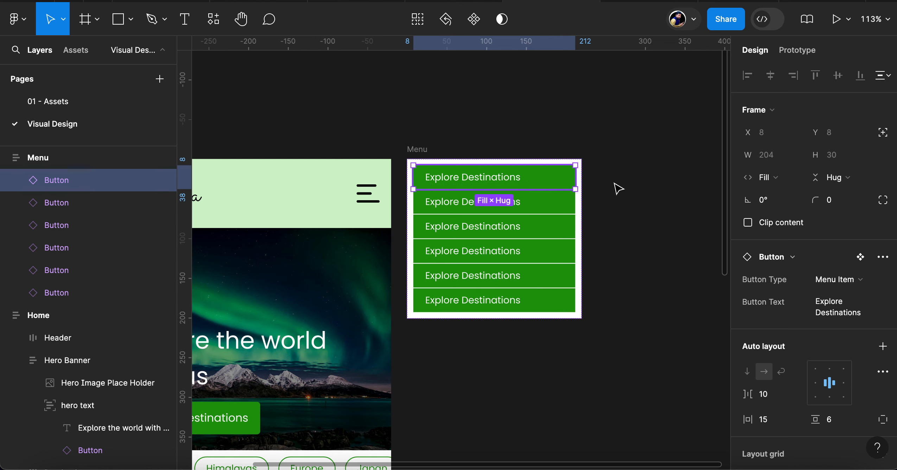
pyautogui.click(844, 314)
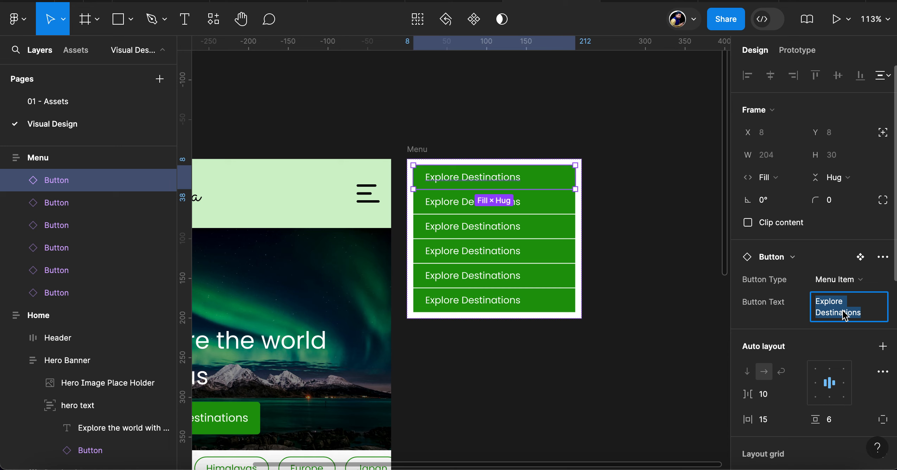
pyautogui.write('Destina')
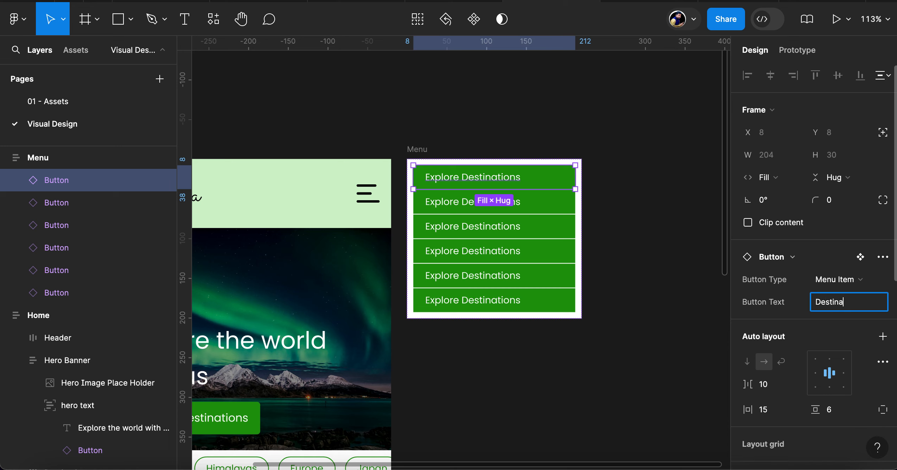
pyautogui.write('tions')
pyautogui.press('Return')
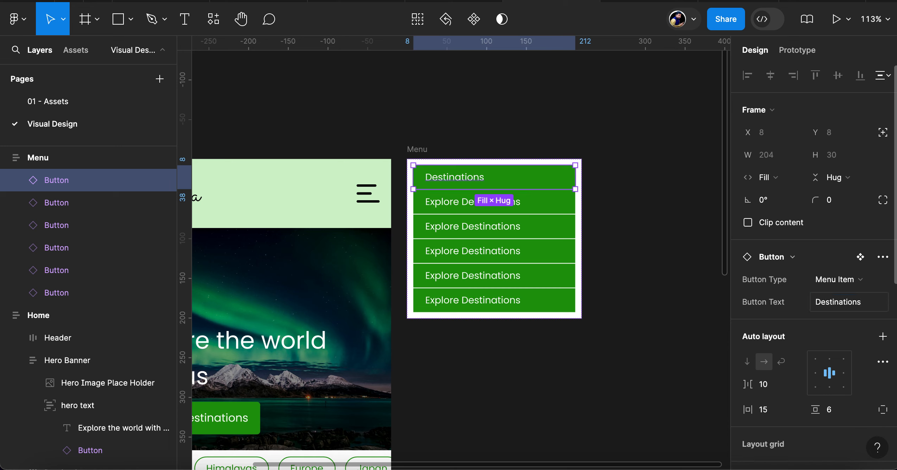
# Set the second menu item's button text to Trips
pyautogui.click(441, 206)
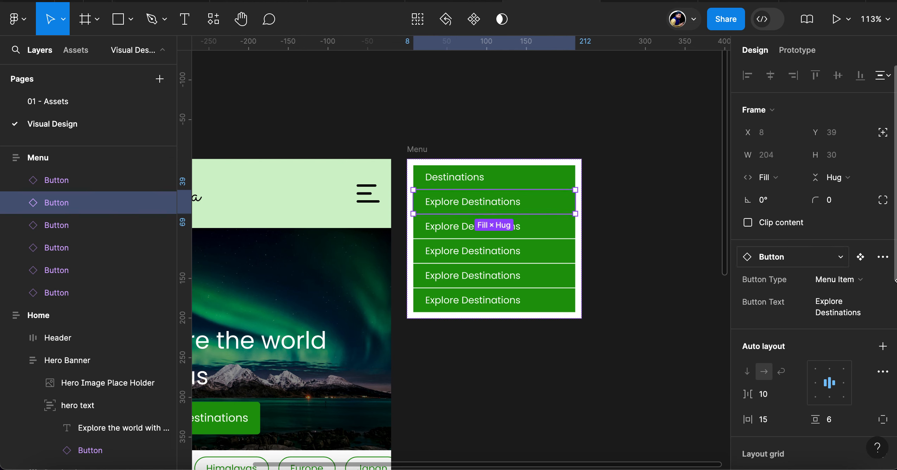
pyautogui.click(825, 316)
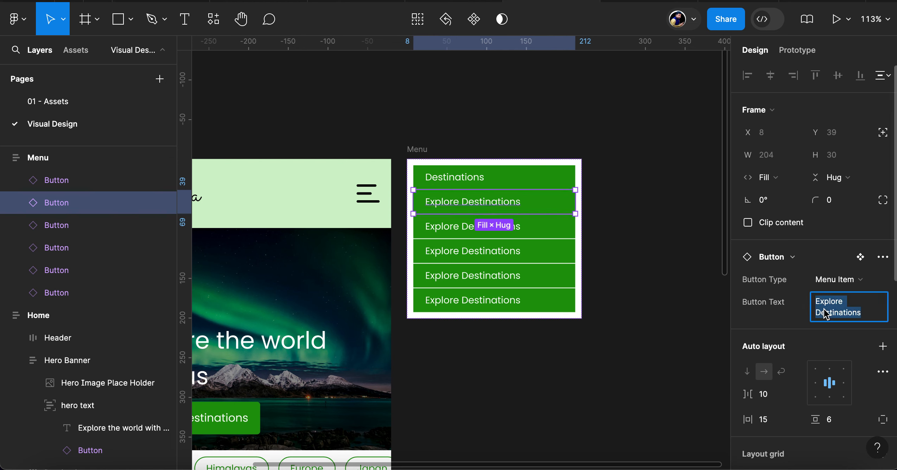
pyautogui.write('Trips')
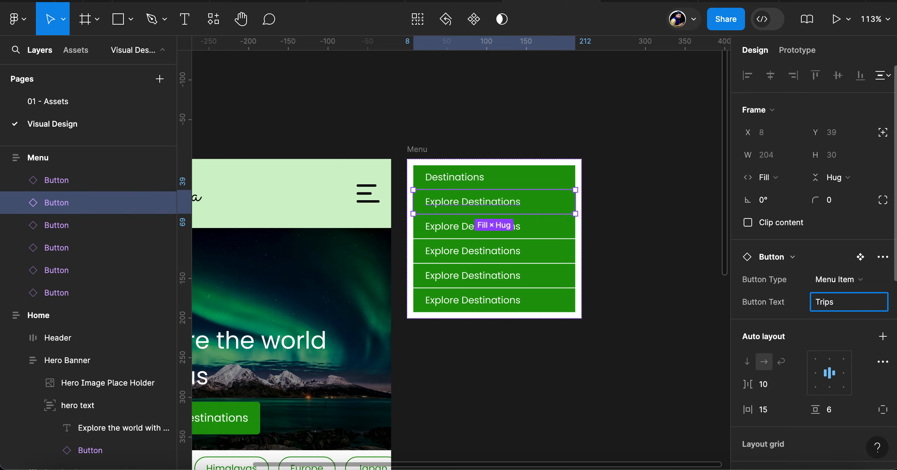
pyautogui.press('Return')
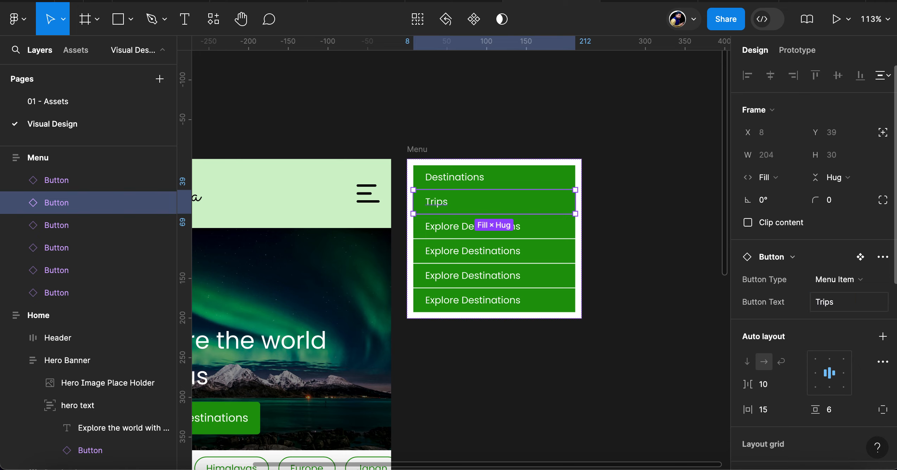
# Set the third menu item's button text to Packages
pyautogui.click(456, 233)
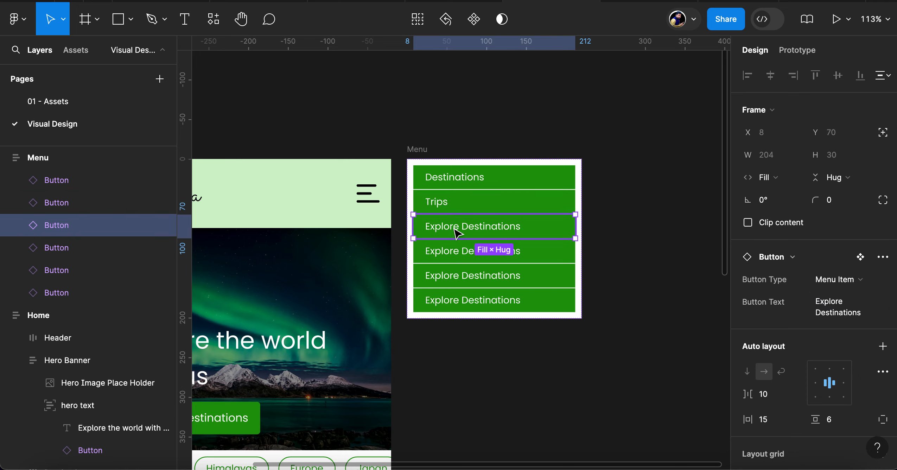
pyautogui.click(829, 313)
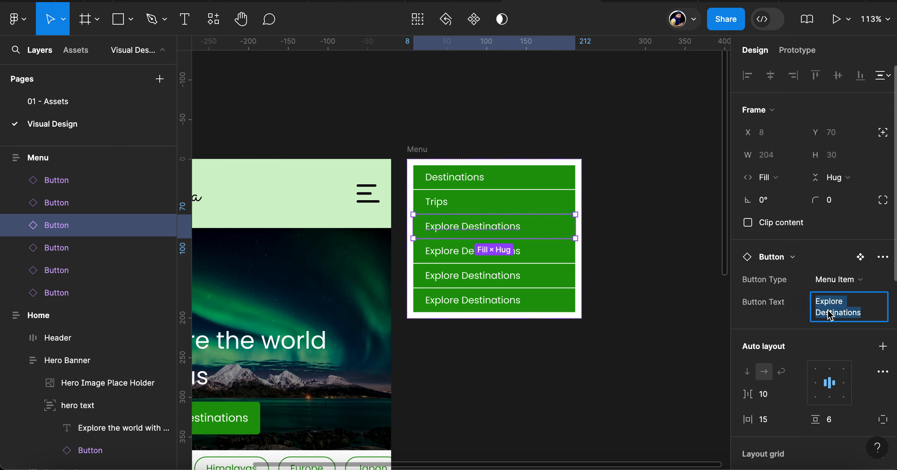
pyautogui.write('Packages')
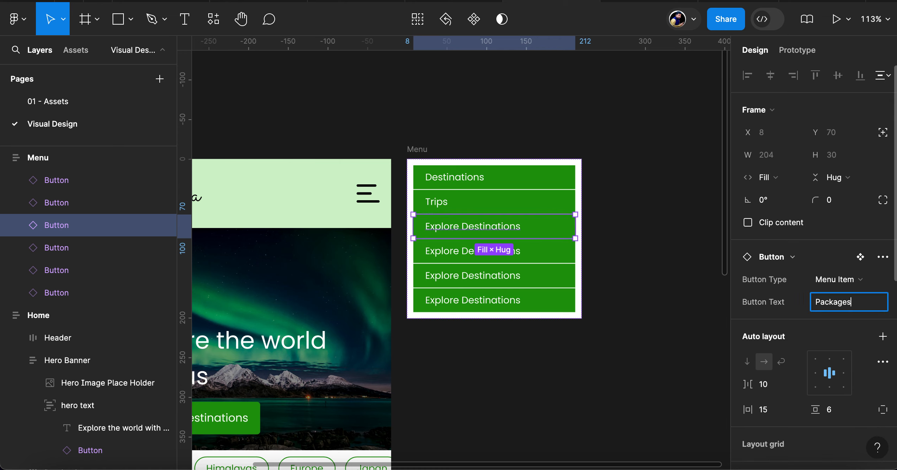
pyautogui.press('Return')
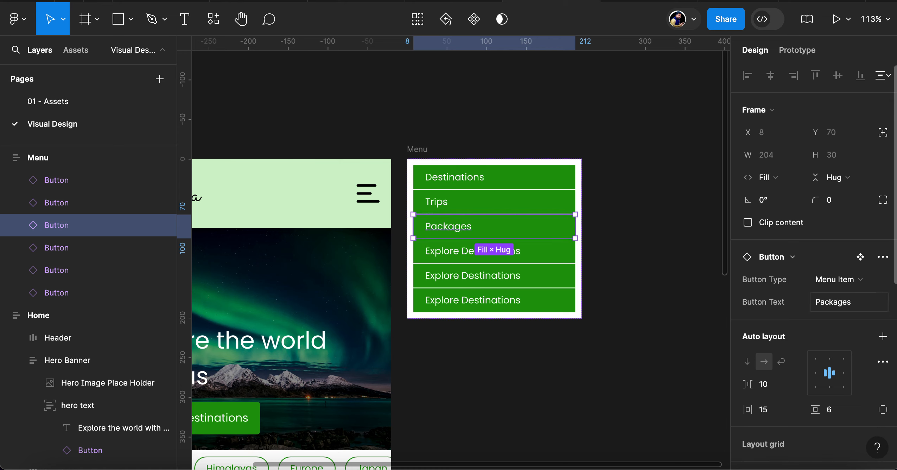
# Set the fourth menu item's button text to Travel Resources
pyautogui.click(438, 258)
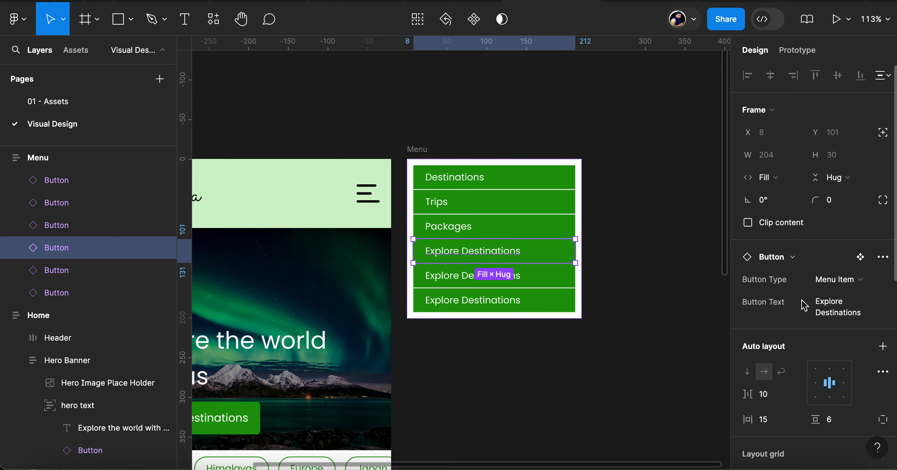
pyautogui.click(838, 307)
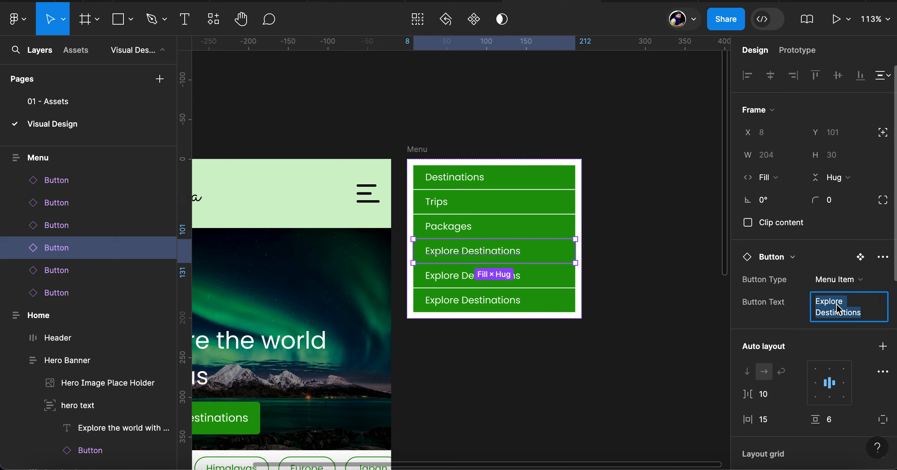
pyautogui.write('Travel')
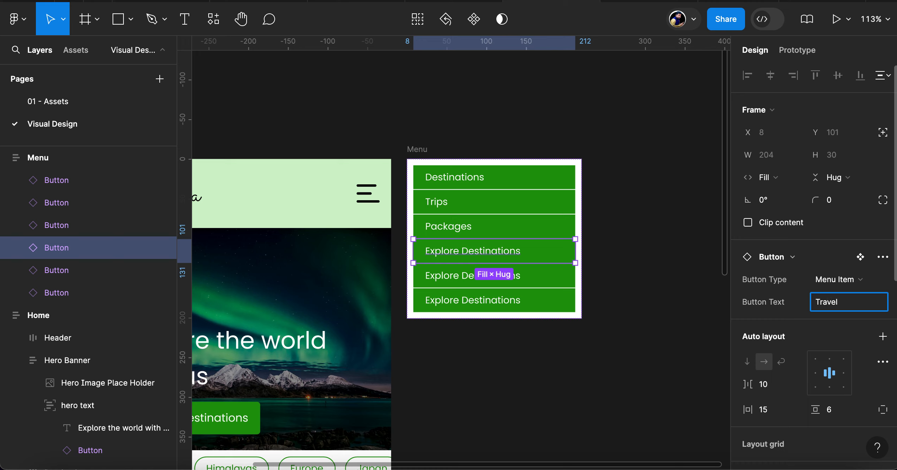
pyautogui.write(' Resources')
pyautogui.press('BackSpace')
pyautogui.press('BackSpace')
pyautogui.press('BackSpace')
pyautogui.press('BackSpace')
pyautogui.write('rces')
pyautogui.press('Return')
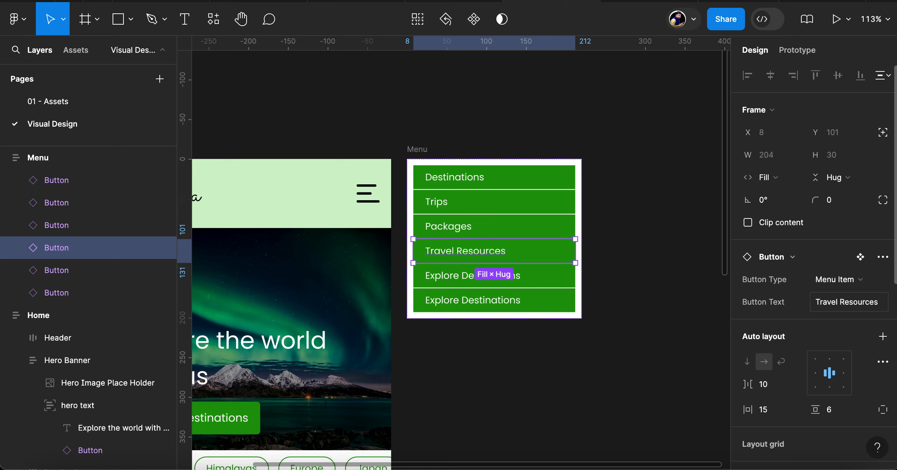
# Set the fifth menu item's button text to Travel Blog
pyautogui.click(452, 280)
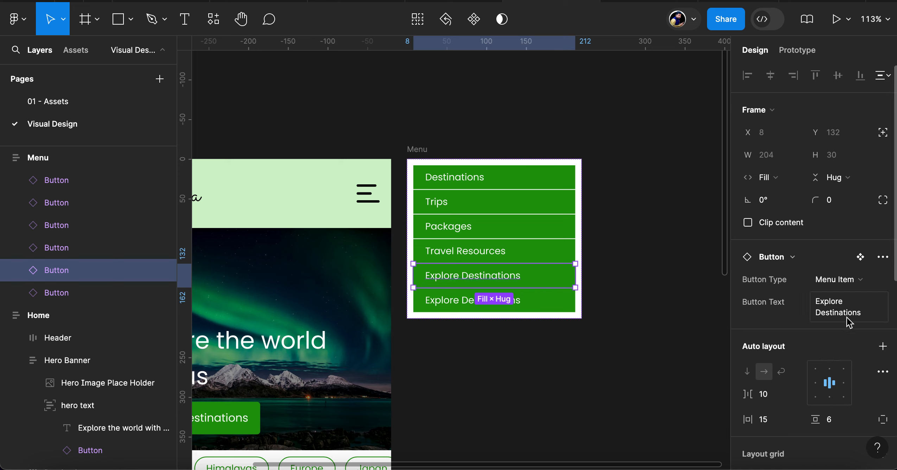
pyautogui.click(825, 314)
pyautogui.write('Tra')
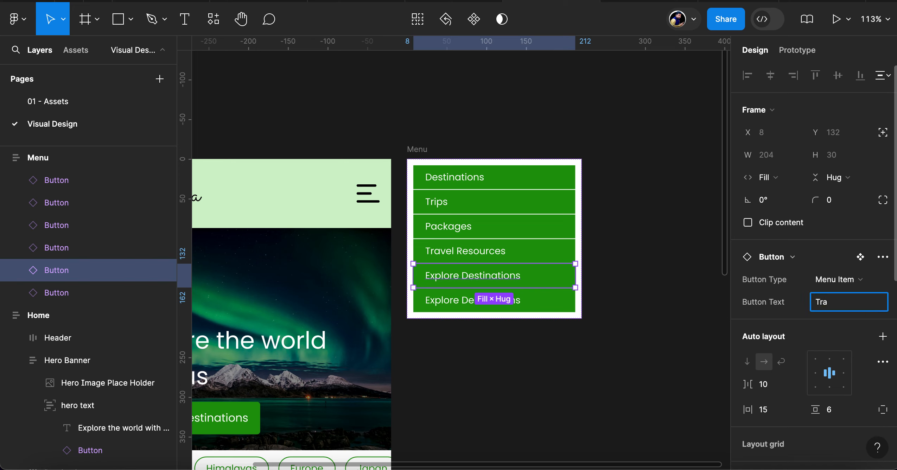
pyautogui.write('vel Blog')
pyautogui.press('Return')
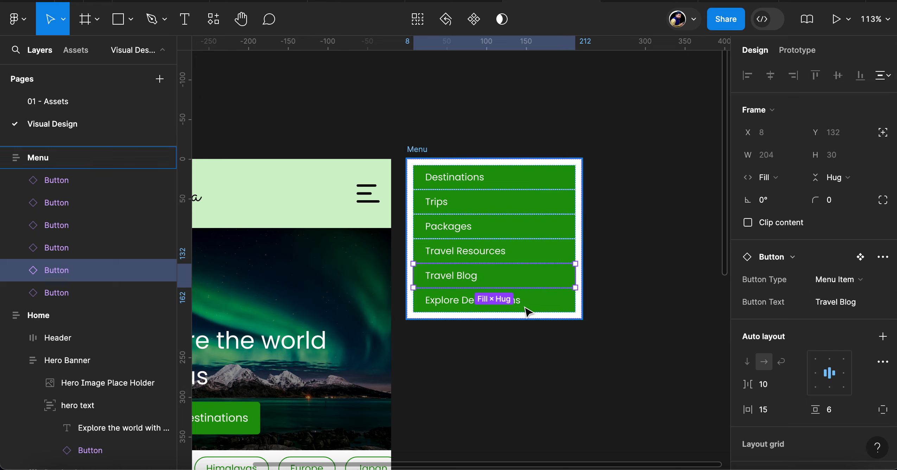
# Set the sixth menu item's button text to Plan your Travel
pyautogui.click(454, 302)
pyautogui.click(831, 318)
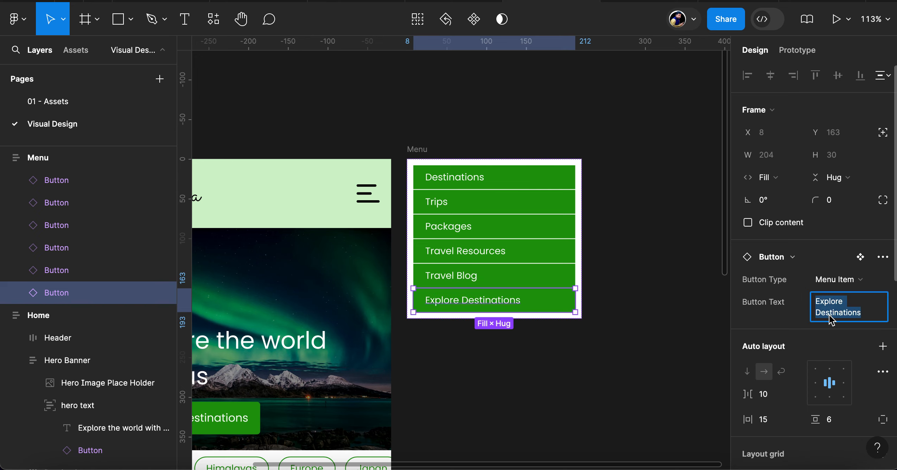
pyautogui.write('Book You')
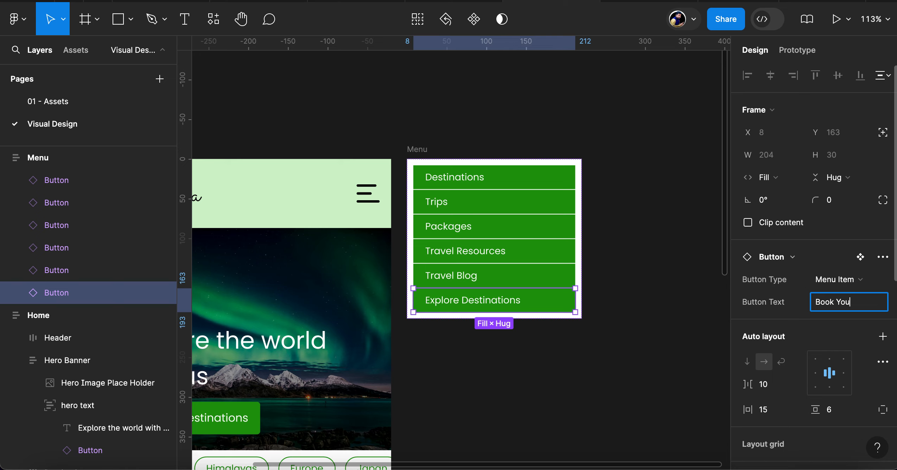
pyautogui.write('r Tic')
pyautogui.press('BackSpace')
pyautogui.press('BackSpace')
pyautogui.press('BackSpace')
pyautogui.hotkey('ctrl', 'a')
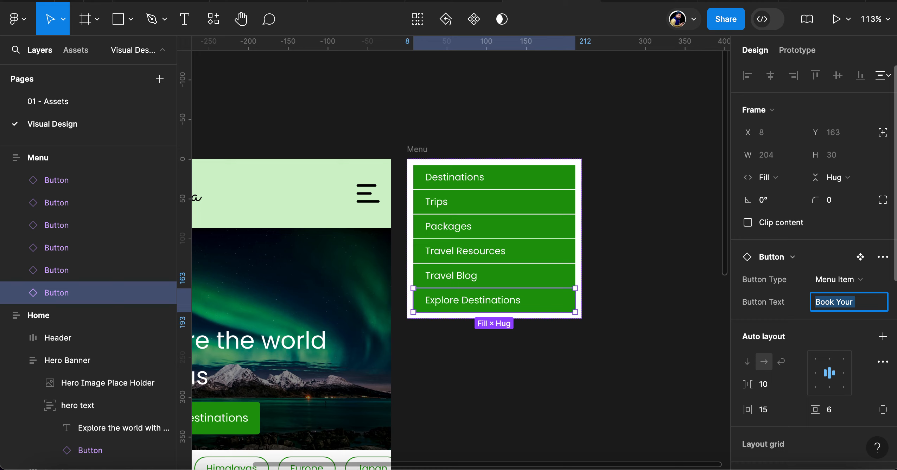
pyautogui.write('Plan your Travel')
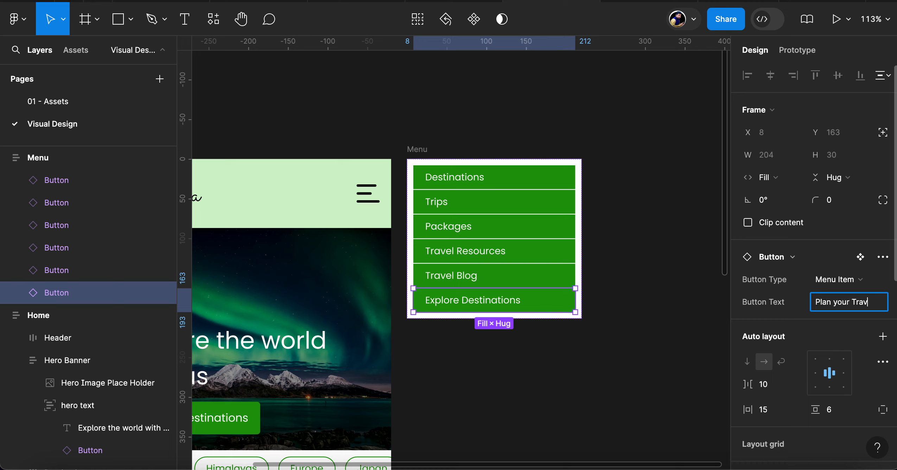
pyautogui.press('Return')
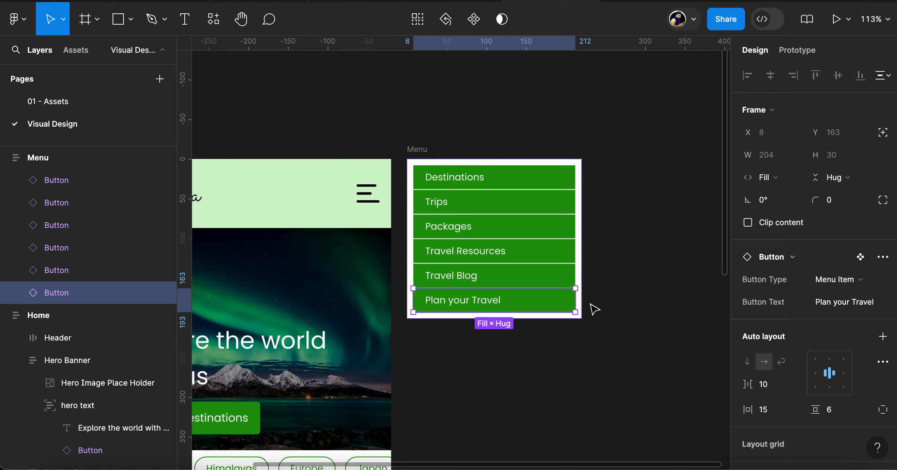
# Duplicate the last menu item and set the copy's button text to Talk to our agent
pyautogui.hotkey('ctrl', 'd')
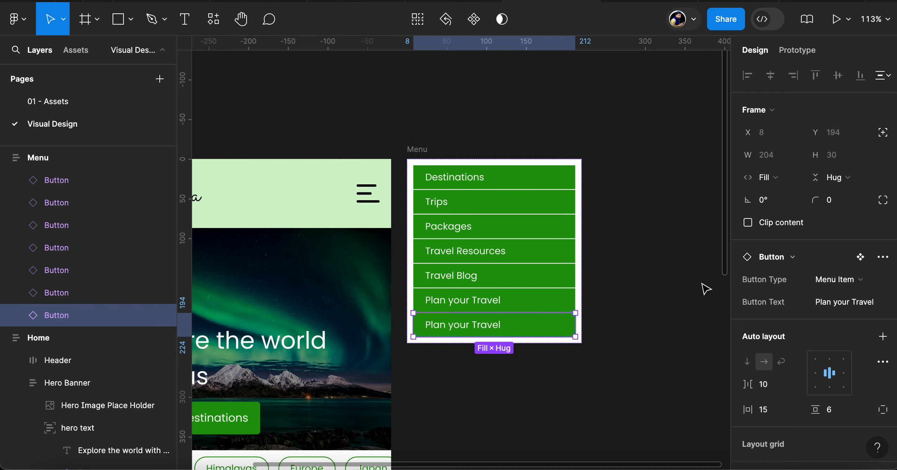
pyautogui.click(824, 303)
pyautogui.write('T')
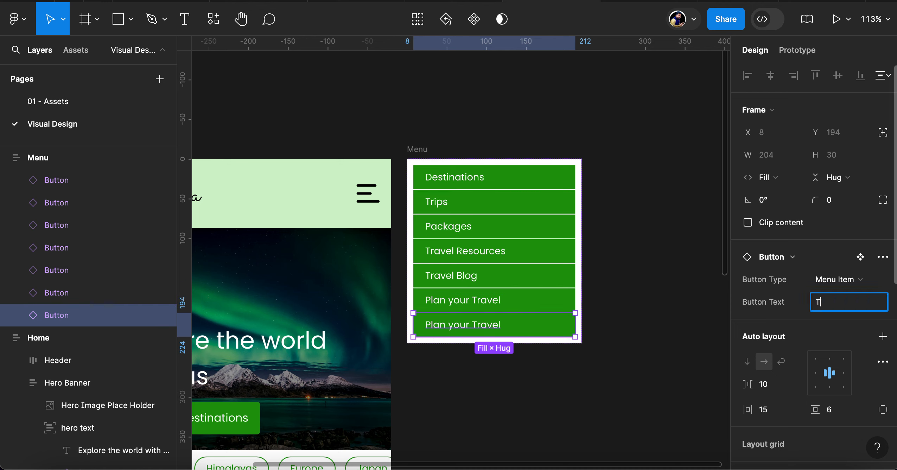
pyautogui.write('alk to our agent')
pyautogui.press('Return')
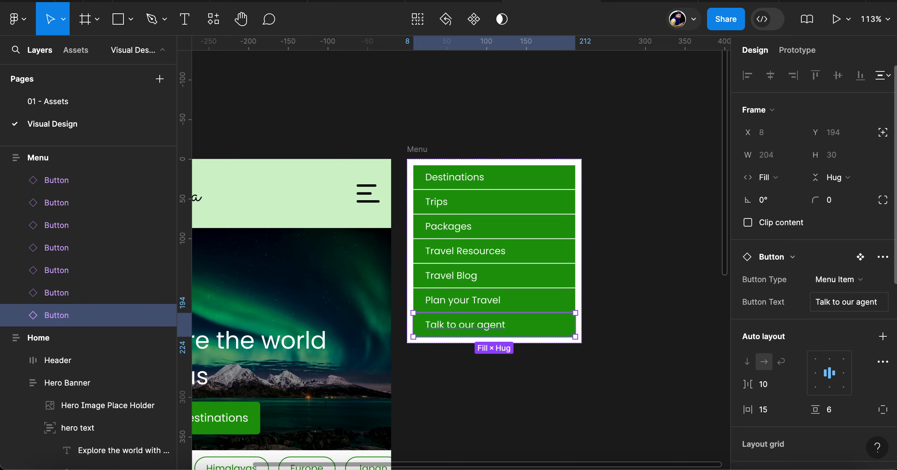
pyautogui.click(649, 322)
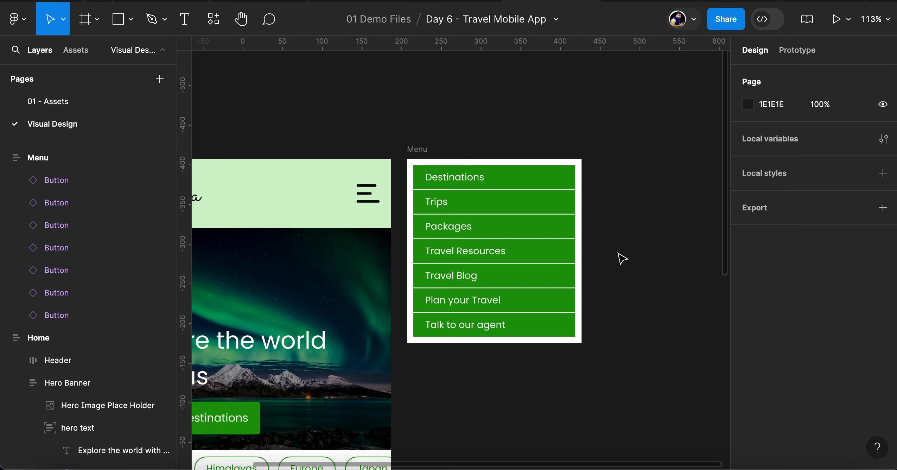
# Preview the Menu frame in the running prototype, then return to the design file
pyautogui.click(411, 151)
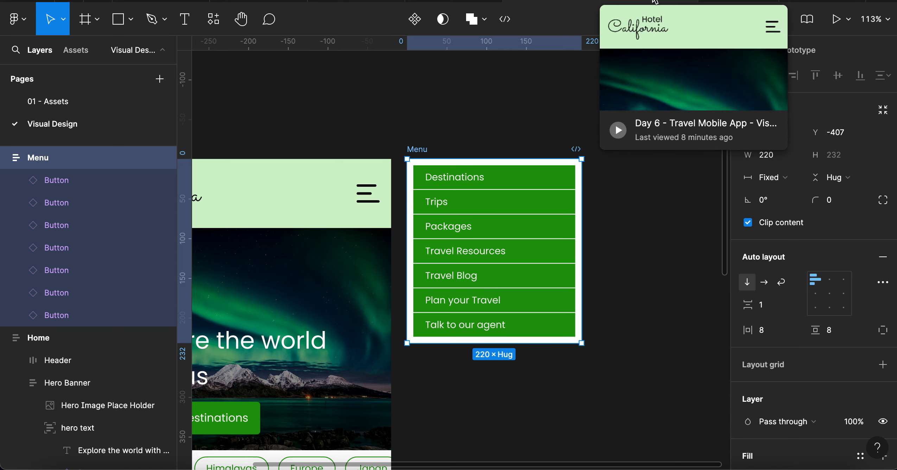
pyautogui.click(636, 1)
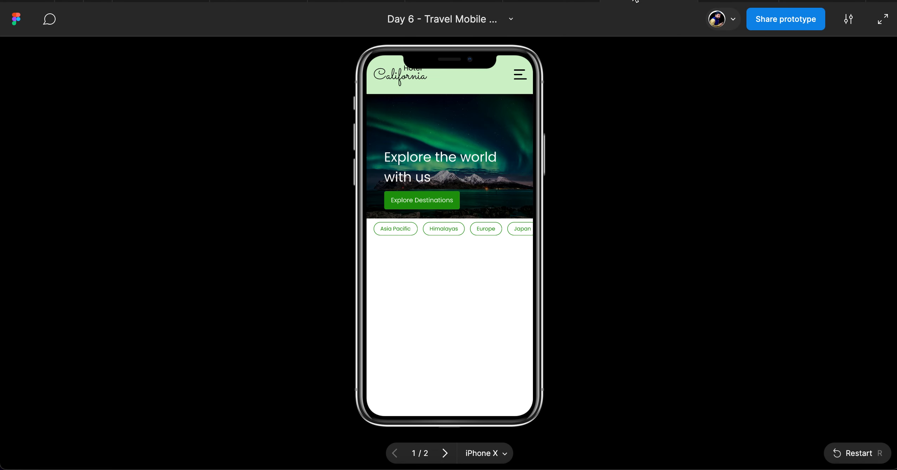
pyautogui.press('Right')
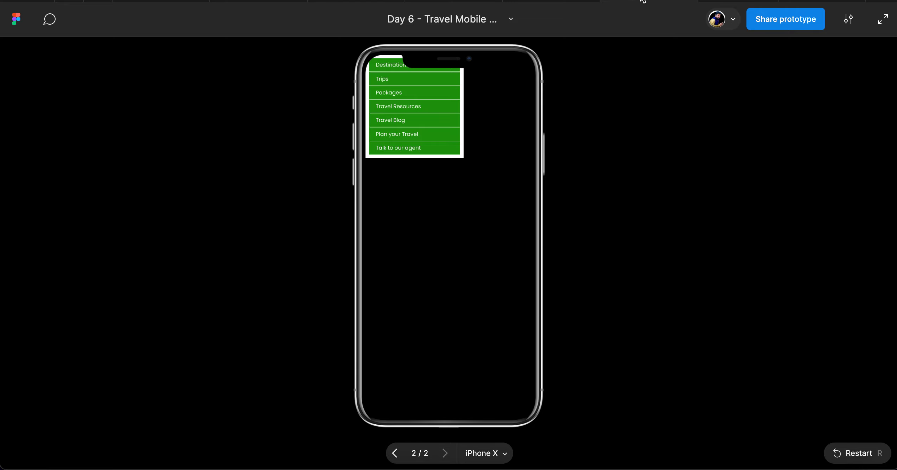
pyautogui.click(561, 1)
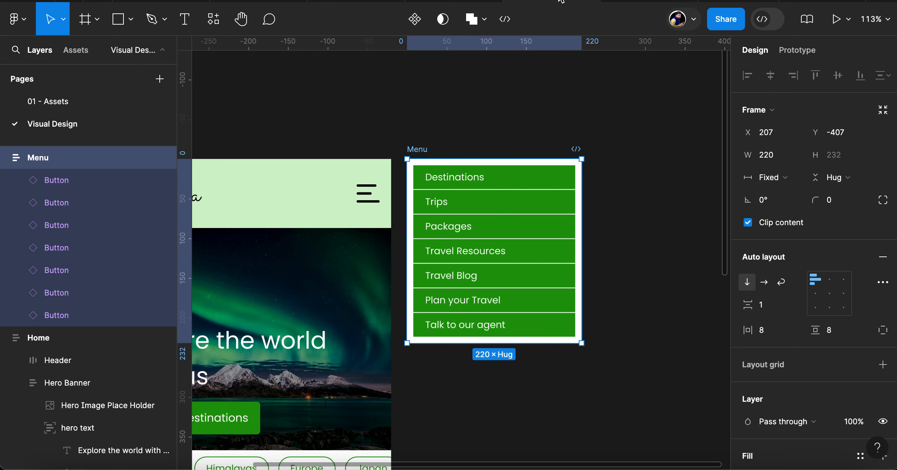
# On the 01 - Assets page, remove the Menu Item Hover variant's hover interaction that leads to Ghost Hover
pyautogui.click(467, 186)
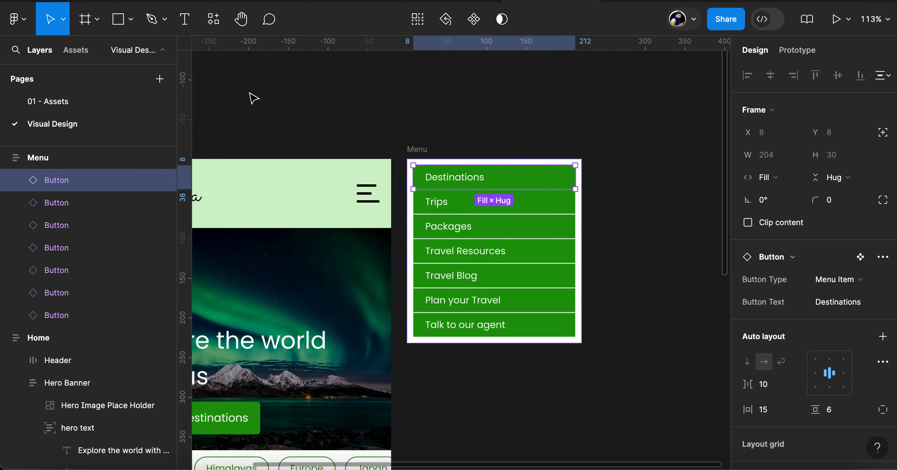
pyautogui.click(60, 103)
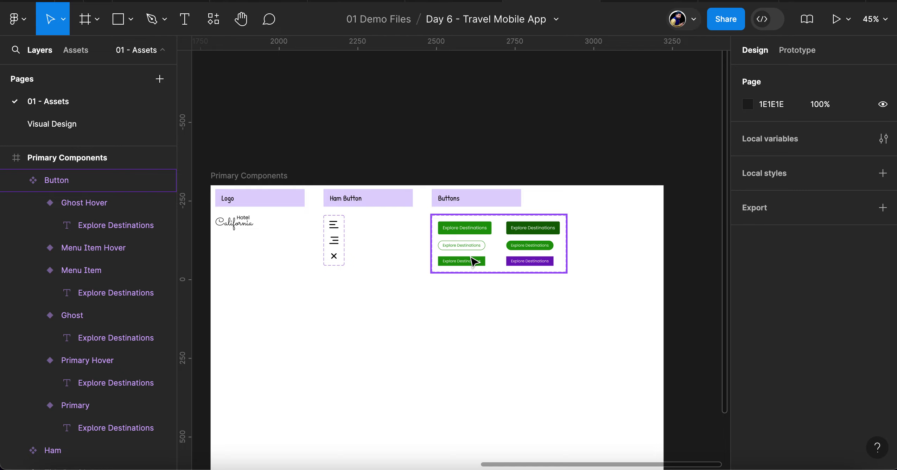
pyautogui.scroll(10, 473, 262)
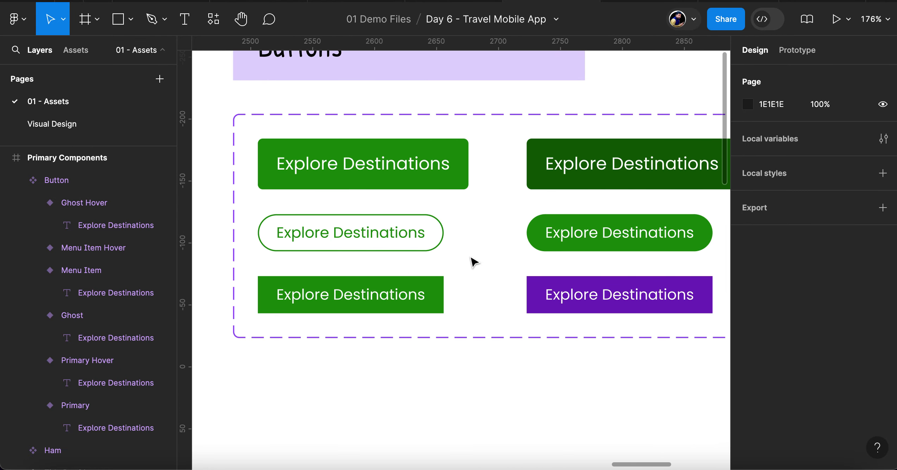
pyautogui.hscroll(5, 473, 262)
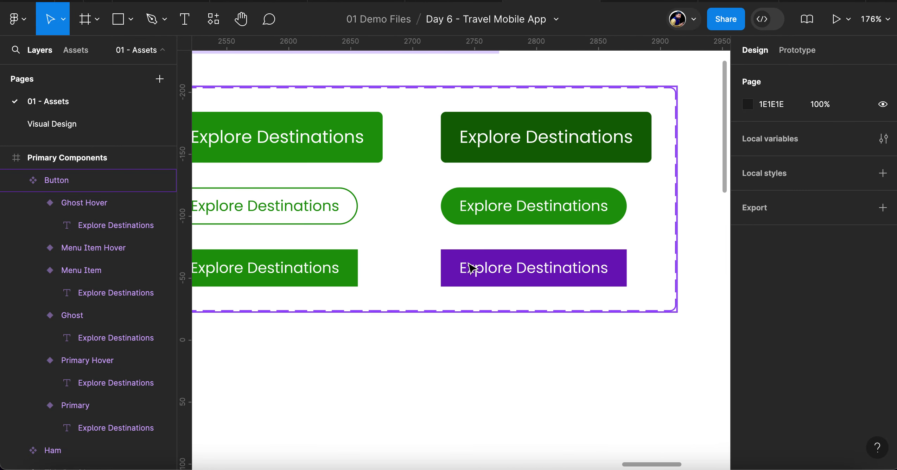
pyautogui.click(471, 266)
pyautogui.click(470, 267)
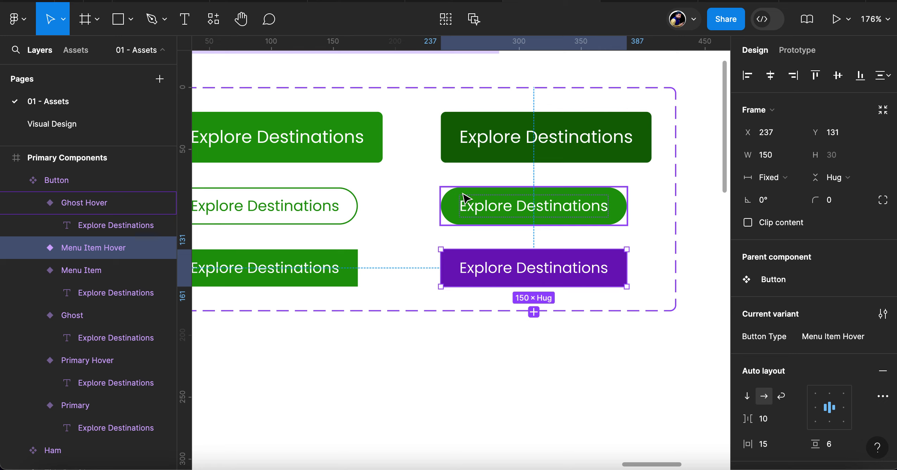
pyautogui.click(799, 50)
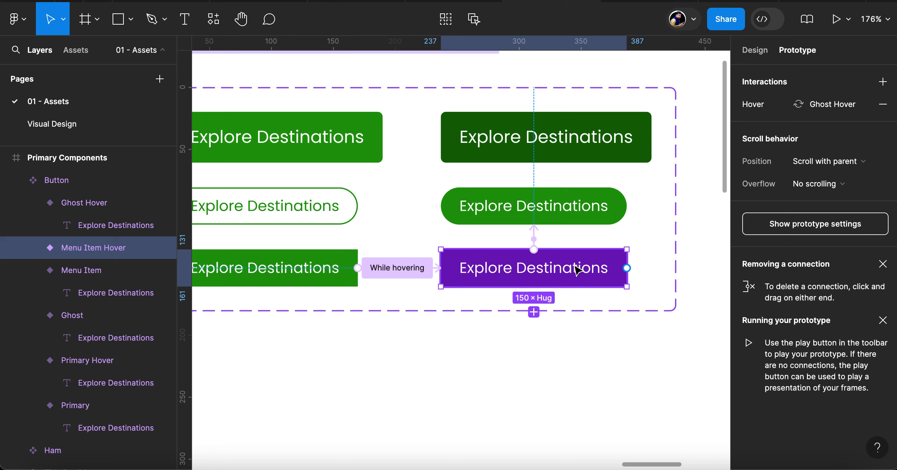
pyautogui.click(883, 106)
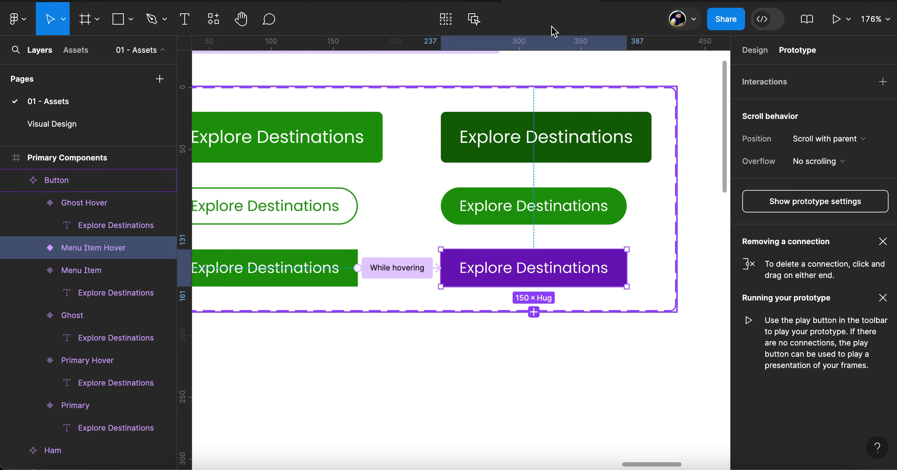
# Check the menu and Home screens in the prototype preview and return to the design file
pyautogui.moveTo(647, 1)
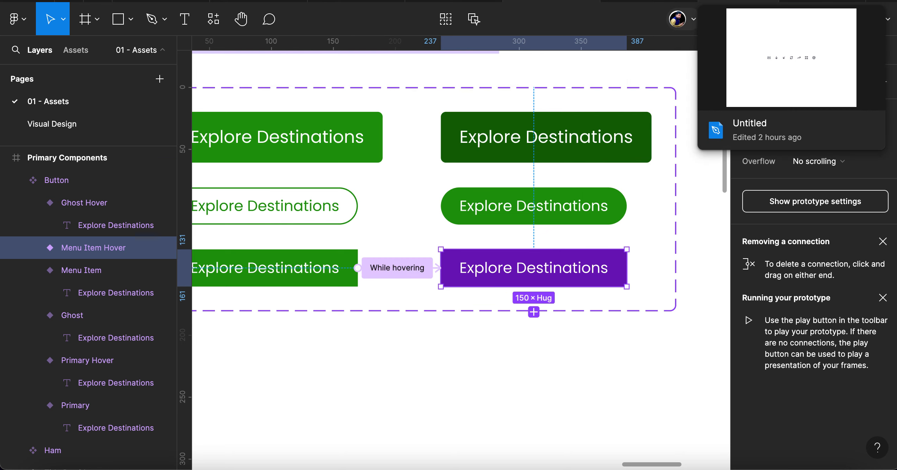
pyautogui.click(647, 1)
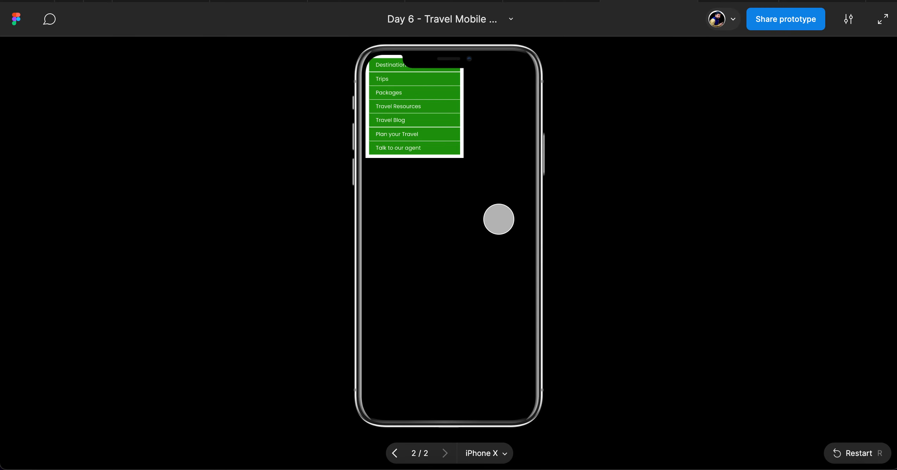
pyautogui.click(498, 219)
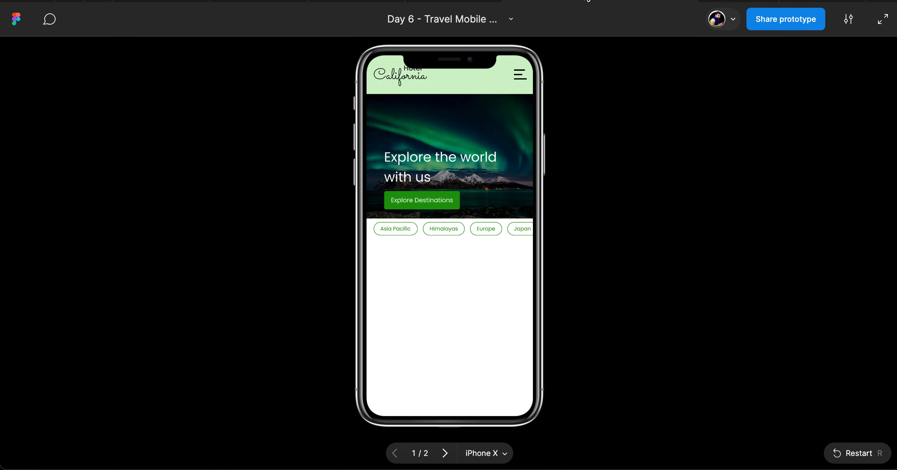
pyautogui.click(578, 3)
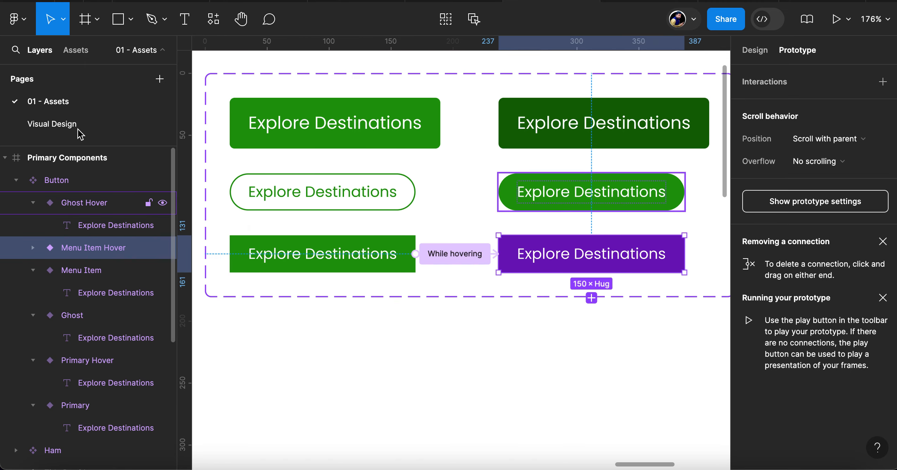
# Examine the Home and Menu frames on the Visual Design page, including the empty area below the Home destination tags
pyautogui.click(58, 123)
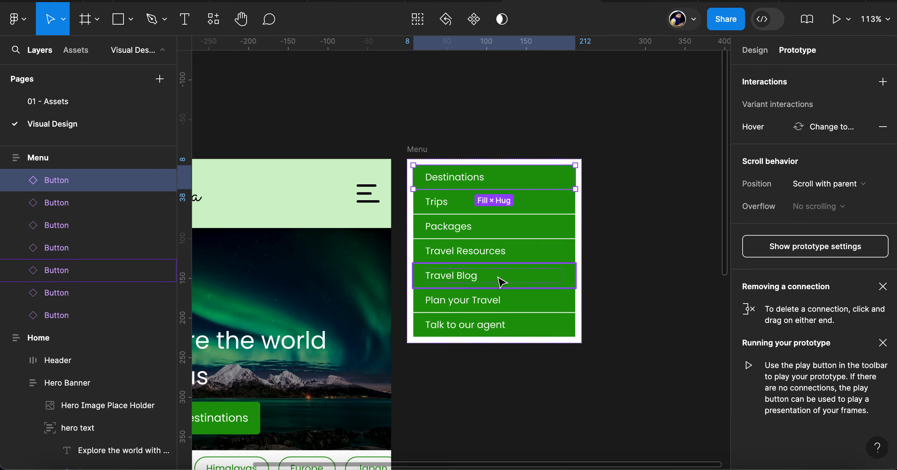
pyautogui.scroll(-3, 501, 282)
pyautogui.click(457, 191)
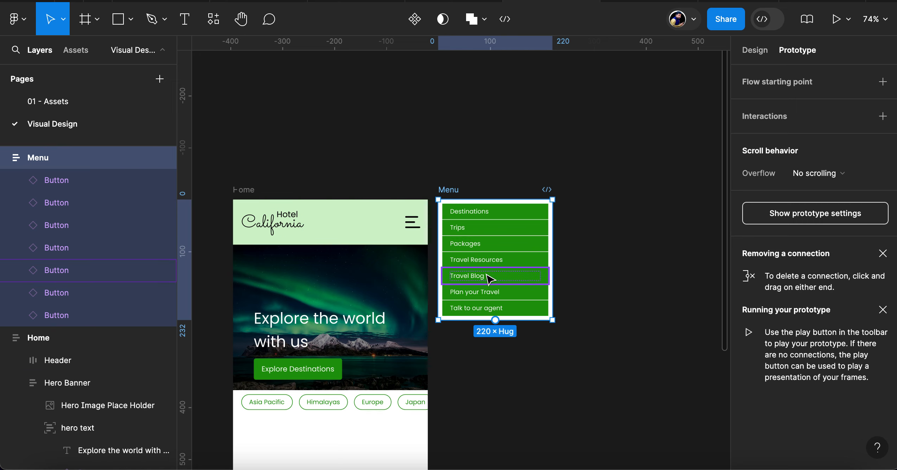
pyautogui.scroll(-6, 485, 278)
pyautogui.hscroll(-3, 485, 278)
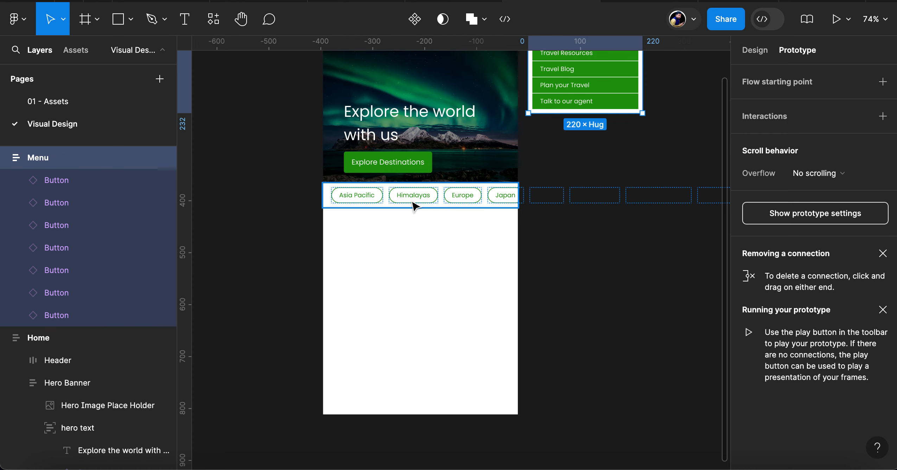
pyautogui.scroll(2, 415, 206)
pyautogui.hscroll(-1, 416, 206)
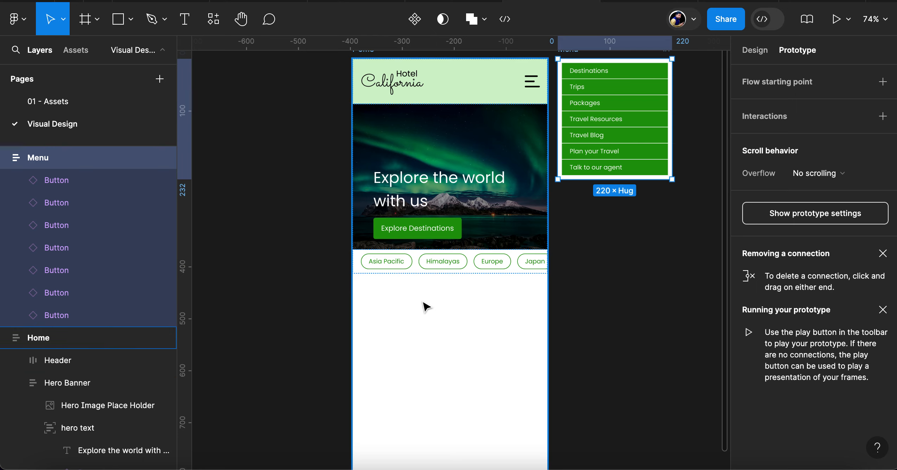
pyautogui.scroll(-1, 432, 286)
pyautogui.hscroll(1, 432, 286)
pyautogui.scroll(-3, 434, 289)
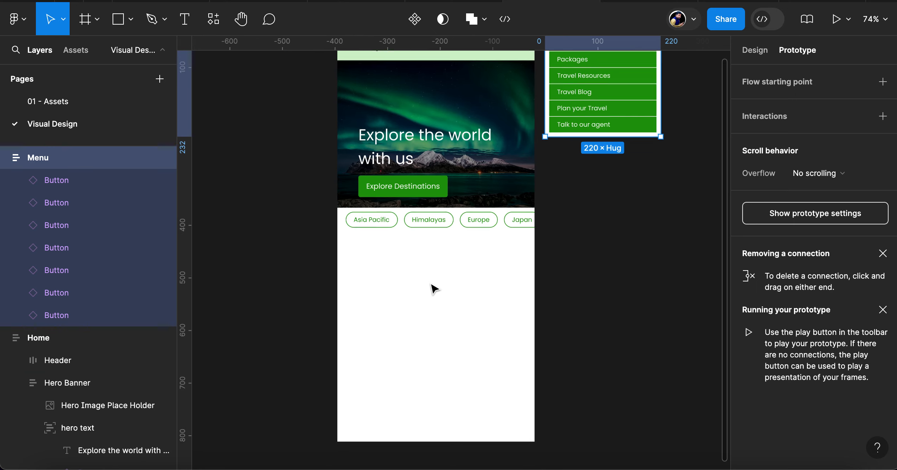
pyautogui.scroll(5, 435, 290)
pyautogui.scroll(-2, 435, 289)
pyautogui.scroll(-3, 435, 289)
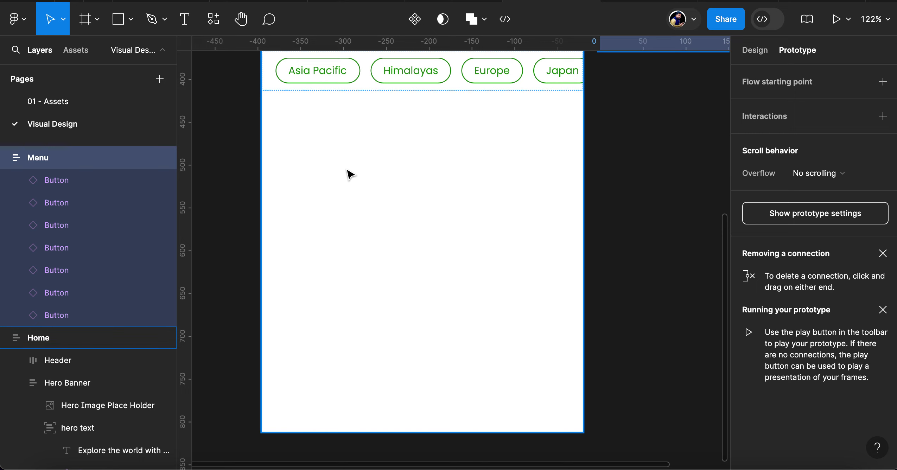
pyautogui.scroll(5, 350, 174)
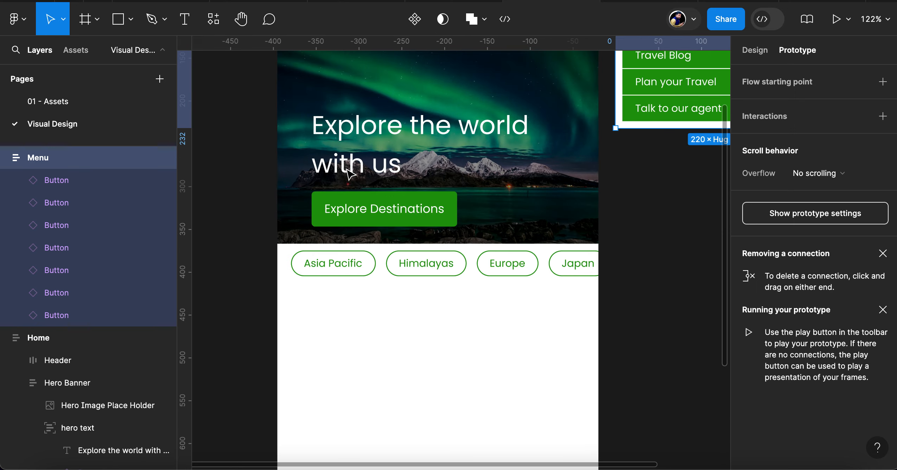
pyautogui.scroll(-2, 351, 174)
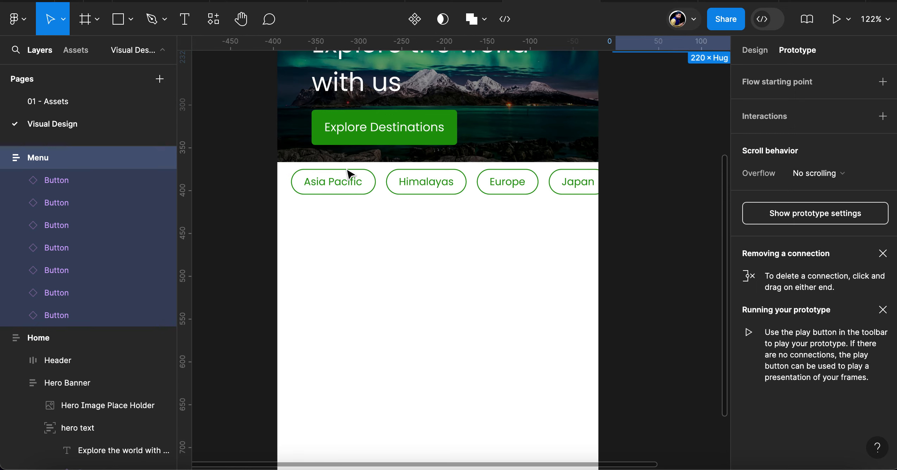
pyautogui.click(323, 262)
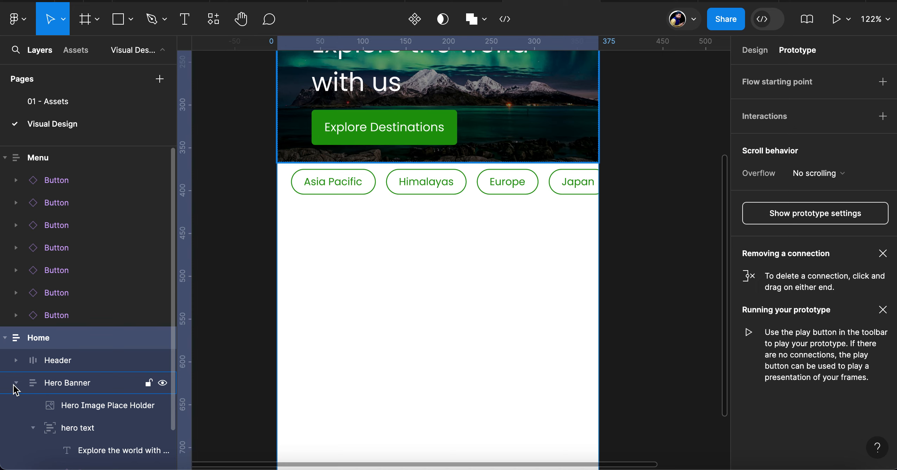
pyautogui.scroll(8, 394, 254)
pyautogui.hscroll(6, 394, 255)
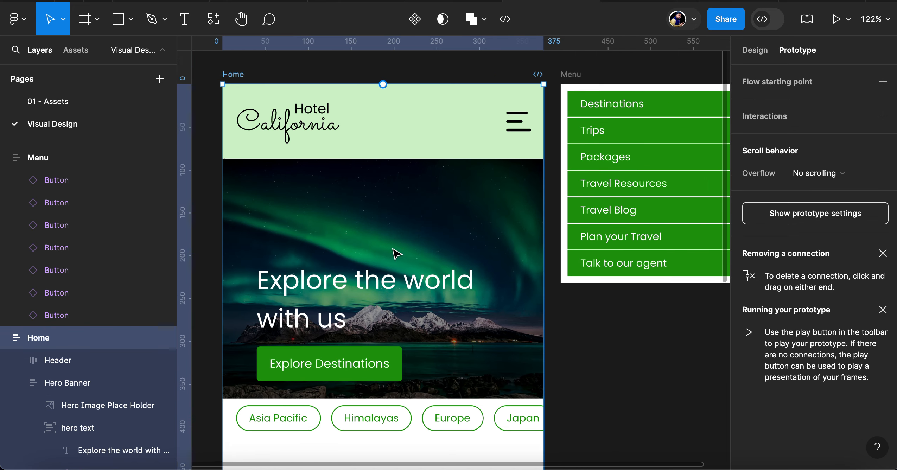
pyautogui.scroll(-3, 395, 255)
pyautogui.hscroll(-1, 394, 254)
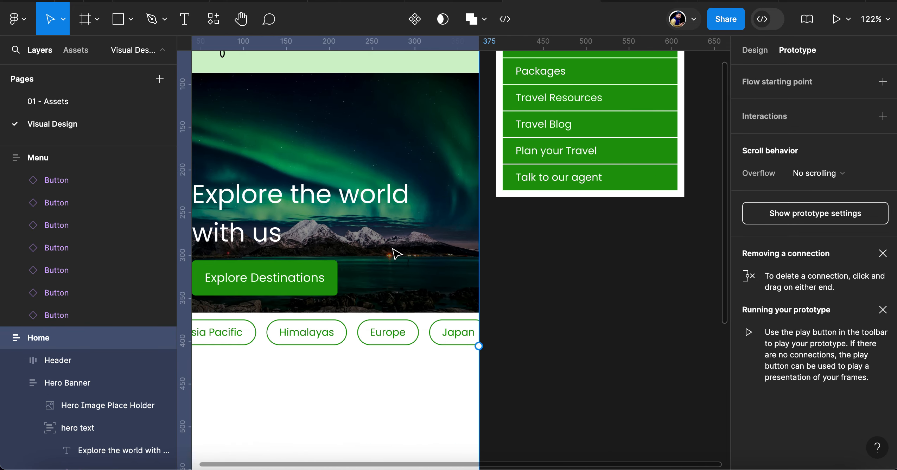
# Rename the seven button layers in the Menu frame as Menu Item followed by an ascending number, starting from 1
pyautogui.click(62, 181)
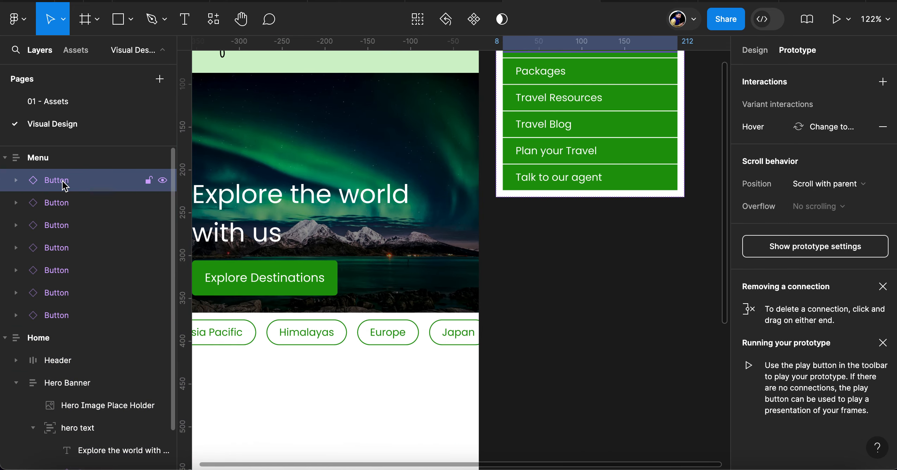
pyautogui.keyDown('shift'); pyautogui.click(69, 320); pyautogui.keyUp('shift')
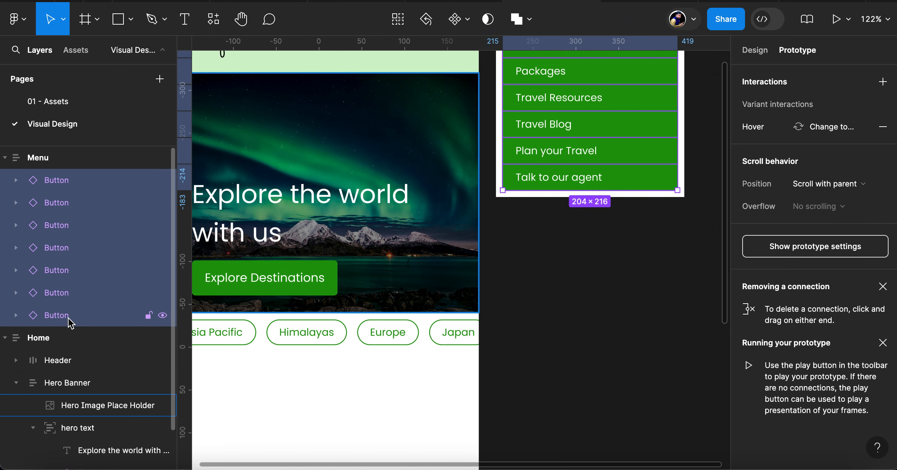
pyautogui.hotkey('ctrl', 'r')
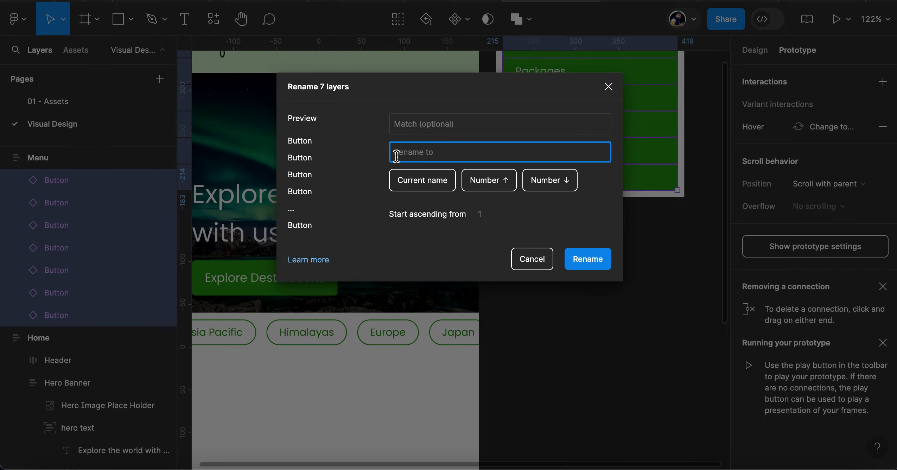
pyautogui.write('Menu')
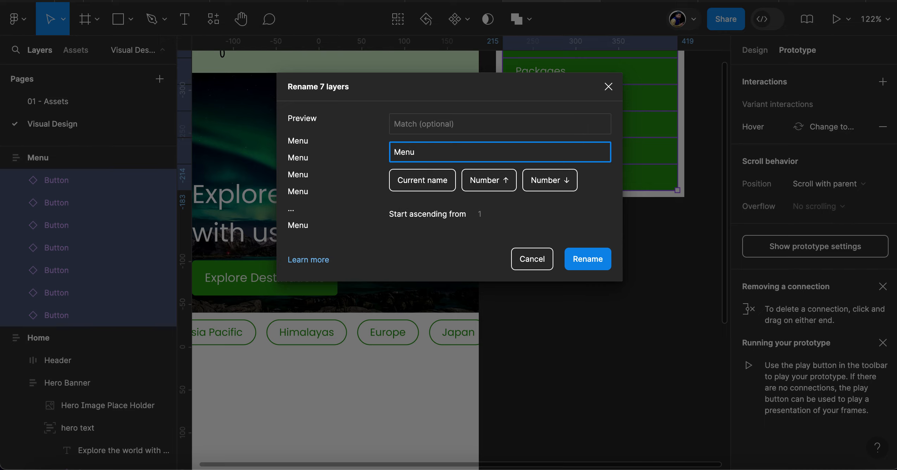
pyautogui.write(' Item')
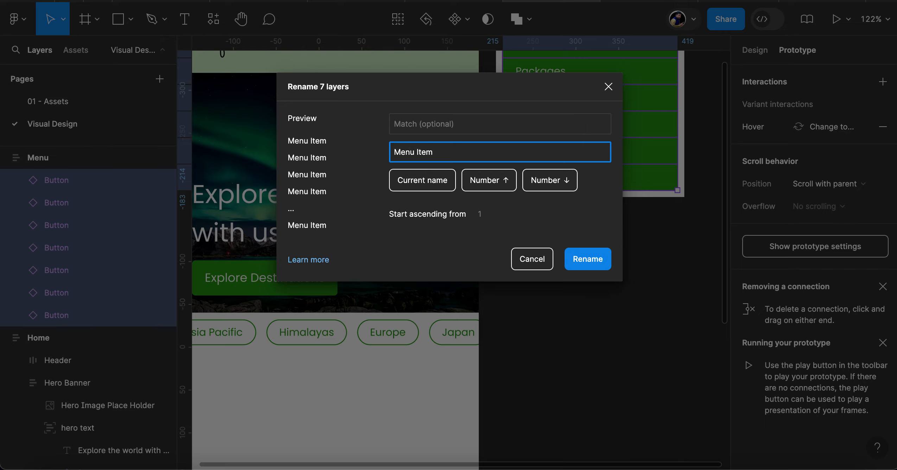
pyautogui.click(506, 179)
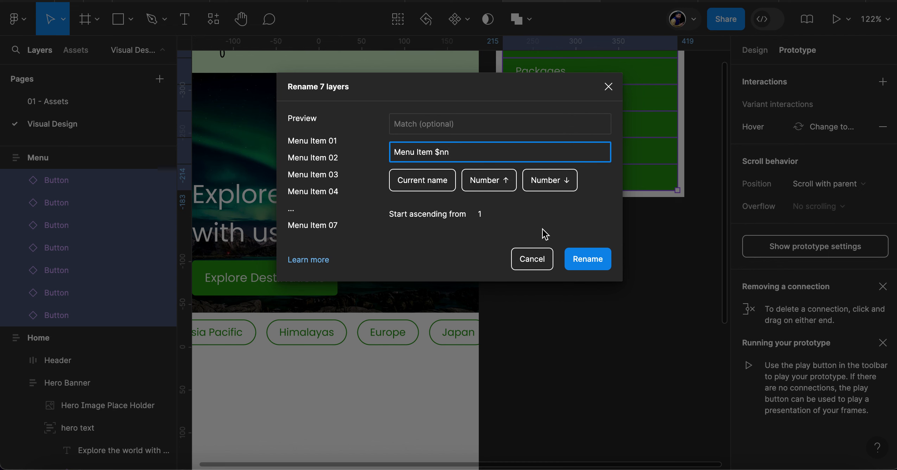
pyautogui.click(603, 267)
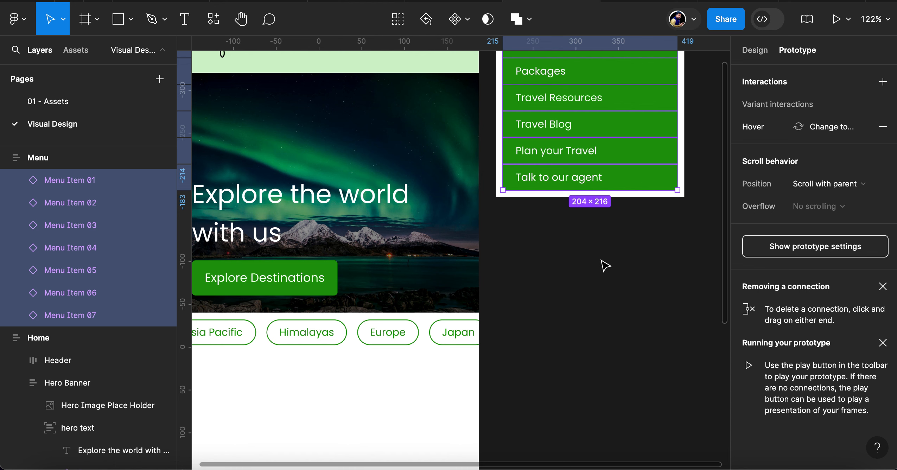
# Rename the eight button layers in Home's Destinations row as Destination Btn followed by an ascending number, starting from 1
pyautogui.click(306, 341)
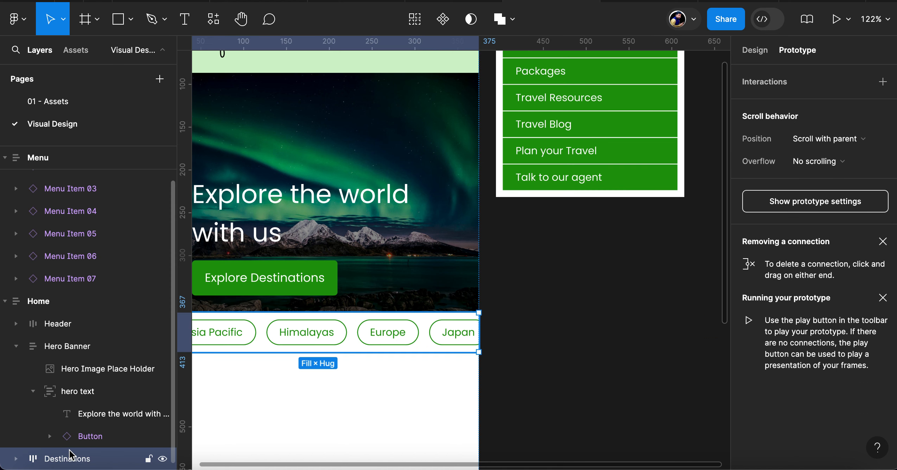
pyautogui.click(16, 459)
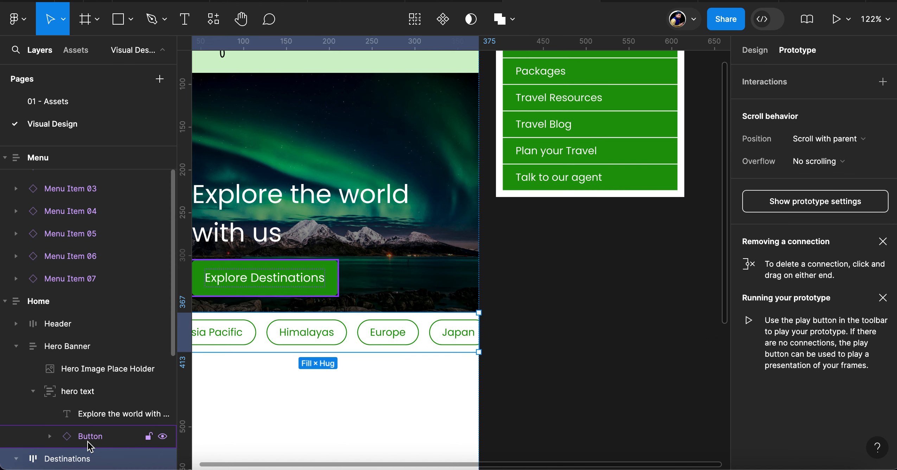
pyautogui.scroll(-5, 71, 444)
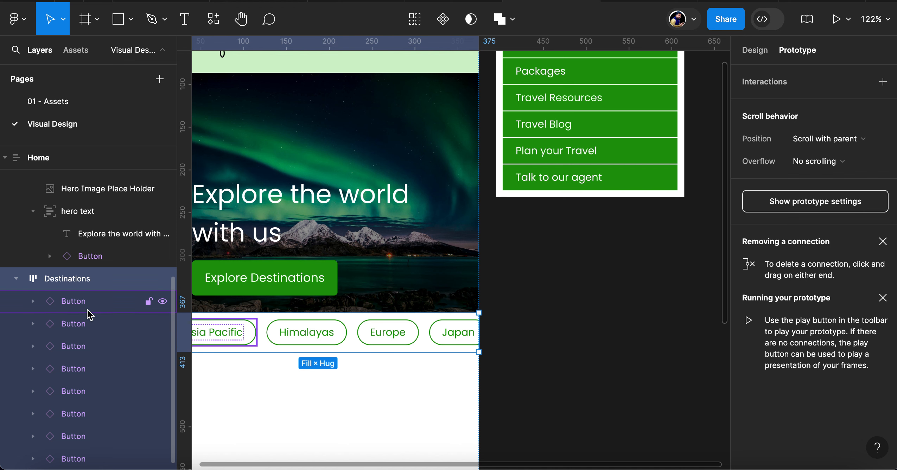
pyautogui.press('Return')
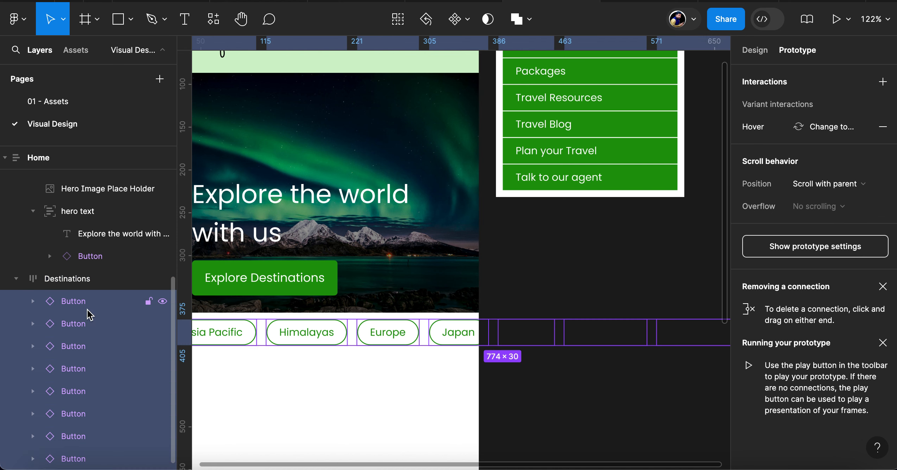
pyautogui.hotkey('ctrl', 'r')
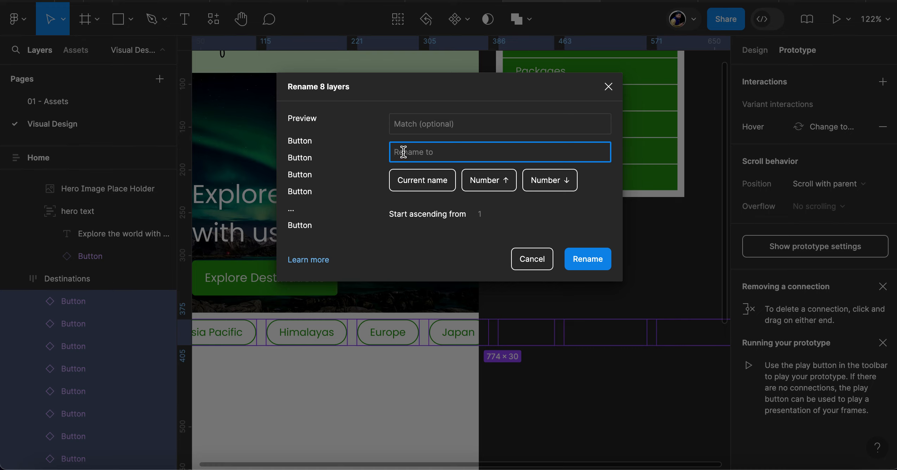
pyautogui.write('Destinatin')
pyautogui.press('BackSpace')
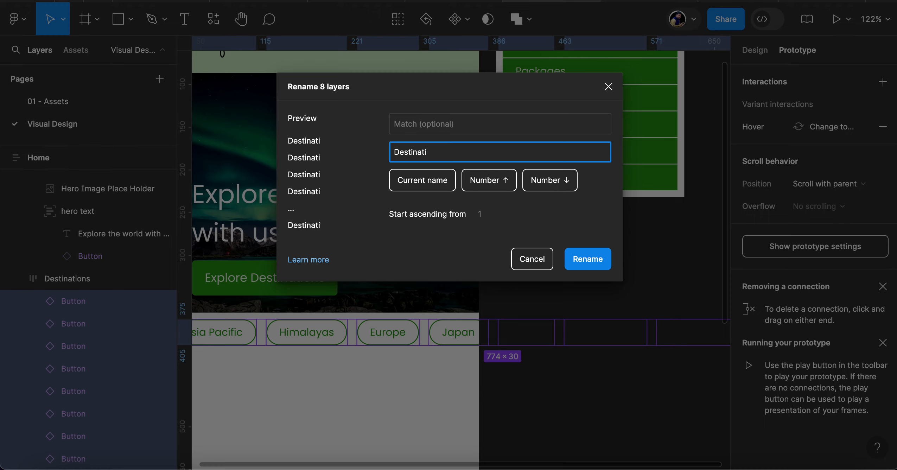
pyautogui.write('nat')
pyautogui.write('on')
pyautogui.press('BackSpace')
pyautogui.press('BackSpace')
pyautogui.press('BackSpace')
pyautogui.press('BackSpace')
pyautogui.press('BackSpace')
pyautogui.press('BackSpace')
pyautogui.write('on B')
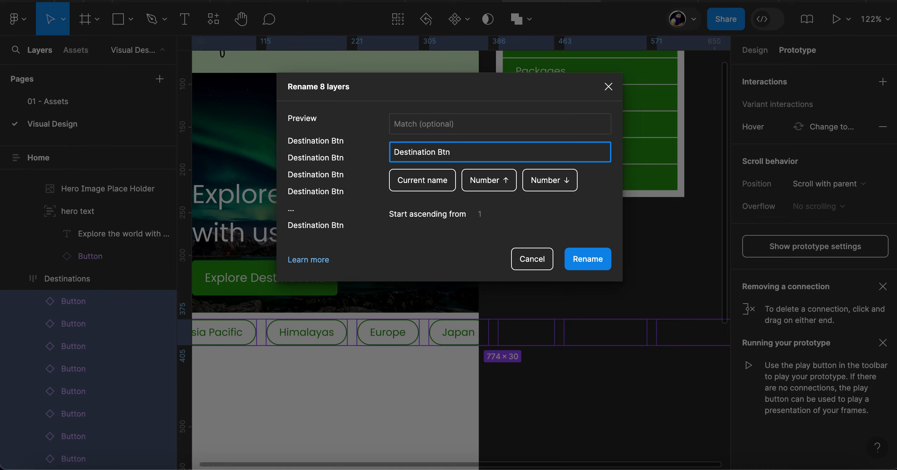
pyautogui.write('tn')
pyautogui.click(486, 181)
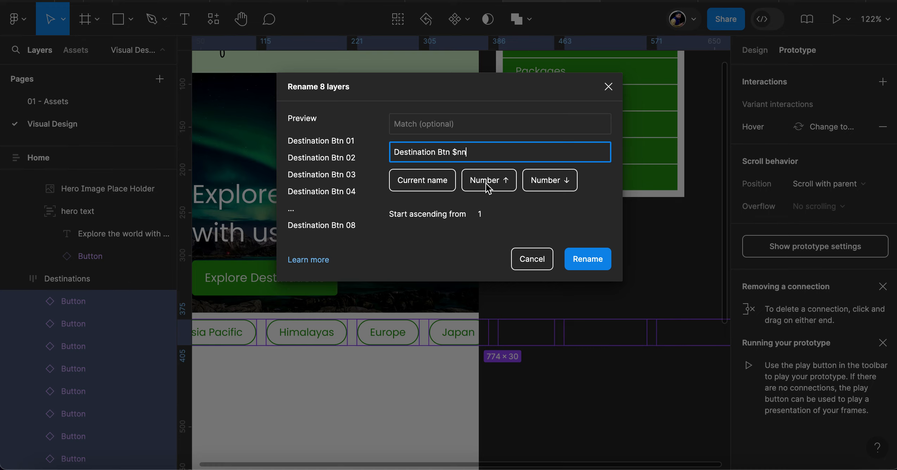
pyautogui.click(604, 261)
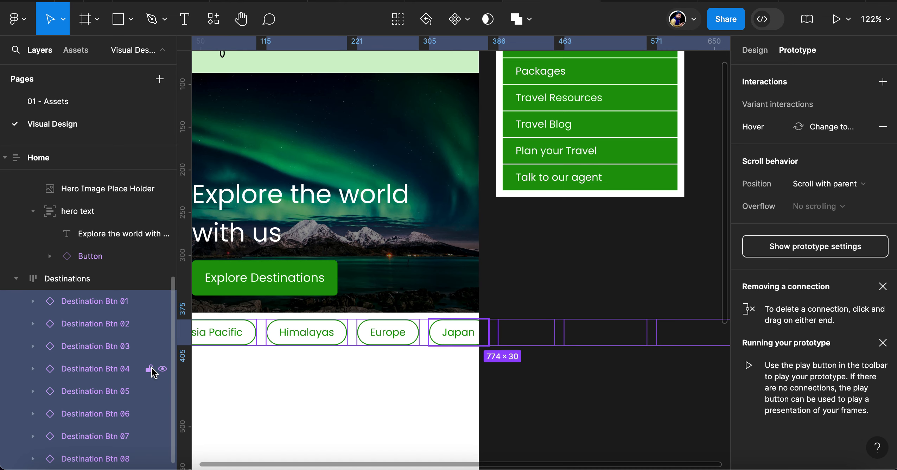
# Collapse the Destinations, hero text and Hero Banner layers inside the Home frame
pyautogui.click(16, 278)
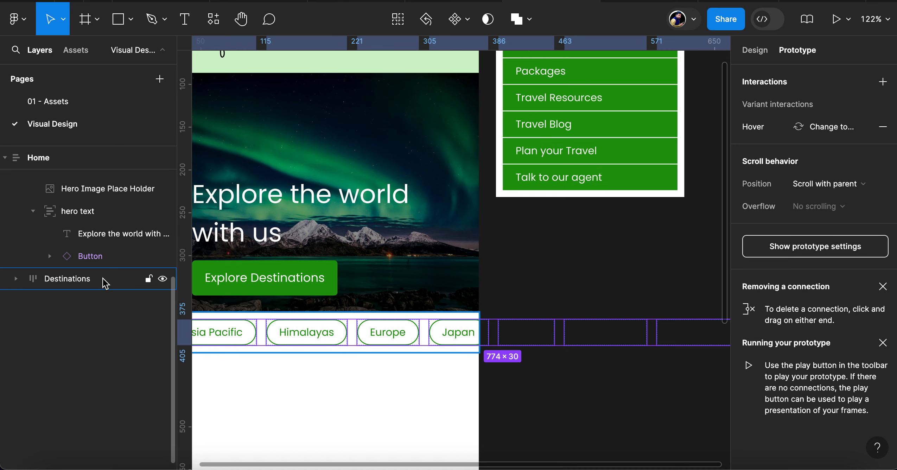
pyautogui.scroll(1, 104, 281)
pyautogui.scroll(1, 104, 280)
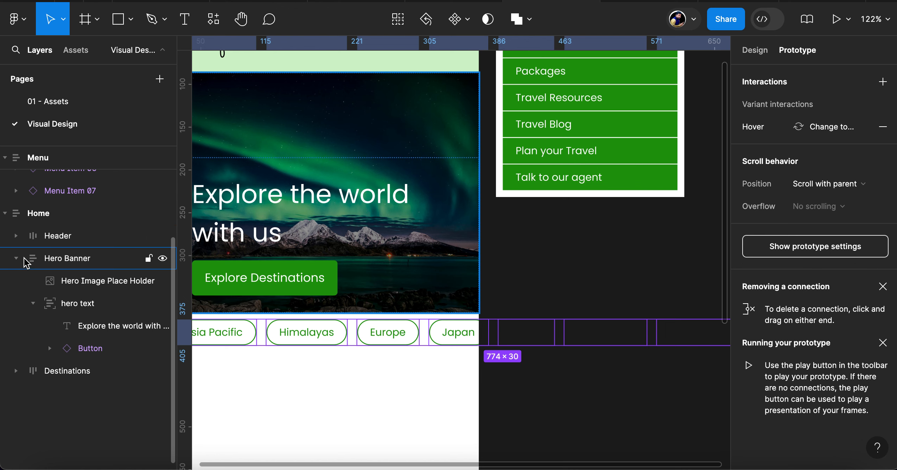
pyautogui.click(32, 304)
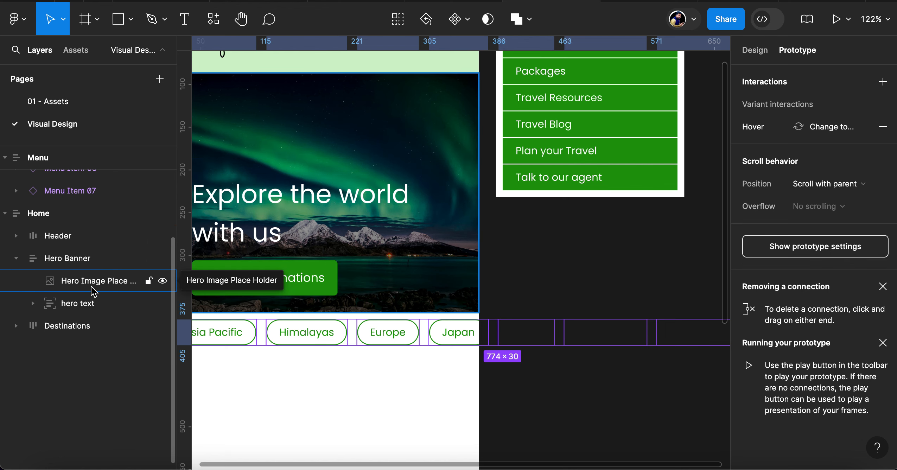
pyautogui.hscroll(-4, 354, 361)
pyautogui.scroll(-3, 355, 361)
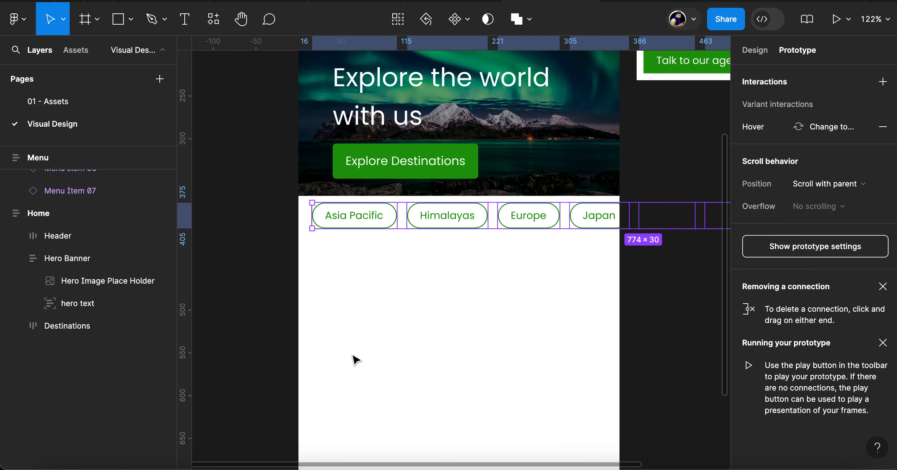
pyautogui.click(419, 305)
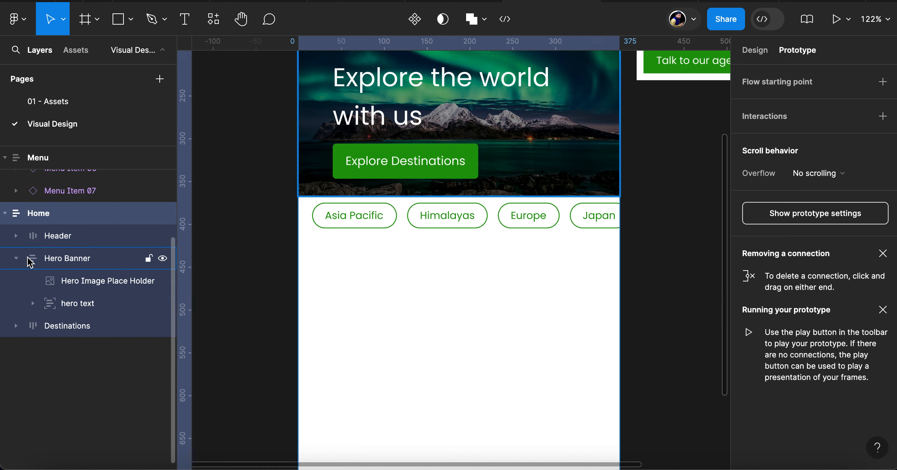
pyautogui.click(16, 258)
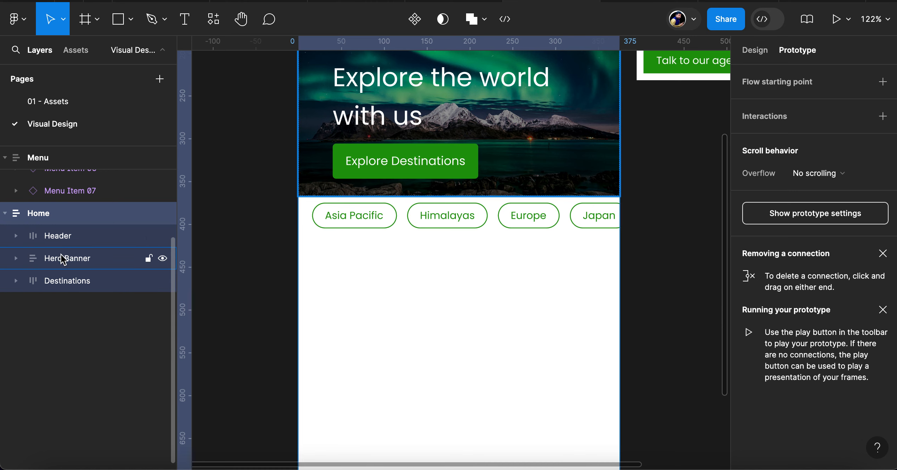
pyautogui.click(62, 259)
pyautogui.click(69, 282)
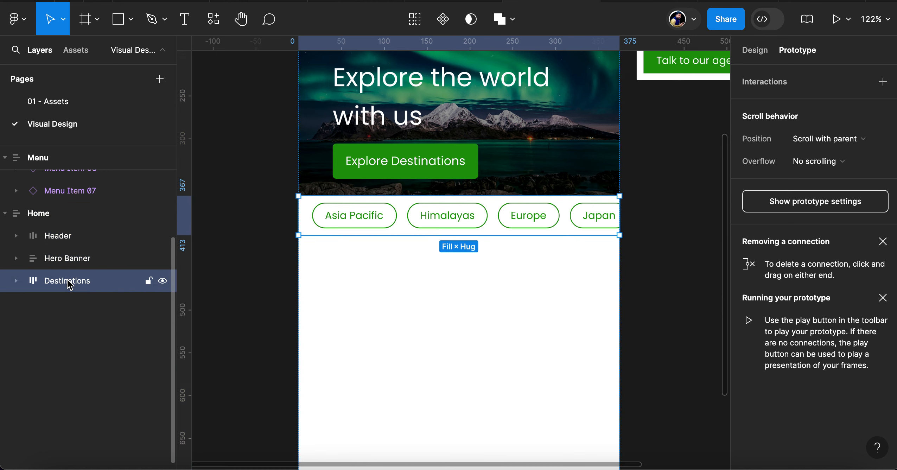
# Draw a rectangle about 259 × 102 in the Home frame, directly below the destination tags
pyautogui.click(466, 287)
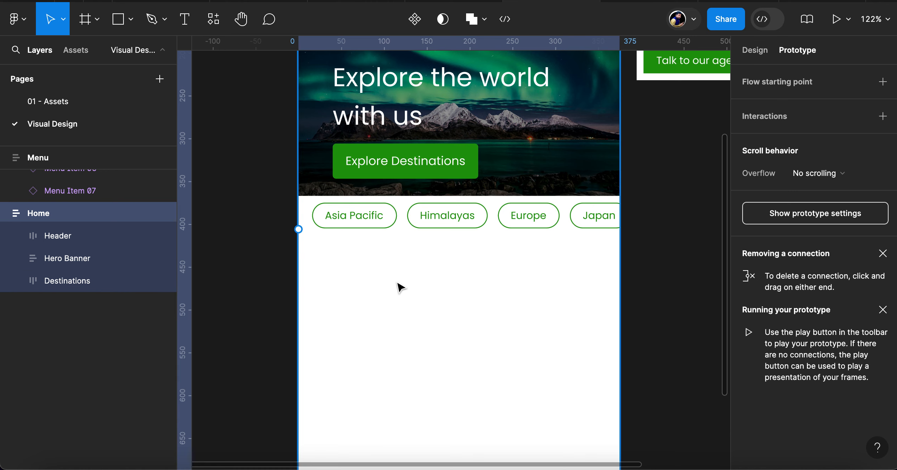
pyautogui.press('r')
pyautogui.moveTo(340, 273); pyautogui.dragTo(543, 359)
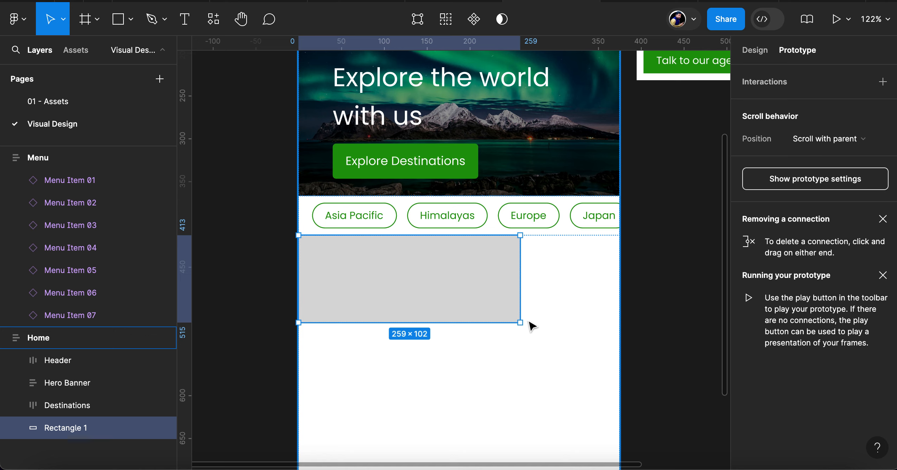
pyautogui.scroll(-3, 481, 320)
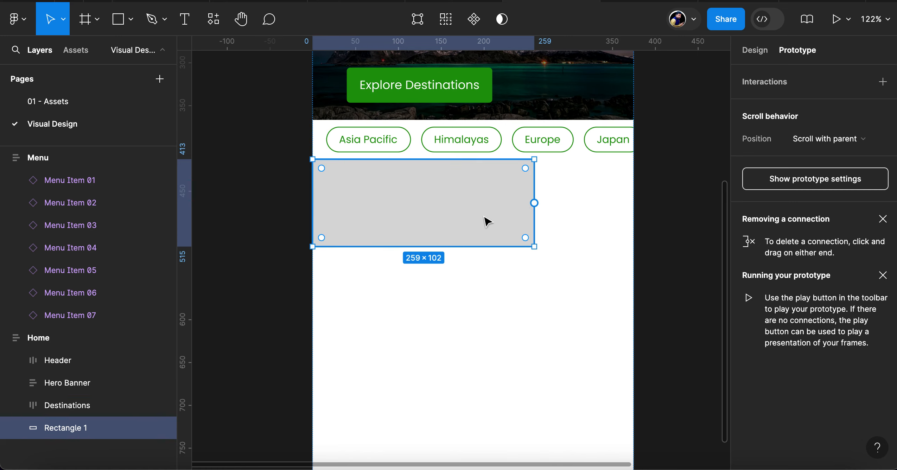
# Show the layout grid and narrow the grey rectangle to a width of about 169
pyautogui.hotkey('ctrl', 'shift', '4')
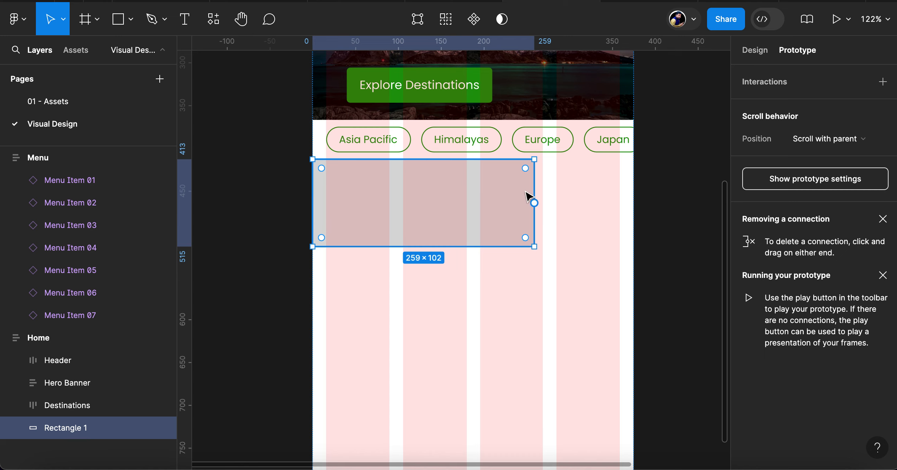
pyautogui.moveTo(533, 201); pyautogui.dragTo(468, 210)
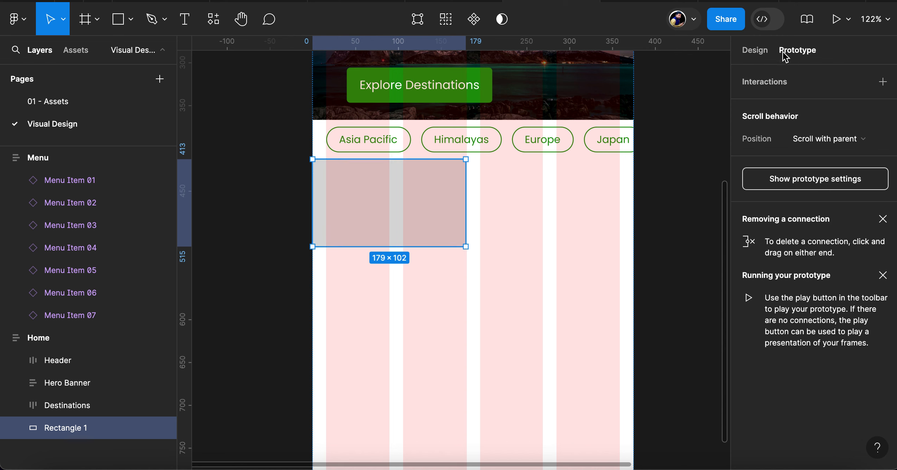
pyautogui.click(751, 52)
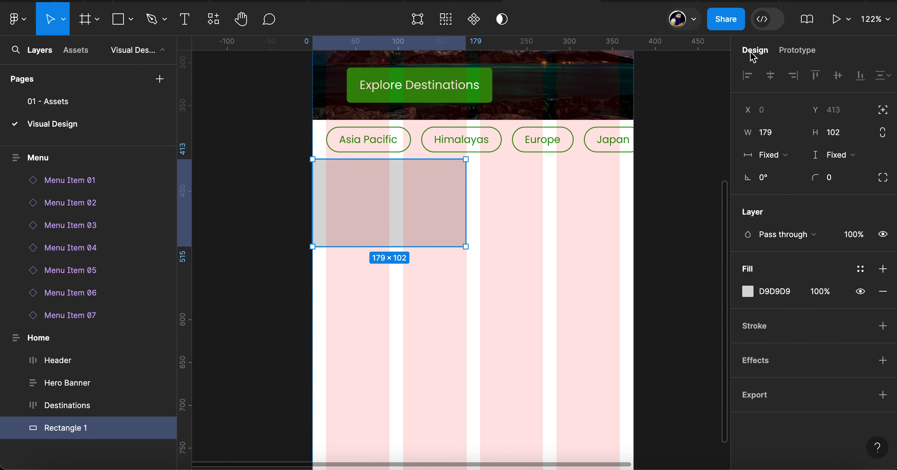
pyautogui.moveTo(314, 200)
pyautogui.mouseDown()
pyautogui.moveTo(329, 200)
pyautogui.moveTo(321, 203)
pyautogui.mouseUp()
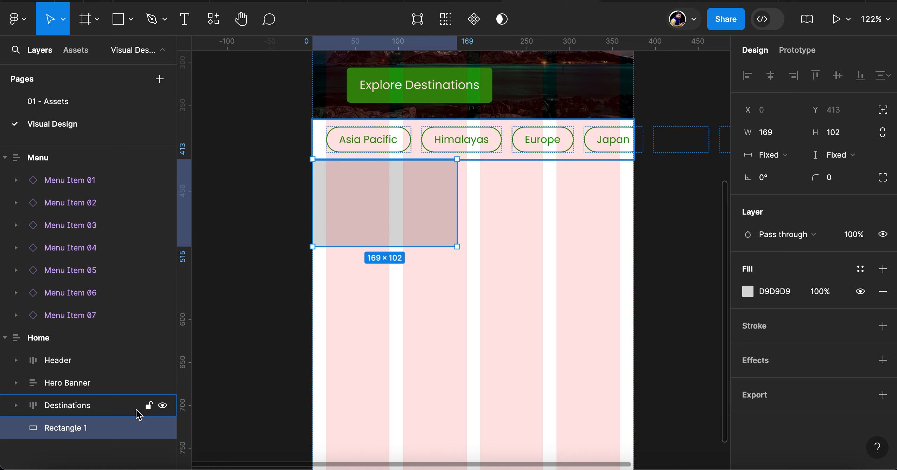
# Wrap the grey rectangle in an auto layout frame named Trending Trips, with its width set to fill the container
pyautogui.hotkey('shift', 'a')
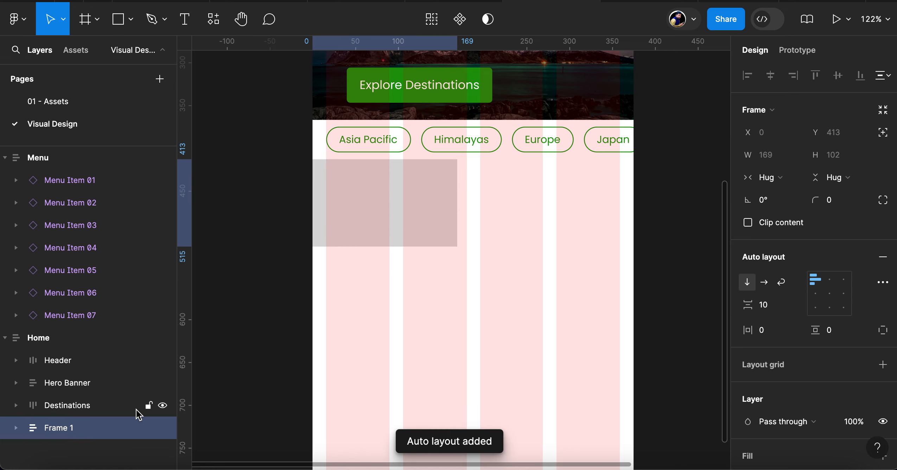
pyautogui.doubleClick(57, 428)
pyautogui.write('Tr')
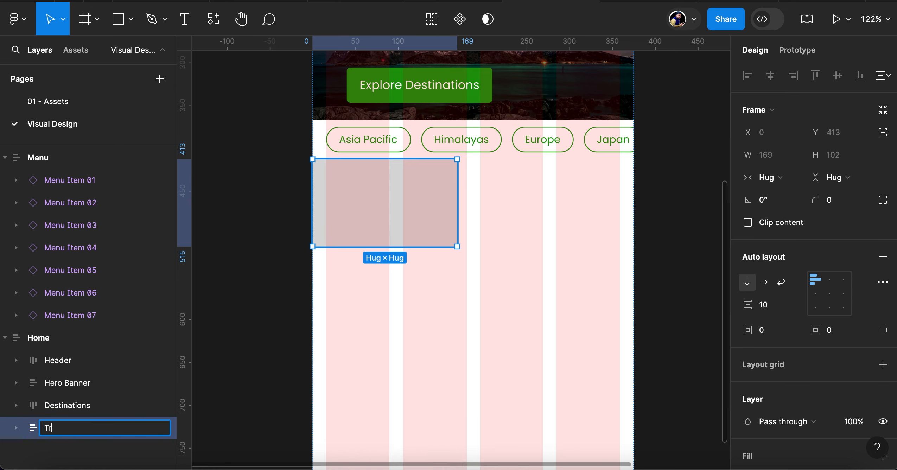
pyautogui.write('ending Trips')
pyautogui.press('Return')
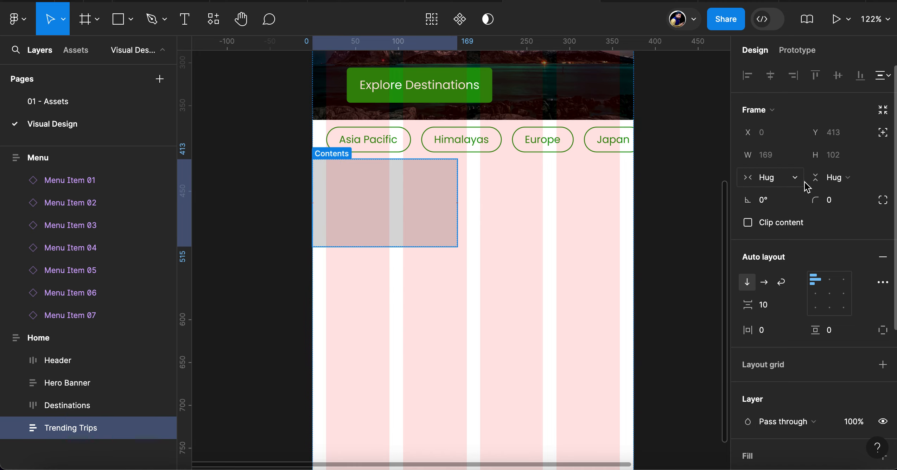
pyautogui.click(795, 178)
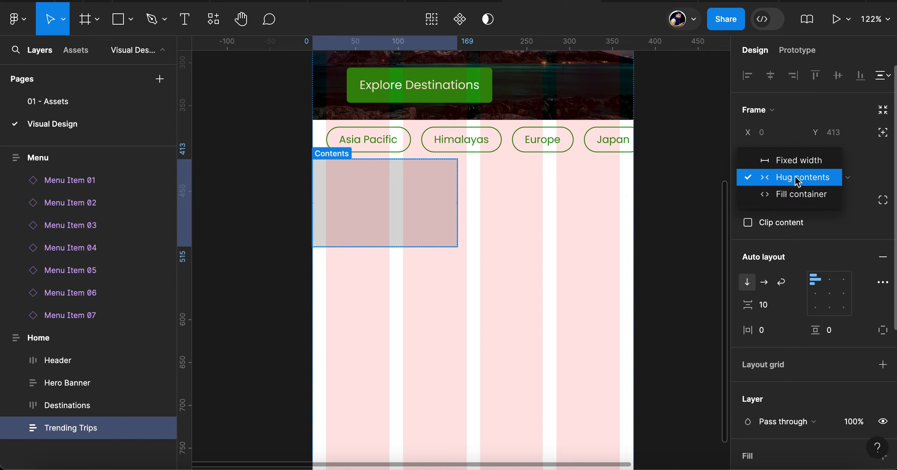
pyautogui.click(804, 197)
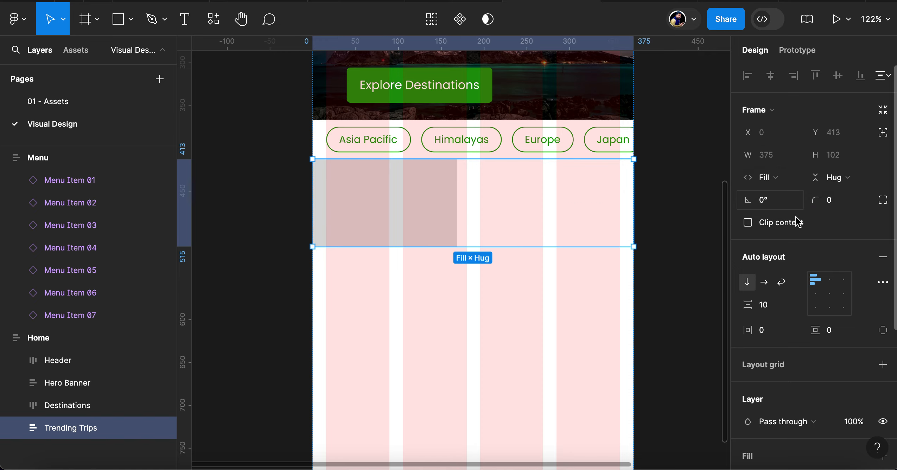
# Set the horizontal padding of the Trending Trips frame to 16
pyautogui.click(771, 335)
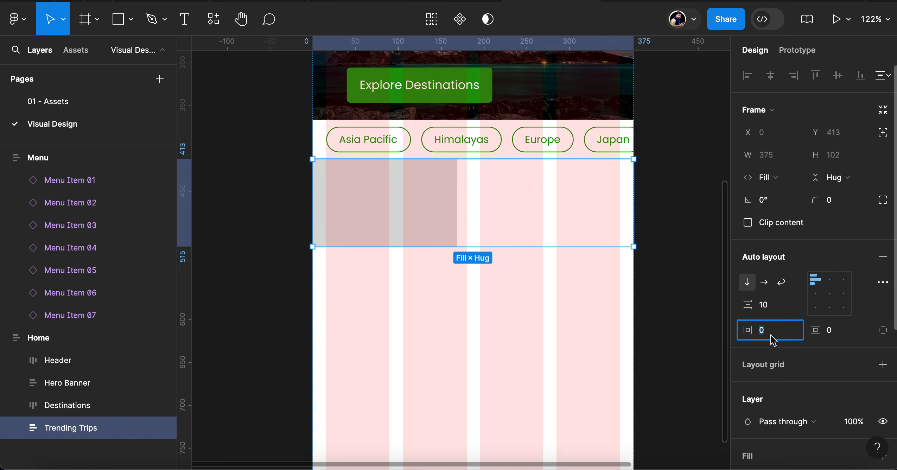
pyautogui.write('12')
pyautogui.press('Return')
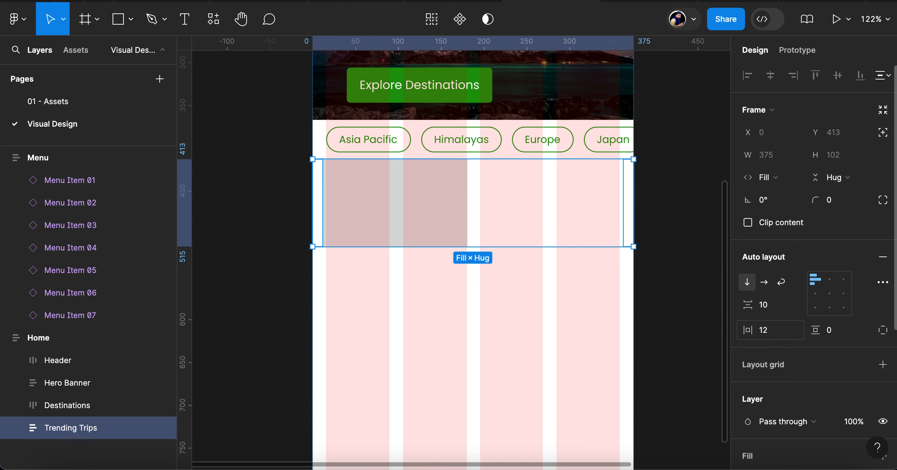
pyautogui.click(772, 331)
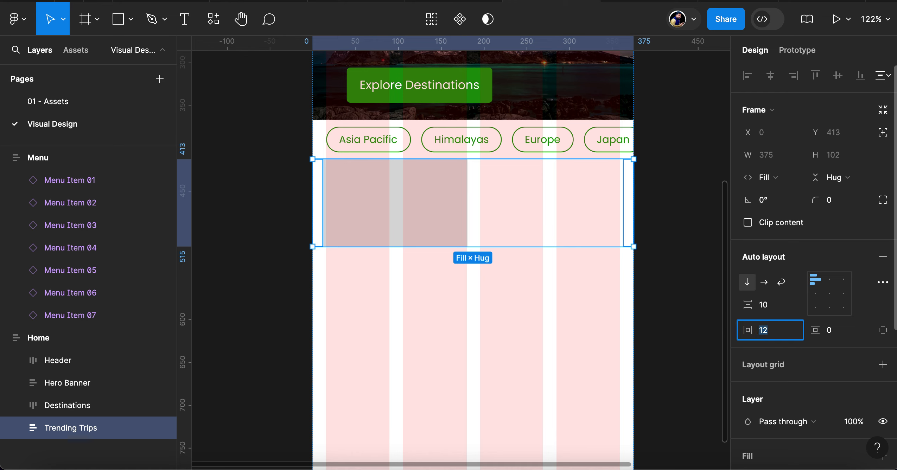
pyautogui.write('16')
pyautogui.press('Return')
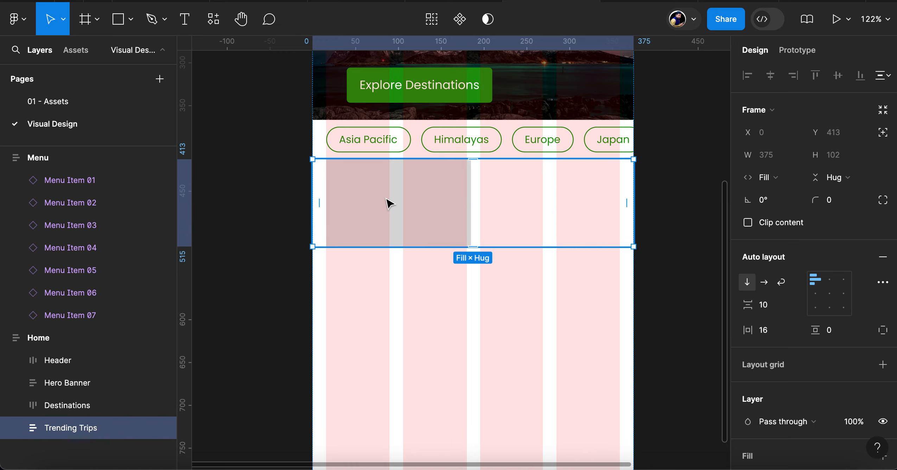
# Expand the Trending Trips layer and set its vertical padding and item spacing to 16 each
pyautogui.click(16, 427)
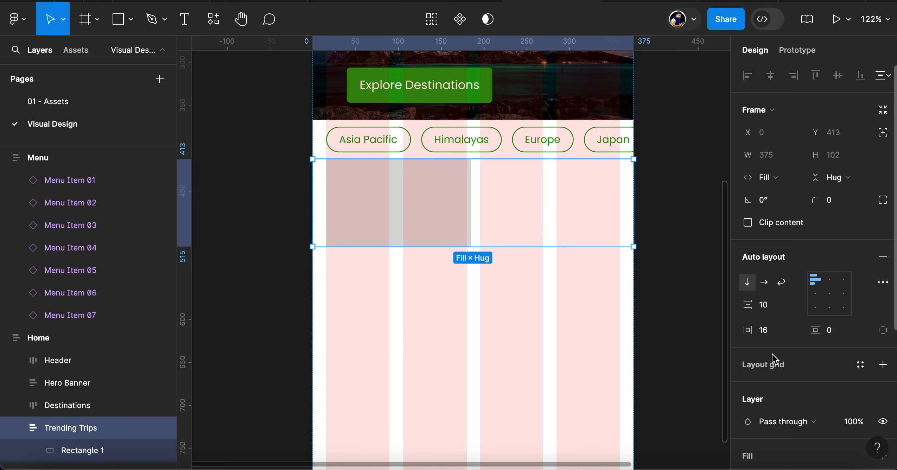
pyautogui.click(837, 333)
pyautogui.write('16')
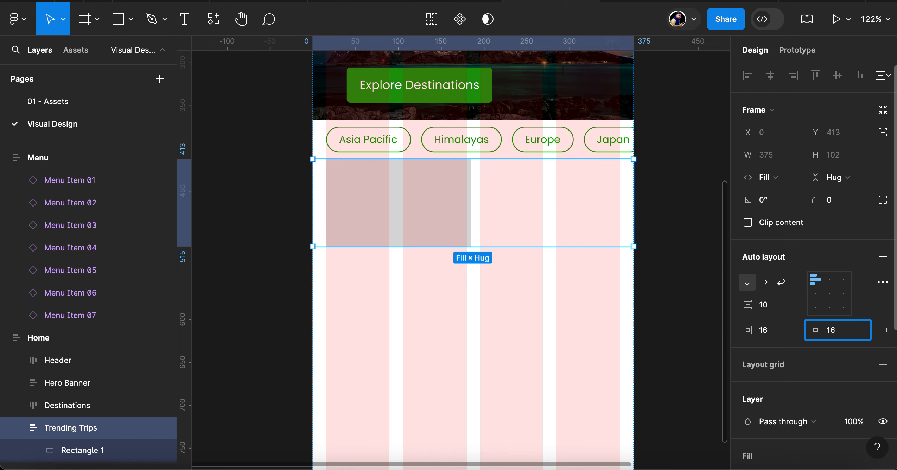
pyautogui.press('Return')
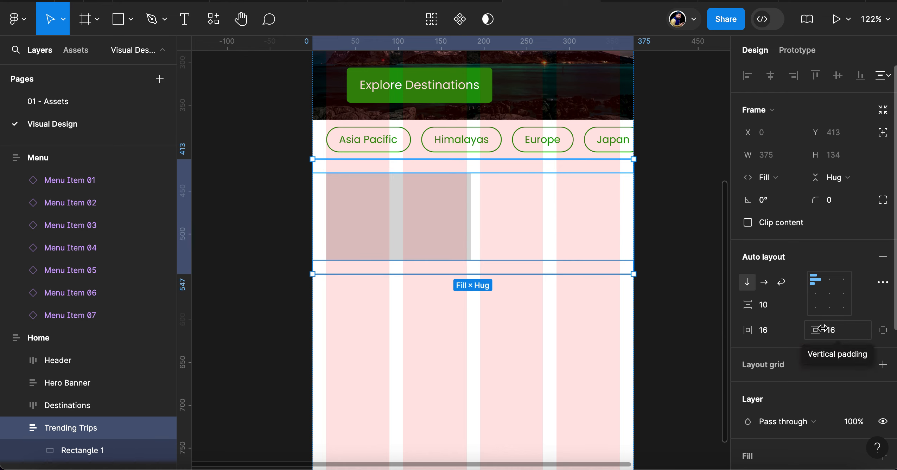
pyautogui.click(772, 309)
pyautogui.write('16')
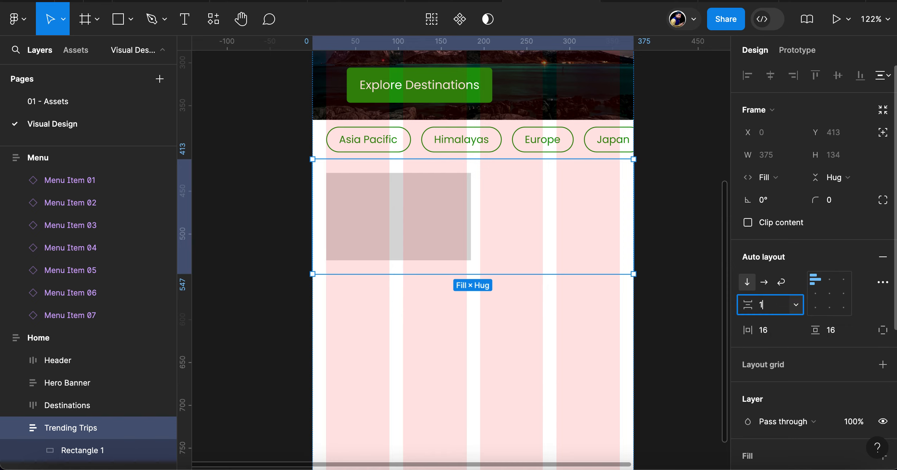
pyautogui.press('Return')
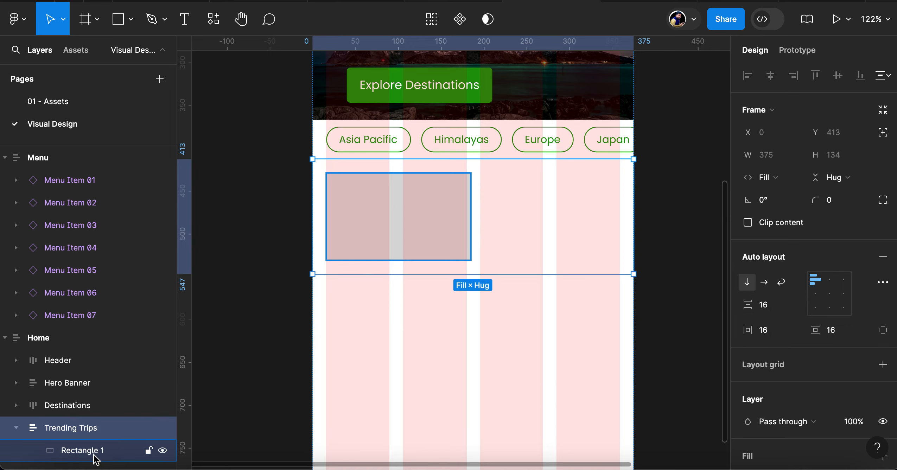
# Make the grey rectangle inside Trending Trips fill the container's width
pyautogui.click(75, 453)
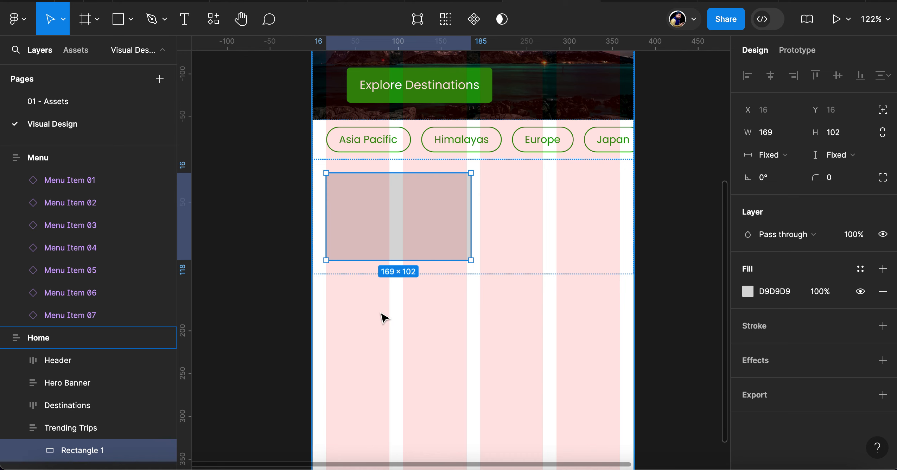
pyautogui.click(796, 154)
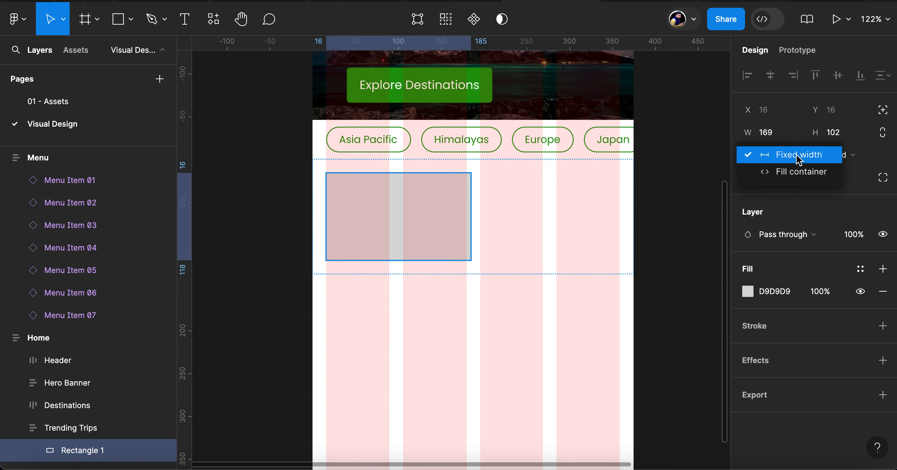
pyautogui.click(800, 173)
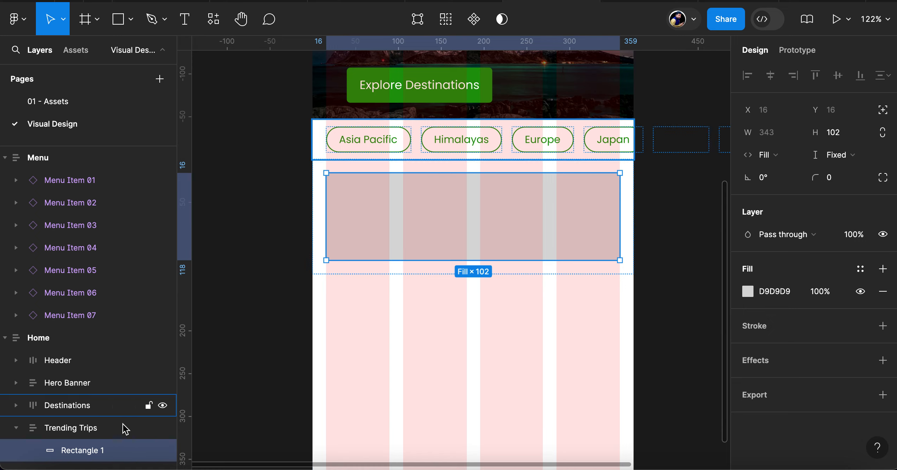
# Duplicate the grey rectangle and switch the Trending Trips auto layout to horizontal so both sit side by side
pyautogui.press('super+d')
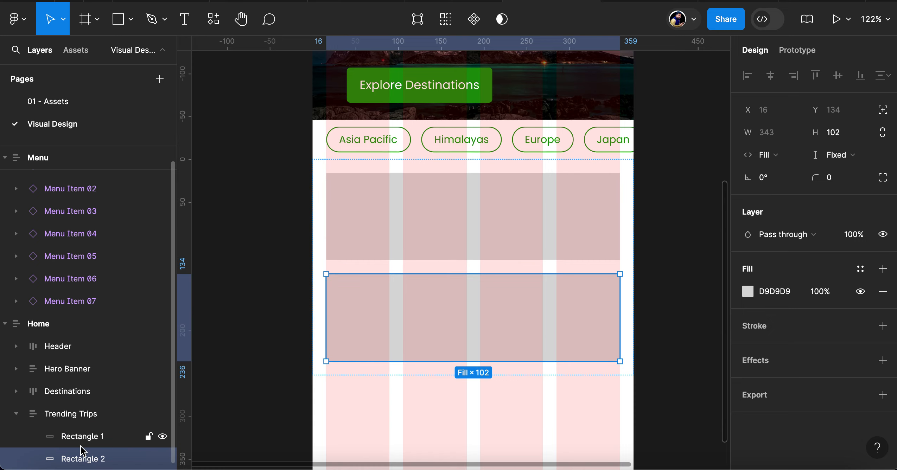
pyautogui.click(74, 413)
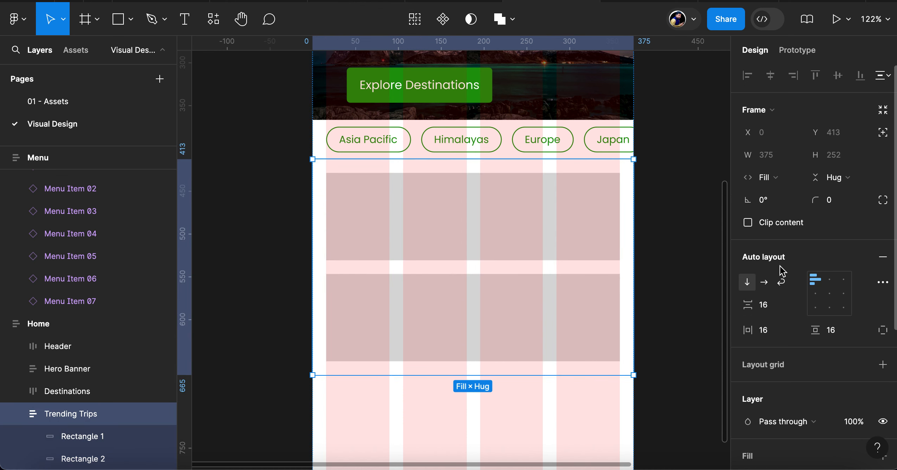
pyautogui.click(765, 282)
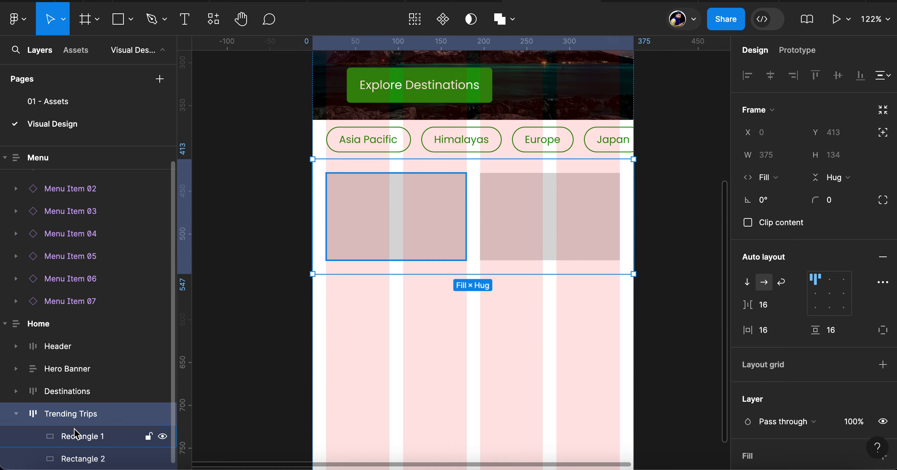
# Examine the sizing of the two Trending Trips rectangles and how they align with the Home frame's column grid
pyautogui.click(78, 444)
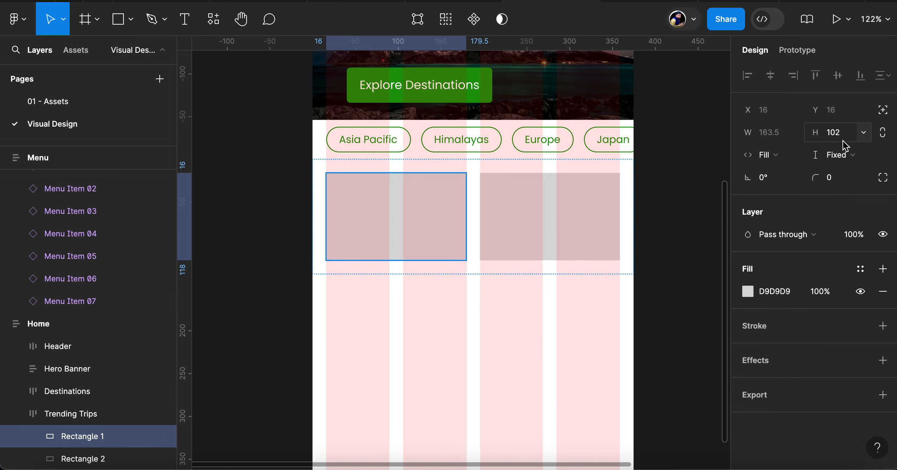
pyautogui.click(592, 199)
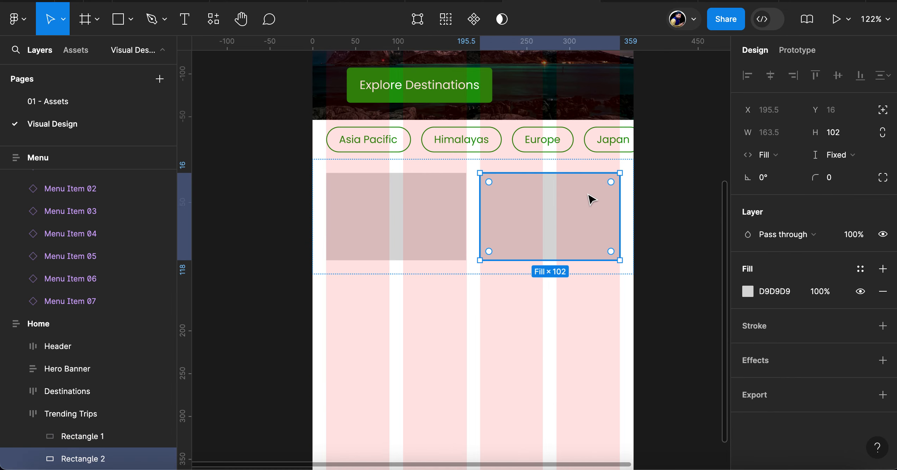
pyautogui.click(425, 209)
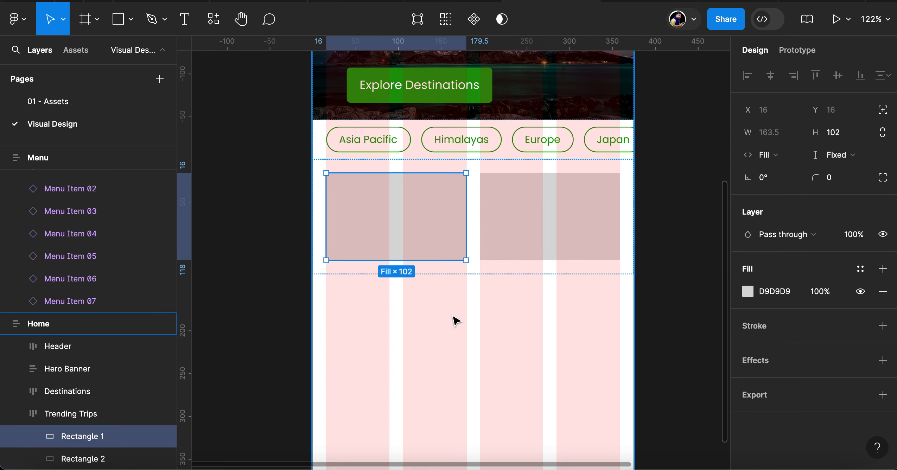
pyautogui.scroll(-3, 454, 320)
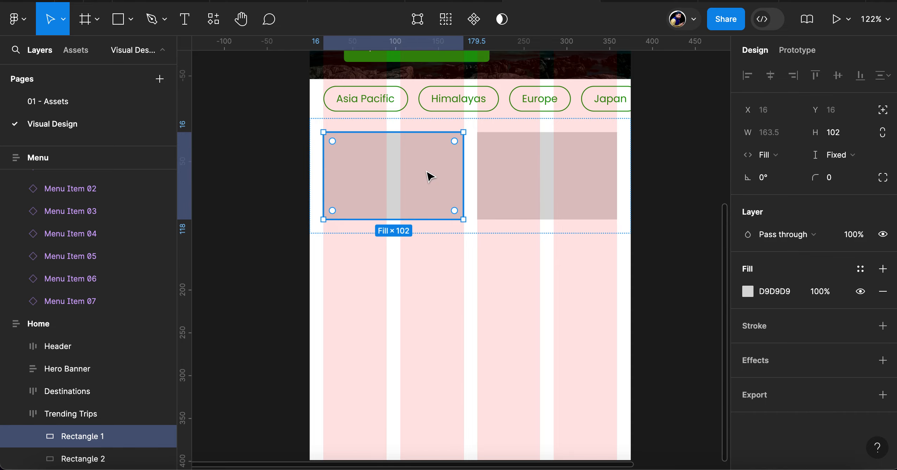
pyautogui.scroll(15, 427, 176)
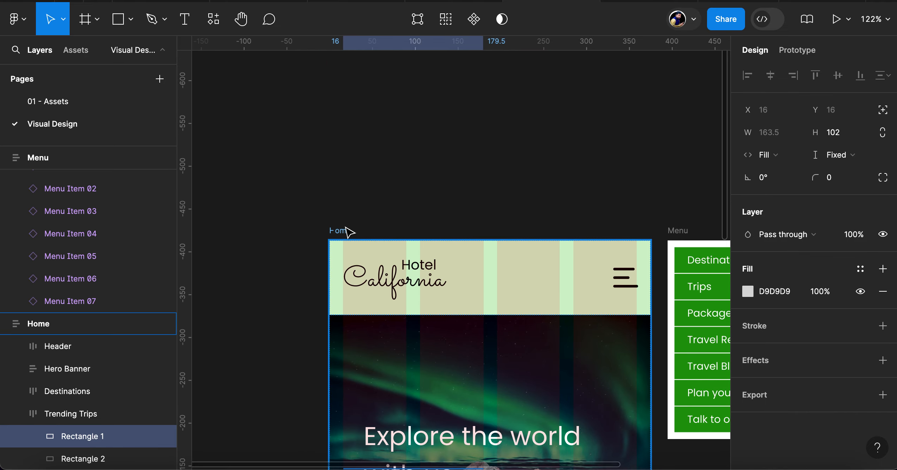
pyautogui.click(347, 229)
pyautogui.scroll(-15, 446, 319)
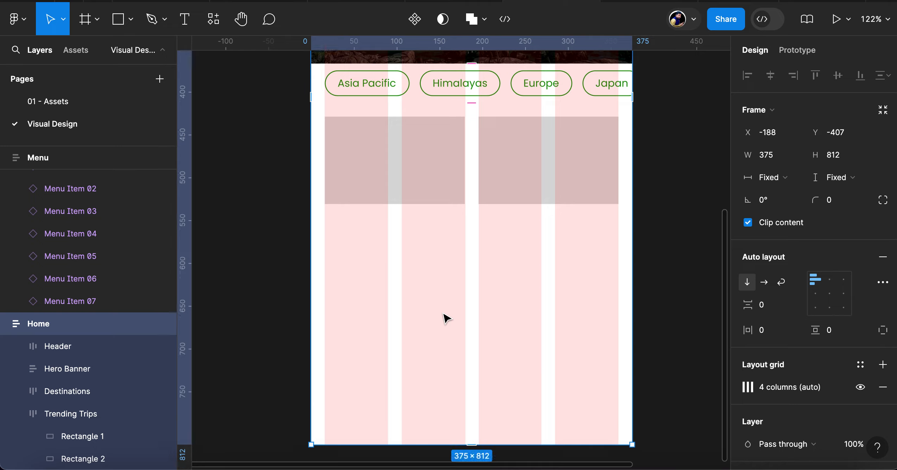
pyautogui.scroll(-5, 447, 318)
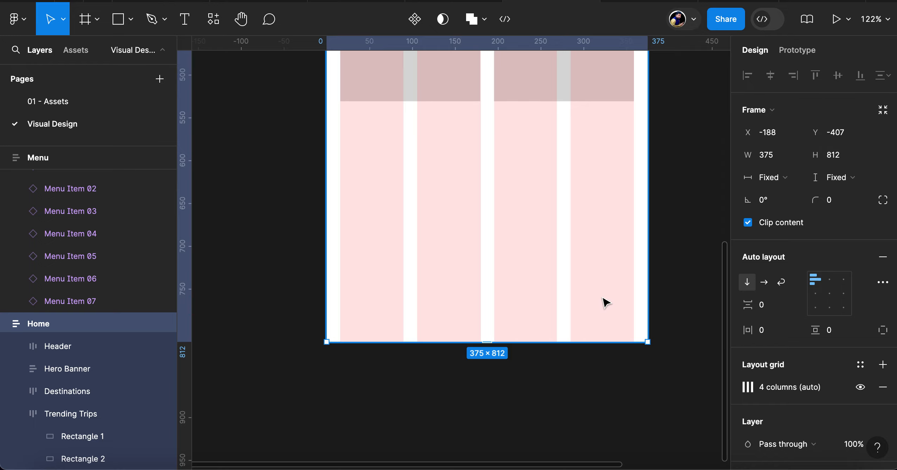
pyautogui.scroll(8, 605, 303)
pyautogui.scroll(-3, 606, 303)
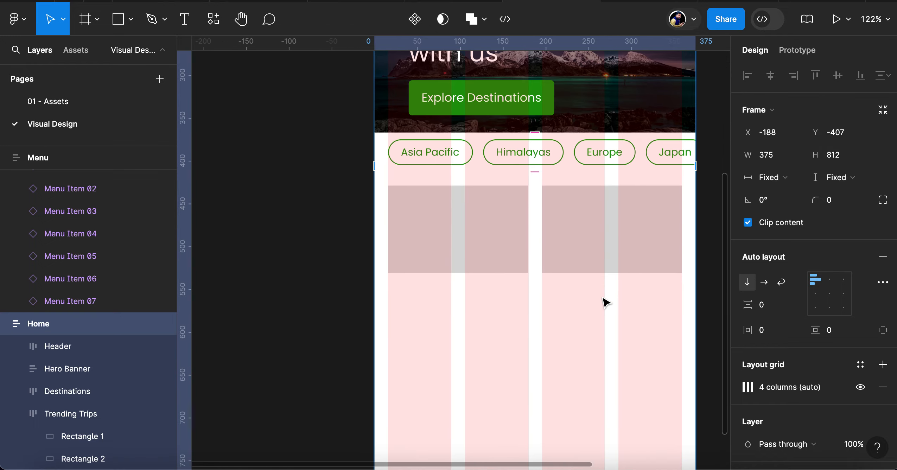
# Set the height of the first Trending Trips rectangle to 163
pyautogui.click(479, 249)
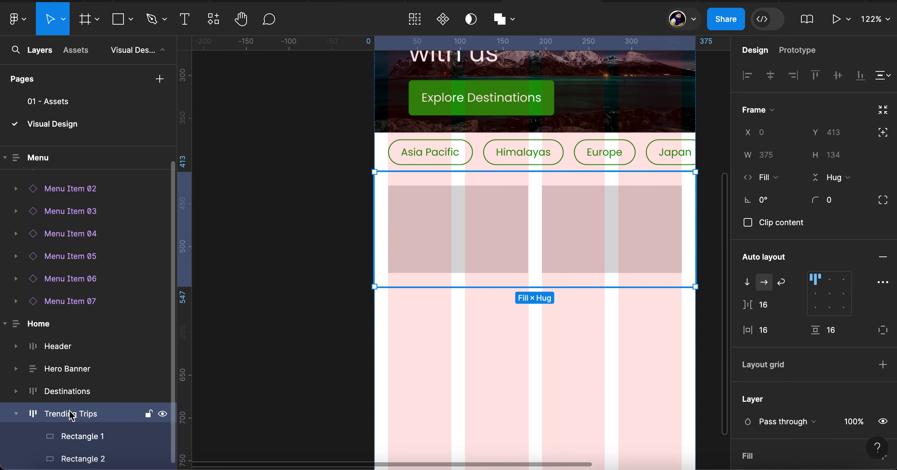
pyautogui.click(79, 439)
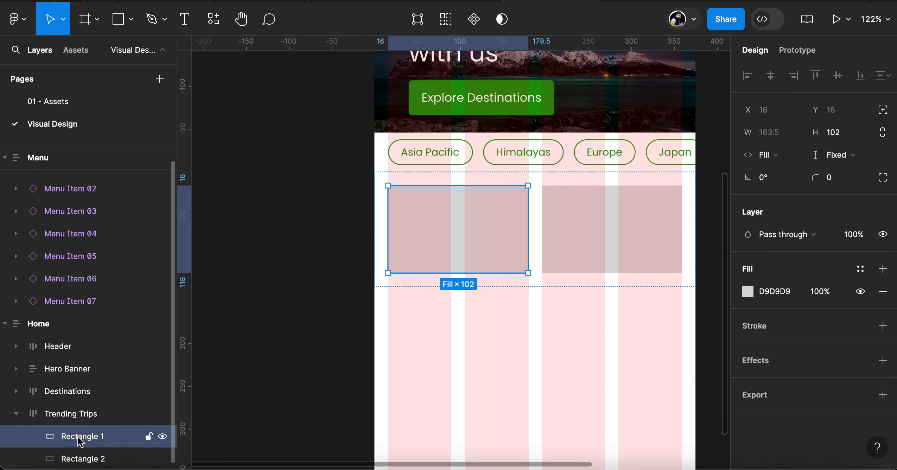
pyautogui.click(846, 135)
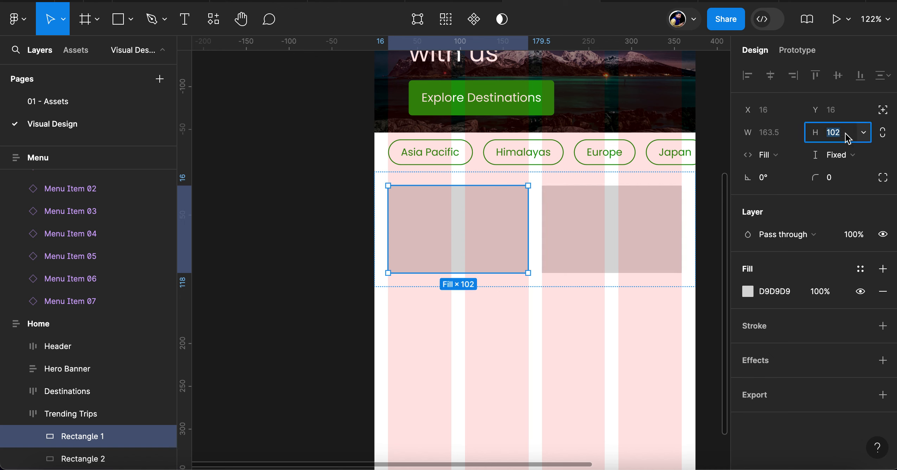
pyautogui.write('163')
pyautogui.press('Return')
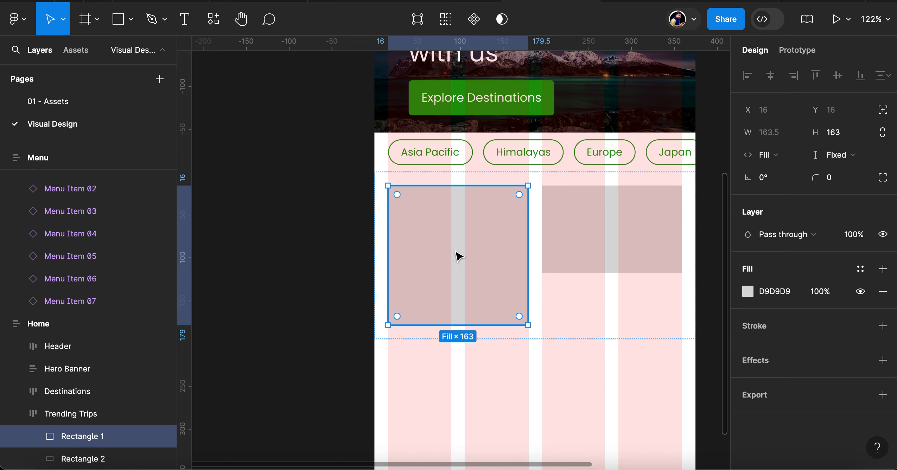
# Round the first Trending Trips rectangle with a corner radius of 10
pyautogui.click(839, 185)
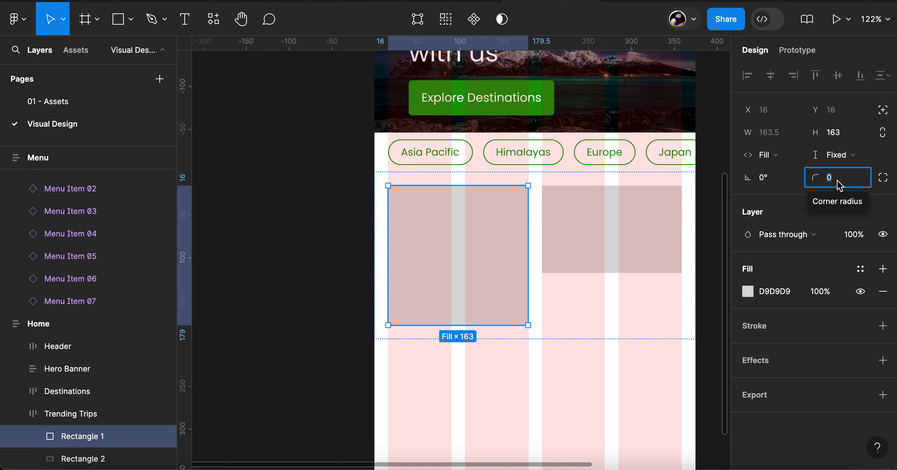
pyautogui.write('10')
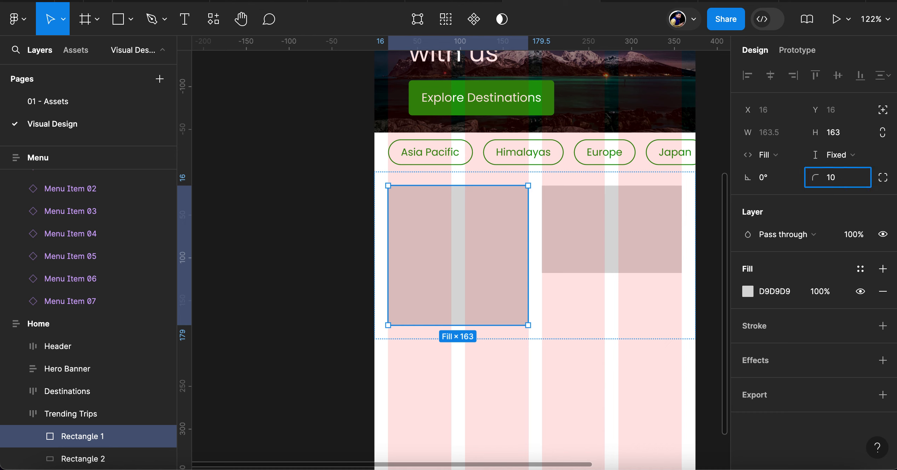
pyautogui.press('Return')
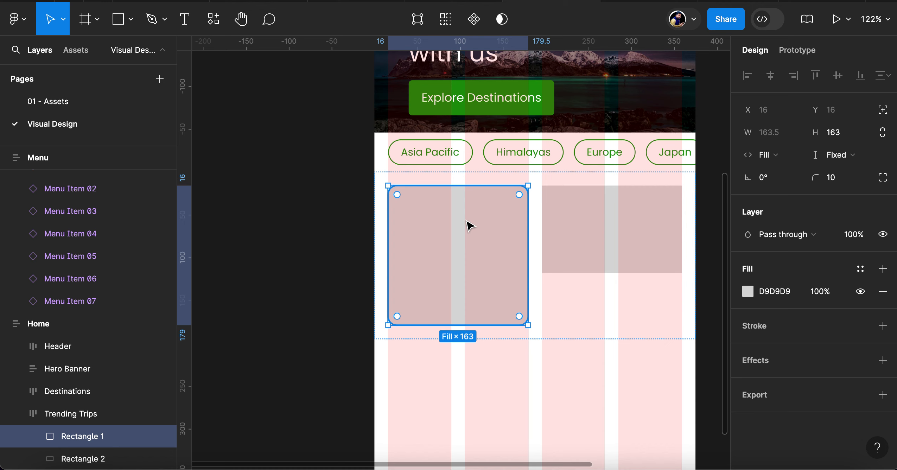
# Rename the rounded rectangle's layer as Image Placeholder
pyautogui.doubleClick(75, 436)
pyautogui.write('Imag')
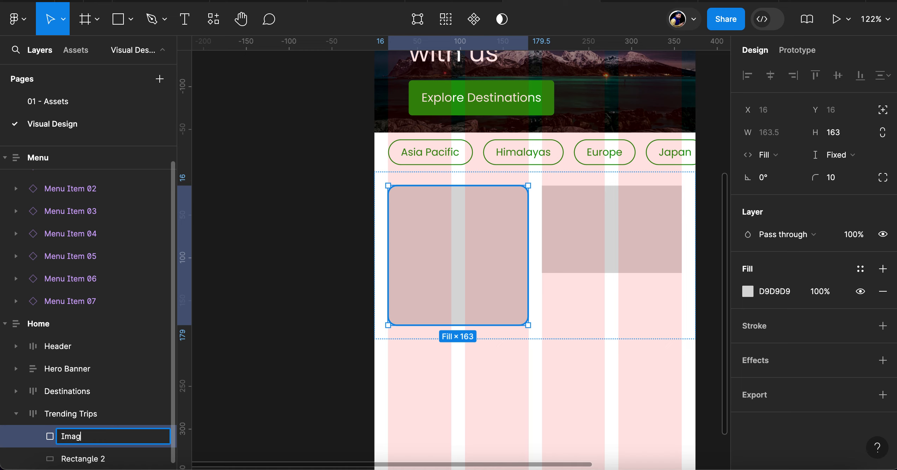
pyautogui.write('e Placeholder')
pyautogui.press('Return')
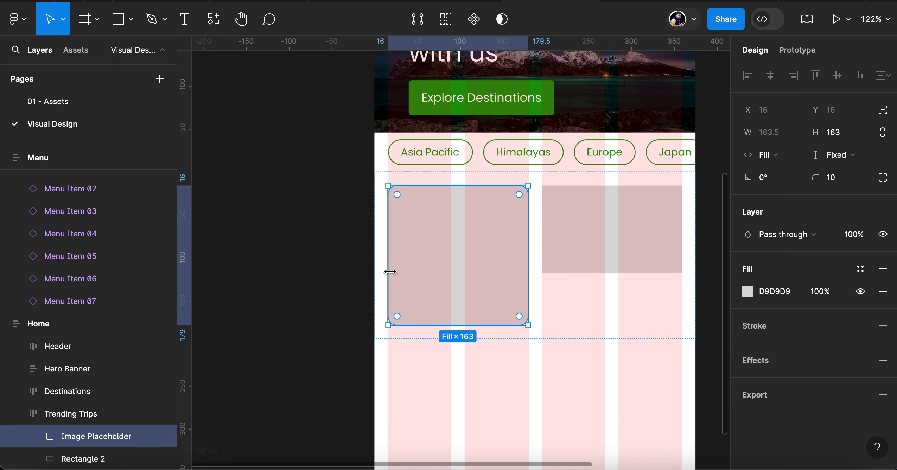
# Wrap the Image Placeholder in its own auto layout frame and rename that frame as Trip Card
pyautogui.scroll(-5, 451, 284)
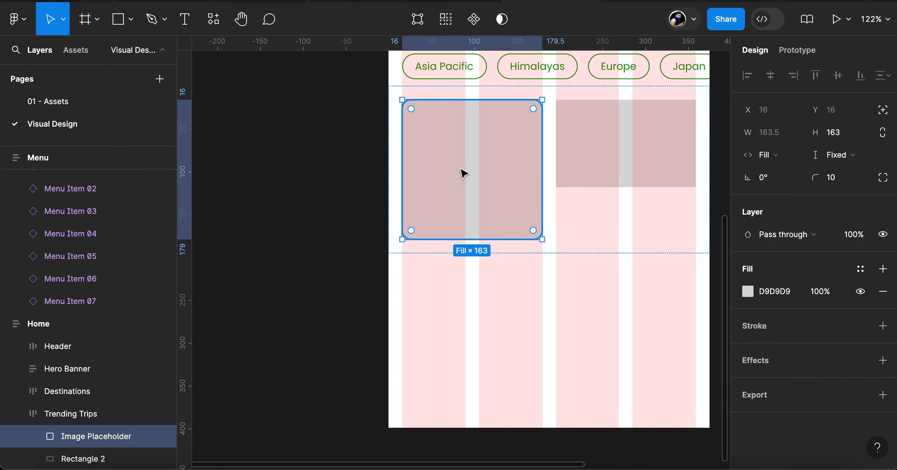
pyautogui.hotkey('shift', 'a')
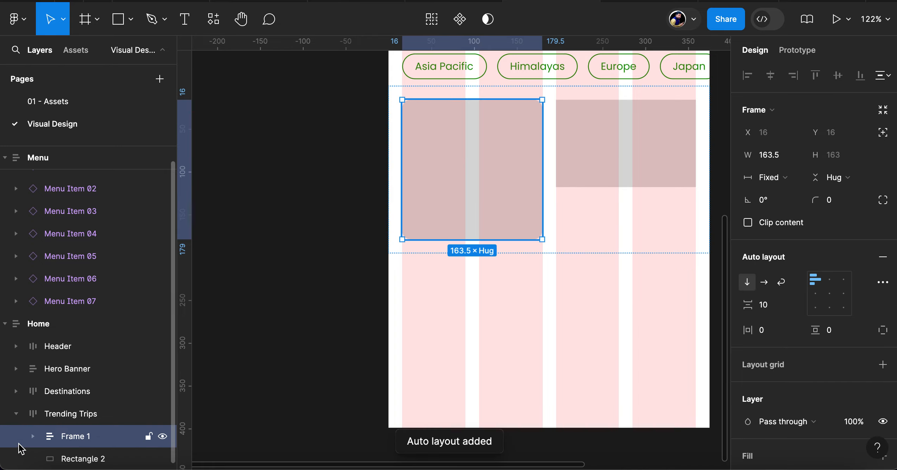
pyautogui.click(32, 438)
pyautogui.scroll(-1, 84, 431)
pyautogui.click(84, 418)
pyautogui.doubleClick(72, 415)
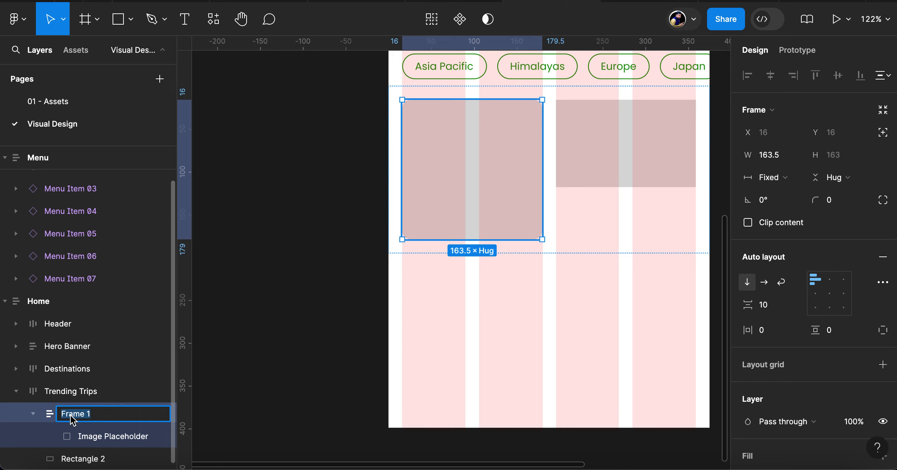
pyautogui.write('Trip Card')
pyautogui.press('Return')
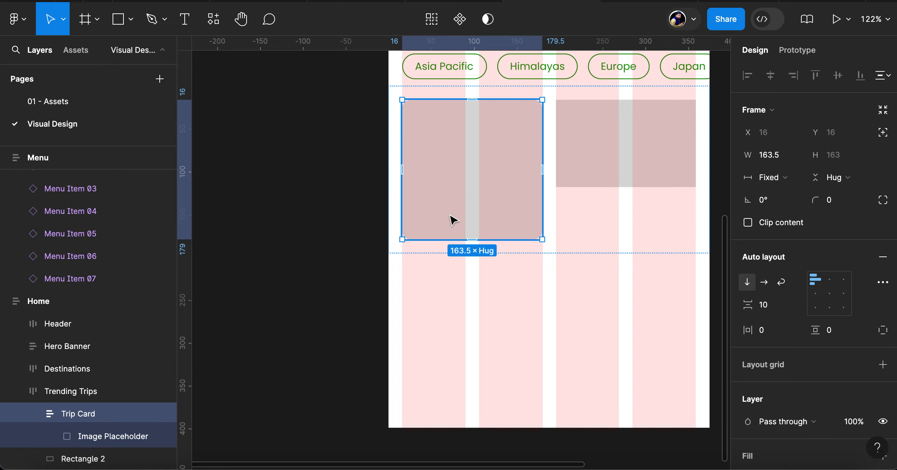
# Add a text layer reading "Trip Name" below the Image Placeholder inside the Trip Card
pyautogui.press('t')
pyautogui.click(429, 228)
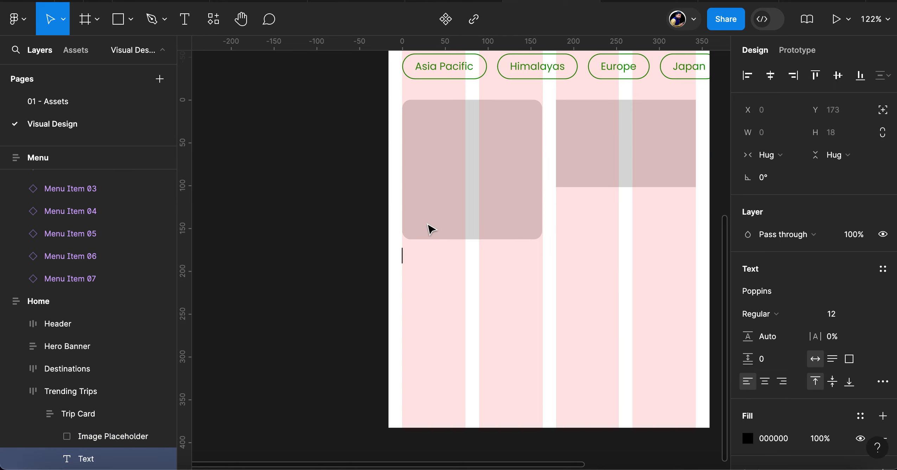
pyautogui.write('Trip Name')
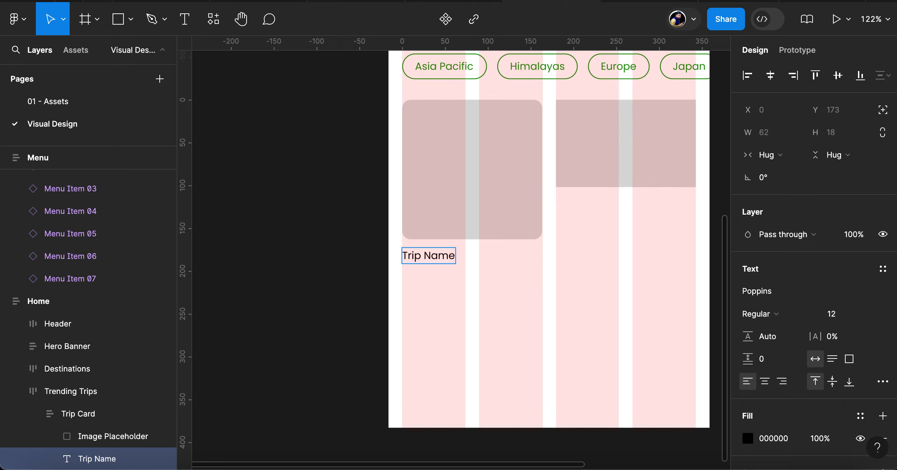
pyautogui.press('Escape')
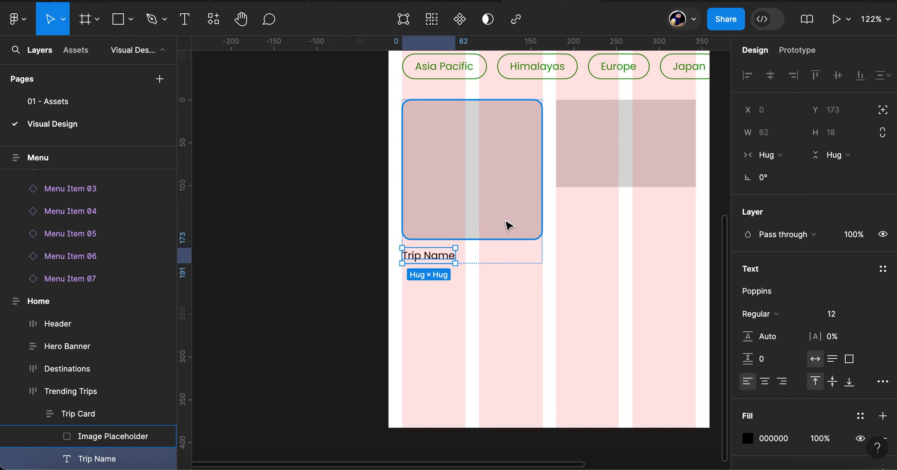
# Set the Trip Card's auto layout spacing between the image and the trip name to 5
pyautogui.click(92, 415)
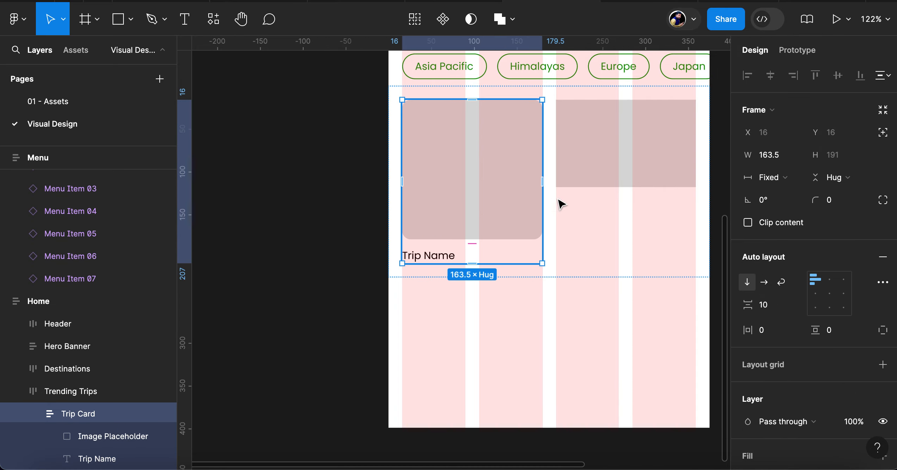
pyautogui.click(763, 306)
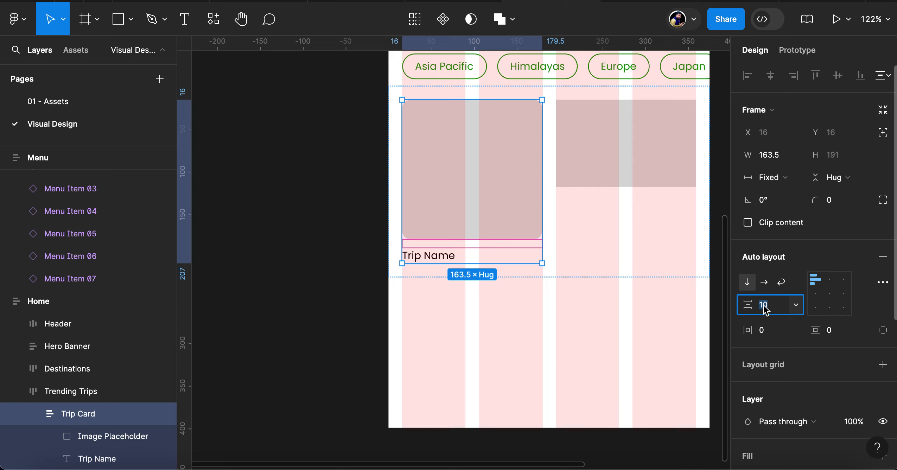
pyautogui.write('5')
pyautogui.press('Return')
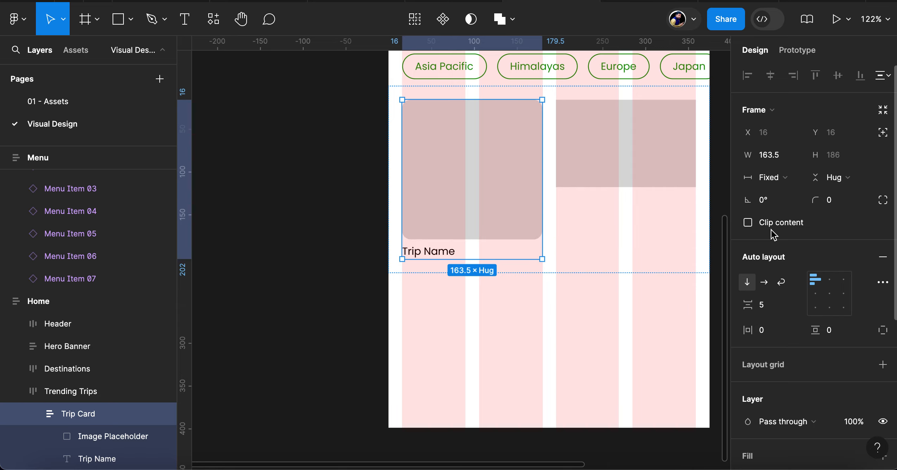
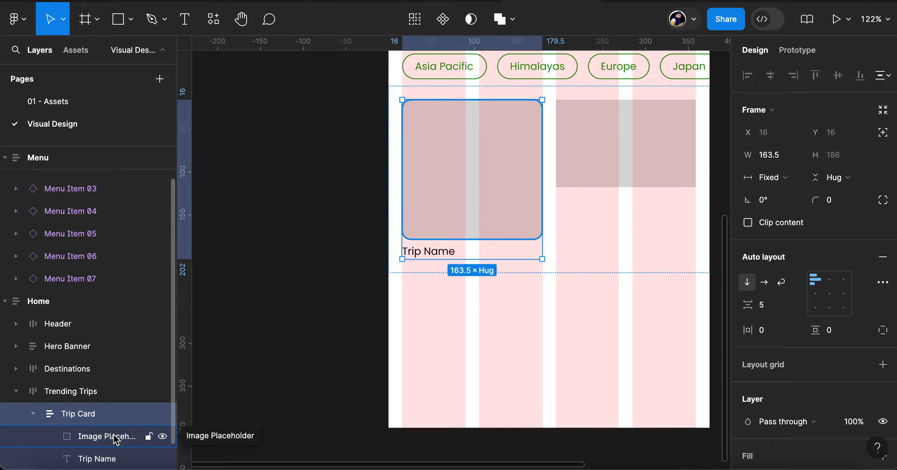
pyautogui.scroll(-1, 109, 454)
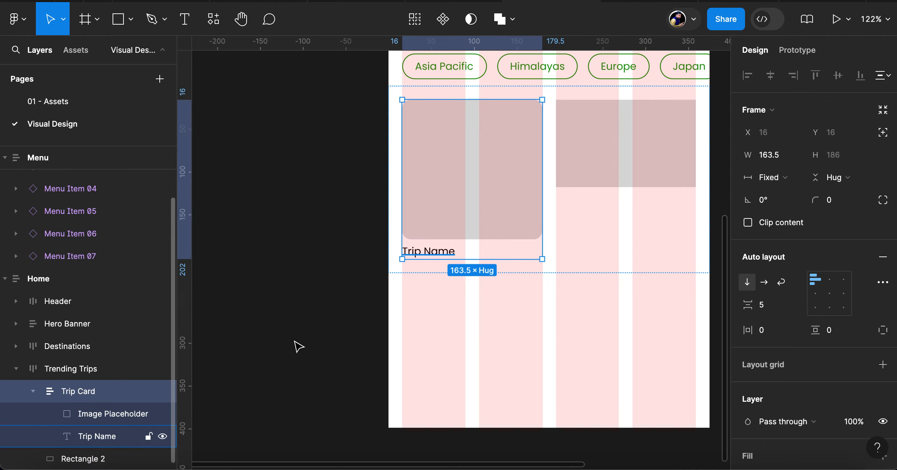
pyautogui.scroll(-5, 538, 231)
pyautogui.hscroll(5, 539, 233)
pyautogui.scroll(5, 540, 236)
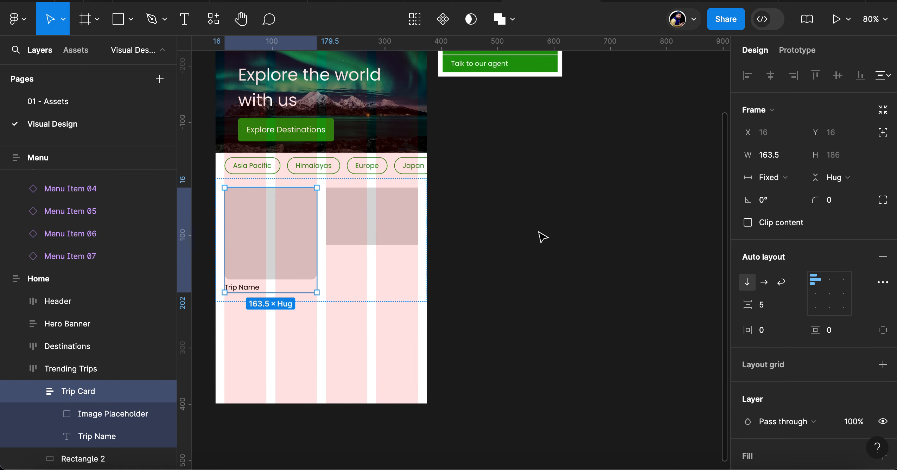
pyautogui.hscroll(-10, 543, 237)
pyautogui.scroll(2, 543, 237)
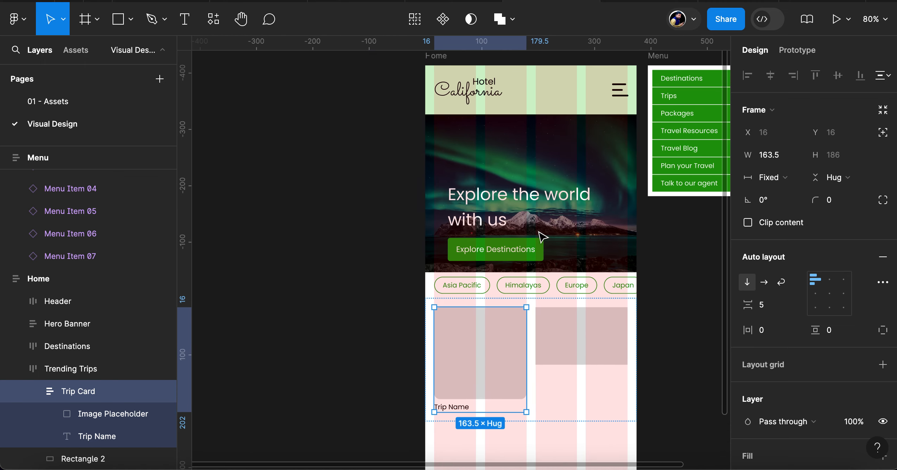
pyautogui.scroll(-6, 542, 236)
pyautogui.hscroll(-2, 542, 236)
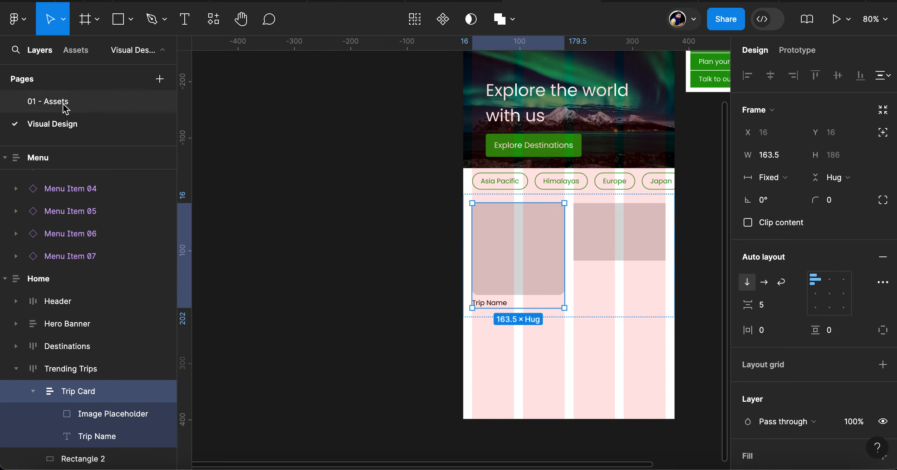
# Open the 01 - Assets page and add a new frame on the empty canvas beside the existing white frames
pyautogui.click(53, 101)
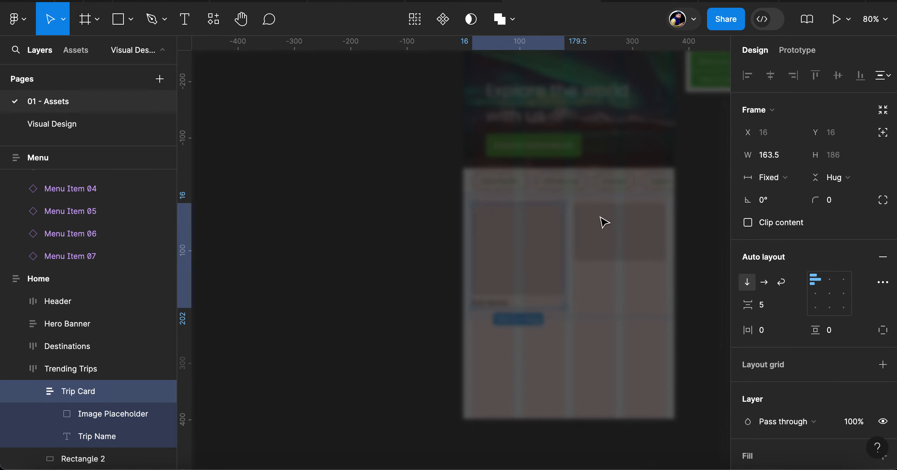
pyautogui.keyDown('ctrl'); pyautogui.scroll(-10, 646, 270); pyautogui.keyUp('ctrl')
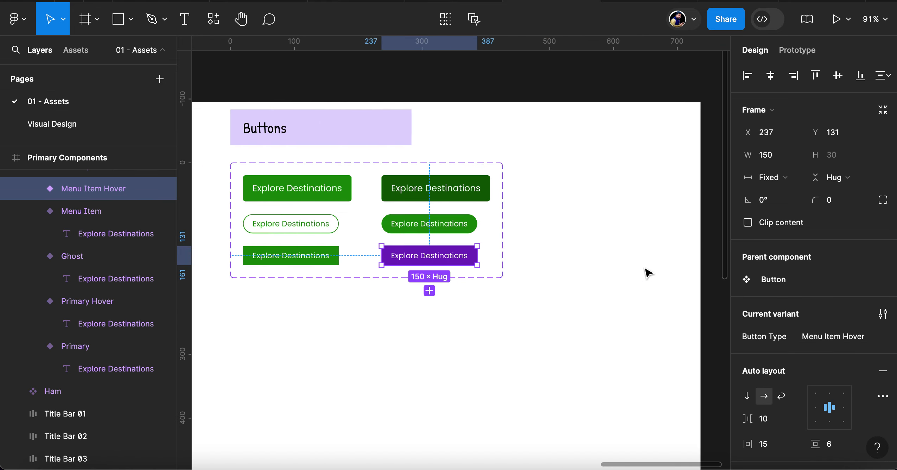
pyautogui.hscroll(15, 649, 273)
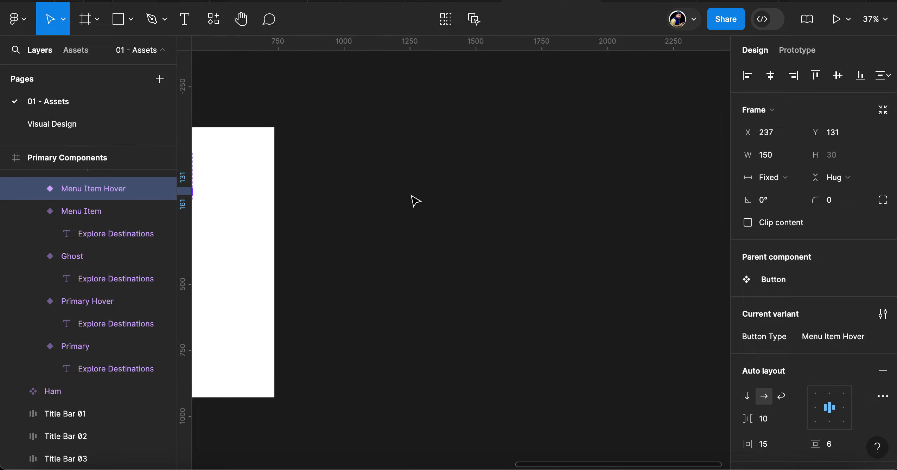
pyautogui.press('f')
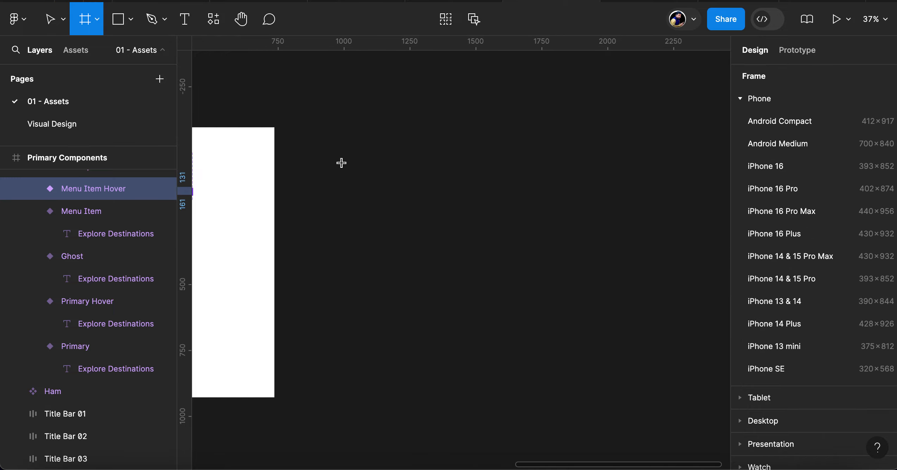
pyautogui.click(333, 133)
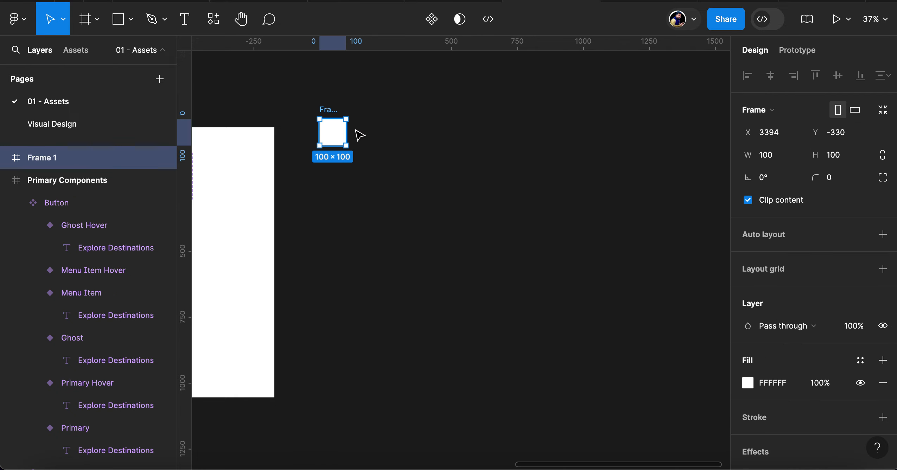
# Resize the new frame to the 1440 × 1024 size preset
pyautogui.click(787, 111)
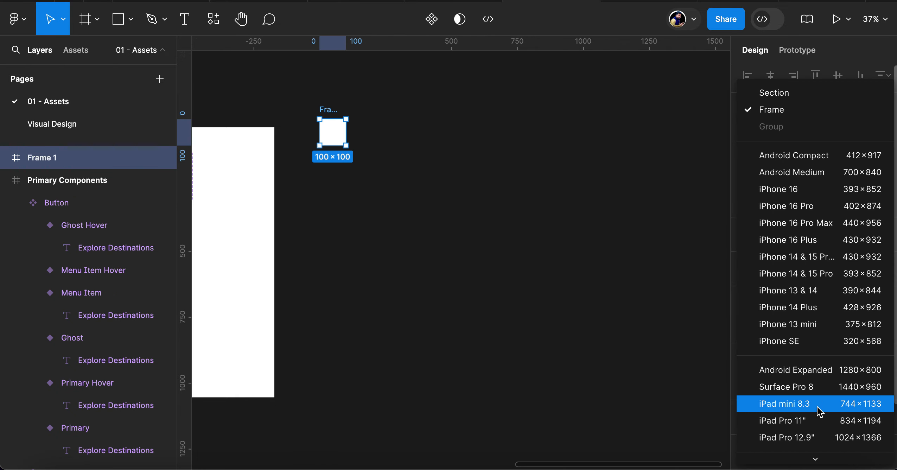
pyautogui.scroll(-3, 818, 408)
pyautogui.scroll(-3, 807, 398)
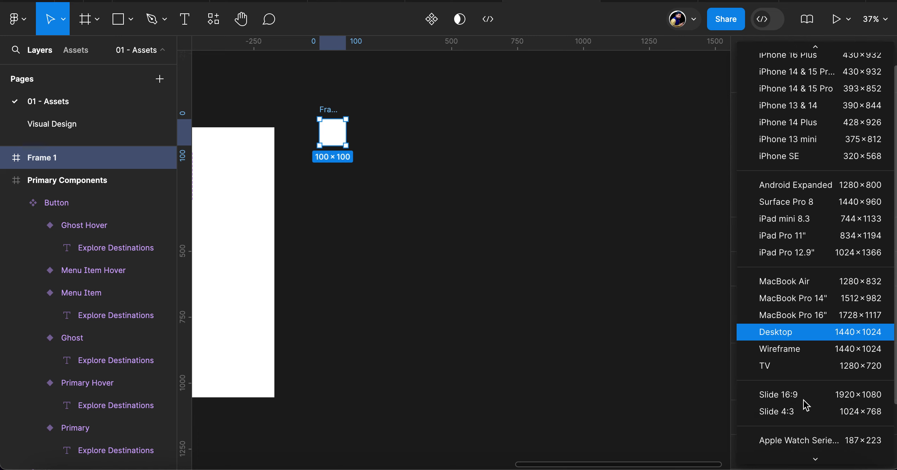
pyautogui.click(794, 321)
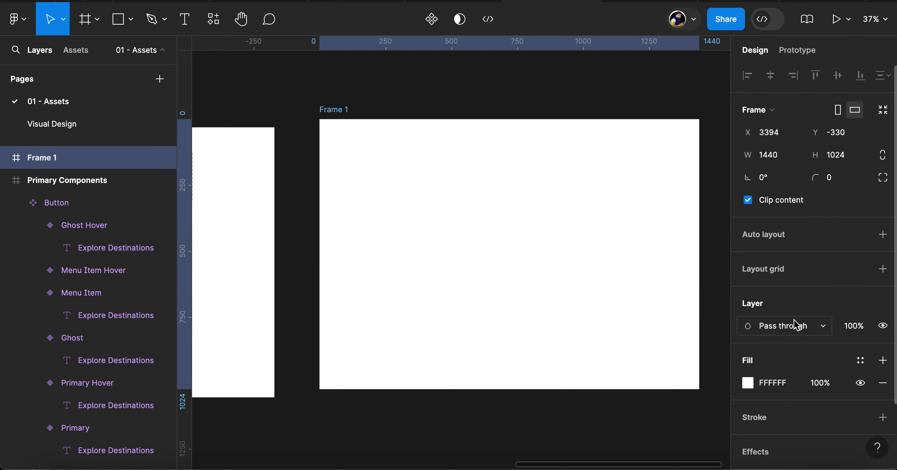
# Draw a 400 × 400 square in the new frame and place it near the upper-left corner at X 42, Y 37
pyautogui.hscroll(2, 457, 213)
pyautogui.scroll(2, 456, 211)
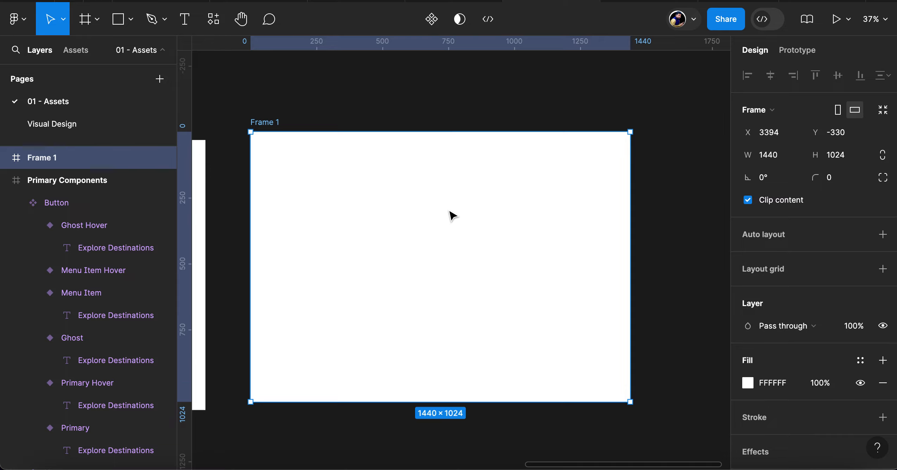
pyautogui.press('r')
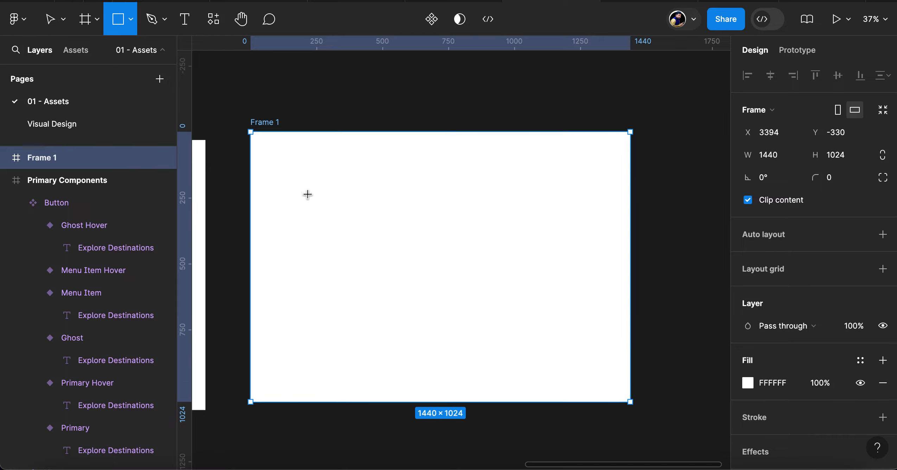
pyautogui.moveTo(282, 156); pyautogui.dragTo(362, 250)
pyautogui.click(785, 140)
pyautogui.write('400')
pyautogui.press('Tab')
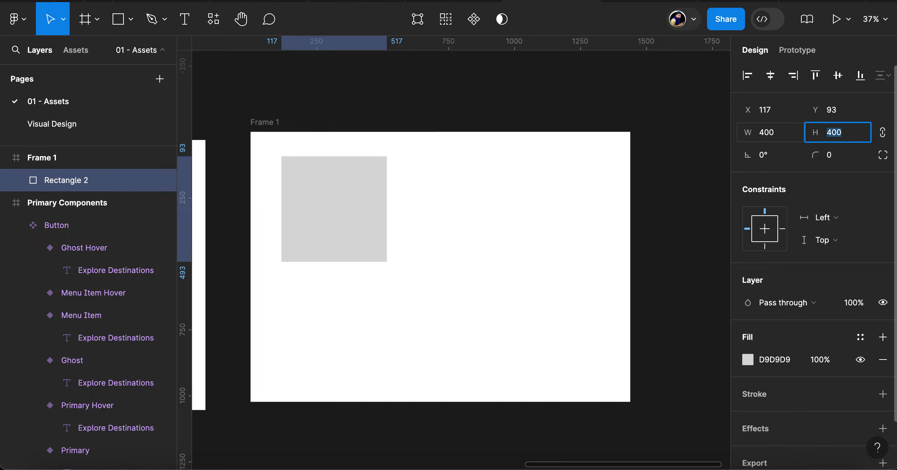
pyautogui.moveTo(324, 204); pyautogui.dragTo(306, 192)
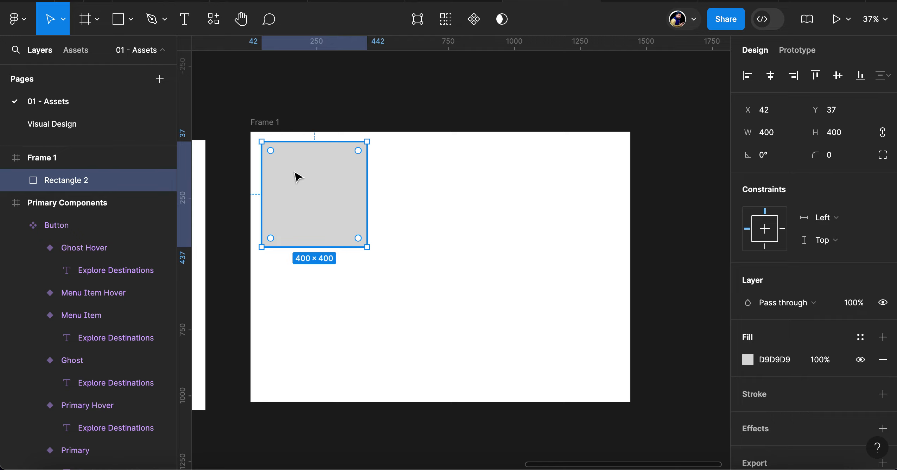
# Rename the 1440 × 1024 frame as Trip Photos
pyautogui.doubleClick(266, 122)
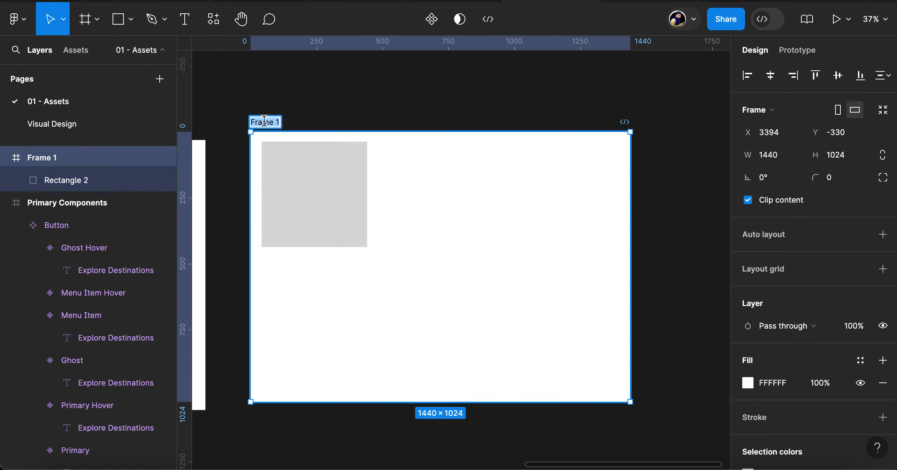
pyautogui.write('Trip ')
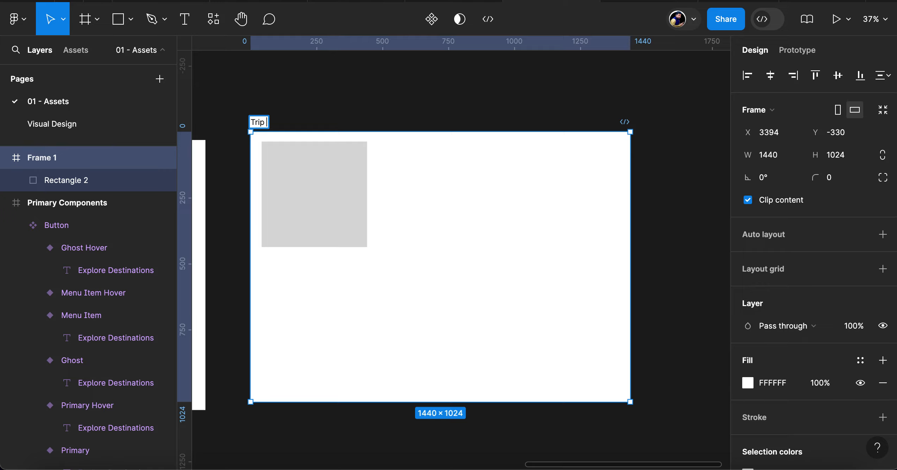
pyautogui.write('Photos')
pyautogui.press('Return')
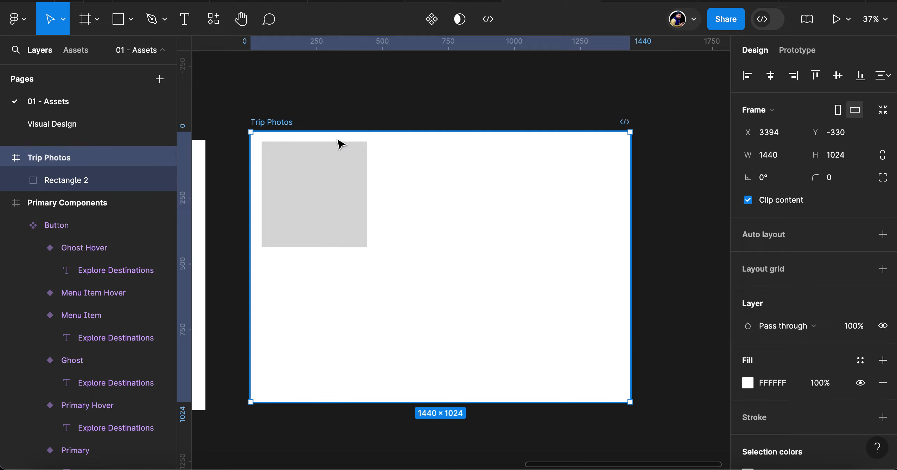
# Duplicate the gray square in Trip Photos and wrap both squares in an auto layout frame
pyautogui.click(347, 189)
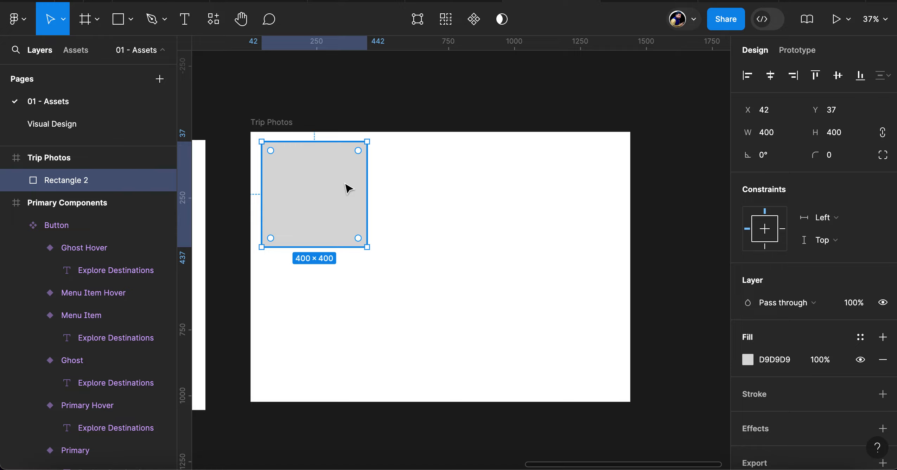
pyautogui.hotkey('ctrl', 'd')
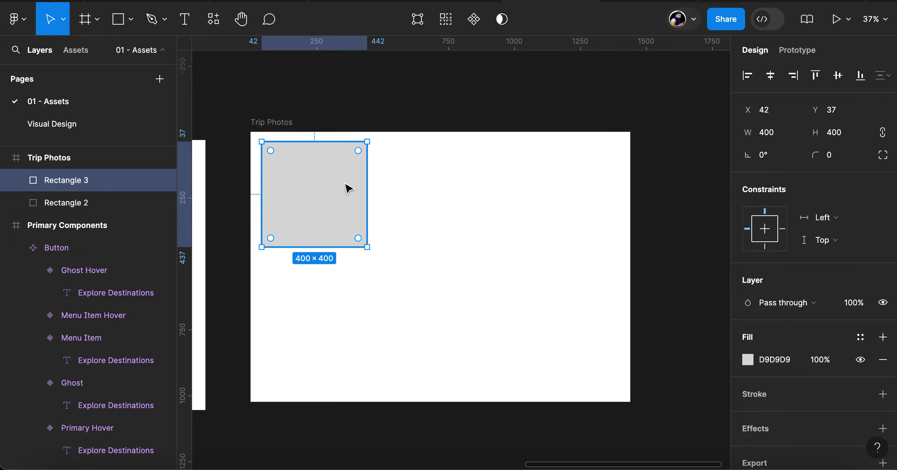
pyautogui.moveTo(421, 273); pyautogui.dragTo(309, 203)
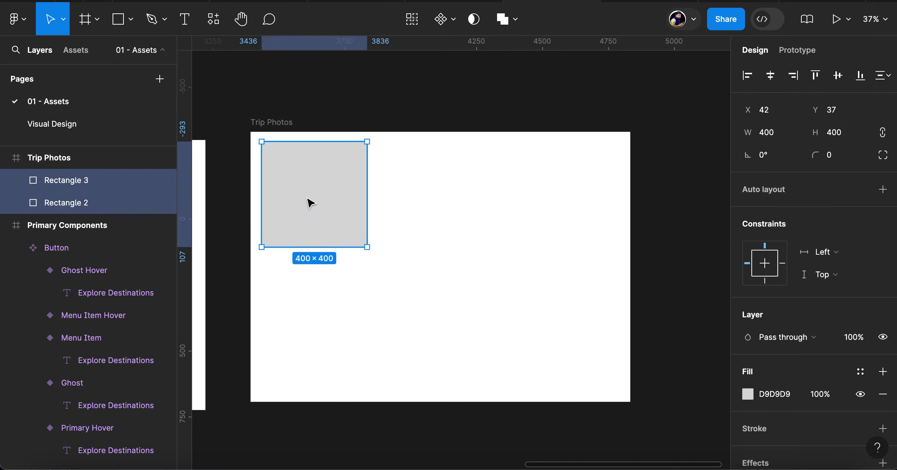
pyautogui.hotkey('shift', 'a')
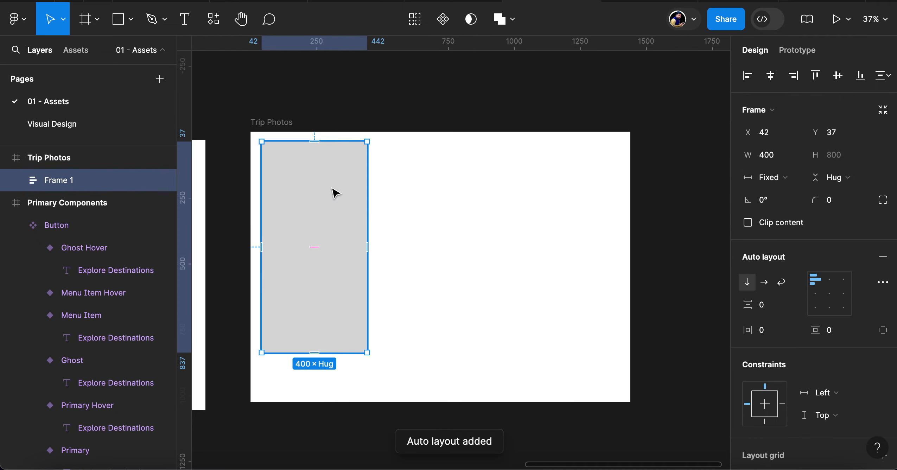
# Set the squares' auto layout frame to hug its contents in width and arrange the squares horizontally
pyautogui.click(796, 182)
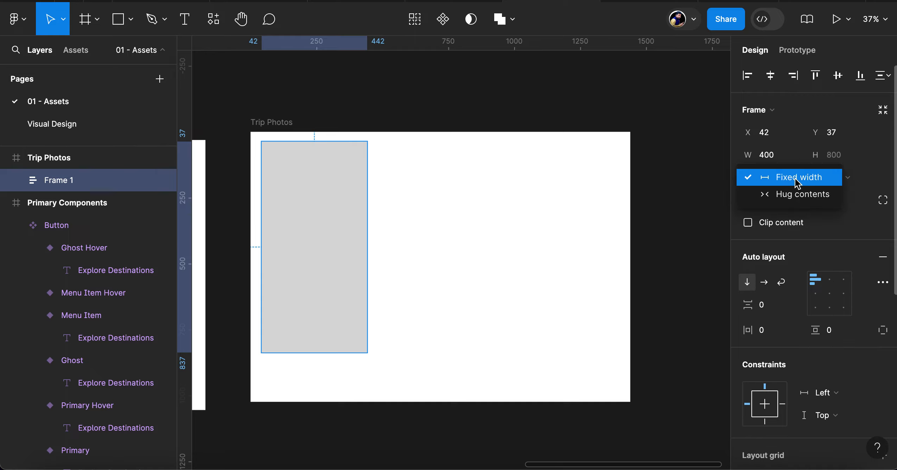
pyautogui.click(803, 196)
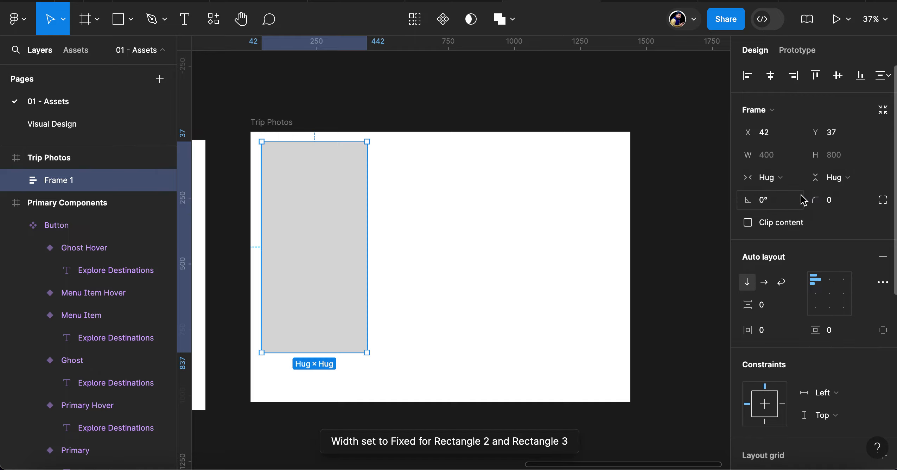
pyautogui.click(765, 282)
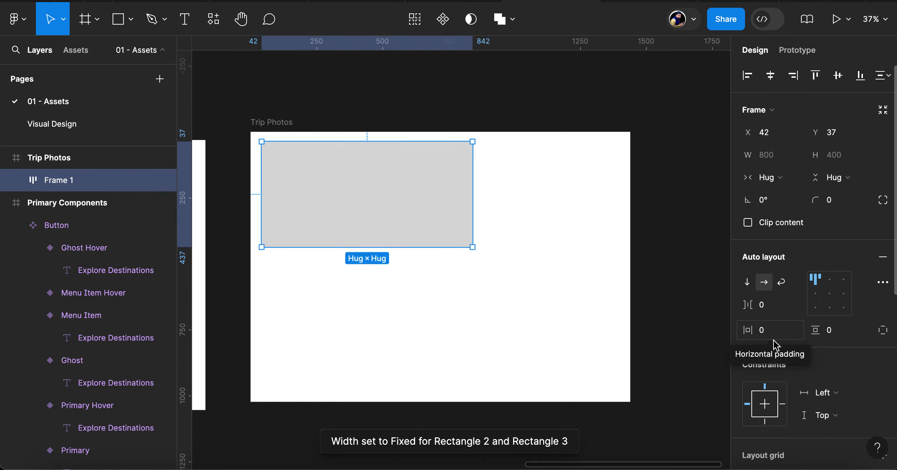
# Set the horizontal spacing between the two squares to 30
pyautogui.click(770, 308)
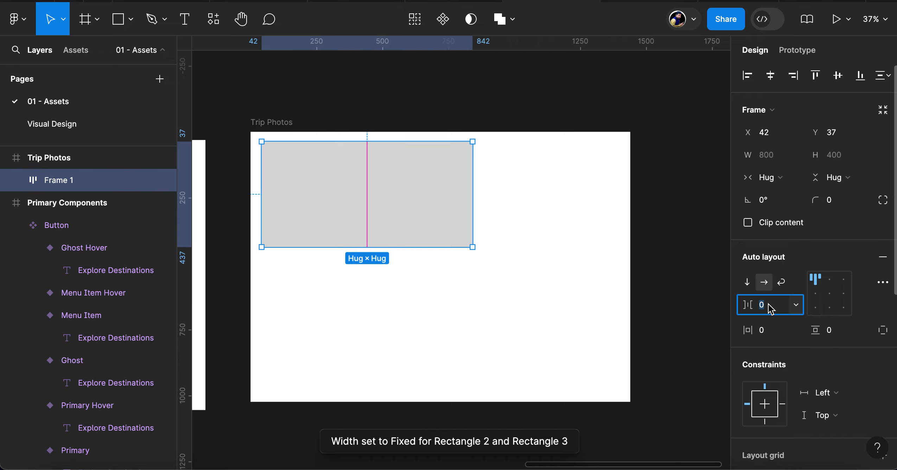
pyautogui.write('10')
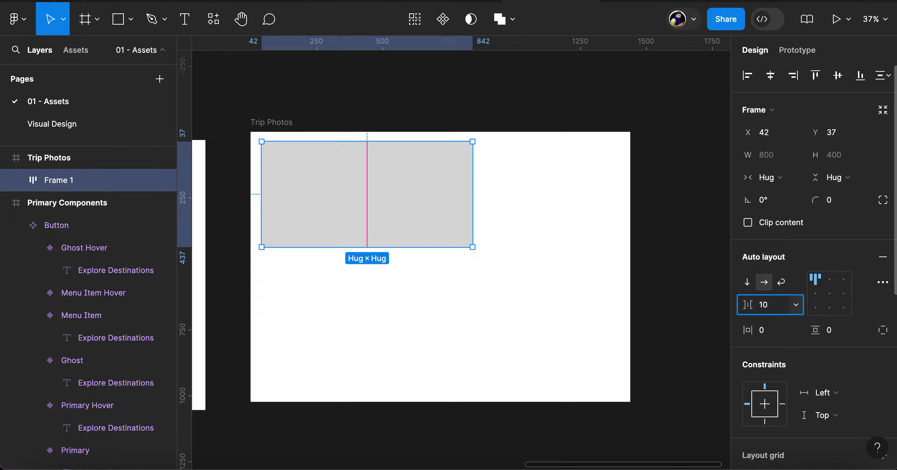
pyautogui.press('BackSpace')
pyautogui.press('BackSpace')
pyautogui.write('30')
pyautogui.press('Return')
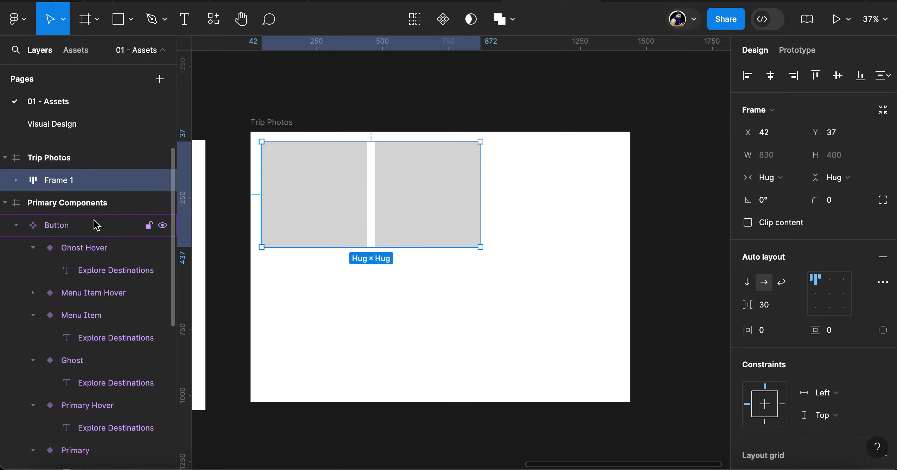
# Duplicate Rectangle 3 inside the auto layout frame to add a third square to the row
pyautogui.click(16, 180)
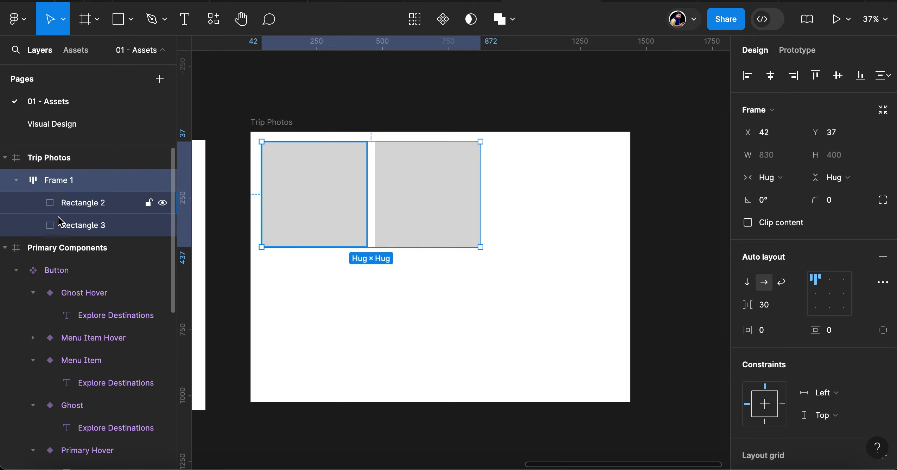
pyautogui.click(80, 227)
pyautogui.hotkey('ctrl', 'd')
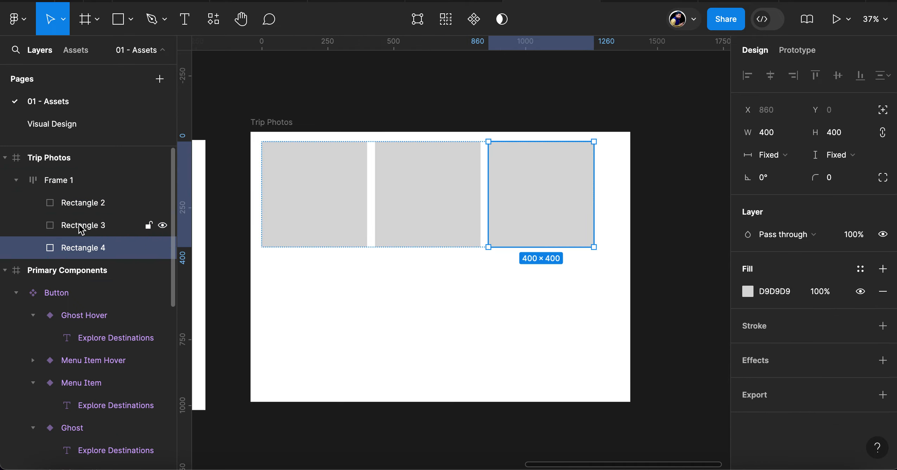
# Set the squares' auto layout frame to wrap its contents and change its horizontal resizing to fixed width
pyautogui.click(62, 180)
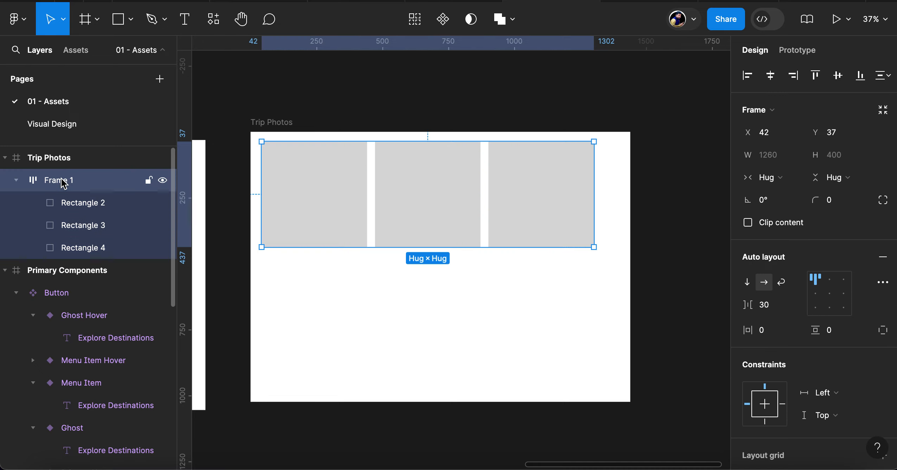
pyautogui.click(782, 283)
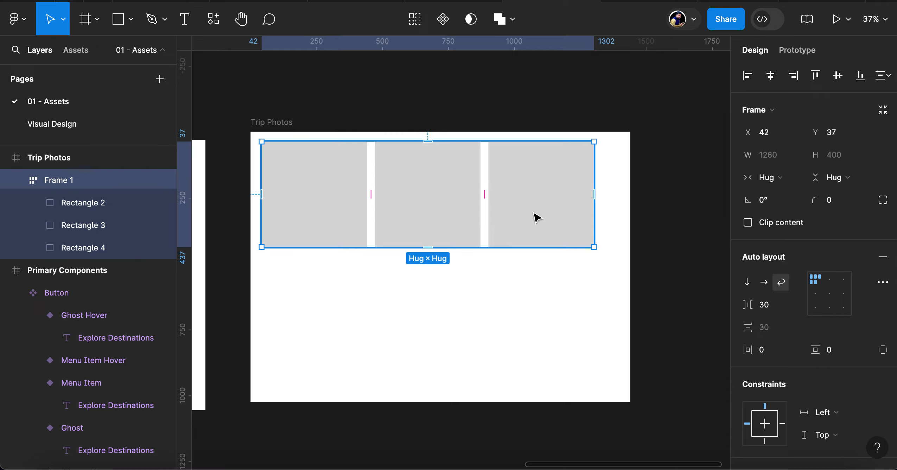
pyautogui.click(797, 178)
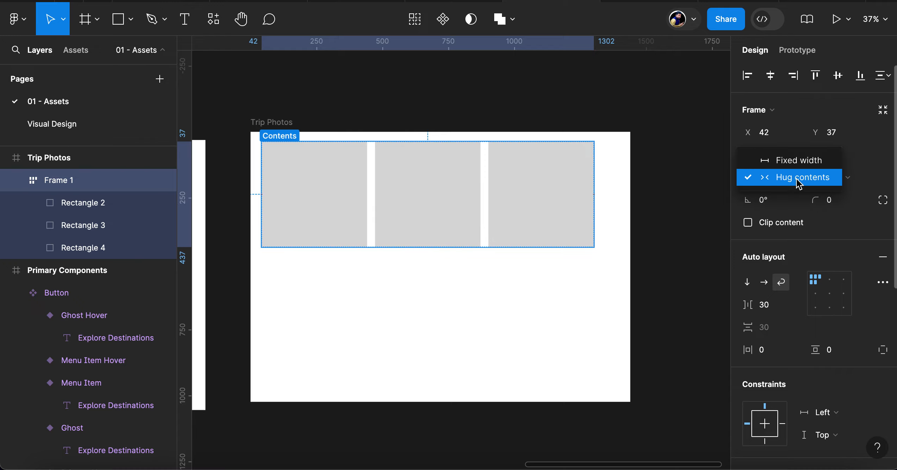
pyautogui.click(796, 165)
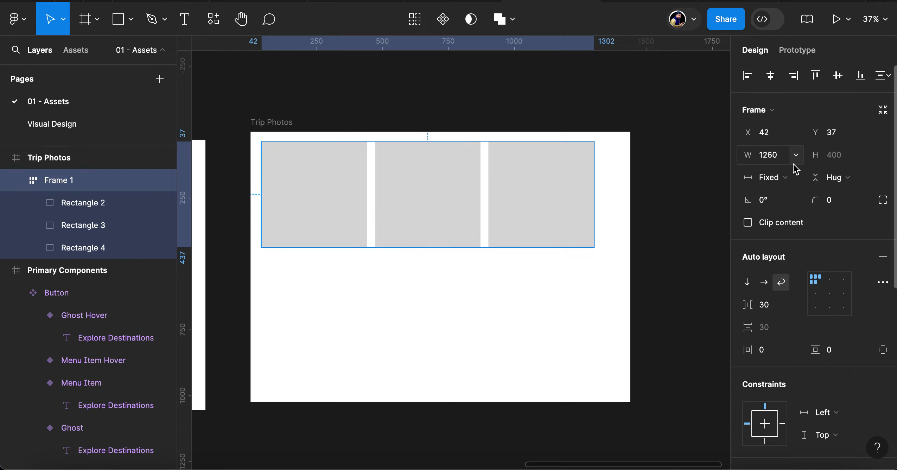
# Duplicate the third square three times inside the wrapping auto layout frame to fill a second row
pyautogui.click(535, 210)
pyautogui.hotkey('ctrl', 'd')
pyautogui.hotkey('ctrl', 'd')
pyautogui.hotkey('ctrl', 'd')
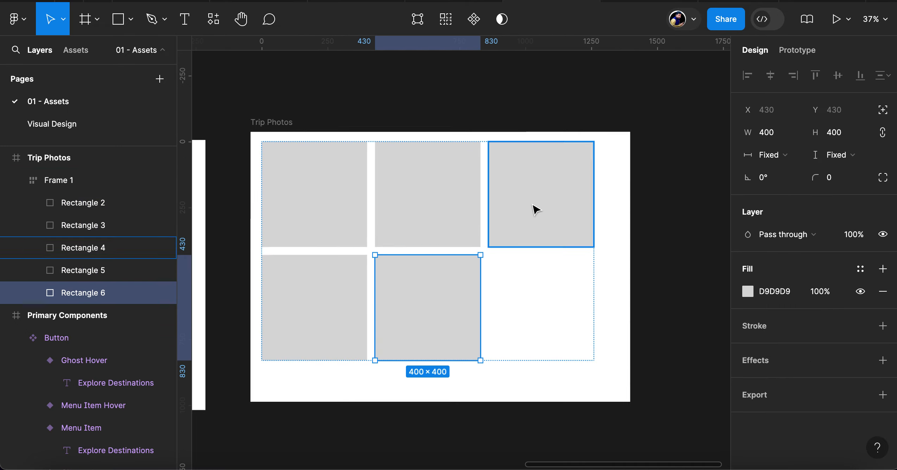
# Extend the Trip Photos frame downward to a height of 1840 to make room for more rows
pyautogui.click(278, 123)
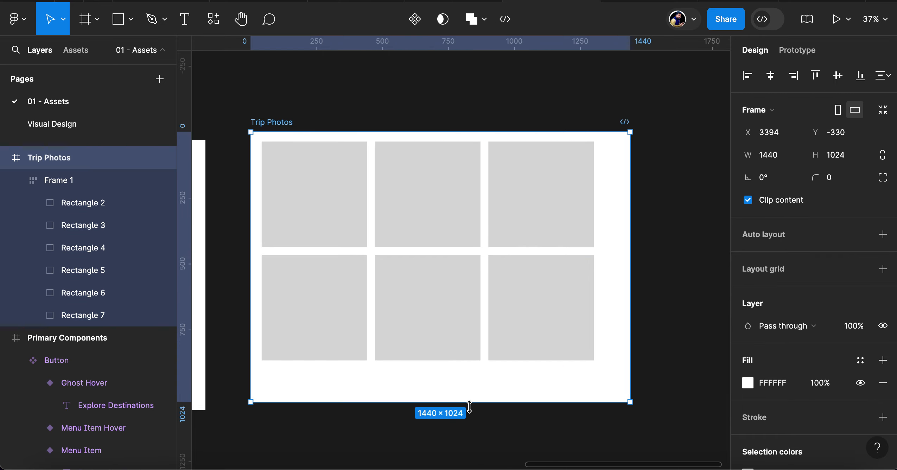
pyautogui.moveTo(466, 401); pyautogui.dragTo(466, 431)
pyautogui.scroll(5, 579, 236)
# Duplicate the last square of the second row three times to fill a third row
pyautogui.click(558, 296)
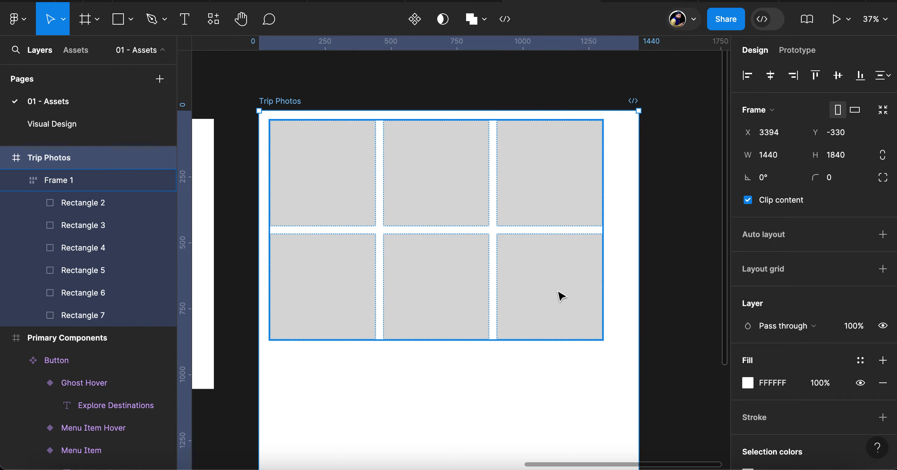
pyautogui.click(562, 297)
pyautogui.hotkey('ctrl', 'd')
pyautogui.hotkey('ctrl', 'd')
pyautogui.hotkey('ctrl', 'd')
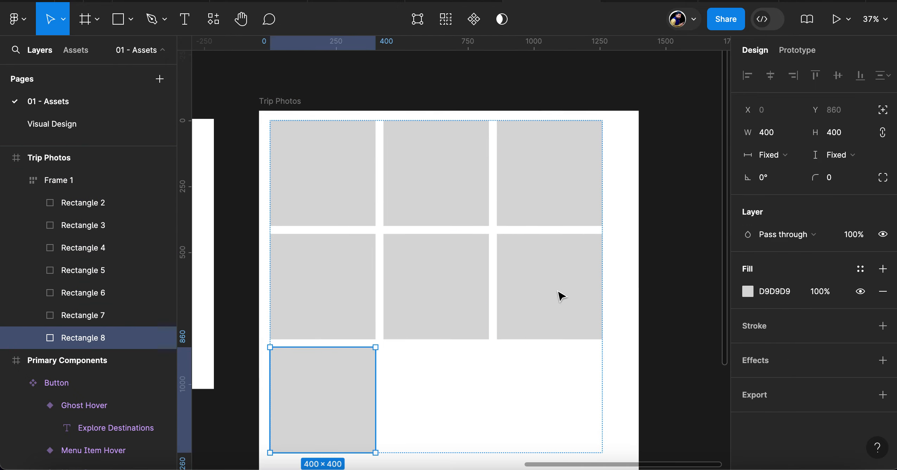
pyautogui.scroll(-2, 562, 297)
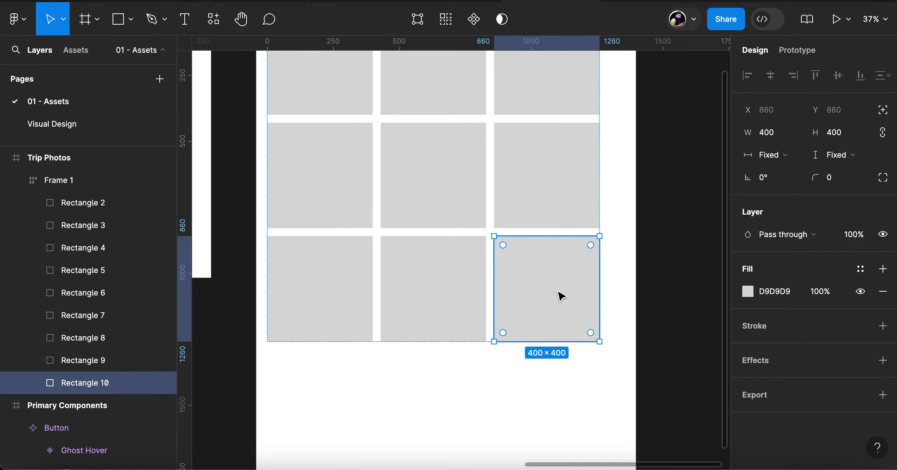
pyautogui.scroll(5, 562, 297)
pyautogui.scroll(-7, 565, 367)
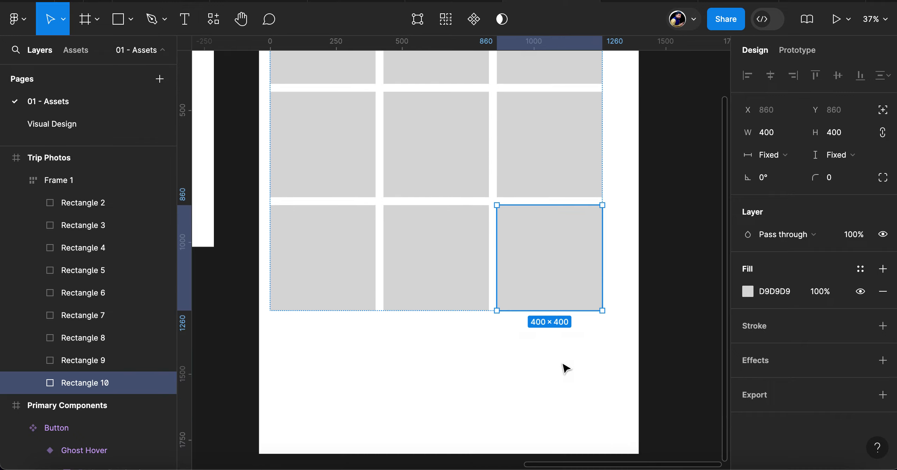
# Duplicate the last square of the third row three times to complete a fourth row of placeholders
pyautogui.hotkey('ctrl', 'd')
pyautogui.hotkey('ctrl', 'd')
pyautogui.hotkey('ctrl', 'd')
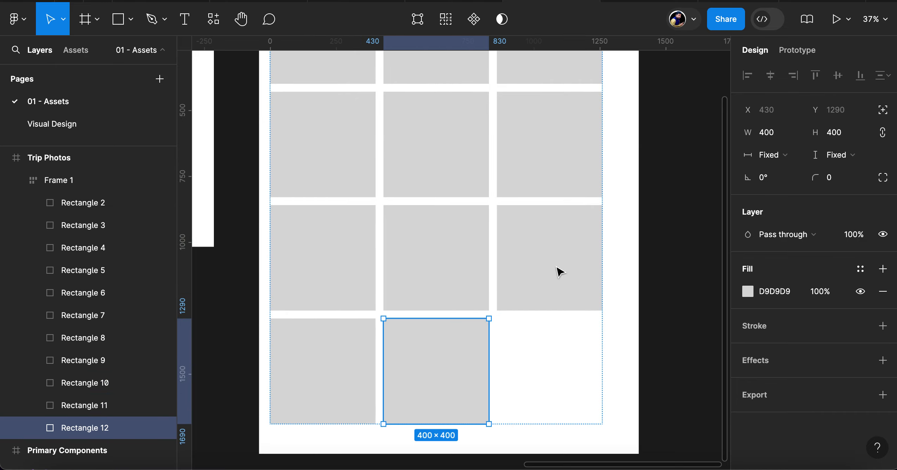
pyautogui.scroll(-3, 561, 272)
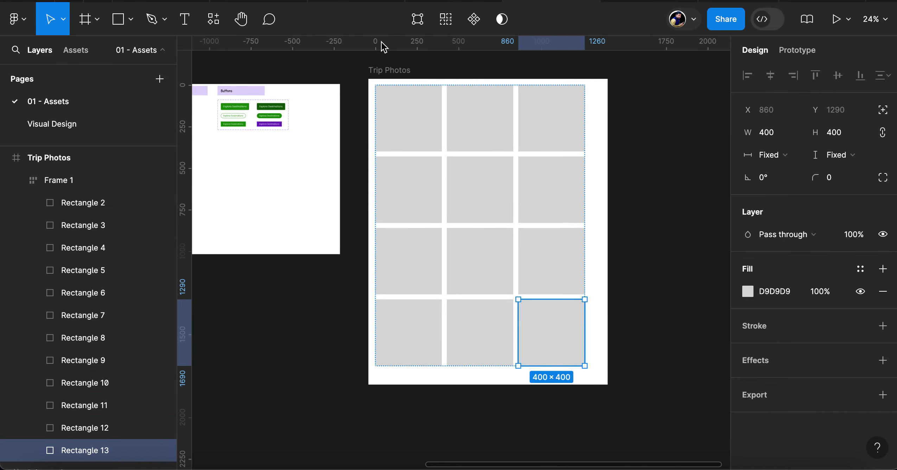
# Resize the Trip Photos frame to fit the grid of squares
pyautogui.click(396, 72)
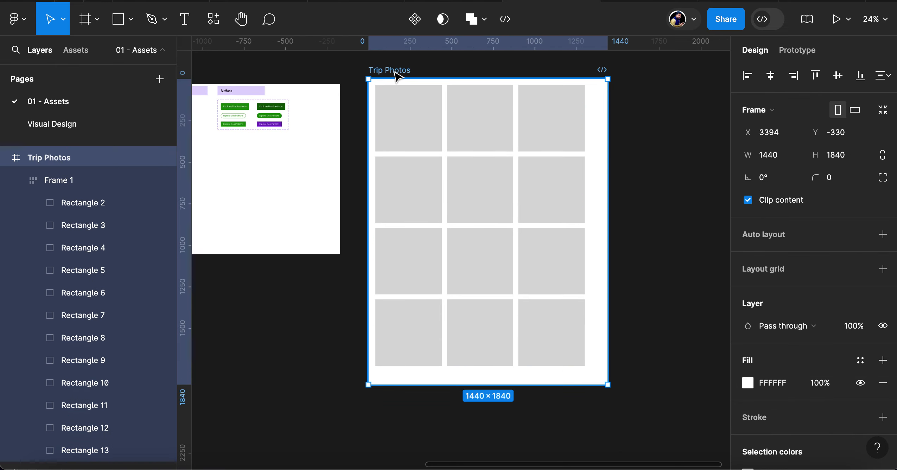
pyautogui.click(883, 109)
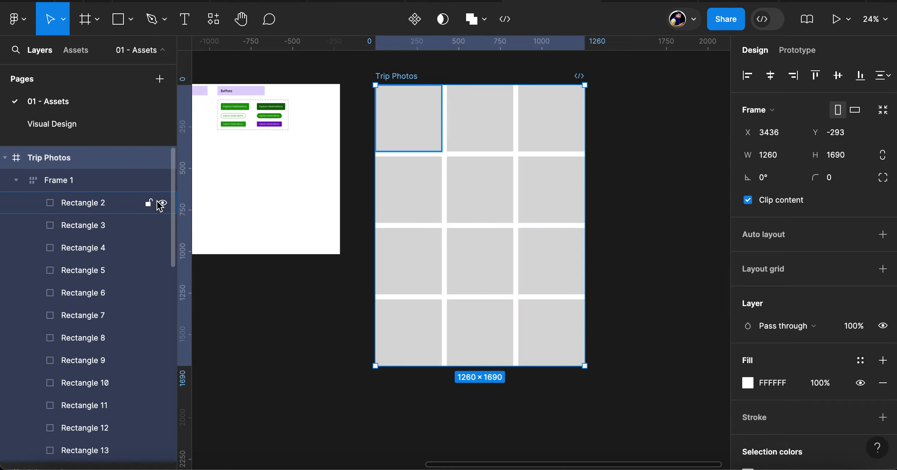
# Try setting the horizontal and vertical padding of Frame 1 to 30 inside the fitted Trip Photos frame
pyautogui.click(72, 182)
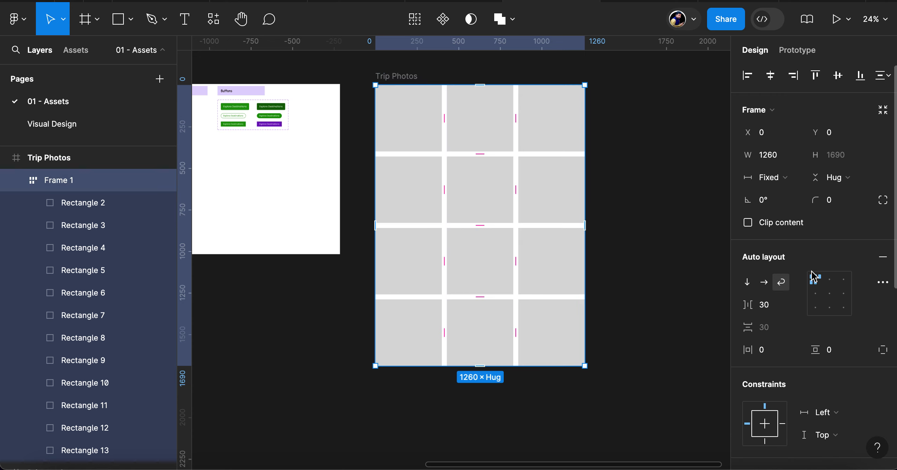
pyautogui.click(784, 355)
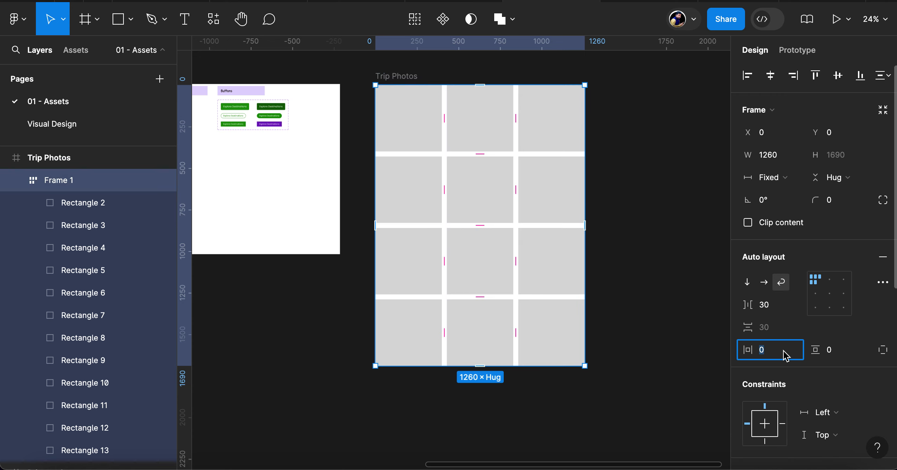
pyautogui.write('30')
pyautogui.press('Tab')
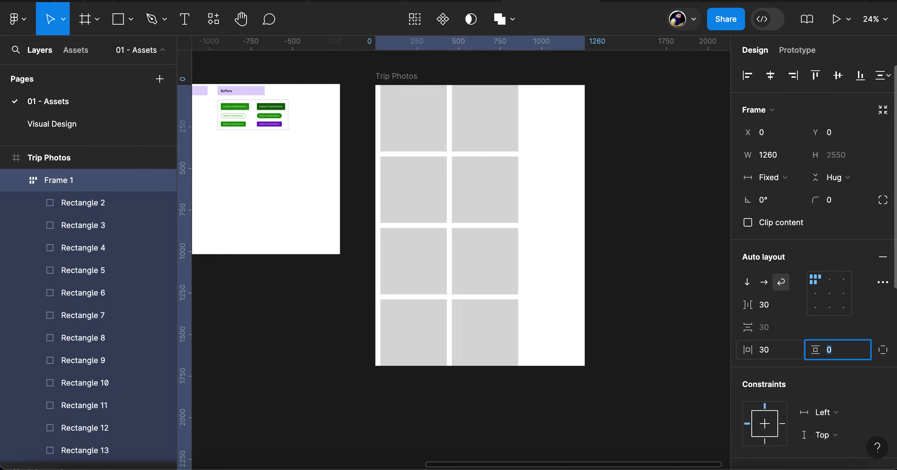
pyautogui.write('30')
pyautogui.press('Return')
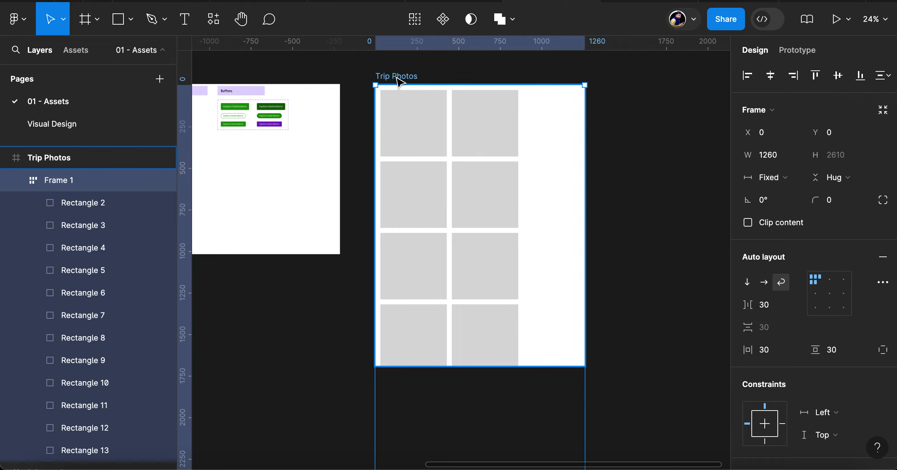
# Undo the padding changes and the resize-to-fit of the Trip Photos frame
pyautogui.press('super+z')
pyautogui.press('super+z')
pyautogui.press('super+z')
pyautogui.press('super+z')
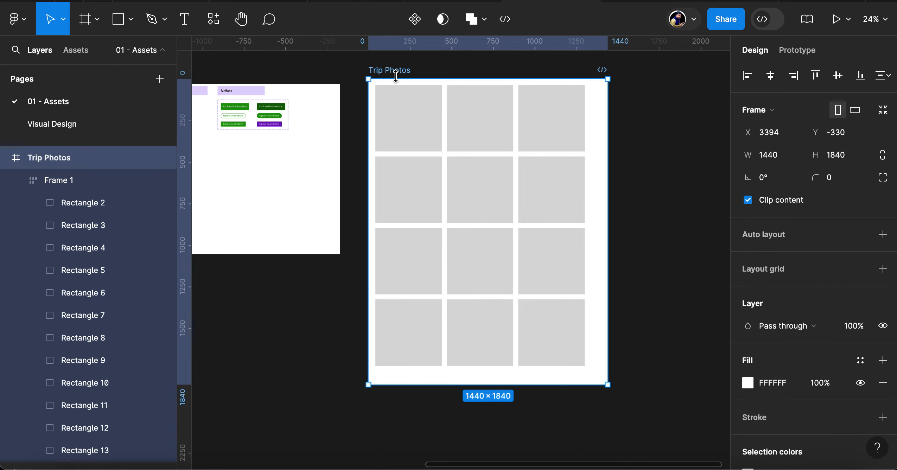
# Set the horizontal and vertical padding of the Frame 1 auto layout to 30
pyautogui.click(452, 164)
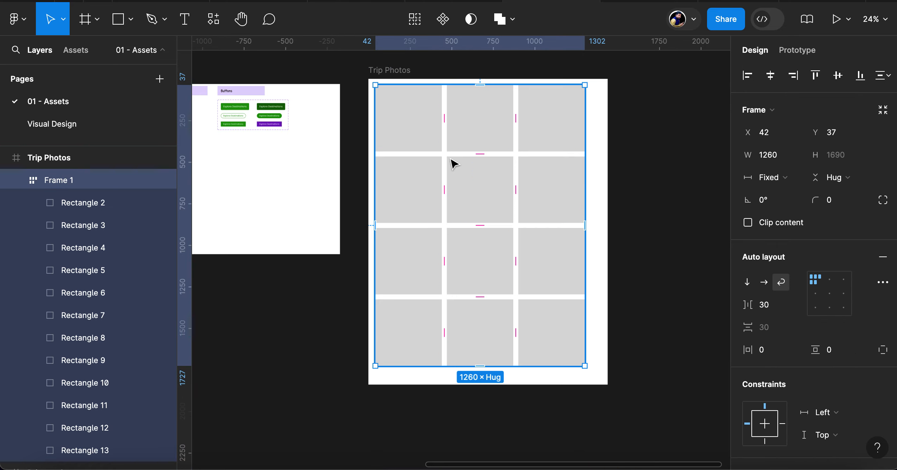
pyautogui.click(775, 354)
pyautogui.write('30')
pyautogui.press('Tab')
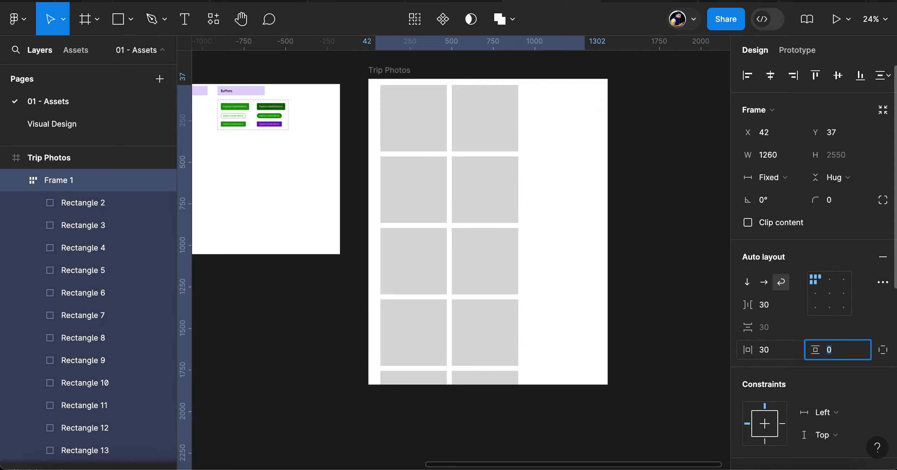
pyautogui.write('30')
pyautogui.press('Return')
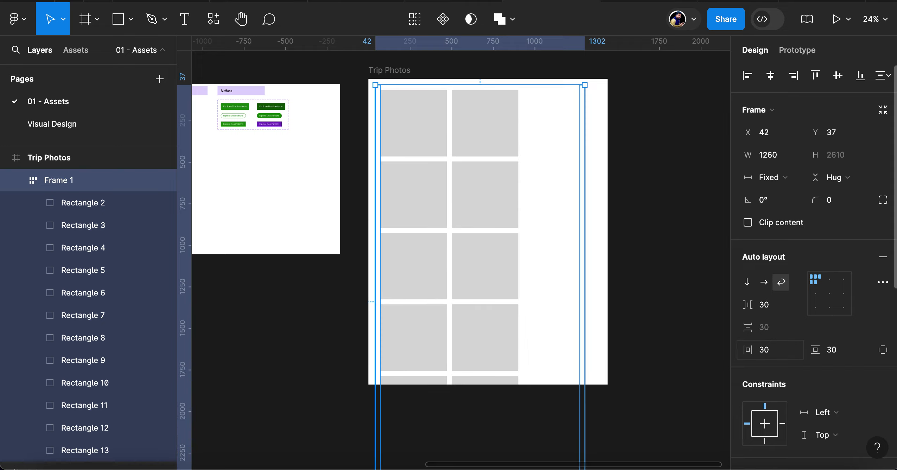
# Widen Frame 1 by 30 twice, to a fixed width of 1320, for three squares per row
pyautogui.click(784, 156)
pyautogui.press('Right')
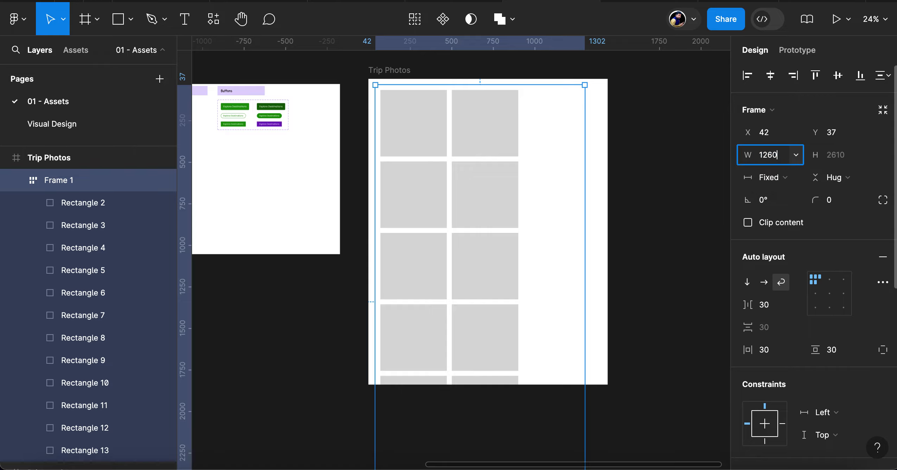
pyautogui.write('+30')
pyautogui.press('Return')
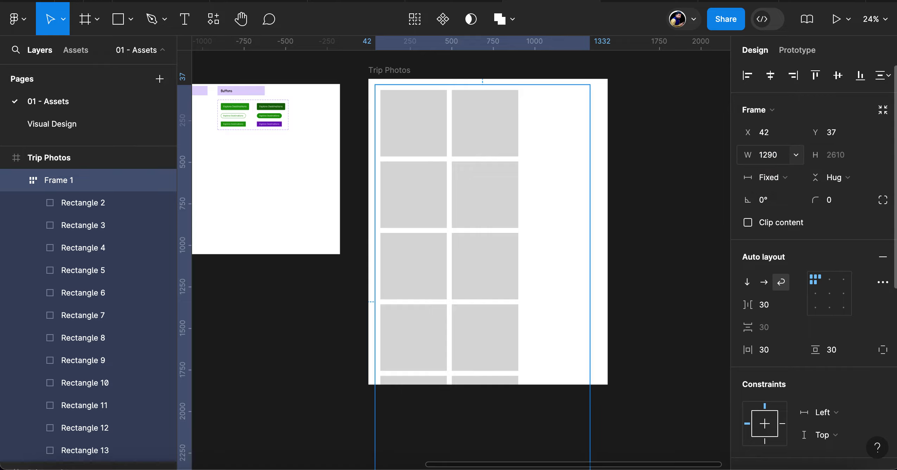
pyautogui.click(781, 159)
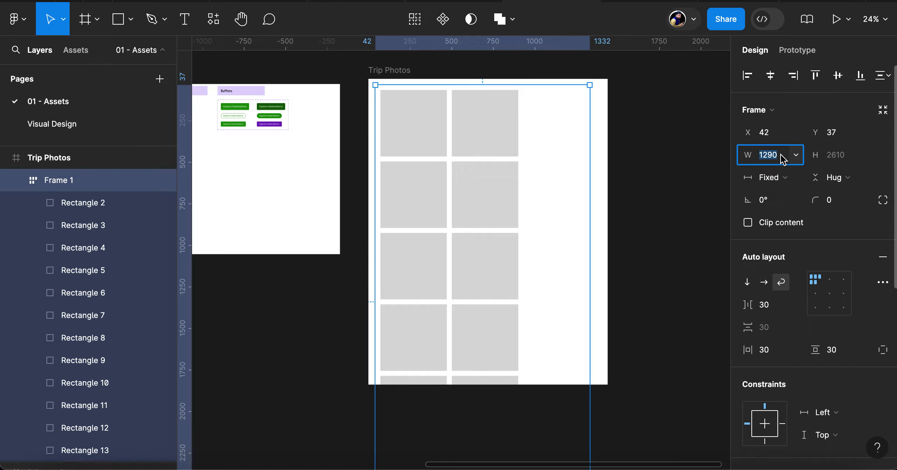
pyautogui.press('Right')
pyautogui.write('+')
pyautogui.press('Return')
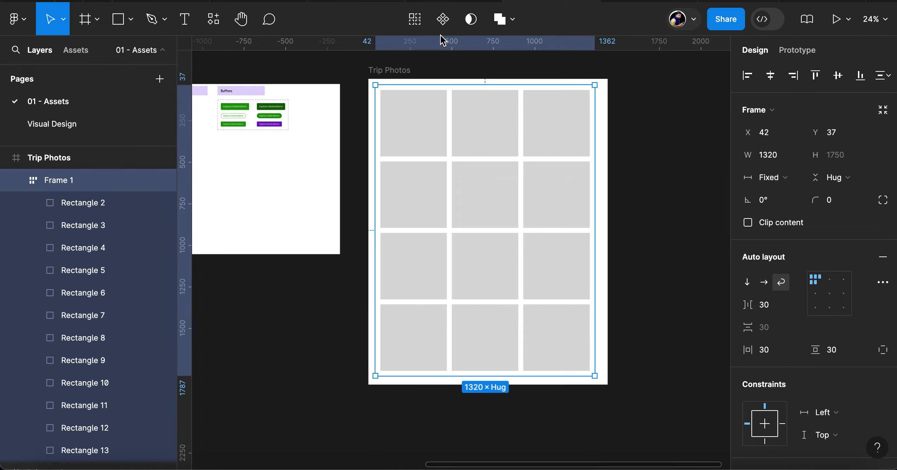
# Resize the Trip Photos frame to fit its padded grid and move it slightly closer to the neighbouring components frame
pyautogui.click(399, 72)
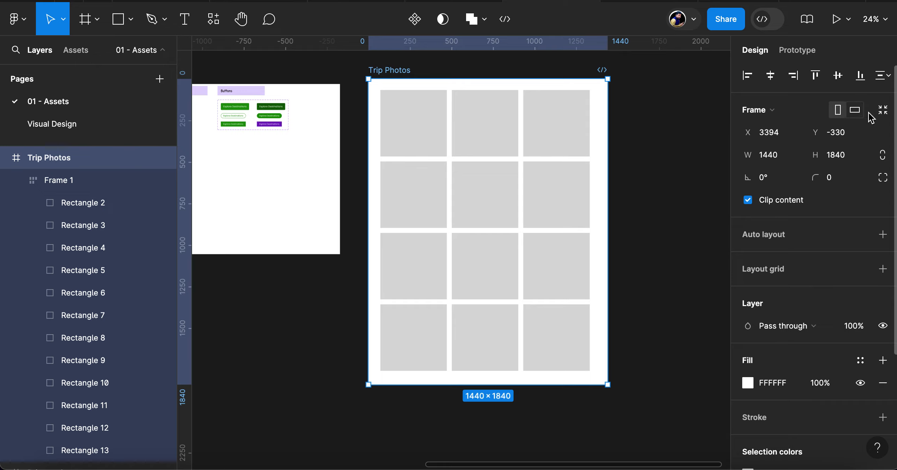
pyautogui.click(883, 111)
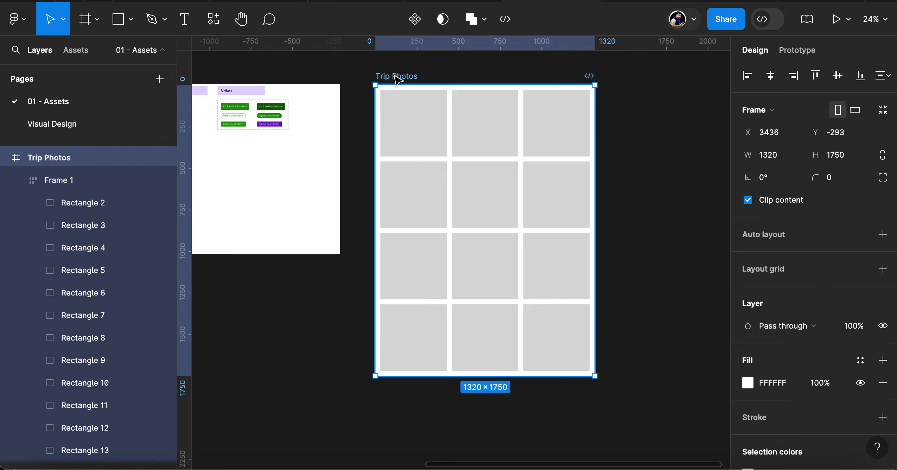
pyautogui.moveTo(397, 80); pyautogui.dragTo(385, 79)
pyautogui.click(413, 125)
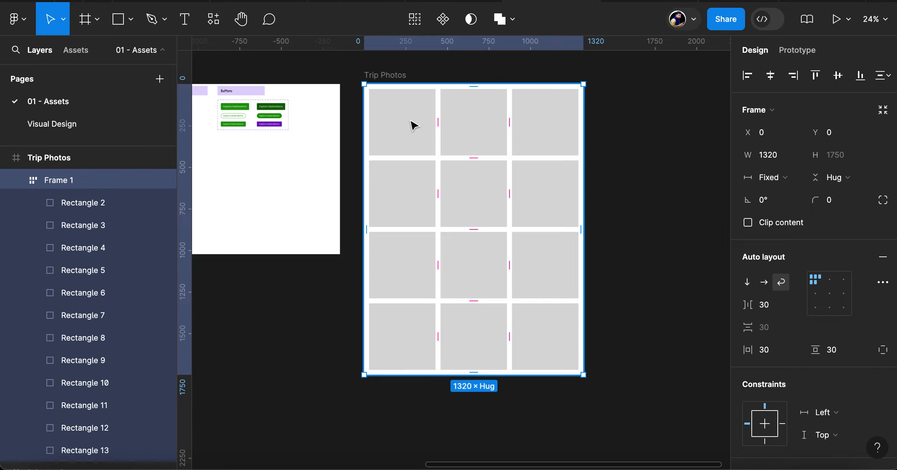
# Switch to Finder and open the compressed subfolder of flowers inside the figma-demo folder in Downloads
pyautogui.press('super+Tab')
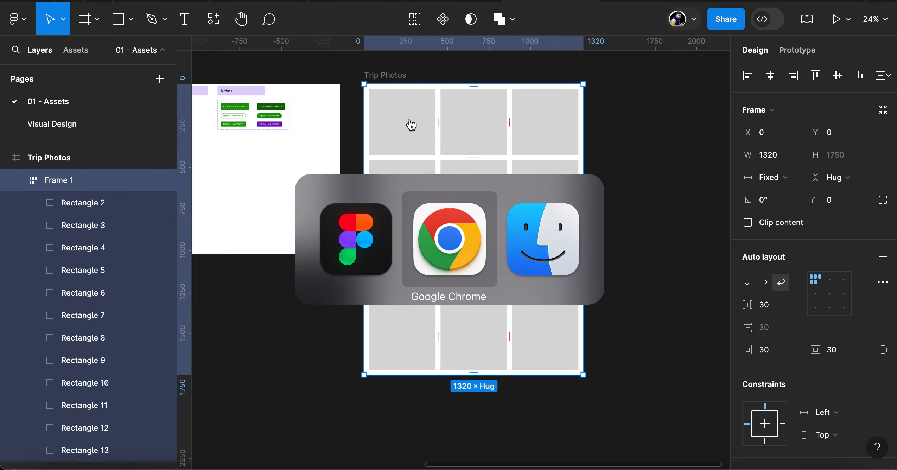
pyautogui.press('super+Tab')
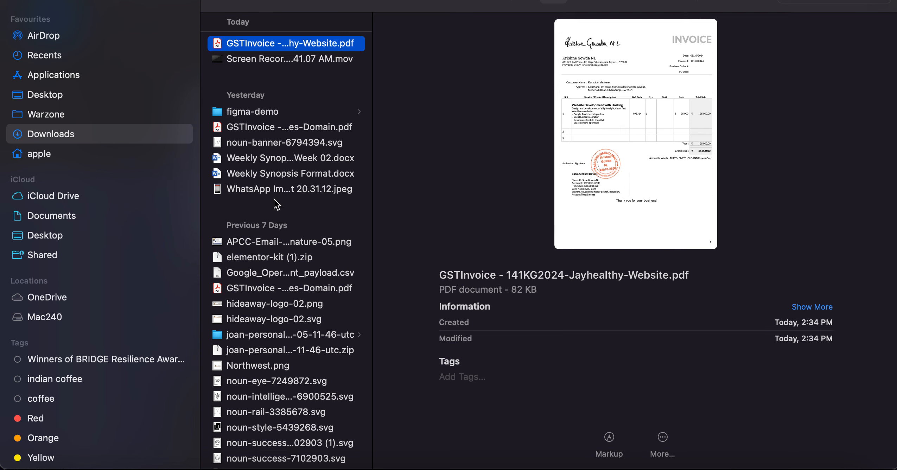
pyautogui.click(259, 110)
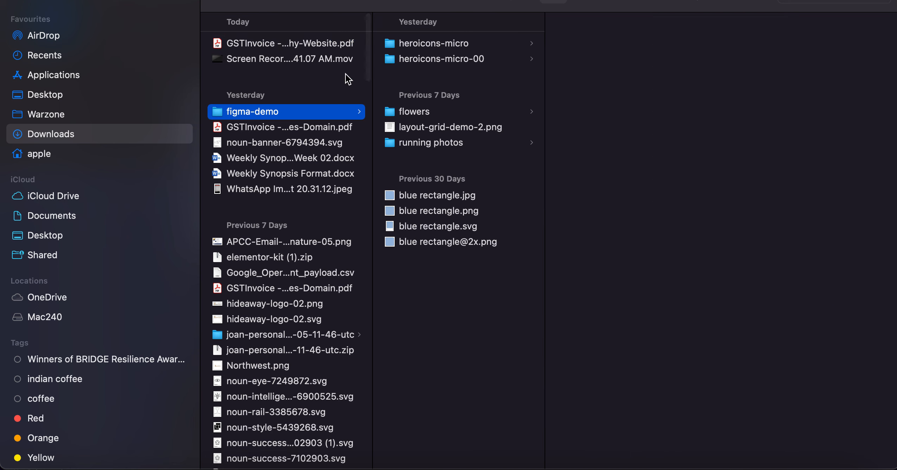
pyautogui.click(461, 57)
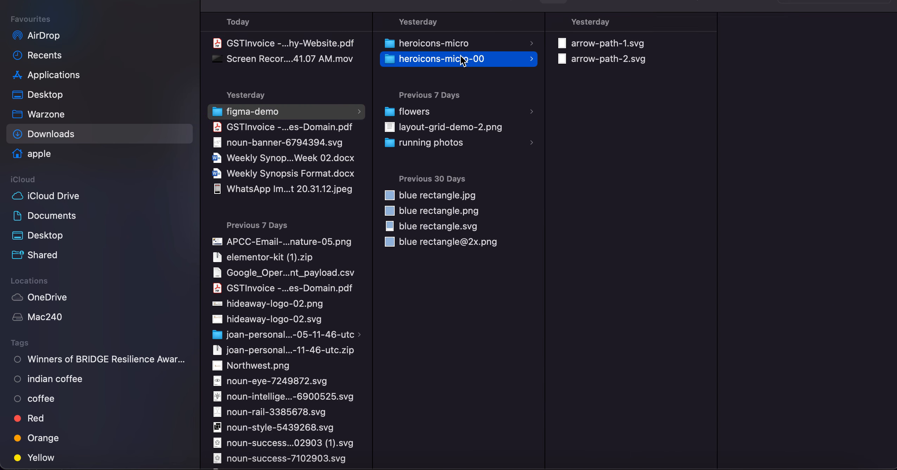
pyautogui.click(426, 113)
pyautogui.click(585, 44)
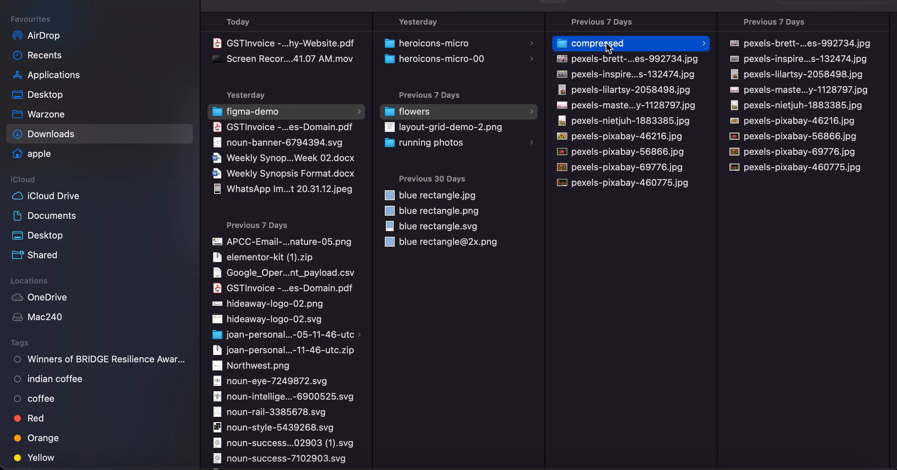
# Preview the flower photos in the compressed folder one by one, from the first JPG through pexels-pixabay-460775.jpg
pyautogui.click(768, 48)
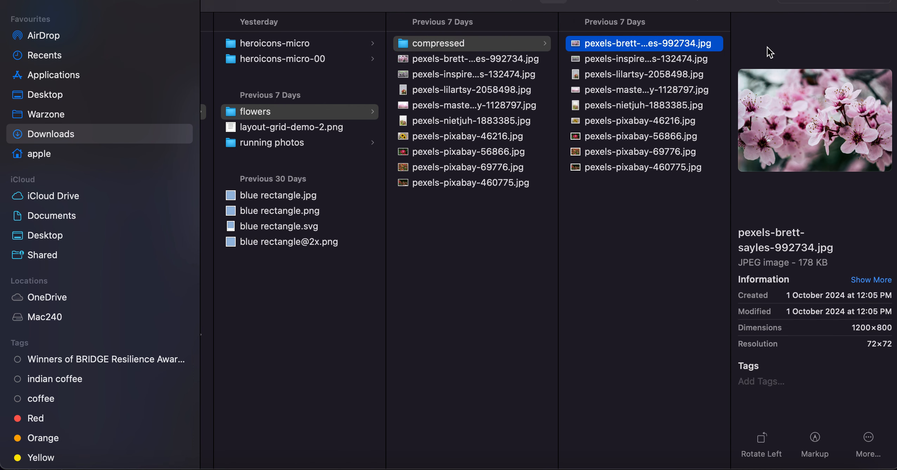
pyautogui.click(647, 59)
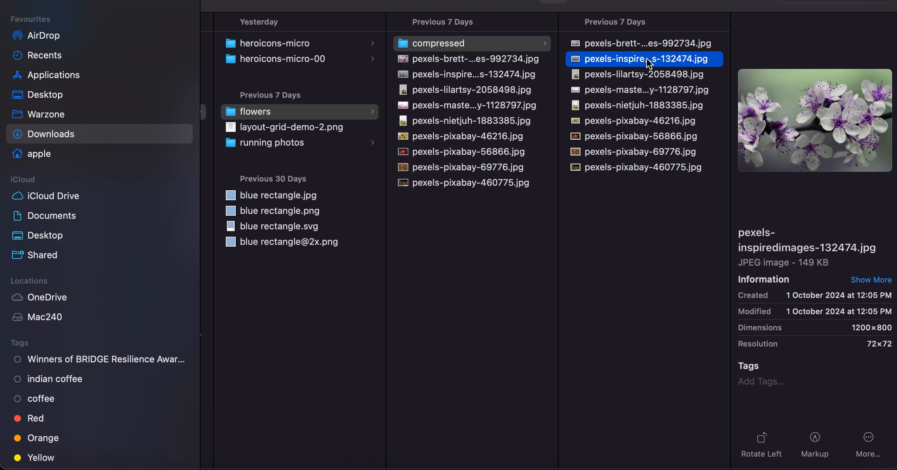
pyautogui.click(620, 79)
pyautogui.click(624, 92)
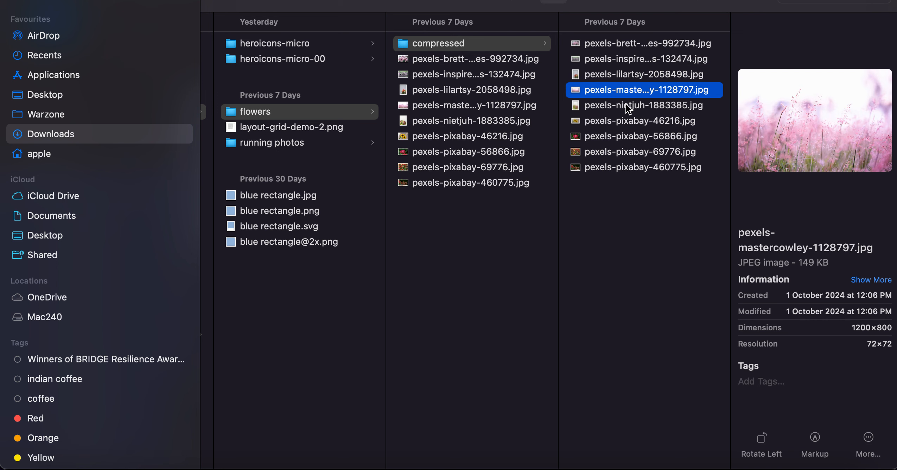
pyautogui.click(629, 108)
pyautogui.click(625, 123)
pyautogui.click(628, 137)
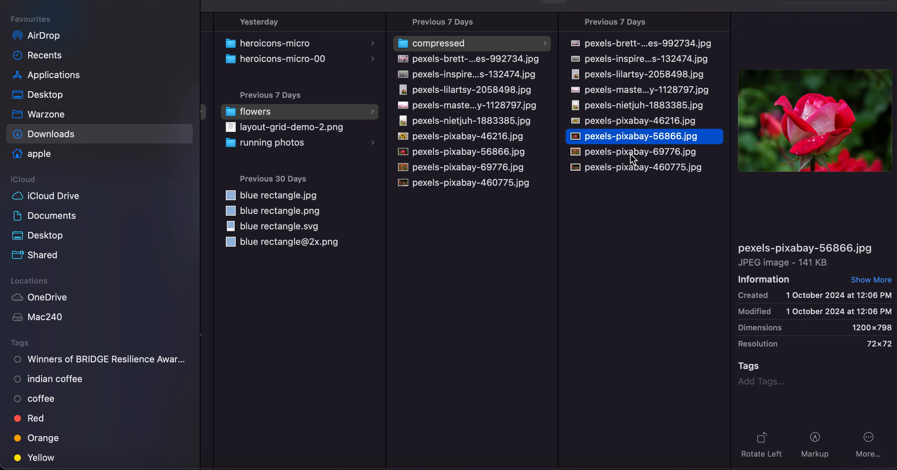
pyautogui.click(632, 154)
pyautogui.click(635, 168)
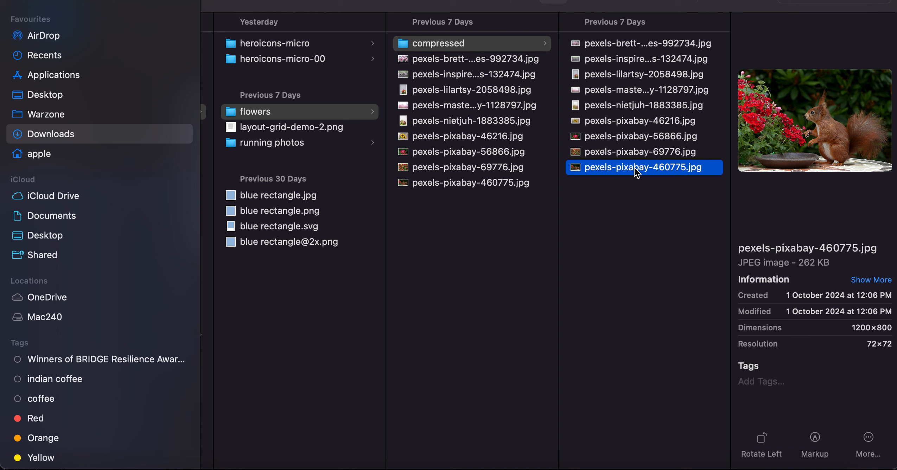
# Select all the compressed flower photos and compare them with the placeholder grid in the Trip Photos frame
pyautogui.keyDown('shift'); pyautogui.click(616, 43); pyautogui.keyUp('shift')
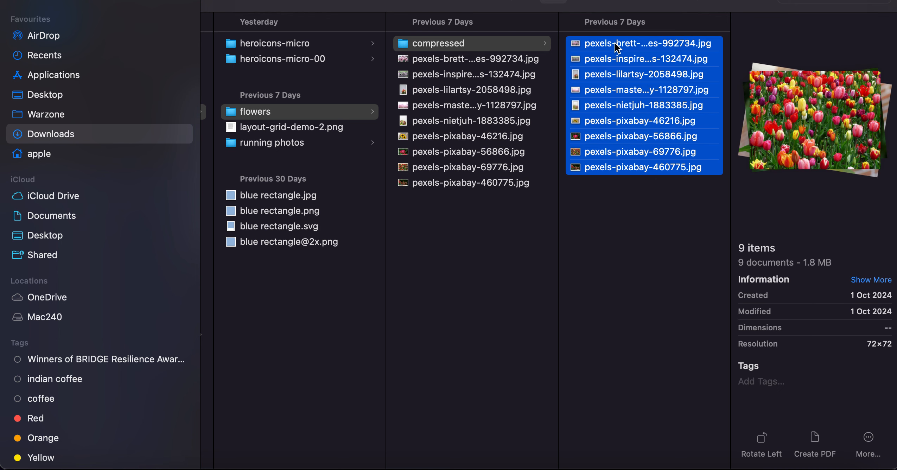
pyautogui.press('super+Tab')
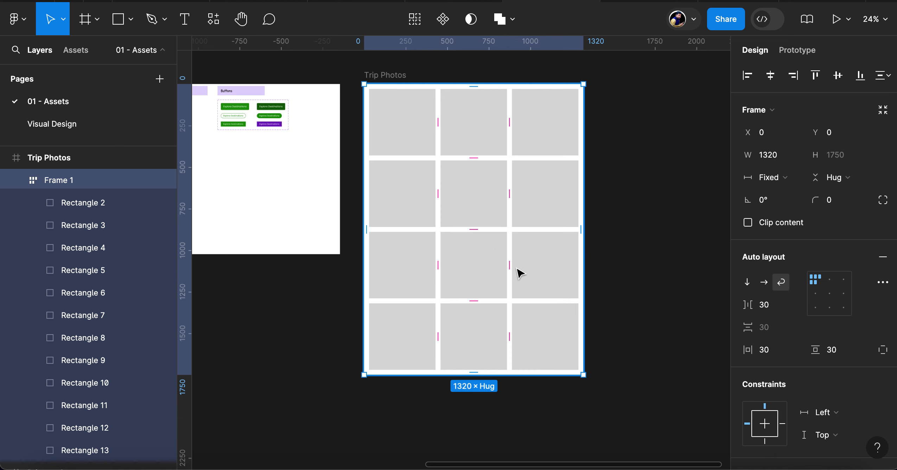
pyautogui.press('super+Tab')
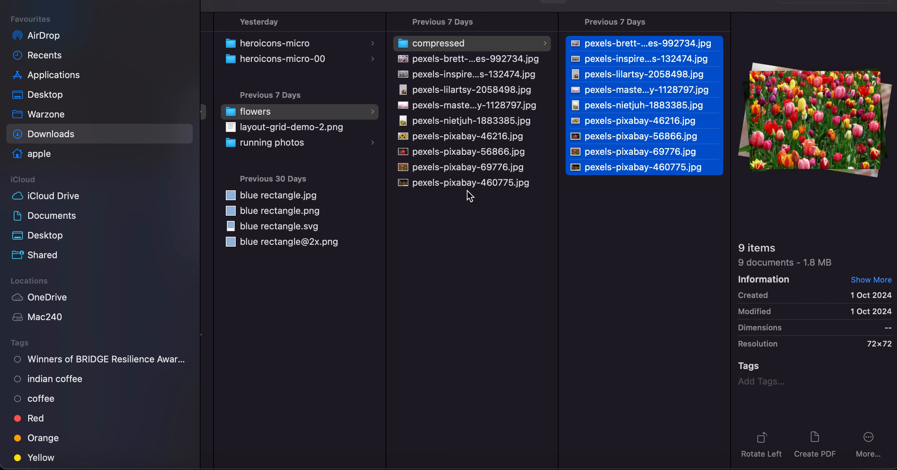
# Copy all photos from the edited subfolder of running photos into the compressed subfolder of flowers and select the combined set
pyautogui.click(279, 142)
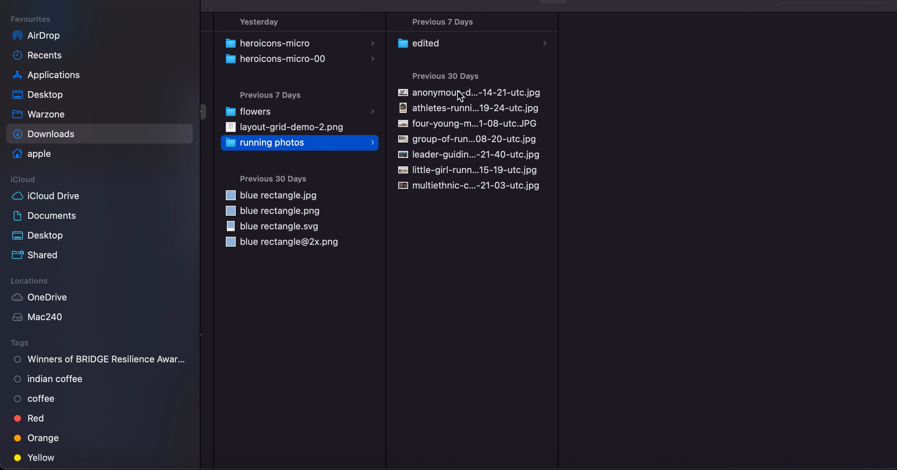
pyautogui.click(435, 45)
pyautogui.moveTo(649, 157); pyautogui.dragTo(585, 28)
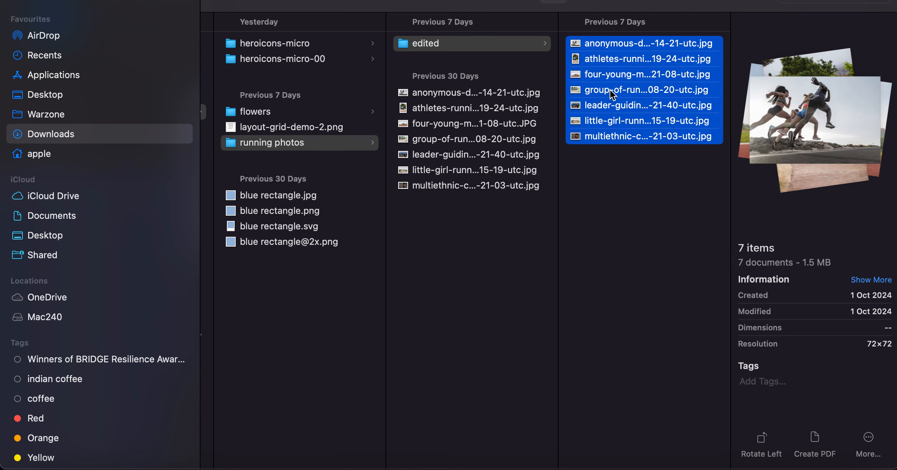
pyautogui.click(250, 112)
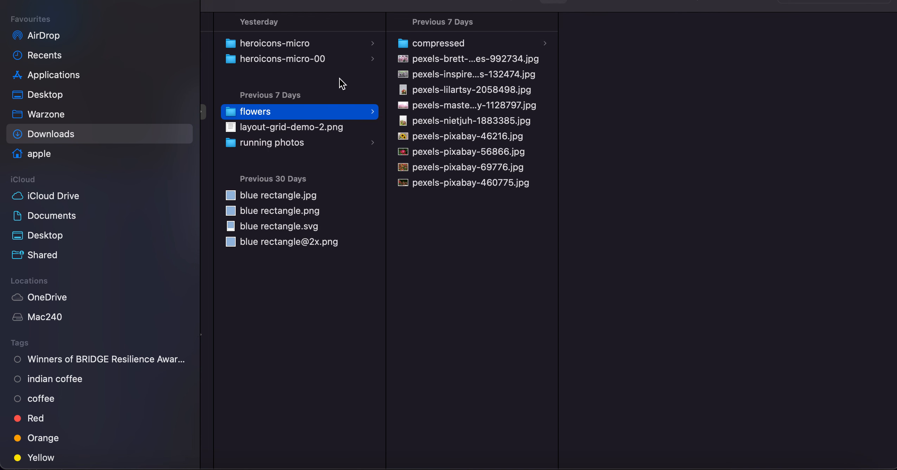
pyautogui.click(437, 43)
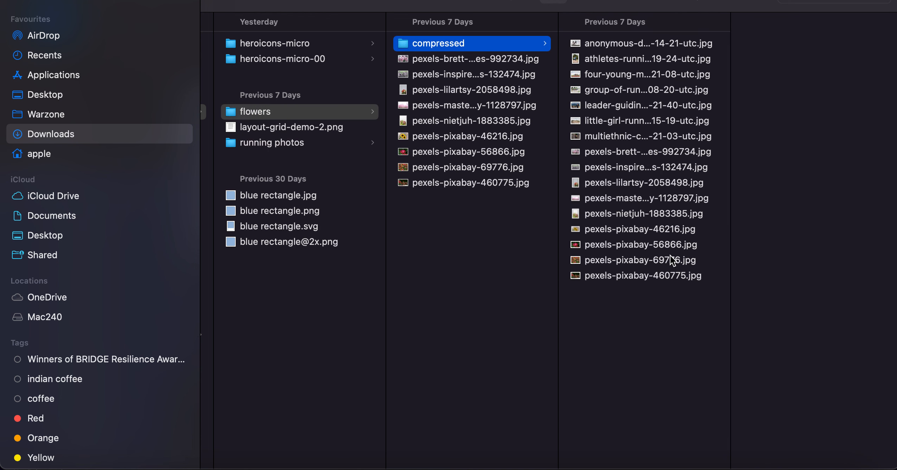
pyautogui.moveTo(715, 329); pyautogui.dragTo(607, 32)
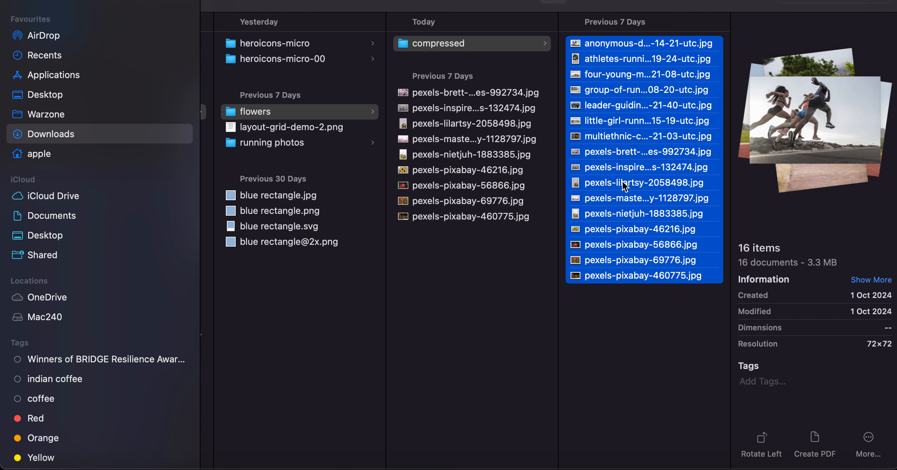
# Switch to Figma and load twelve images for placing from the flowers compressed folder, from the first JPG through pexels-nietjuh-1883385.jpg
pyautogui.press('super+Tab')
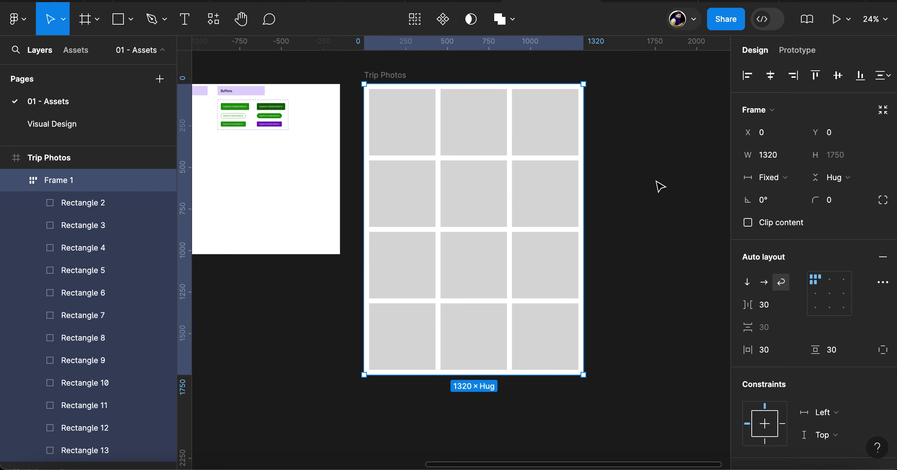
pyautogui.doubleClick(393, 134)
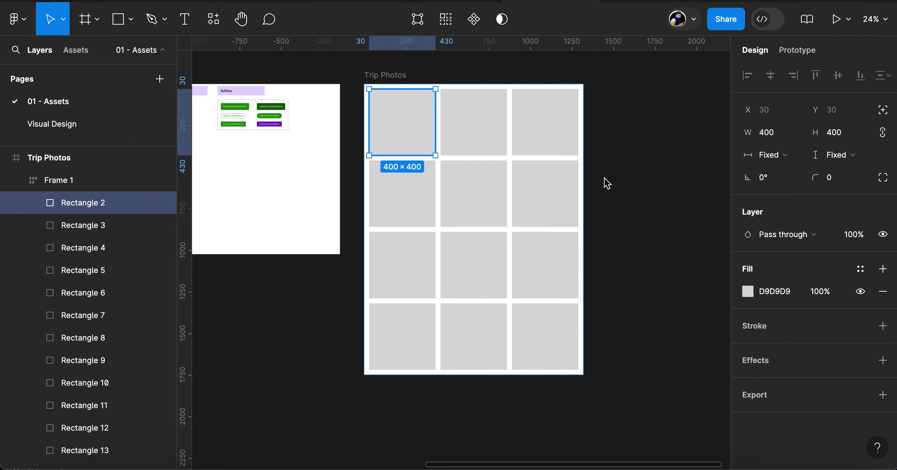
pyautogui.press('super+shift+k')
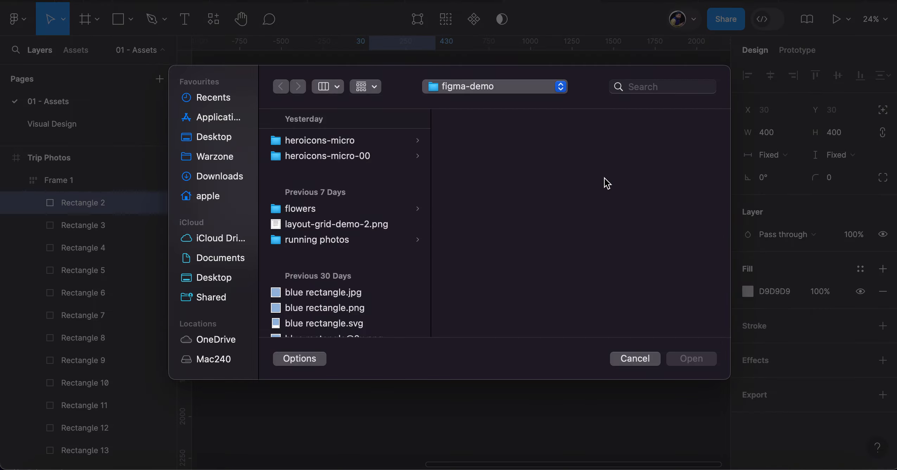
pyautogui.click(214, 178)
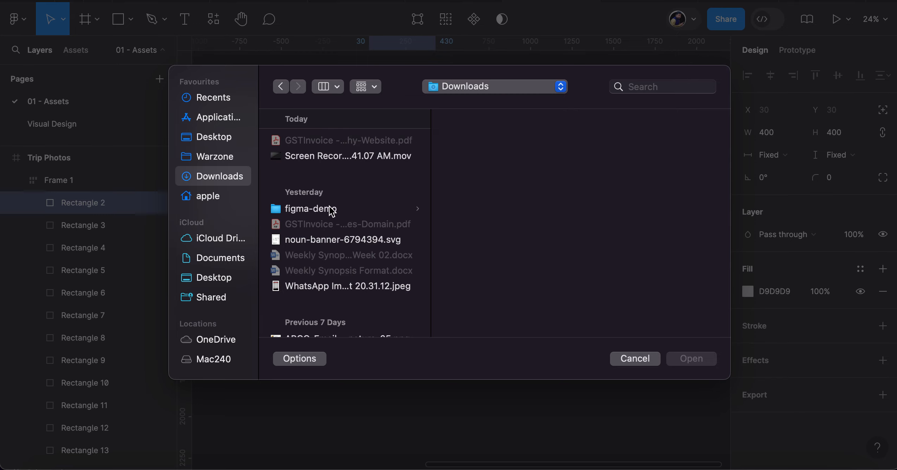
pyautogui.click(332, 211)
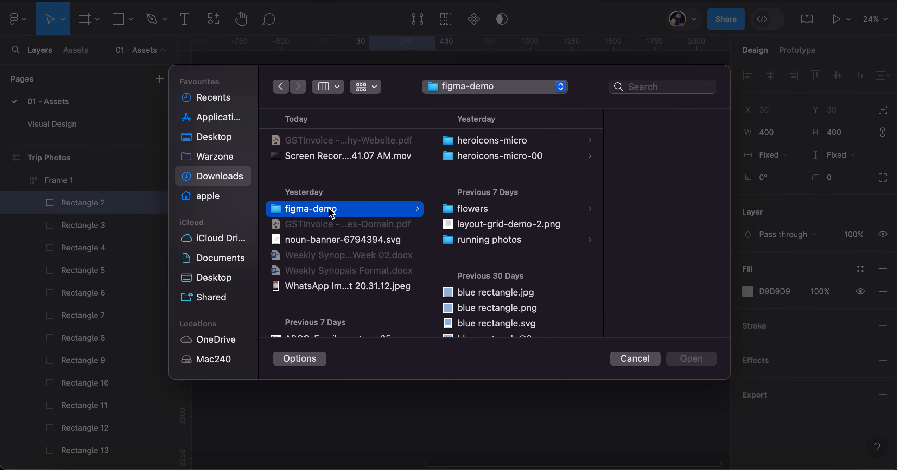
pyautogui.click(484, 209)
pyautogui.click(629, 141)
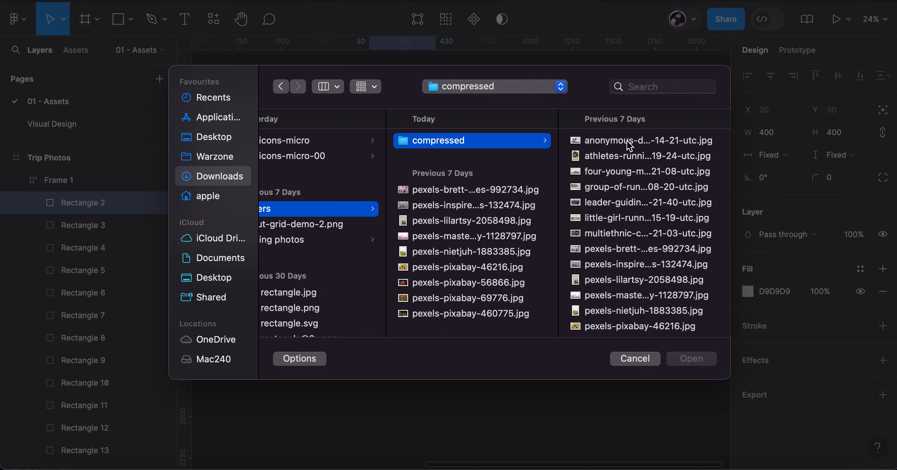
pyautogui.click(629, 140)
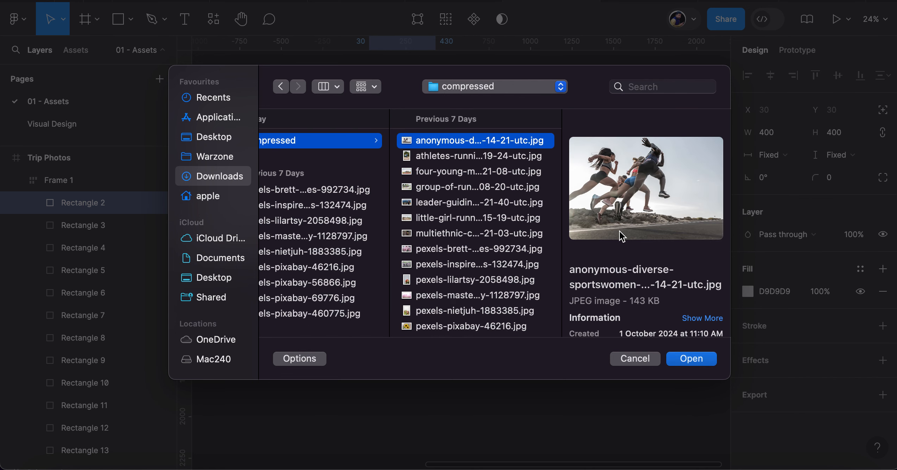
pyautogui.keyDown('shift'); pyautogui.click(440, 310); pyautogui.keyUp('shift')
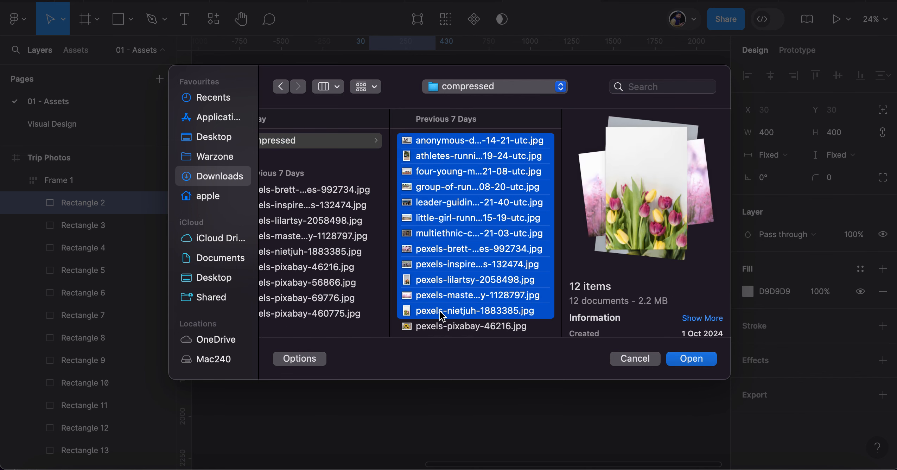
pyautogui.click(701, 361)
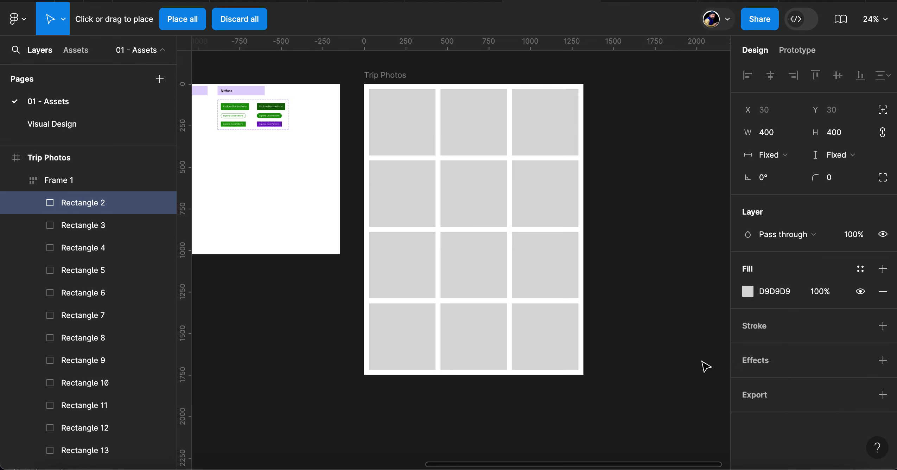
# Place the twelve loaded images into the grey placeholder squares of the Trip Photos grid, one image per square
pyautogui.click(387, 117)
pyautogui.click(472, 118)
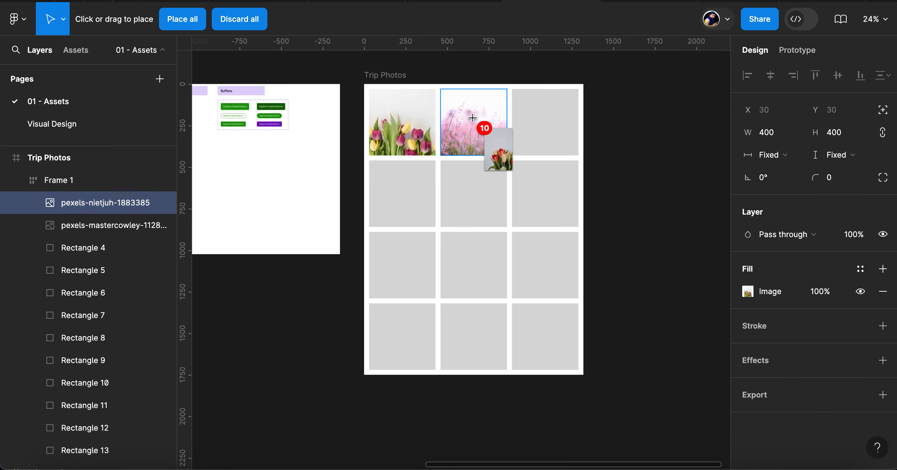
pyautogui.click(530, 119)
pyautogui.click(409, 194)
pyautogui.click(473, 195)
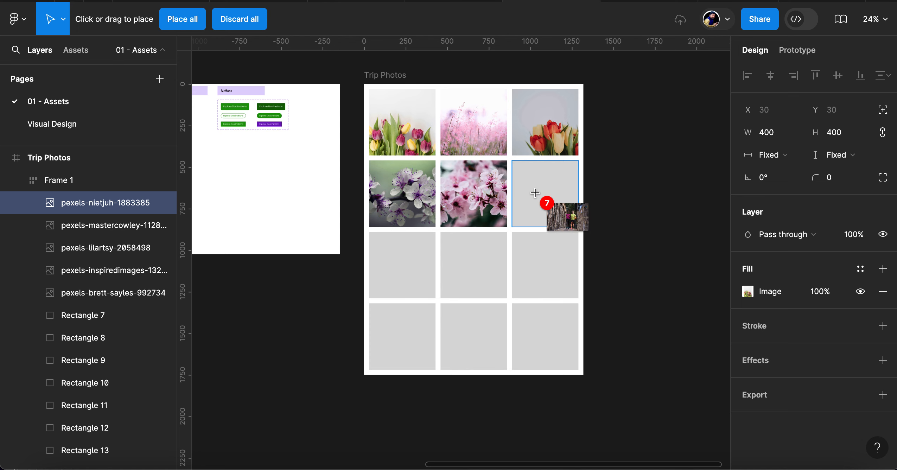
pyautogui.click(545, 194)
pyautogui.click(546, 262)
pyautogui.click(464, 269)
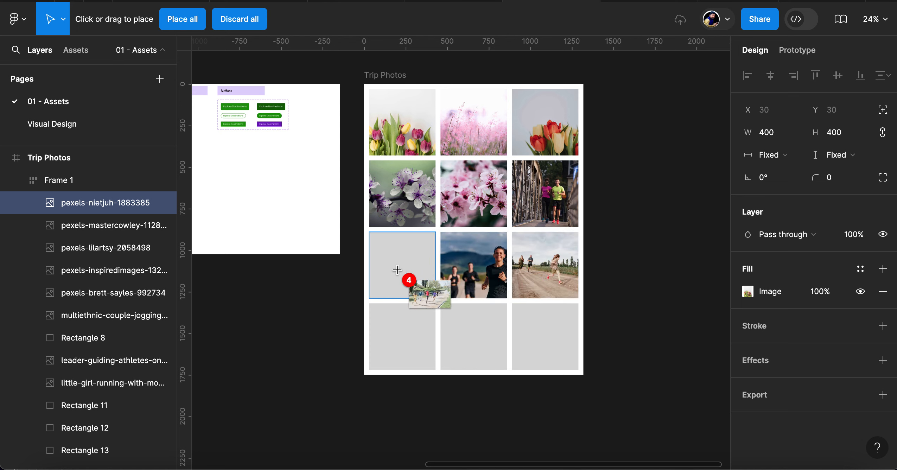
pyautogui.click(402, 265)
pyautogui.click(410, 338)
pyautogui.click(486, 331)
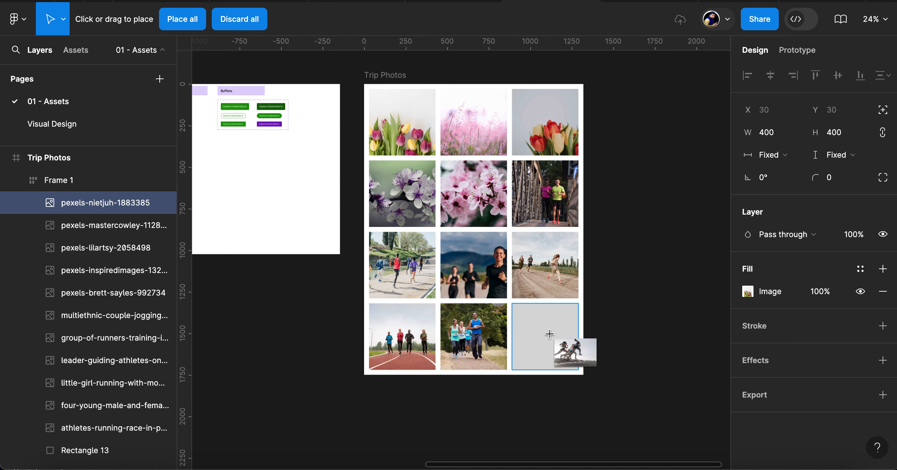
pyautogui.click(553, 338)
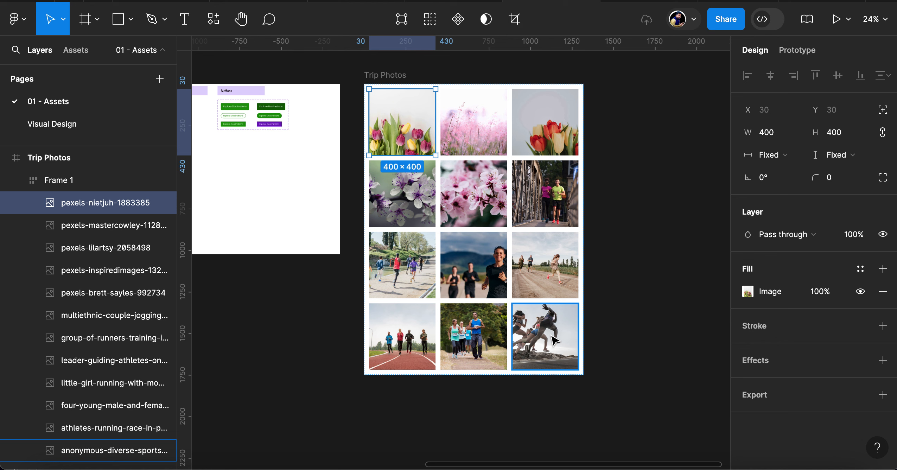
# Ungroup Frame 1 so that the twelve images sit directly inside the Trip Photos frame
pyautogui.click(379, 77)
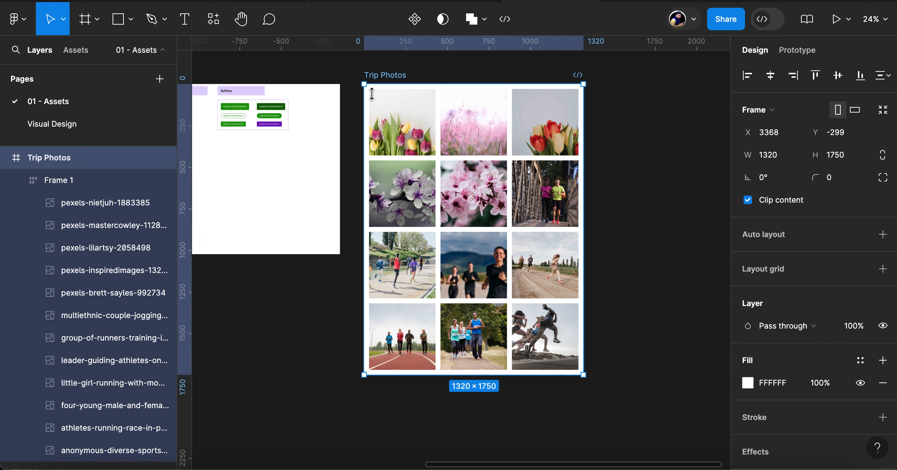
pyautogui.click(60, 183)
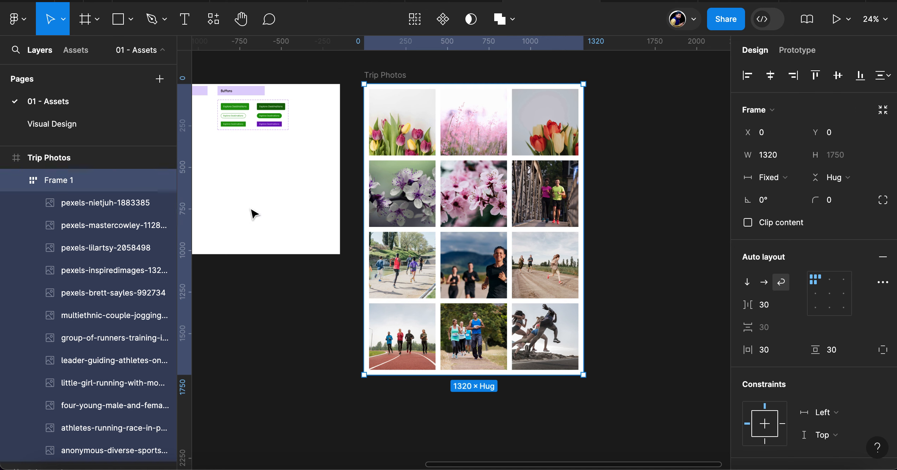
pyautogui.hotkey('ctrl', 'shift', 'g')
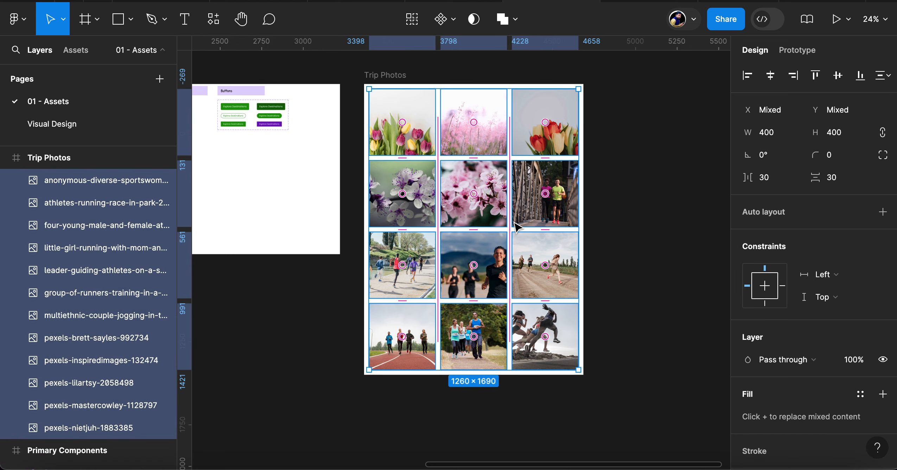
pyautogui.click(454, 22)
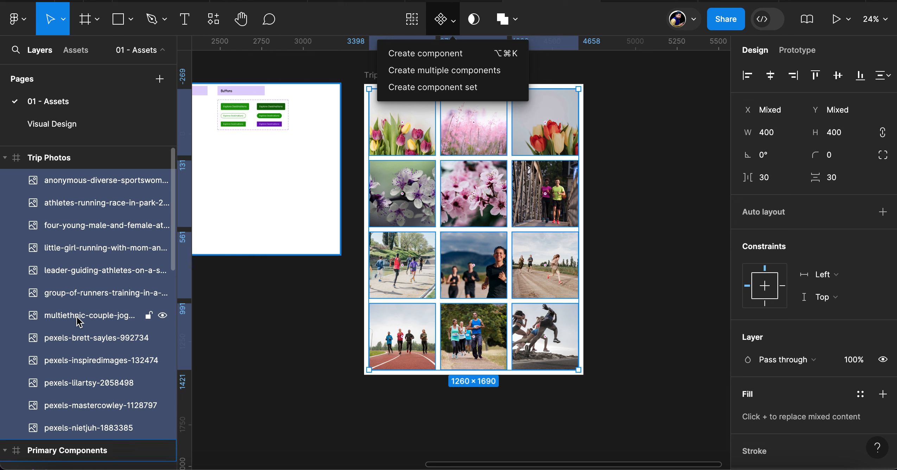
# Batch rename the twelve selected photo layers to "image" followed by a two-digit ascending number starting from 1
pyautogui.press('super+r')
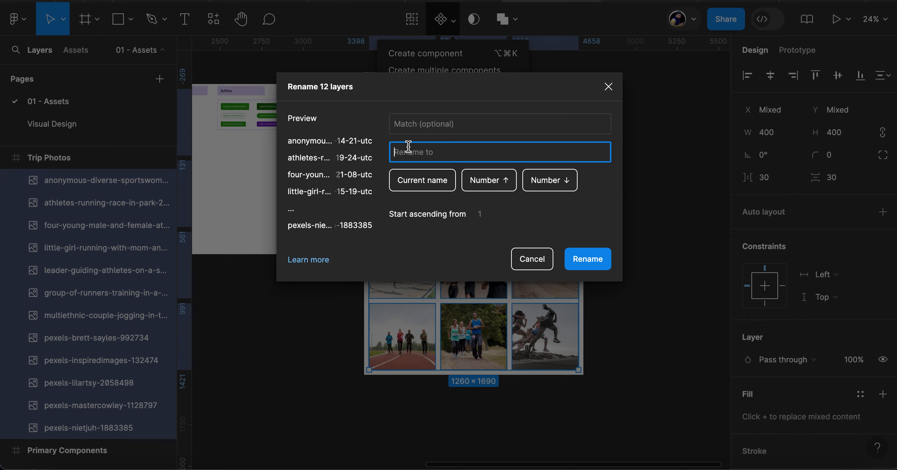
pyautogui.write('picture')
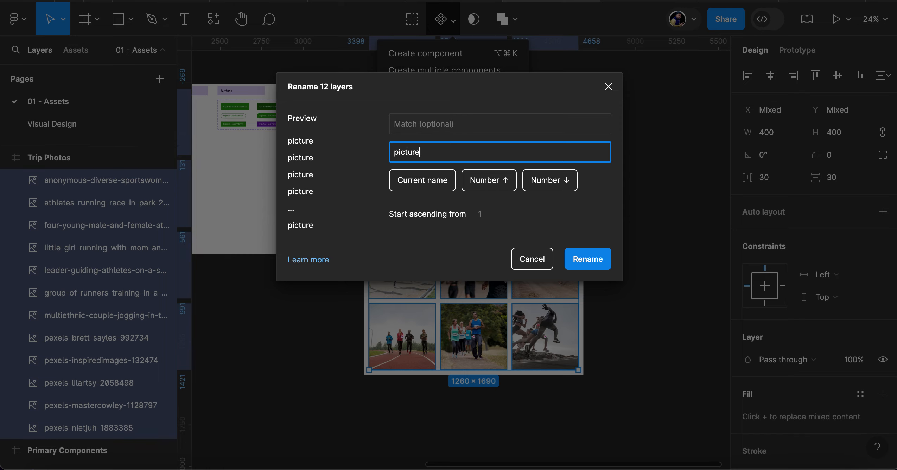
pyautogui.press('super+a')
pyautogui.press('BackSpace')
pyautogui.write('Image')
pyautogui.press('BackSpace')
pyautogui.press('BackSpace')
pyautogui.press('BackSpace')
pyautogui.press('BackSpace')
pyautogui.press('BackSpace')
pyautogui.write('image')
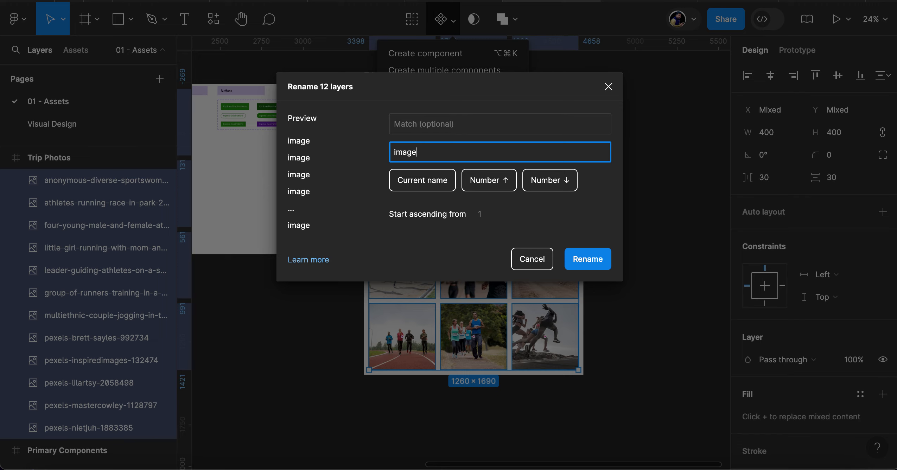
pyautogui.click(493, 187)
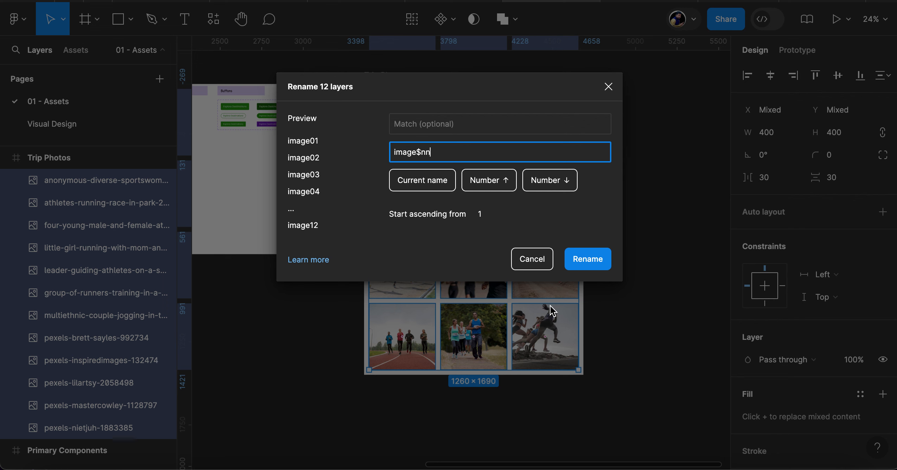
pyautogui.click(591, 262)
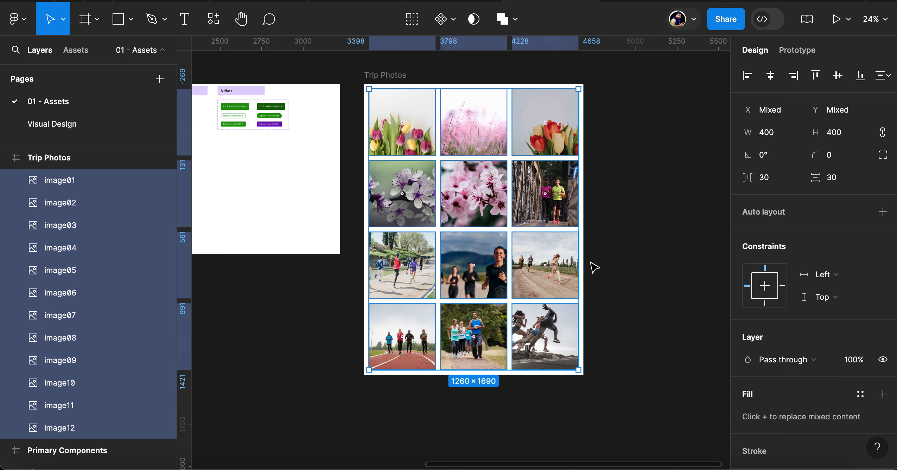
# Convert the twelve selected images in the Trip Photos frame into multiple separate components
pyautogui.scroll(-2, 98, 397)
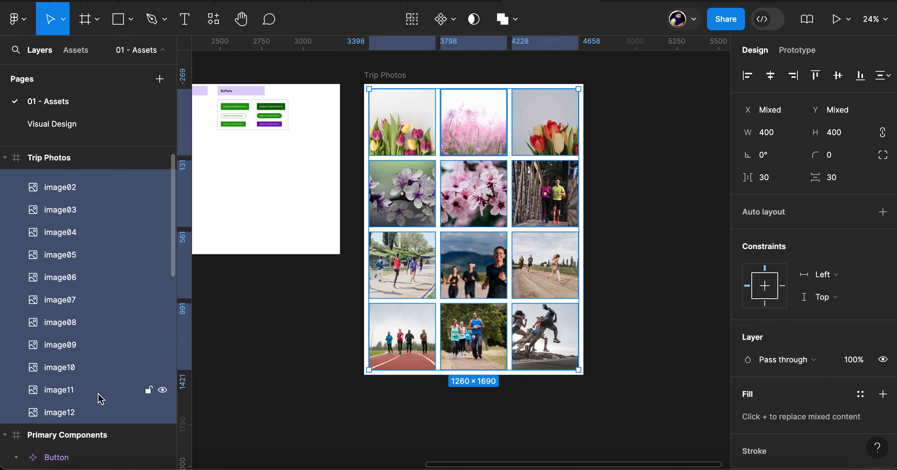
pyautogui.scroll(2, 495, 170)
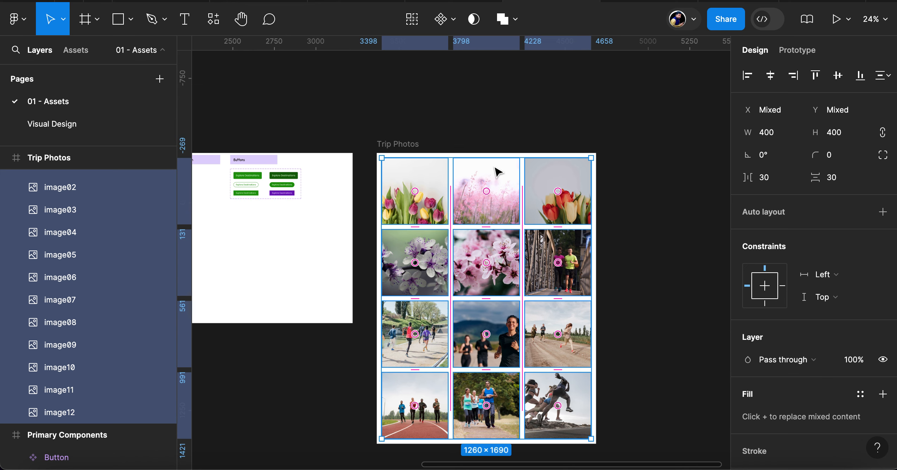
pyautogui.click(454, 22)
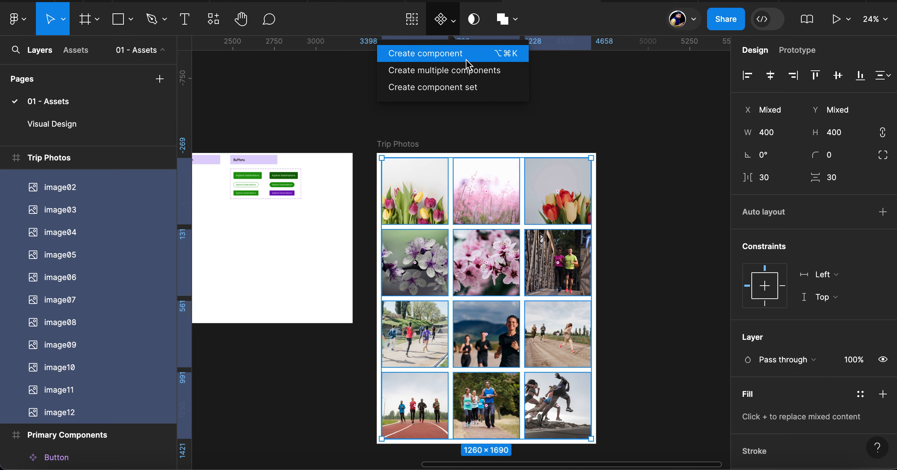
pyautogui.click(488, 71)
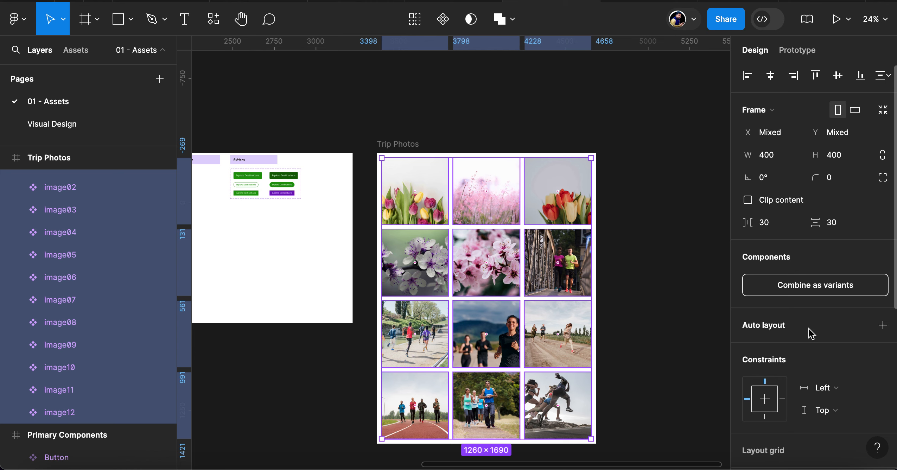
pyautogui.scroll(-3, 809, 329)
pyautogui.scroll(1, 808, 329)
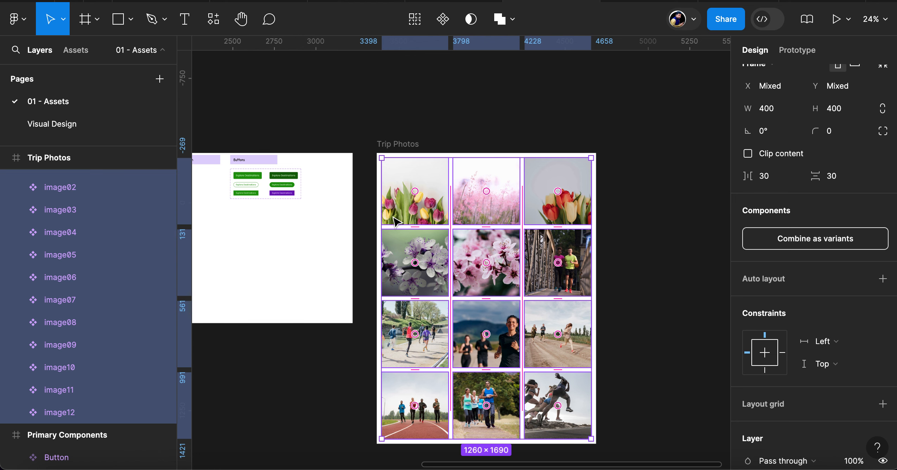
pyautogui.scroll(-3, 393, 222)
pyautogui.hscroll(-5, 393, 221)
pyautogui.hscroll(2, 393, 217)
pyautogui.scroll(1, 393, 218)
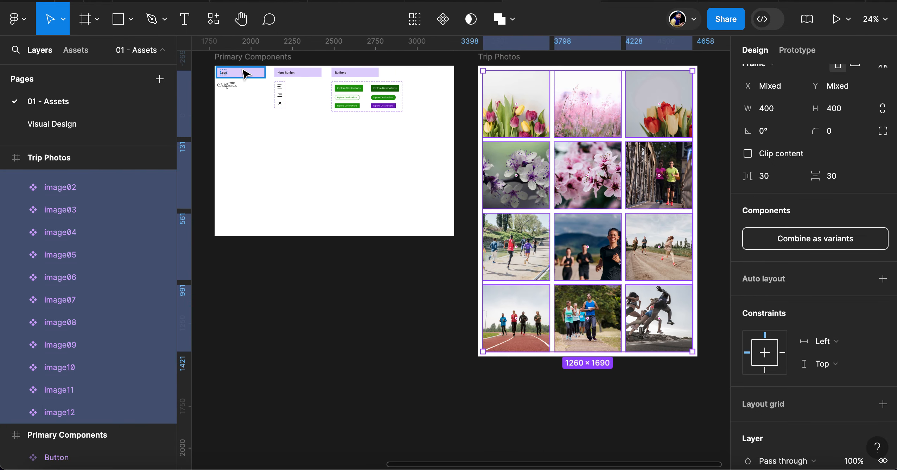
# On the Visual Design page, insert an instance of the image01 trip photo into the Trip Card, below its image placeholder
pyautogui.click(49, 125)
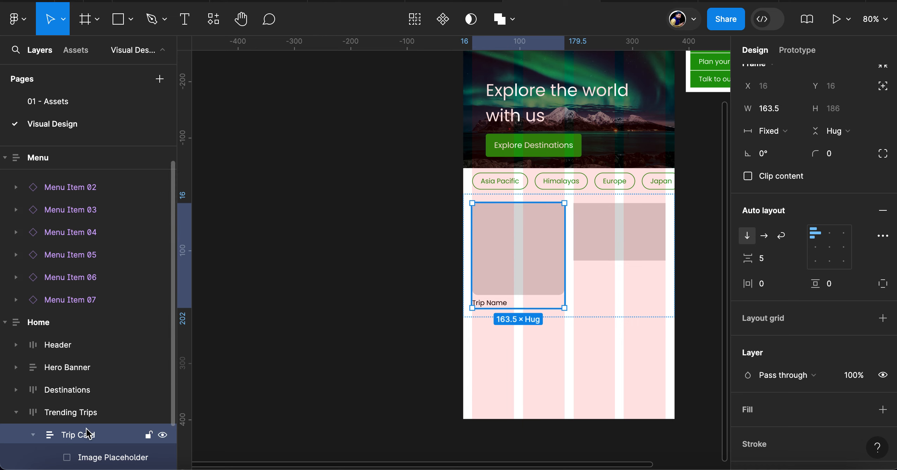
pyautogui.scroll(-2, 86, 432)
pyautogui.click(117, 419)
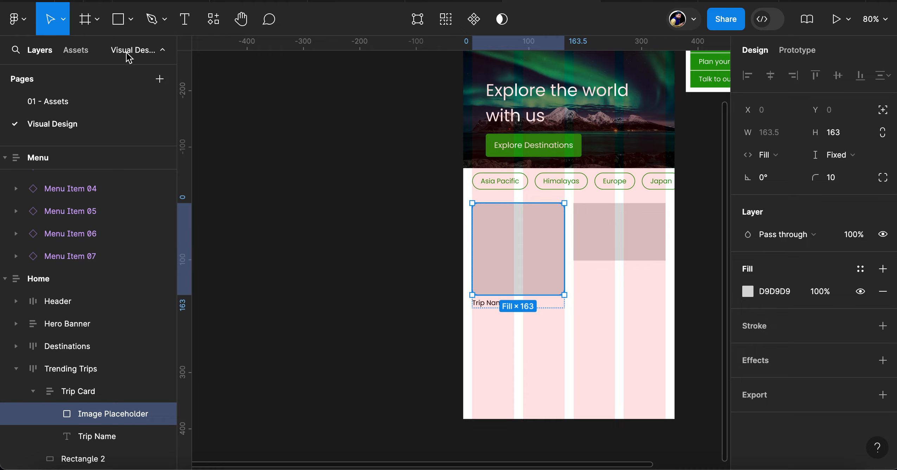
pyautogui.click(77, 53)
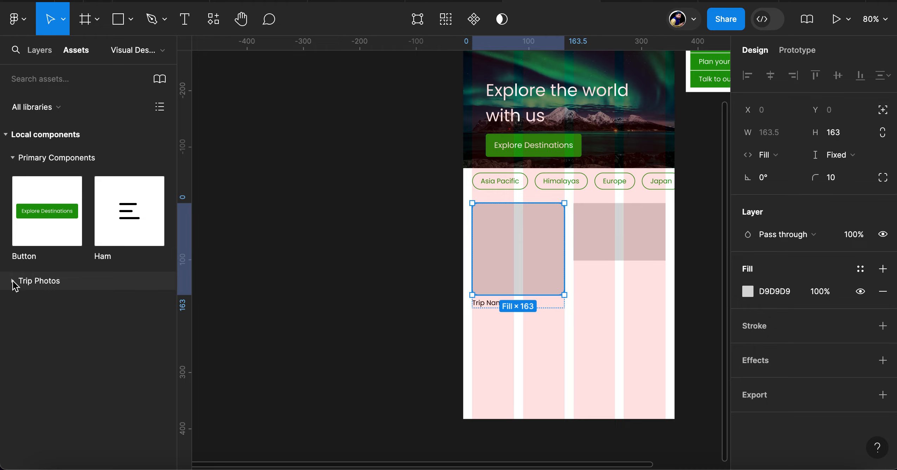
pyautogui.press('Escape')
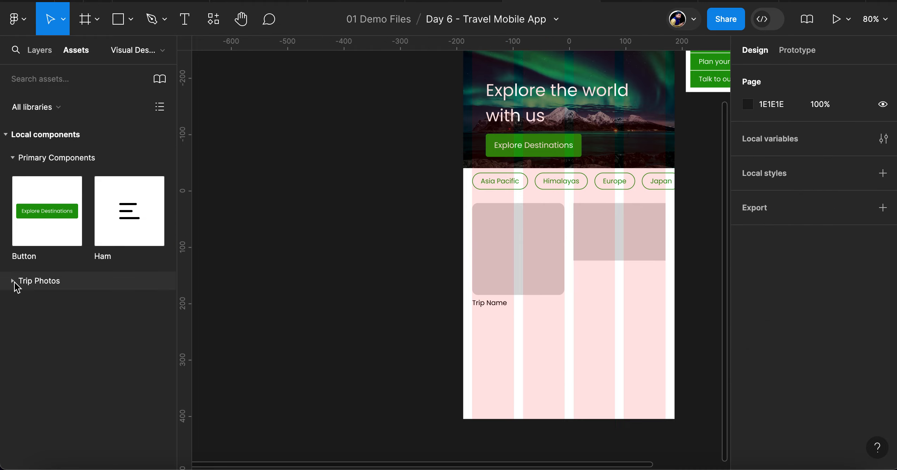
pyautogui.click(15, 282)
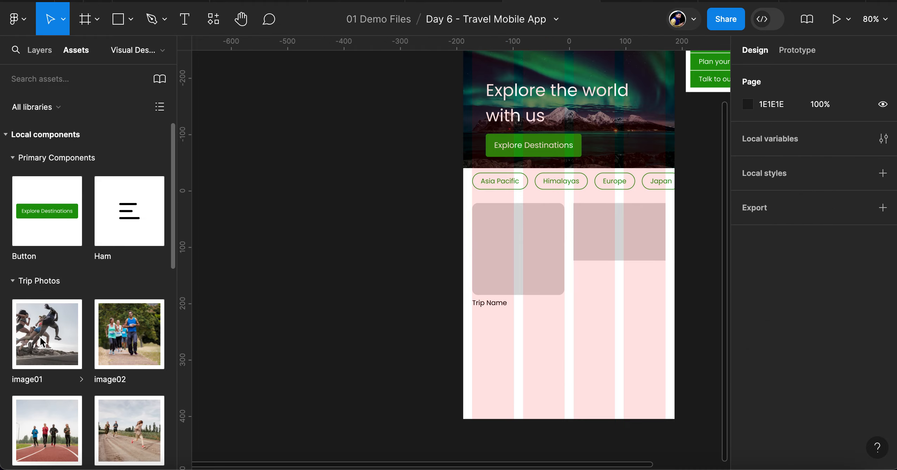
pyautogui.moveTo(49, 342); pyautogui.dragTo(519, 265)
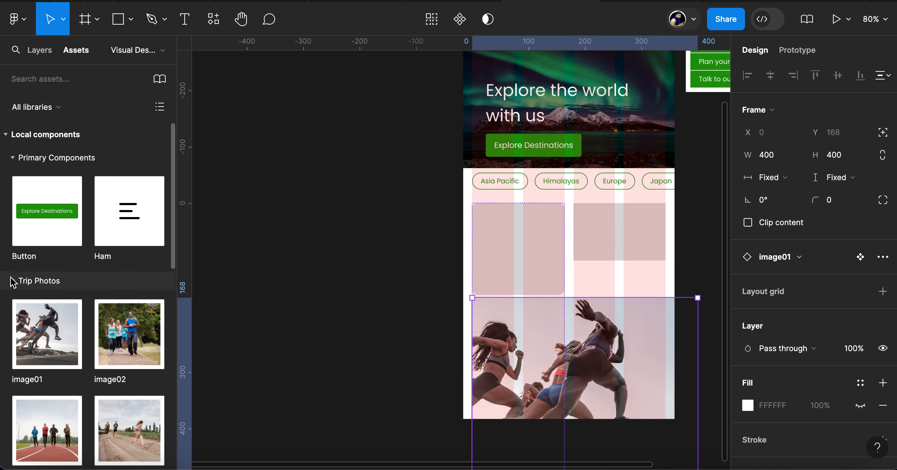
# Delete the grey Image Placeholder rectangle from the Trip Card
pyautogui.click(35, 50)
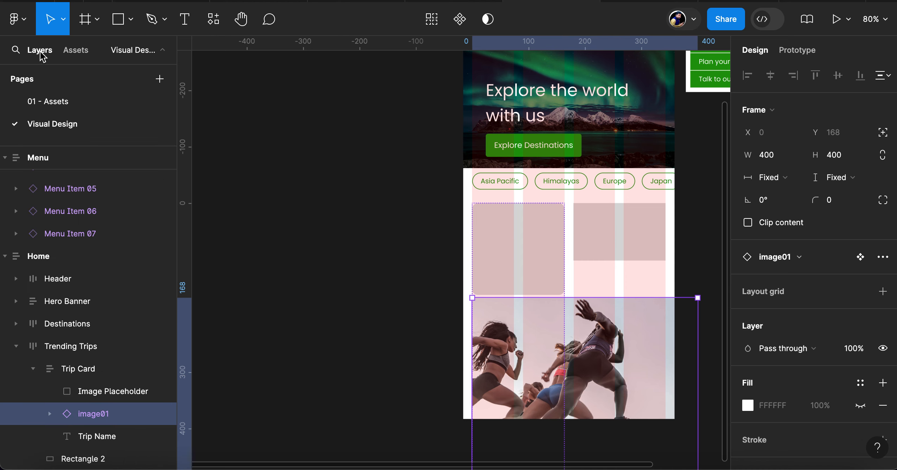
pyautogui.scroll(-5, 591, 324)
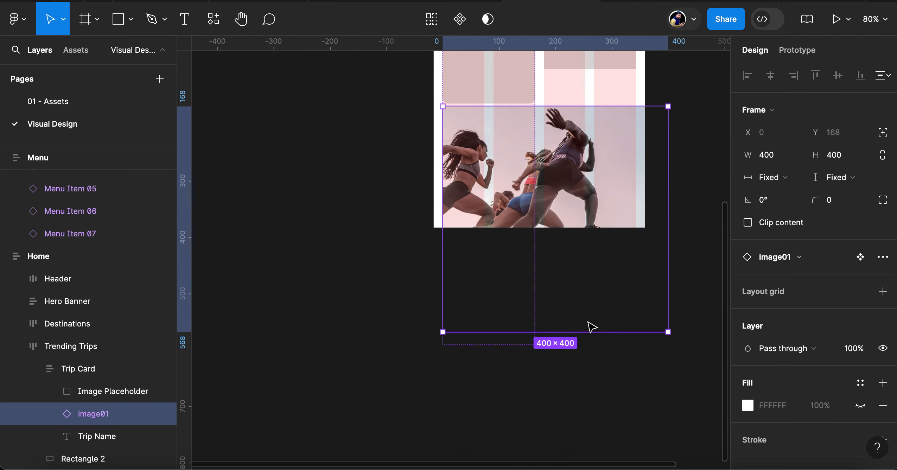
pyautogui.scroll(2, 592, 315)
pyautogui.click(520, 208)
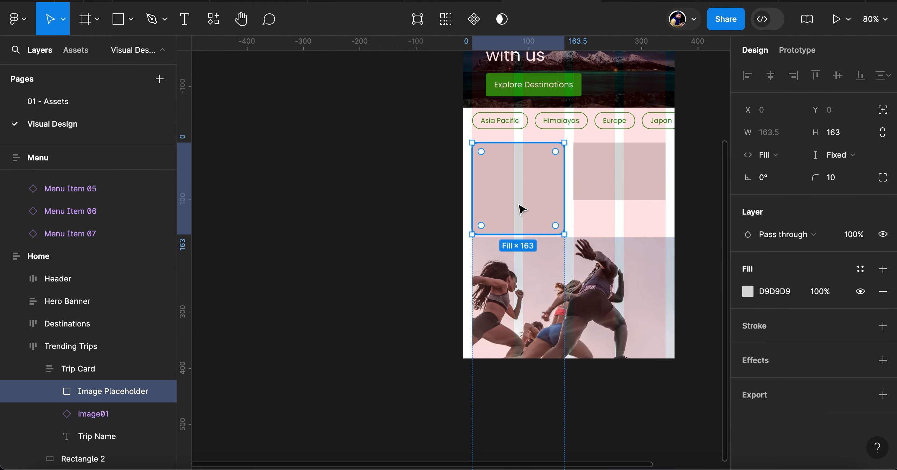
pyautogui.press('Delete')
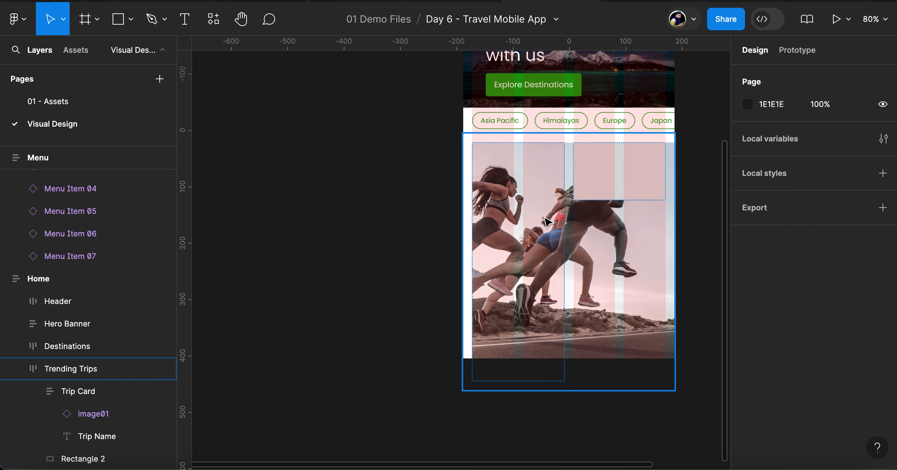
# Resize the image01 instance in the Trip Card to 163 by 163 and set its horizontal resizing to Fill
pyautogui.click(100, 417)
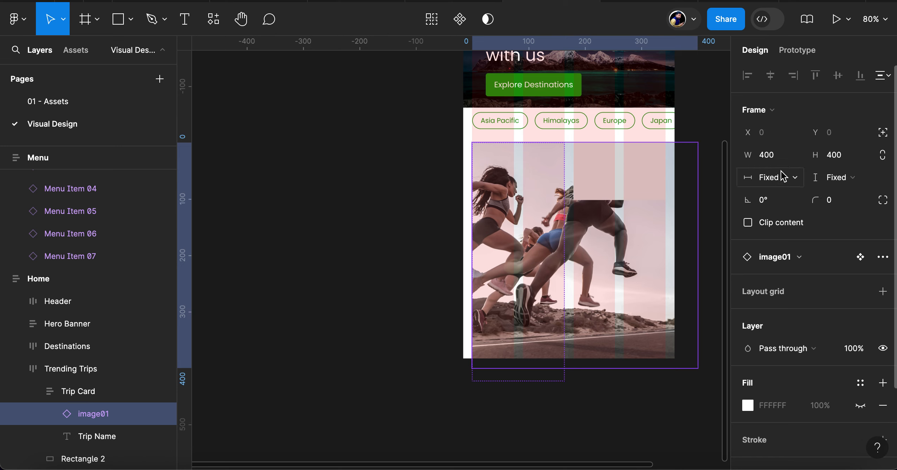
pyautogui.click(769, 157)
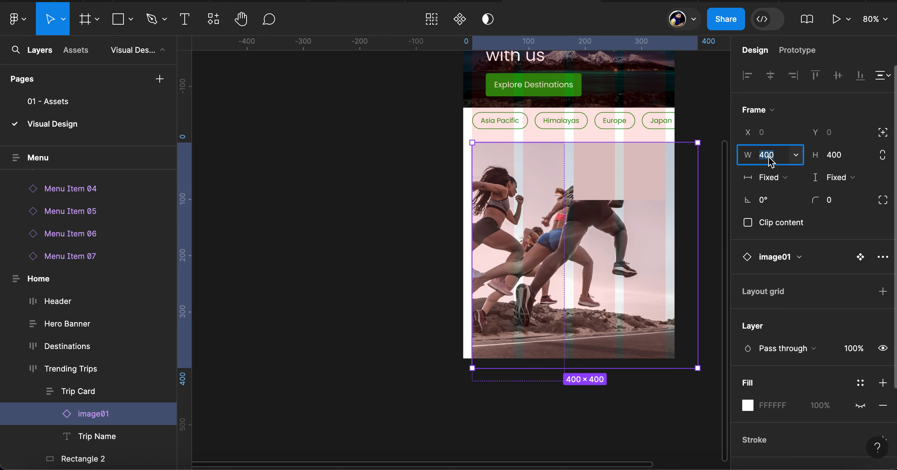
pyautogui.write('163')
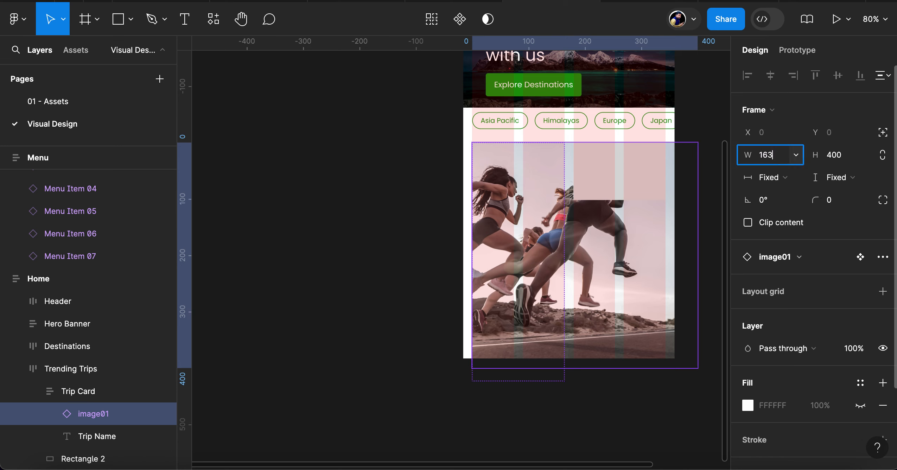
pyautogui.press('Tab')
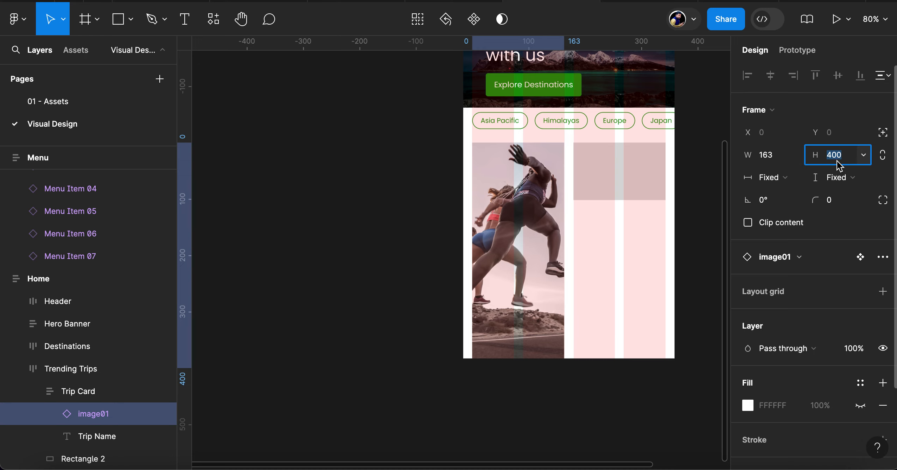
pyautogui.write('163')
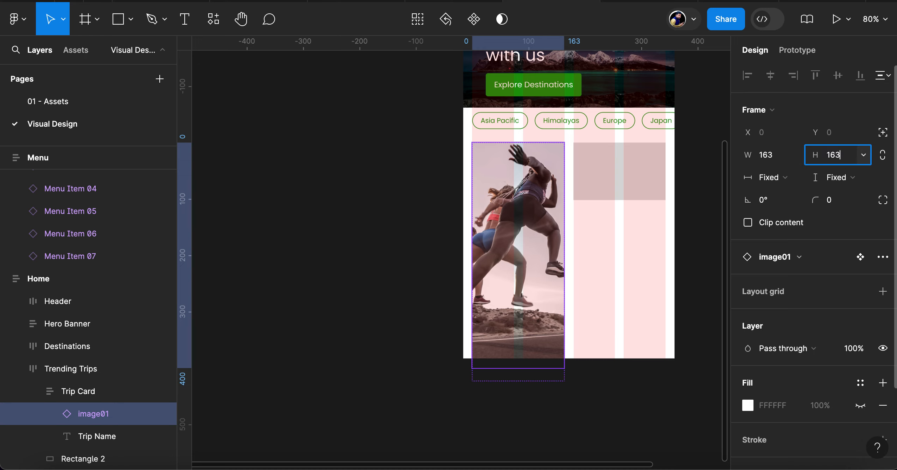
pyautogui.press('Return')
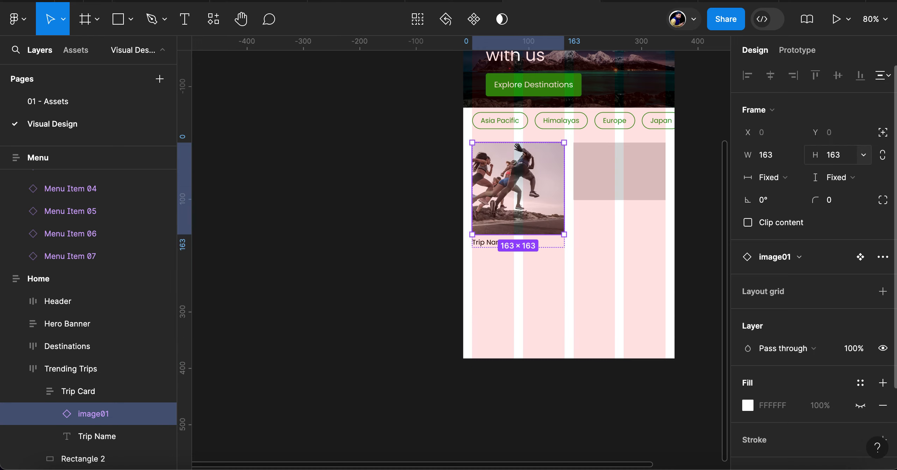
pyautogui.click(797, 180)
pyautogui.click(802, 195)
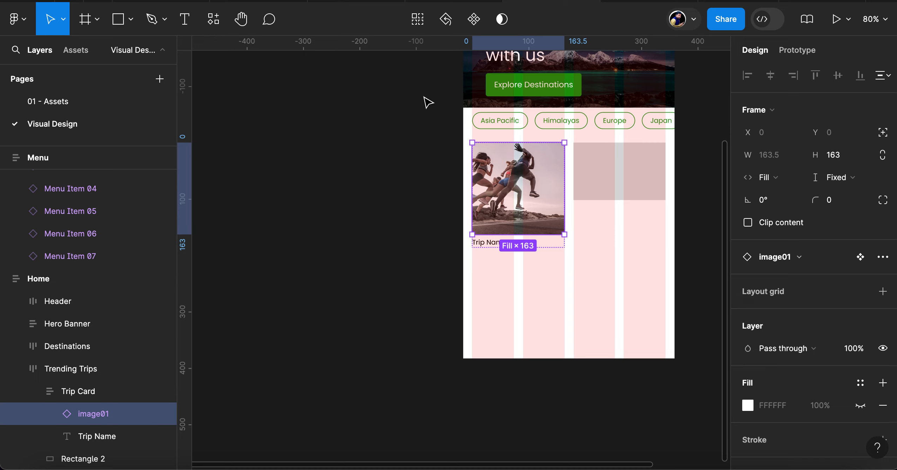
# Turn the Trip Card into a component and give it a text property named "Trip Name" with the value "Goa - 4days 3 nights"
pyautogui.click(91, 392)
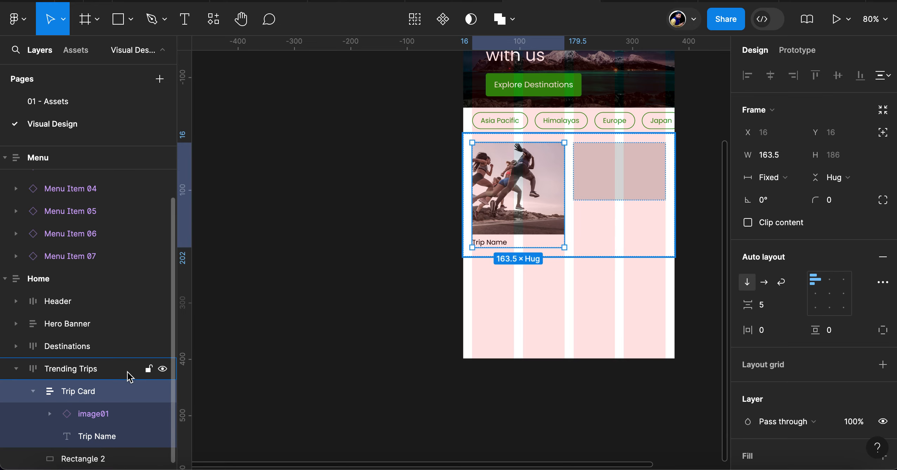
pyautogui.click(443, 20)
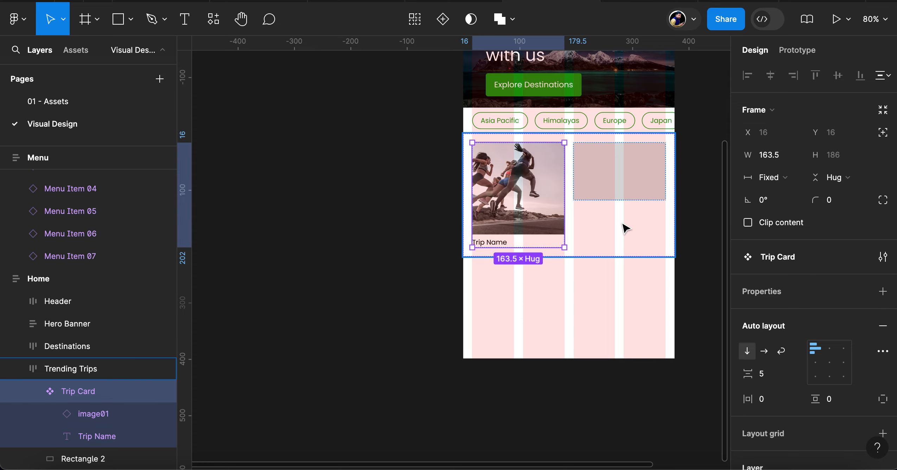
pyautogui.scroll(-1, 779, 262)
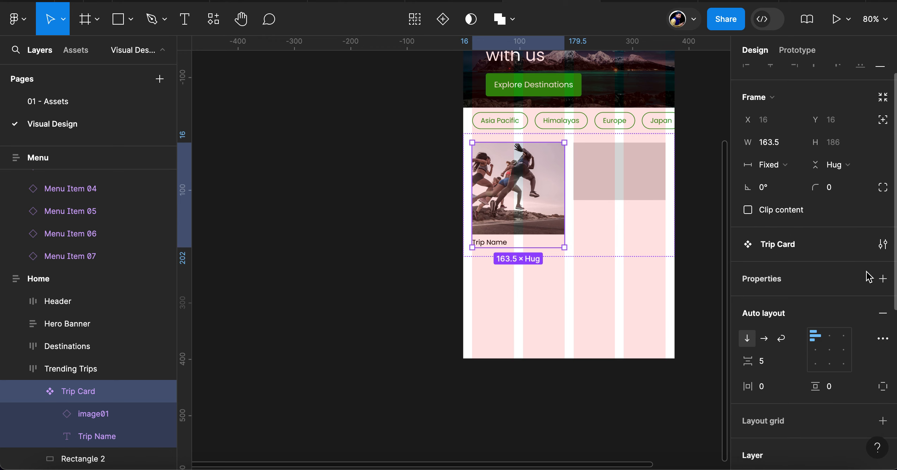
pyautogui.click(884, 280)
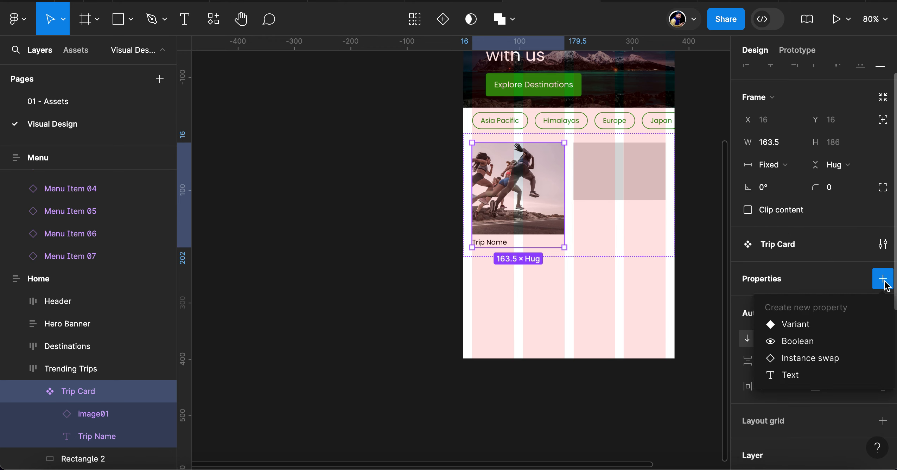
pyautogui.click(794, 376)
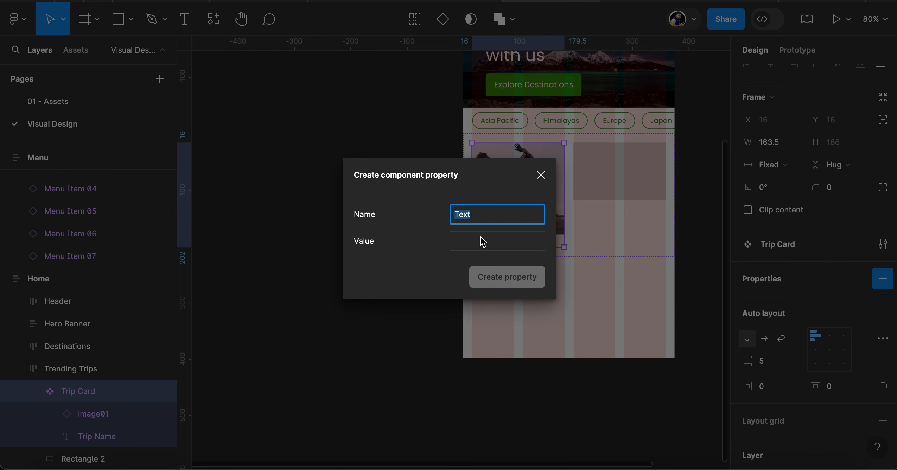
pyautogui.write('Trip Name')
pyautogui.click(493, 240)
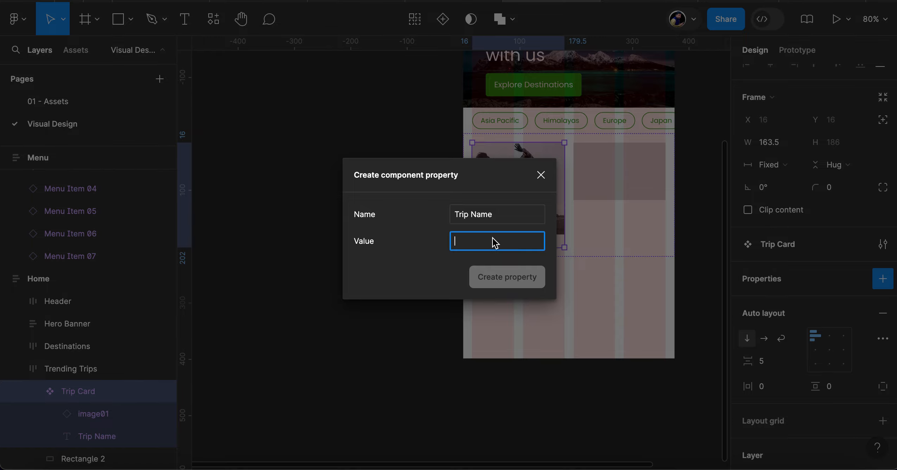
pyautogui.write('4day')
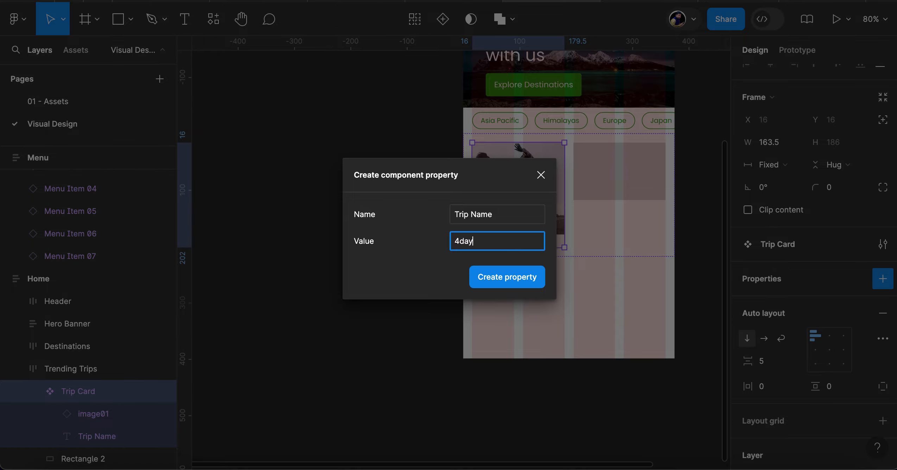
pyautogui.write('s')
pyautogui.write(' 3 nights')
pyautogui.write('Goa -')
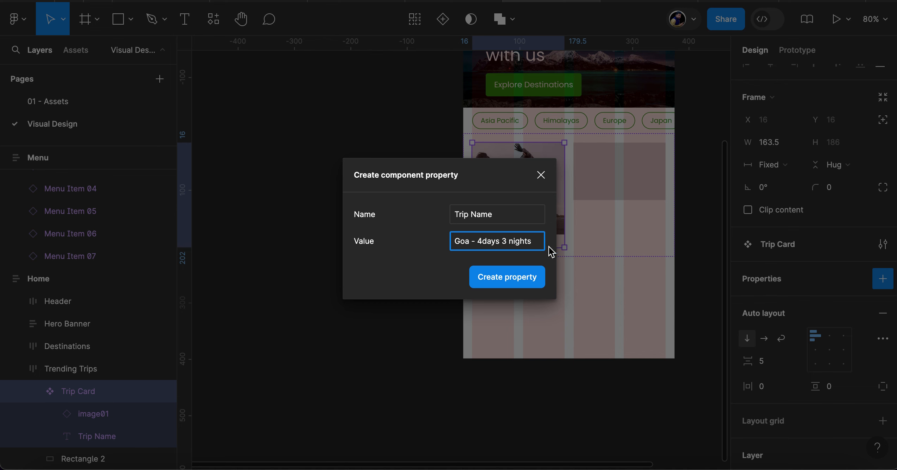
pyautogui.click(510, 283)
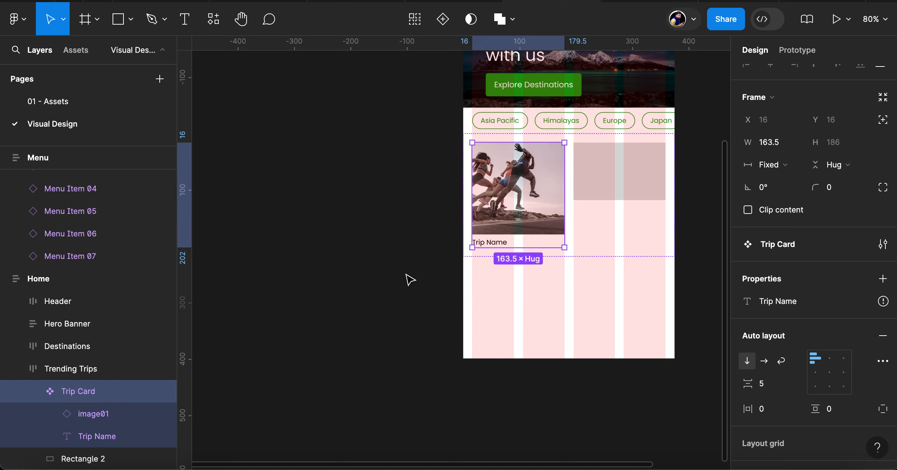
# Link the content of the Trip Card's text layer to the Trip Name property
pyautogui.click(101, 437)
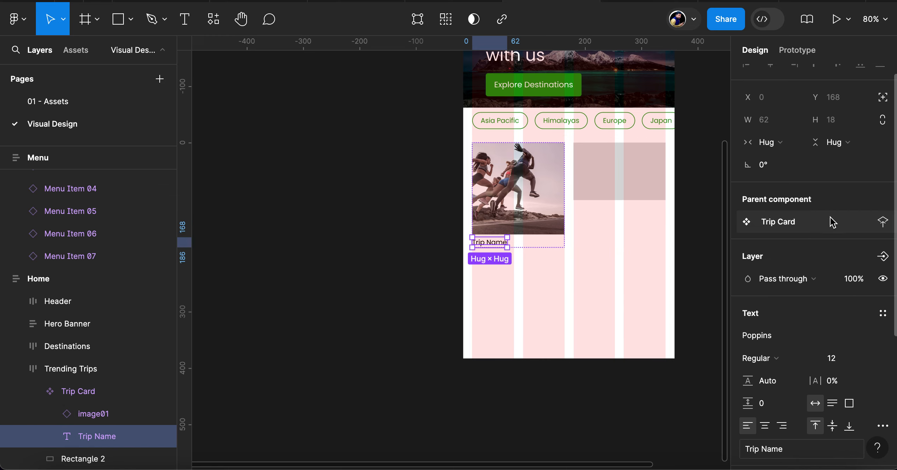
pyautogui.scroll(-3, 793, 387)
pyautogui.scroll(-3, 793, 394)
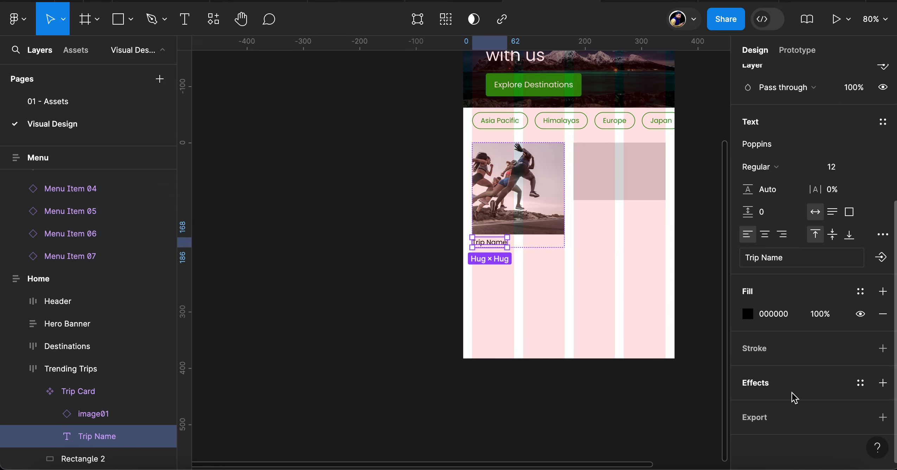
pyautogui.click(881, 258)
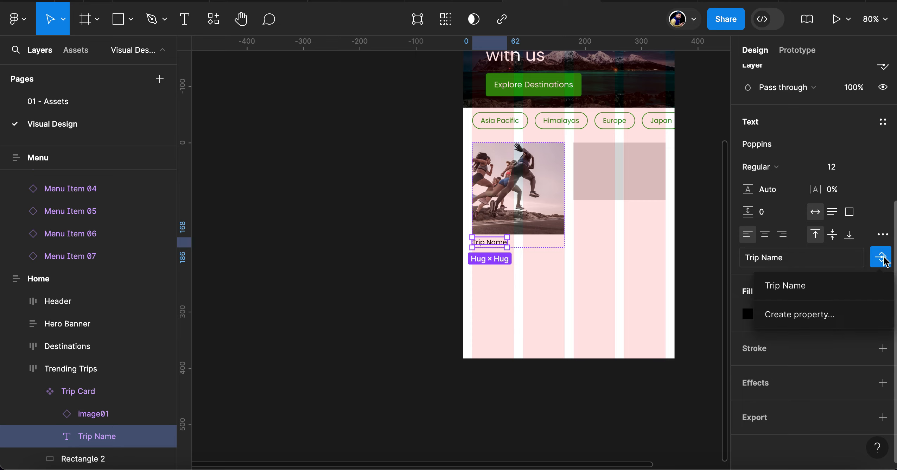
pyautogui.click(786, 288)
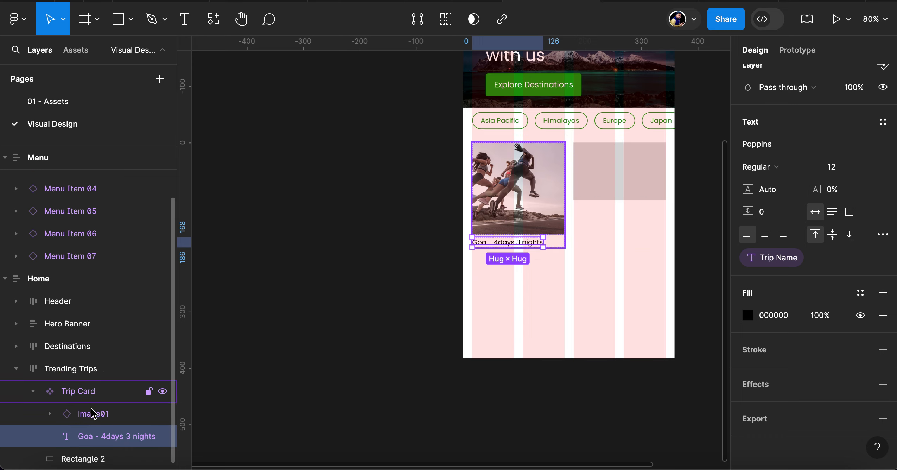
# Start a new instance swap property on the Trip Card component, named "Image", with image01 from Trip Photos as its value
pyautogui.click(87, 394)
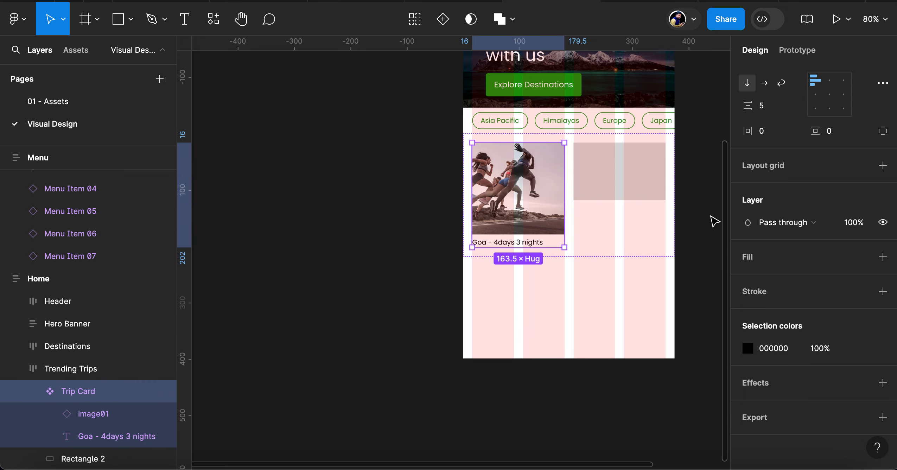
pyautogui.scroll(8, 773, 214)
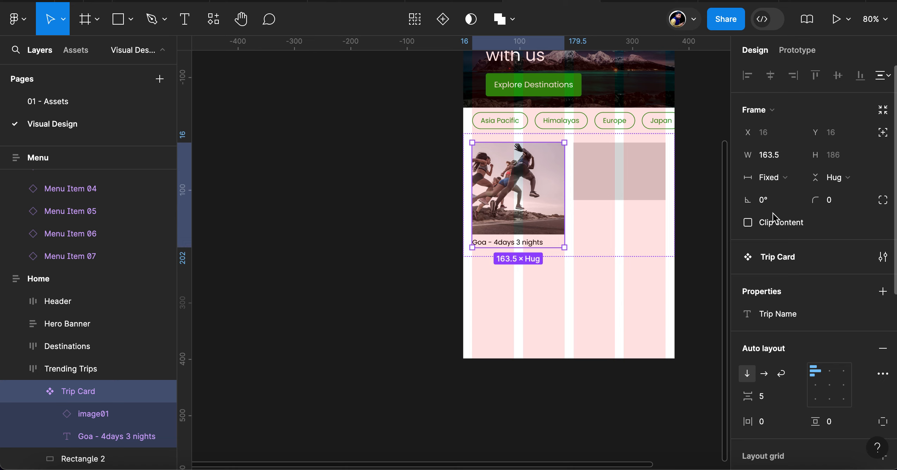
pyautogui.click(883, 291)
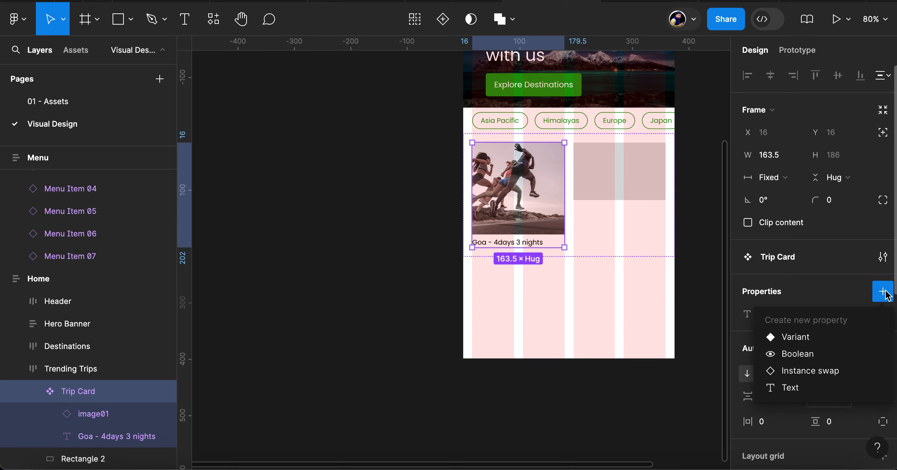
pyautogui.click(807, 371)
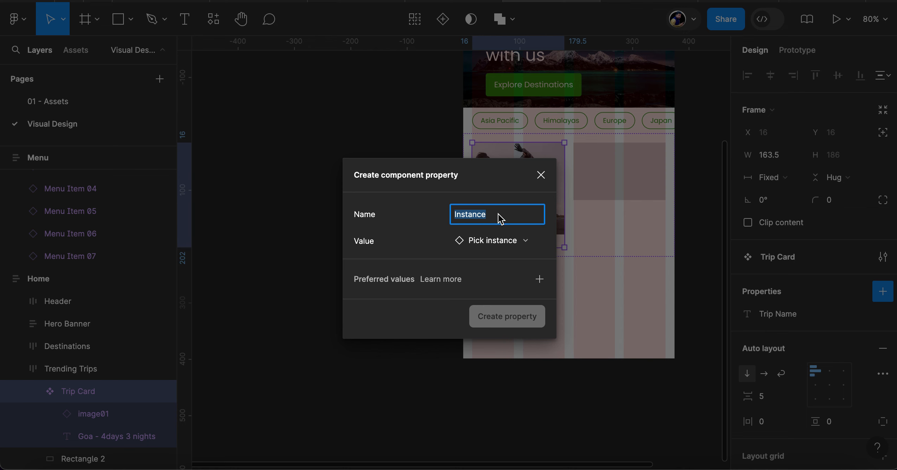
pyautogui.write('Image')
pyautogui.click(494, 242)
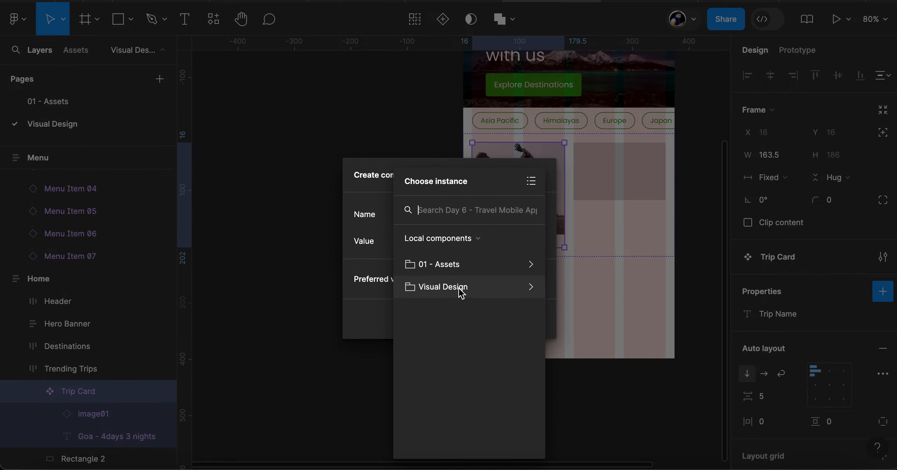
pyautogui.click(460, 268)
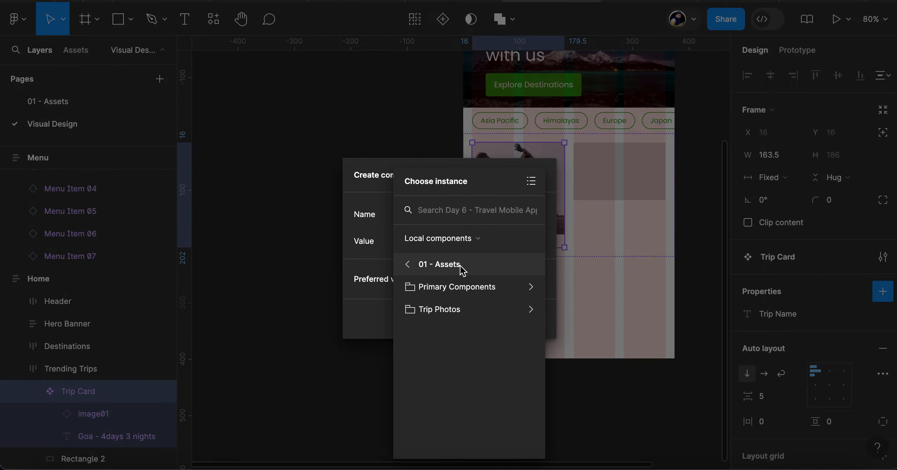
pyautogui.click(448, 312)
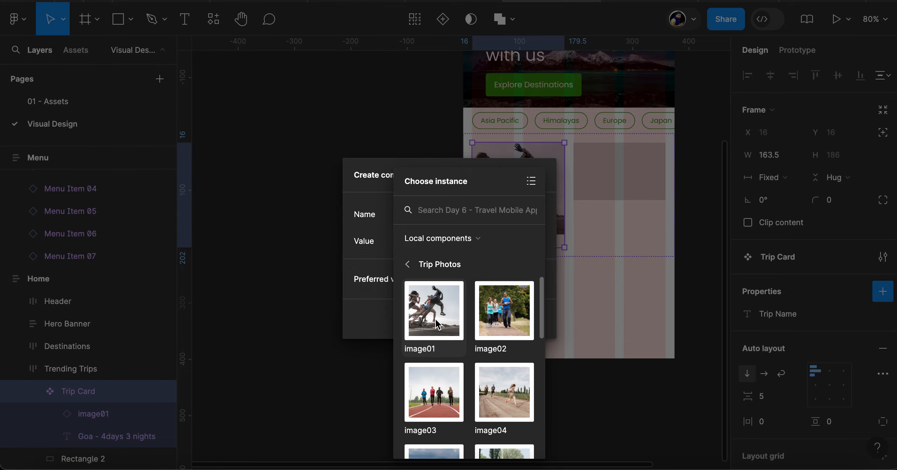
pyautogui.click(438, 322)
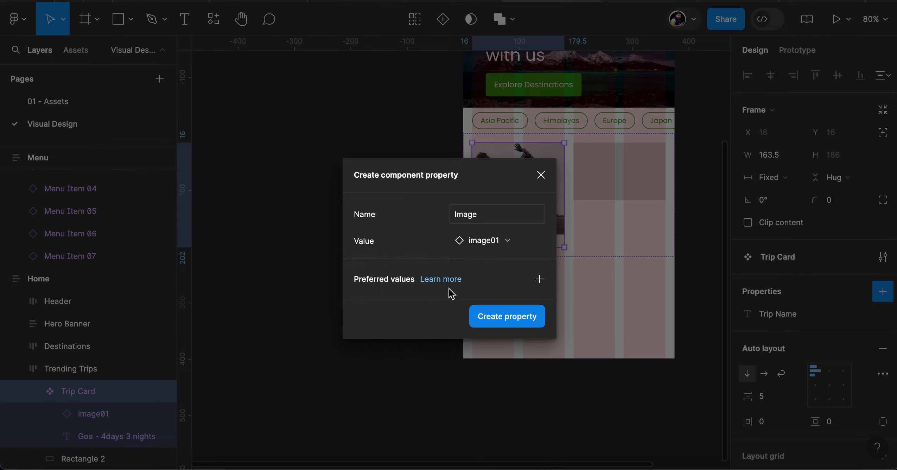
# Add image01 through image12 from Trip Photos as preferred values and create the Image property
pyautogui.click(538, 281)
pyautogui.click(596, 323)
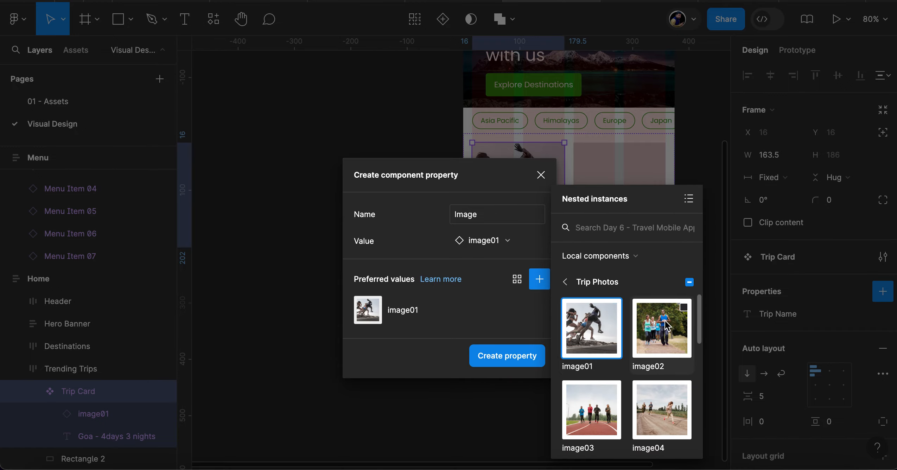
pyautogui.click(667, 330)
pyautogui.click(598, 413)
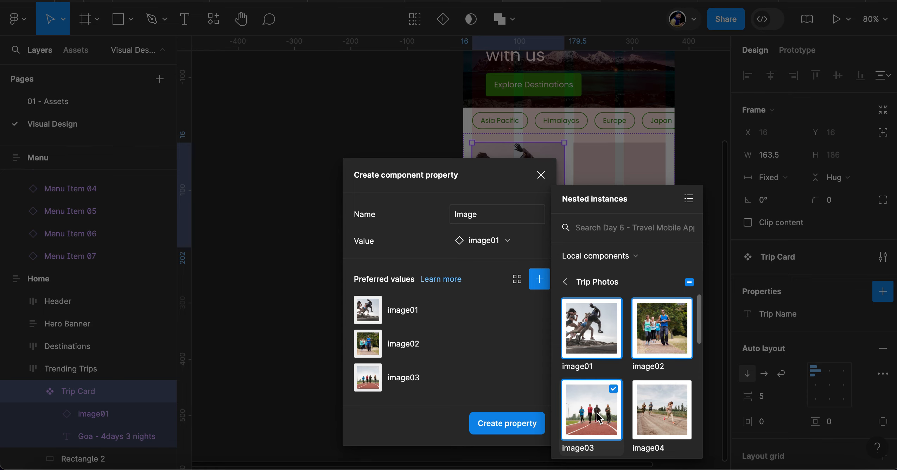
pyautogui.click(663, 413)
pyautogui.scroll(-3, 663, 413)
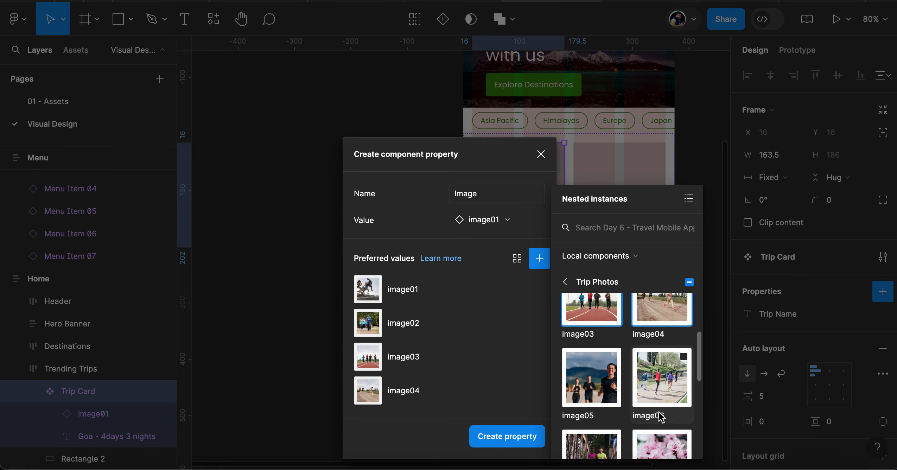
pyautogui.click(597, 382)
pyautogui.click(652, 381)
pyautogui.scroll(-3, 652, 382)
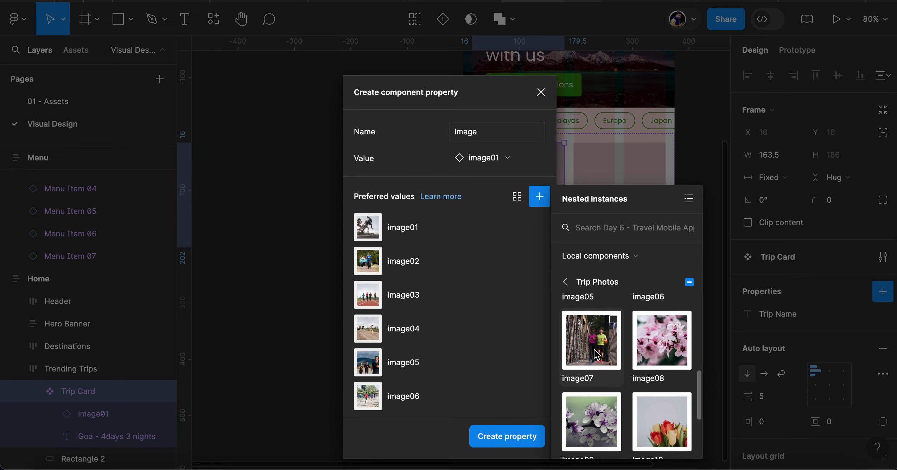
pyautogui.click(595, 342)
pyautogui.click(654, 351)
pyautogui.click(595, 421)
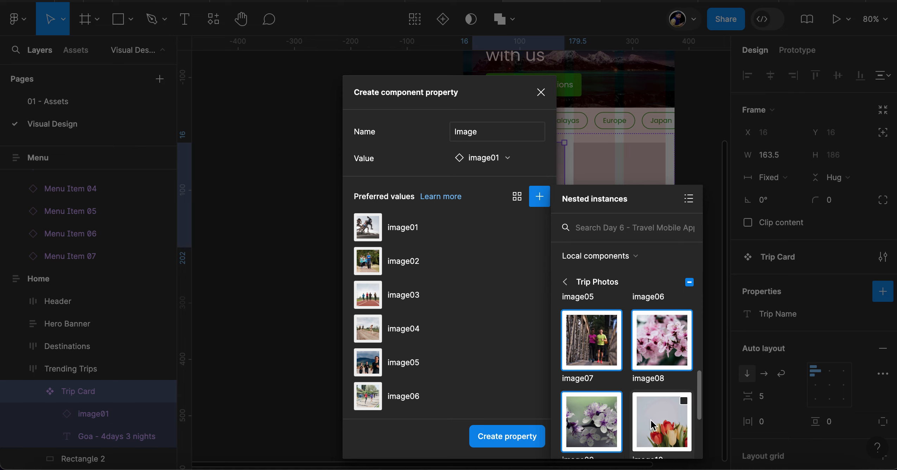
pyautogui.click(660, 421)
pyautogui.scroll(-3, 651, 422)
pyautogui.click(612, 410)
pyautogui.click(658, 410)
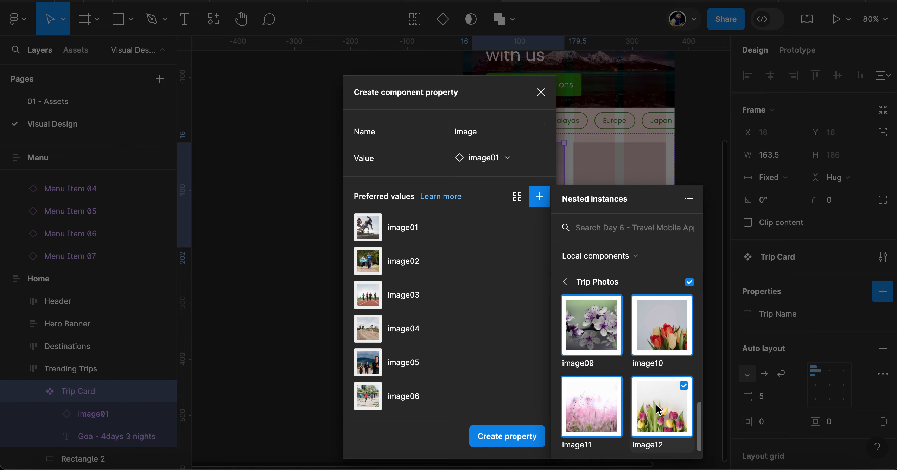
pyautogui.scroll(2, 657, 408)
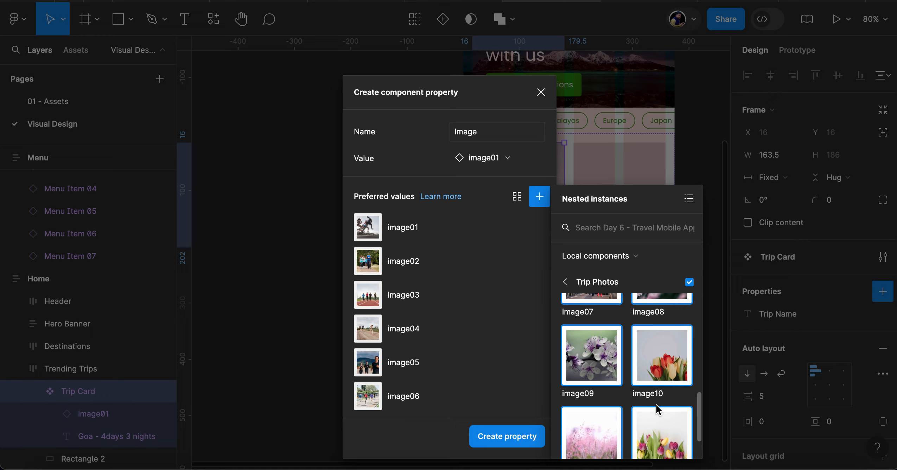
pyautogui.scroll(-5, 441, 334)
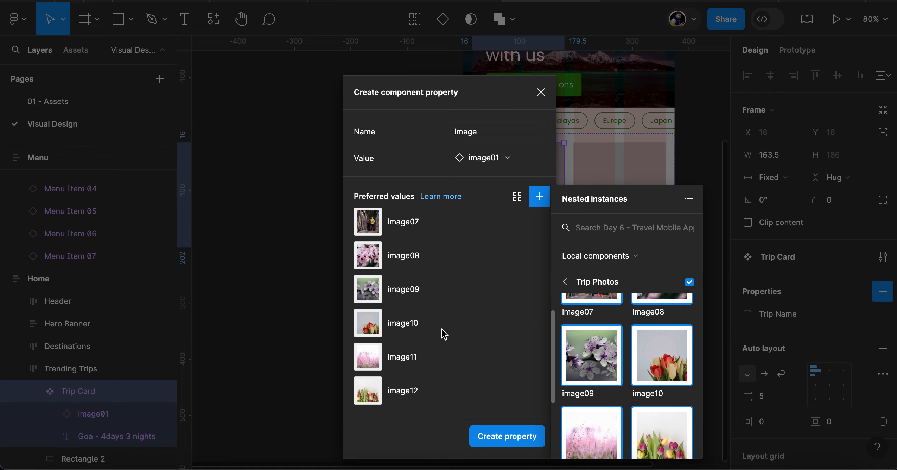
pyautogui.scroll(5, 444, 333)
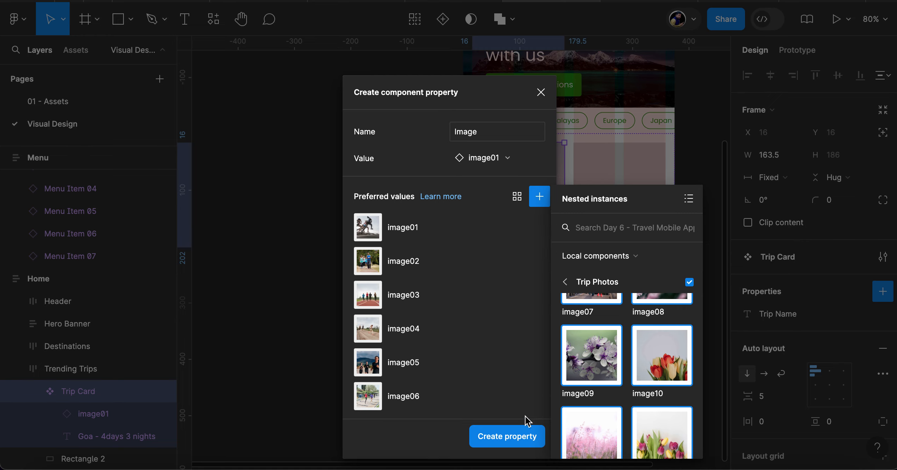
pyautogui.click(507, 437)
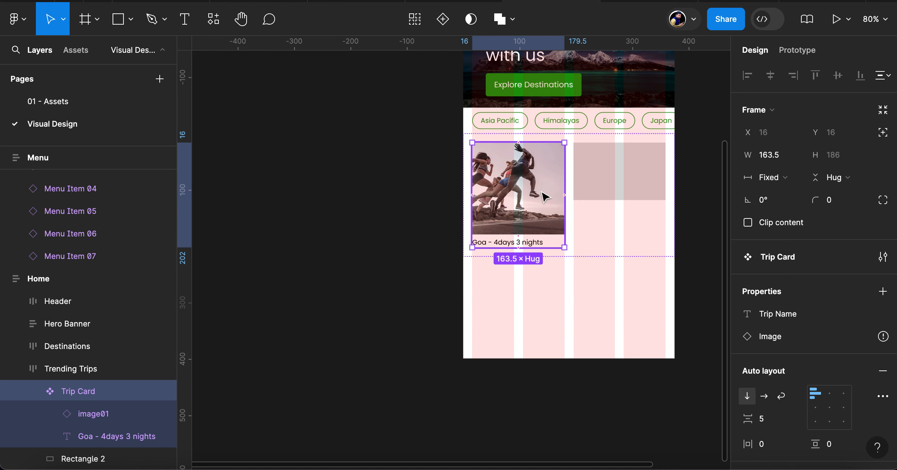
# Delete the grey placeholder rectangle beside the Trip Card in Trending Trips
pyautogui.click(602, 180)
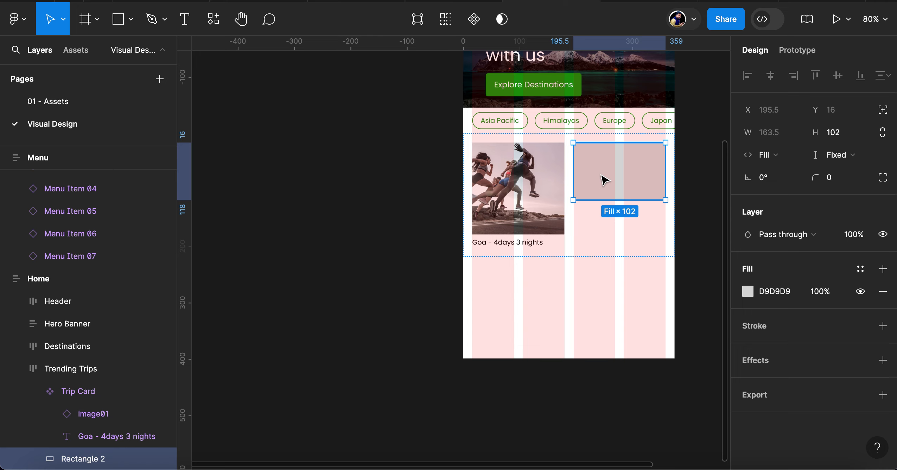
pyautogui.press('Delete')
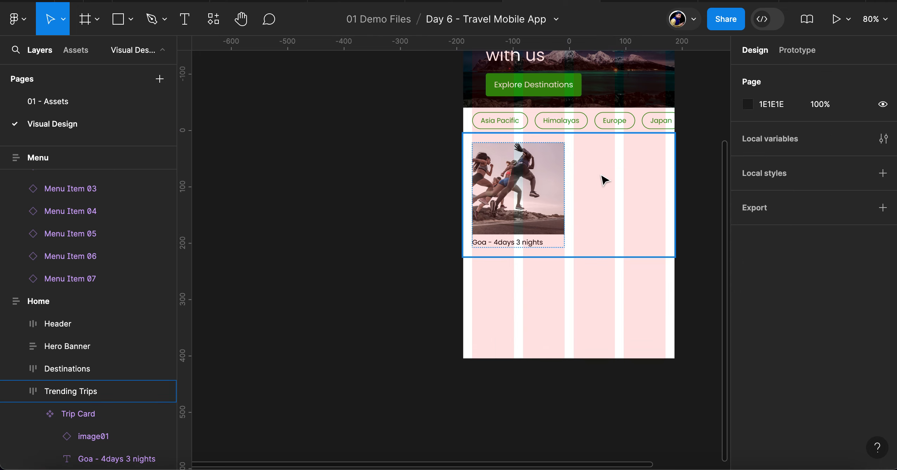
pyautogui.click(531, 183)
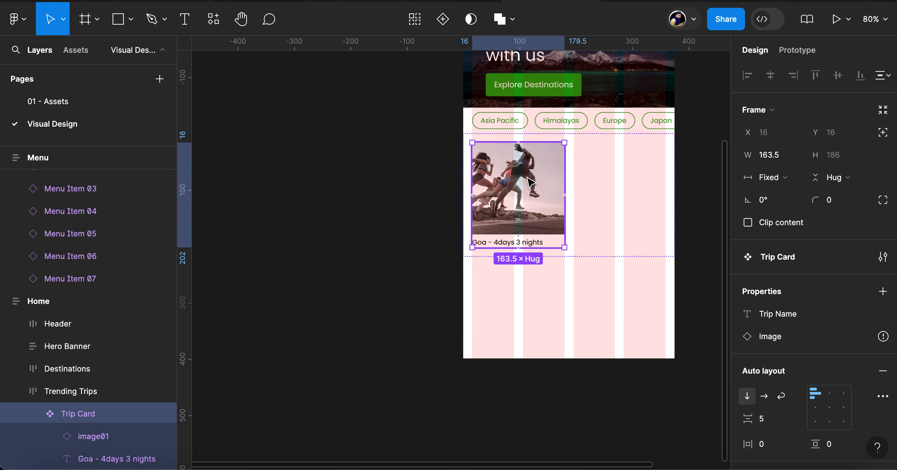
pyautogui.hotkey('ctrl', 'd')
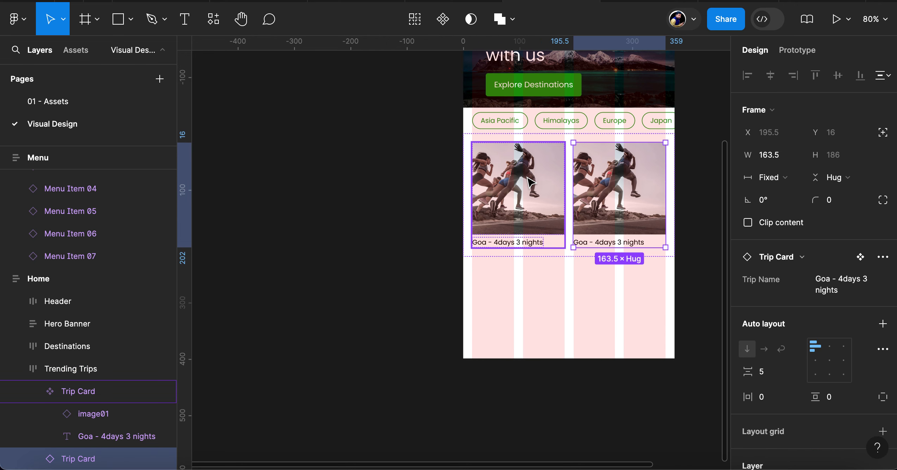
pyautogui.click(530, 183)
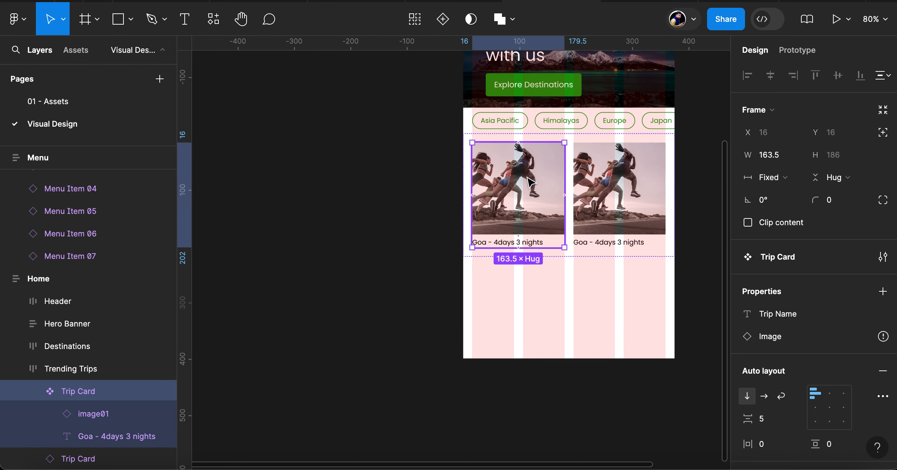
pyautogui.press('Tab')
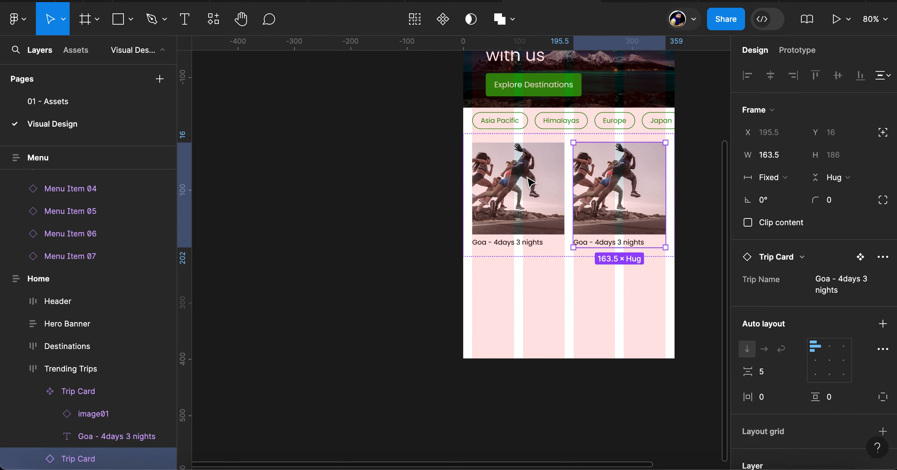
pyautogui.click(82, 394)
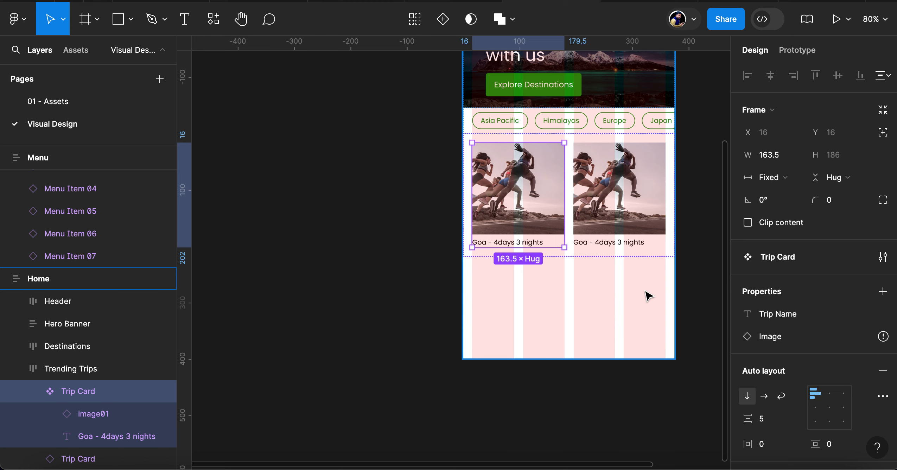
pyautogui.press('Tab')
pyautogui.scroll(-1, 138, 376)
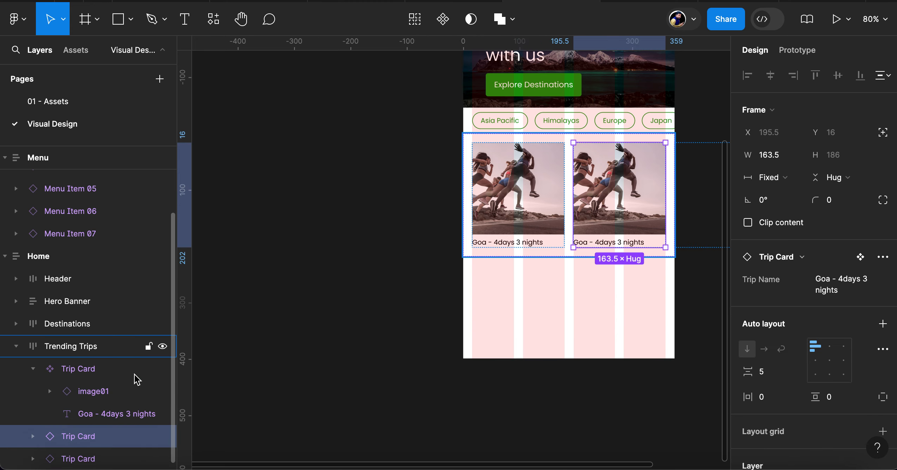
pyautogui.click(136, 376)
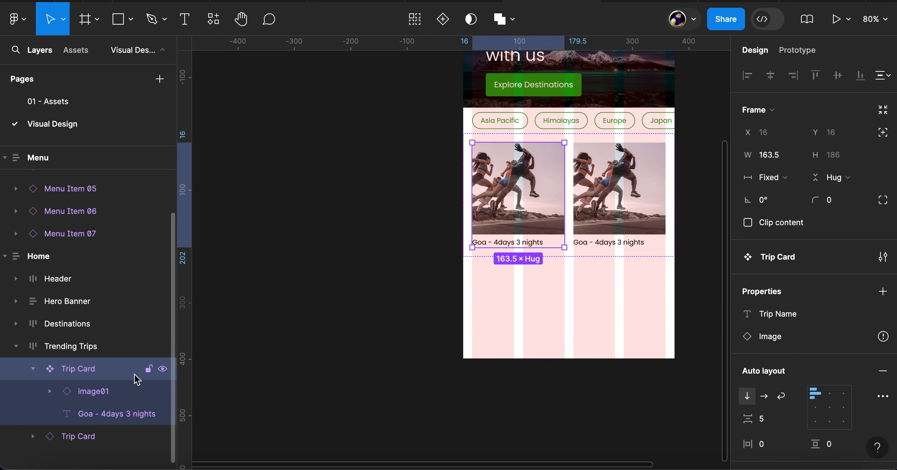
pyautogui.press('super+z')
pyautogui.press('super+z')
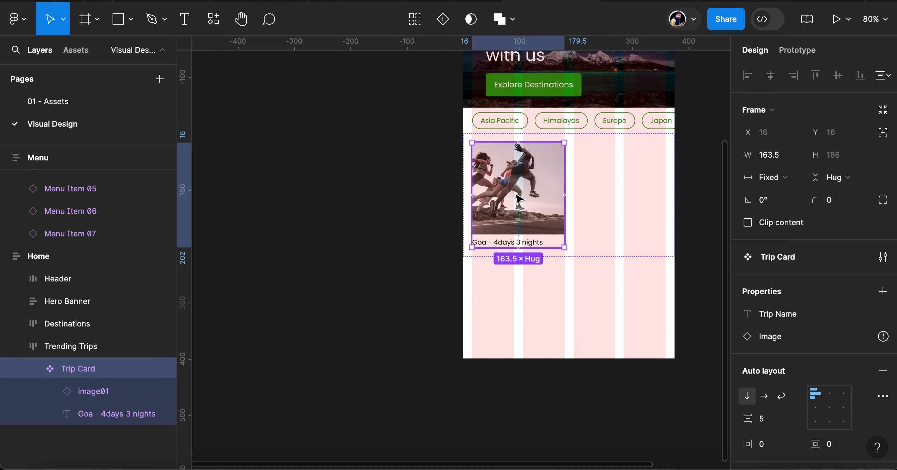
# Place a Trip Card instance beside the original in Trending Trips and cut the main component from the Home screen
pyautogui.moveTo(519, 198); pyautogui.dragTo(598, 192)
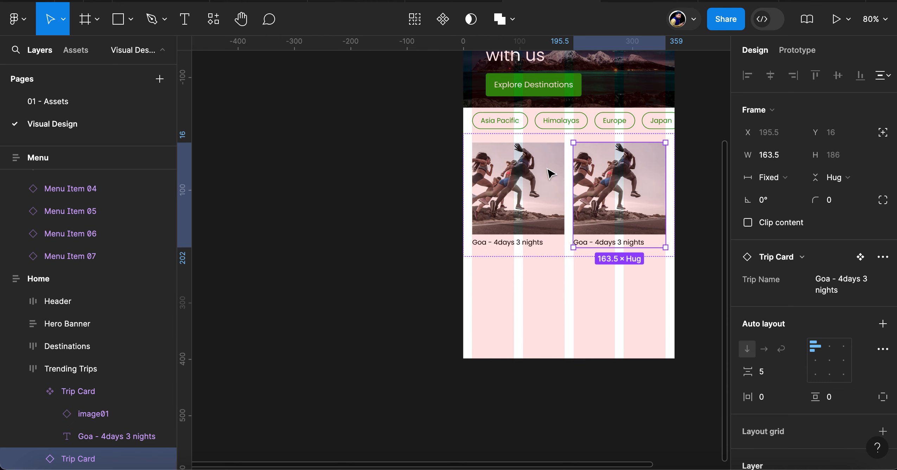
pyautogui.click(533, 199)
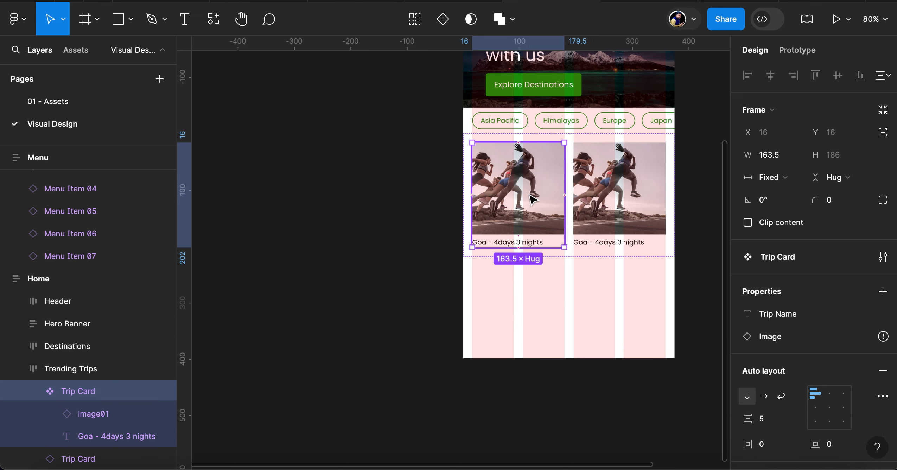
pyautogui.press('Delete')
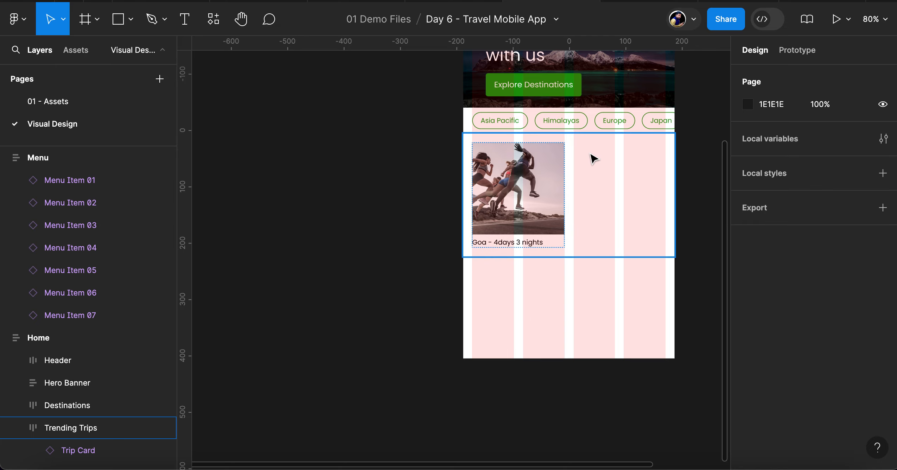
# Paste the main Trip Card component onto the 01 - Assets page by the Primary Components frame
pyautogui.scroll(3, 308, 133)
pyautogui.click(49, 102)
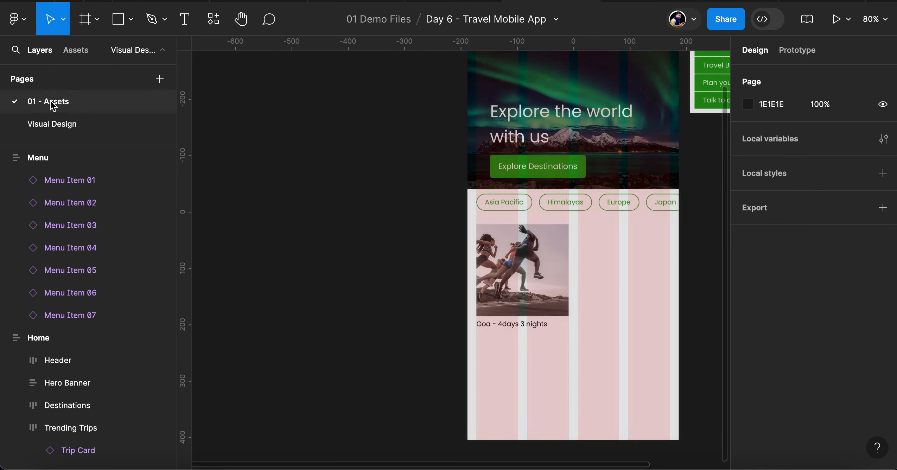
pyautogui.hscroll(-5, 544, 231)
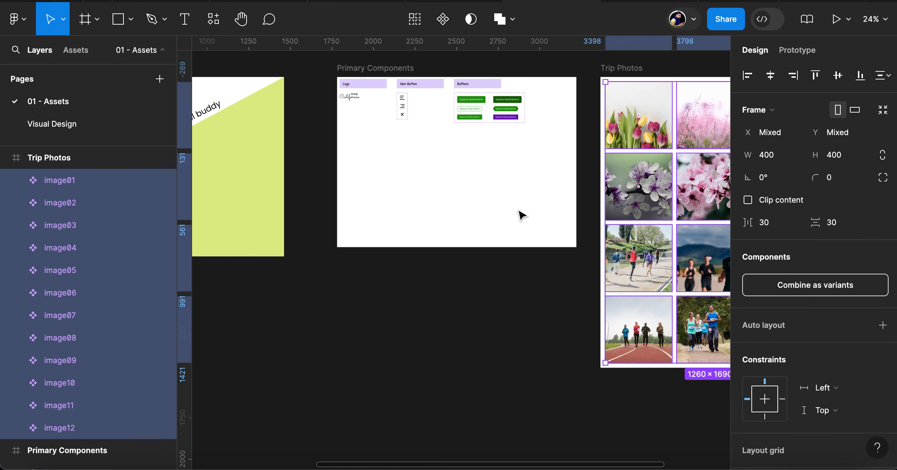
pyautogui.click(409, 185)
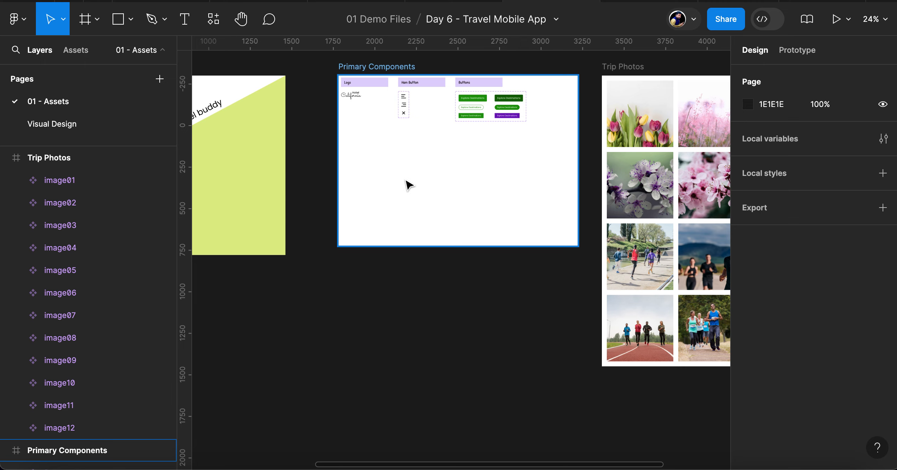
pyautogui.hotkey('ctrl', 'v')
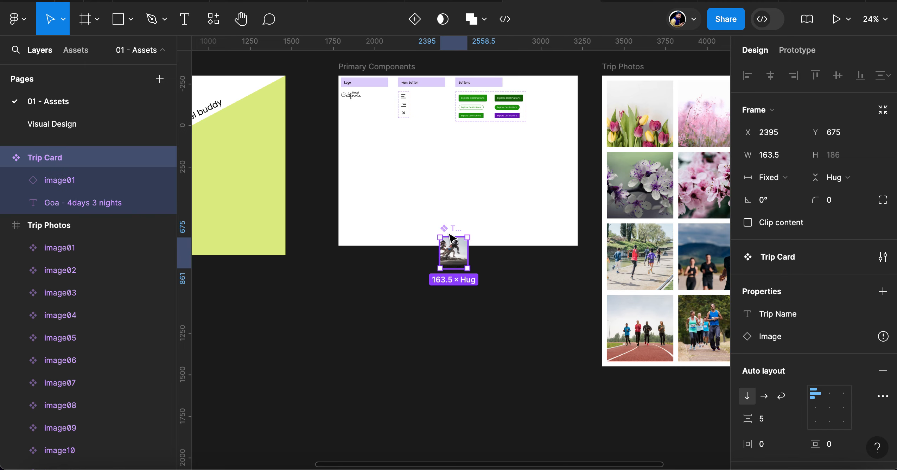
# Move the main Trip Card component inside the Primary Components frame at X 157, Y 512
pyautogui.moveTo(456, 251); pyautogui.dragTo(382, 172)
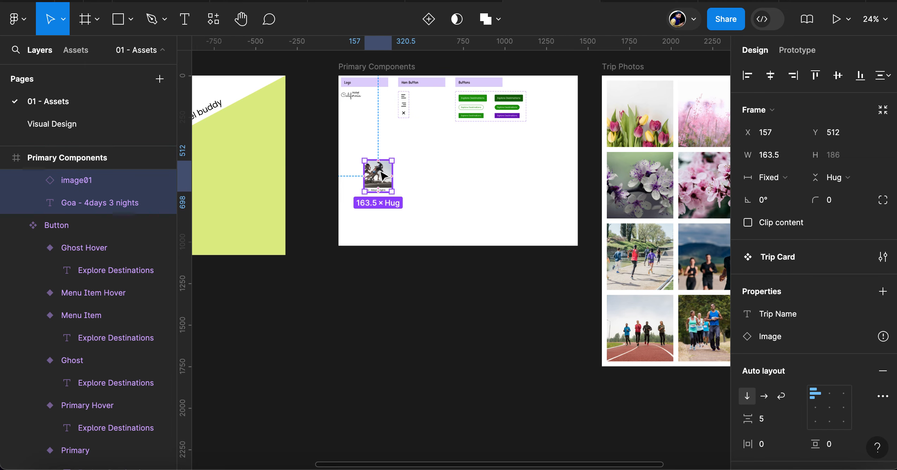
pyautogui.scroll(5, 384, 175)
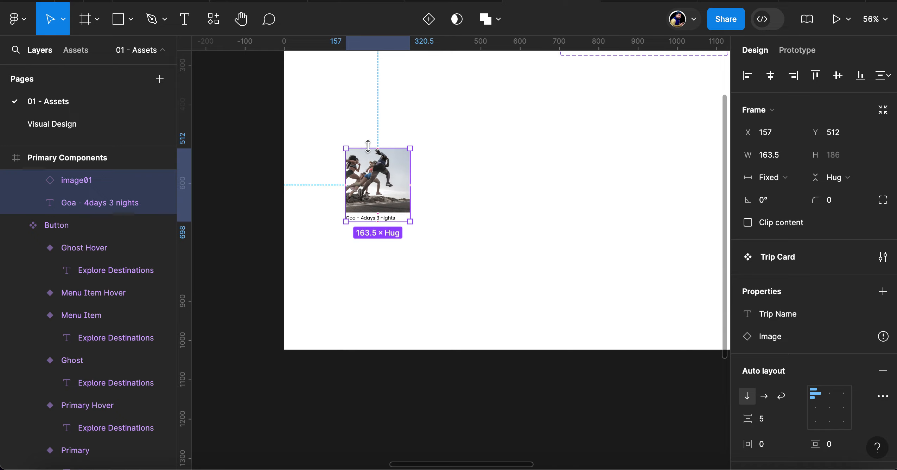
pyautogui.scroll(2, 122, 187)
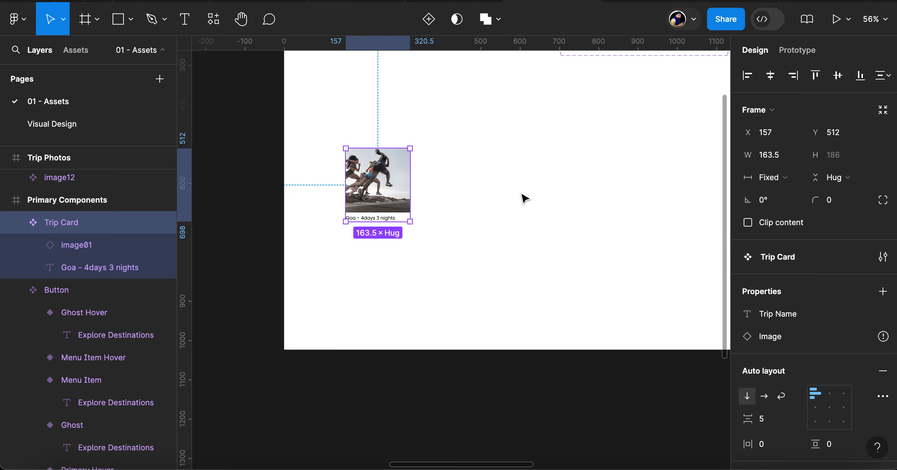
# Select the Trip Card instance in Trending Trips on the Visual Design page and go to its main component
pyautogui.click(58, 124)
pyautogui.click(492, 278)
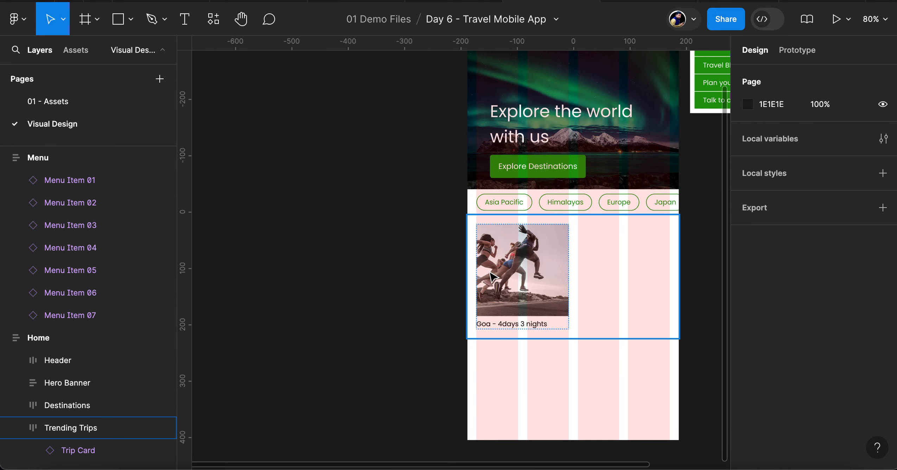
pyautogui.click(523, 276)
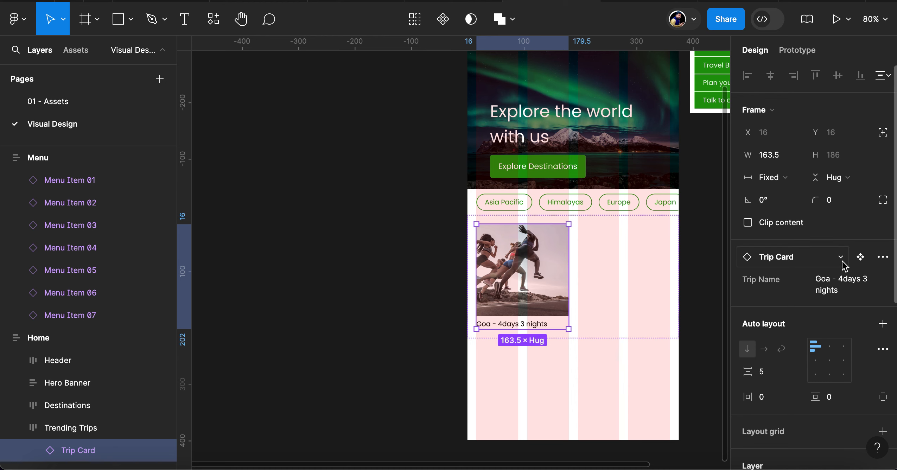
pyautogui.click(861, 257)
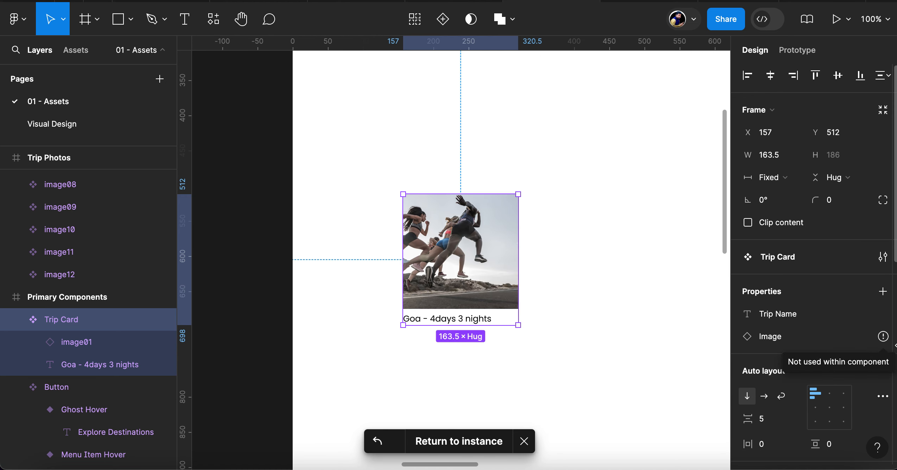
# Check the Image property's settings, apply it to the image01 layer inside the main Trip Card and return to the instance
pyautogui.click(881, 337)
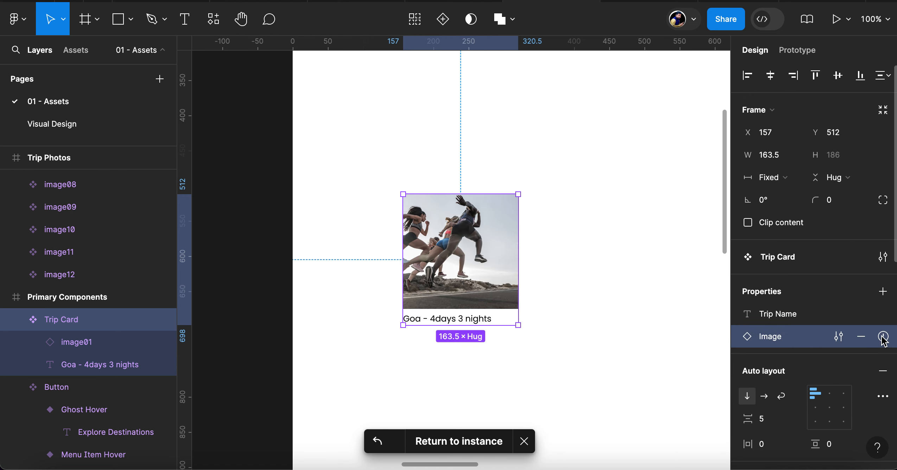
pyautogui.click(838, 338)
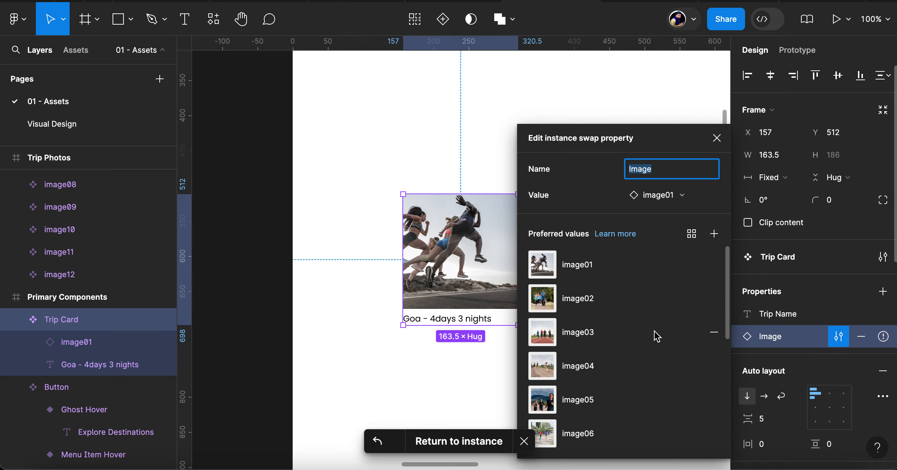
pyautogui.scroll(-5, 658, 351)
pyautogui.scroll(5, 664, 376)
pyautogui.click(86, 344)
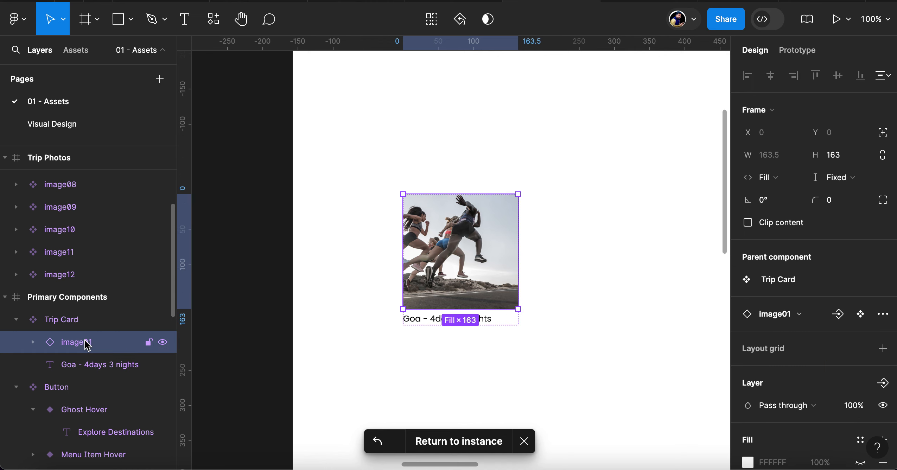
pyautogui.click(838, 316)
pyautogui.click(793, 346)
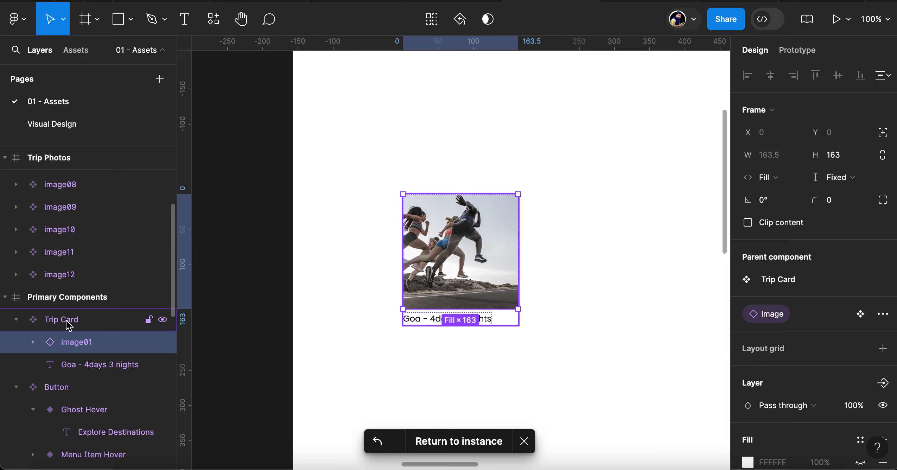
pyautogui.click(457, 444)
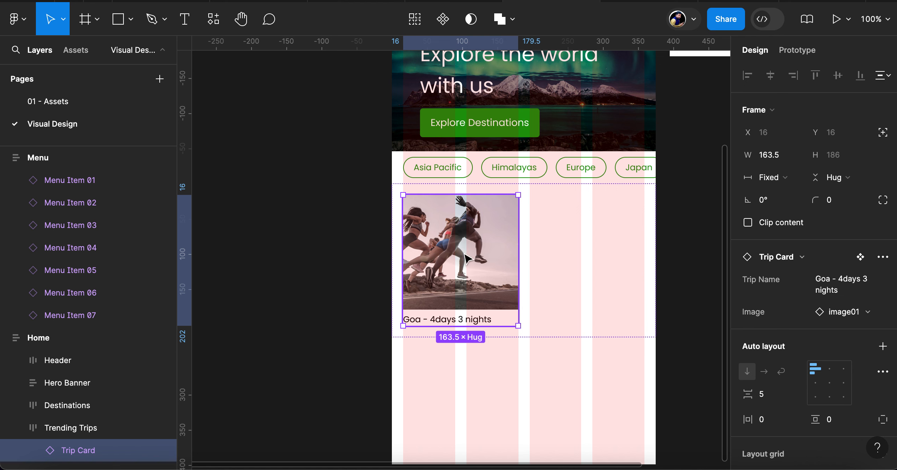
# Duplicate the Trip Card in Trending Trips and set the copy's trip name to Himalayan Retreat and its image to image02
pyautogui.hotkey('ctrl', 'd')
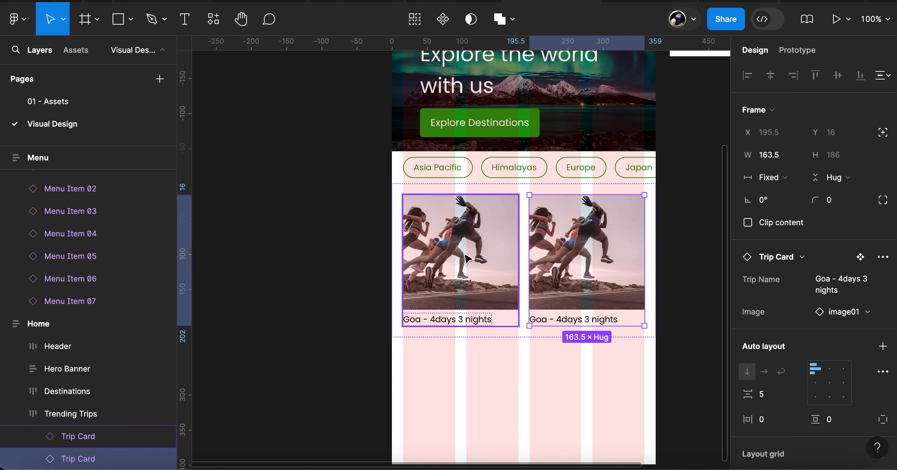
pyautogui.click(851, 289)
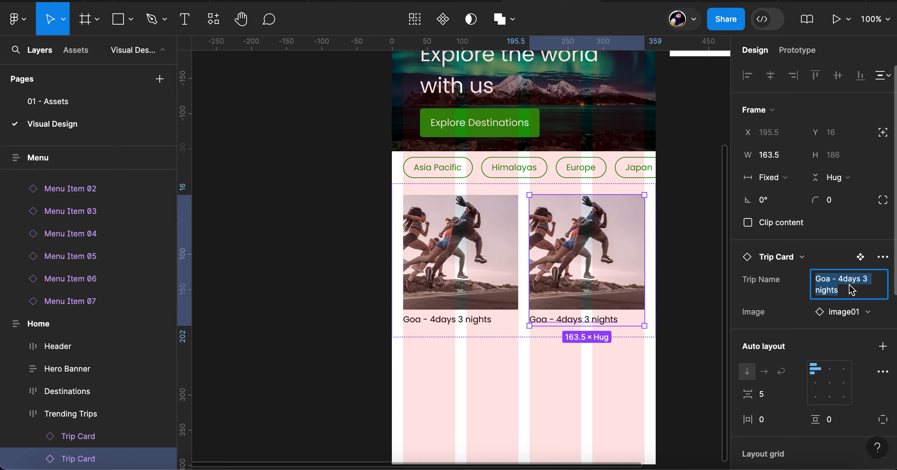
pyautogui.write('Himalayan Retreat')
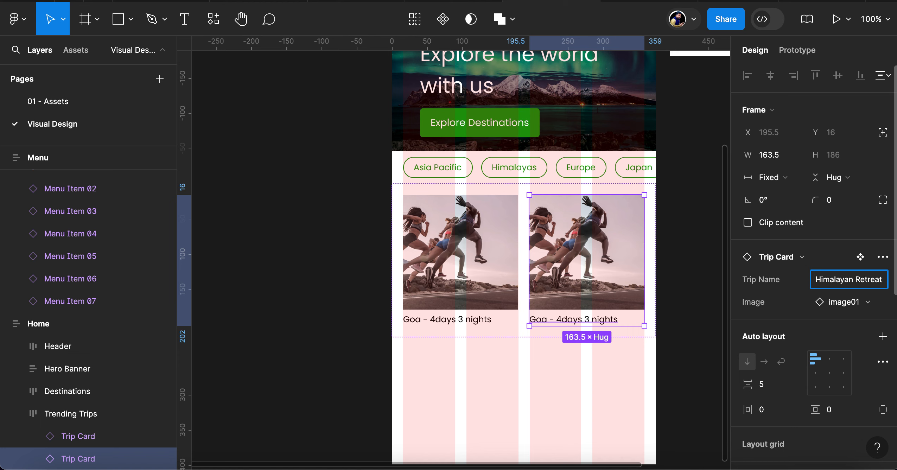
pyautogui.press('Return')
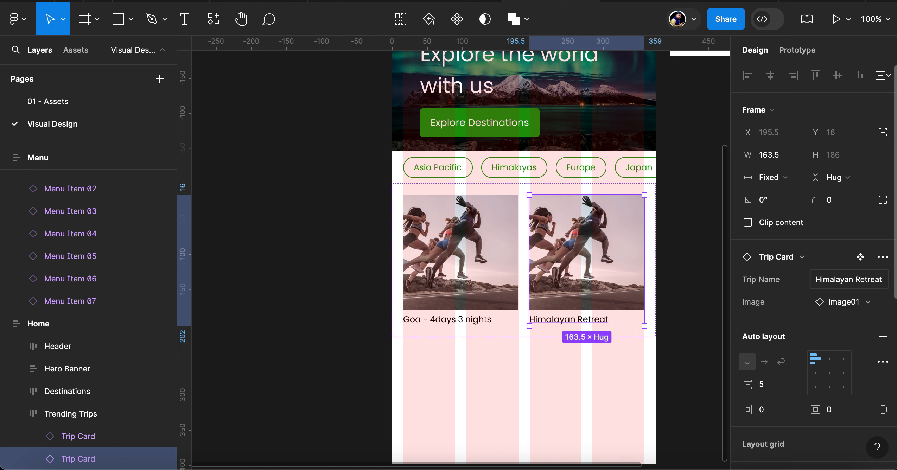
pyautogui.click(844, 304)
pyautogui.click(846, 354)
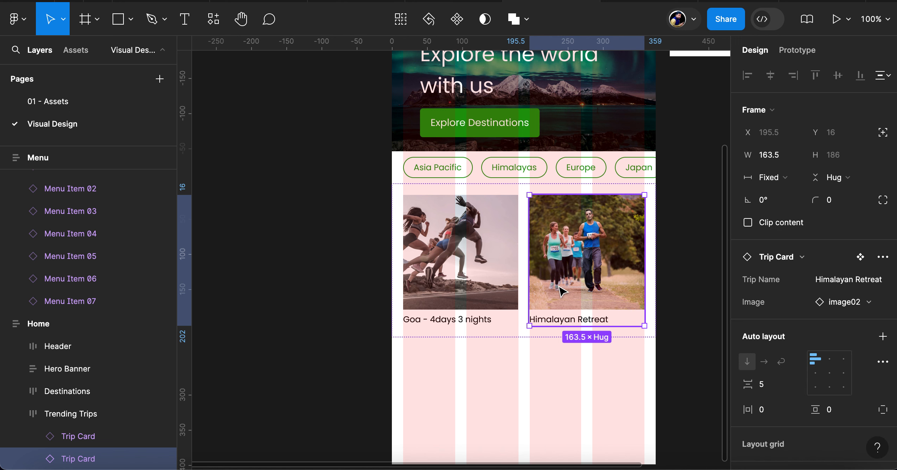
# Duplicate the Himalayan Retreat card and set the Trending Trips auto layout to wrap, keeping its width at Fill container
pyautogui.hotkey('ctrl', 'd')
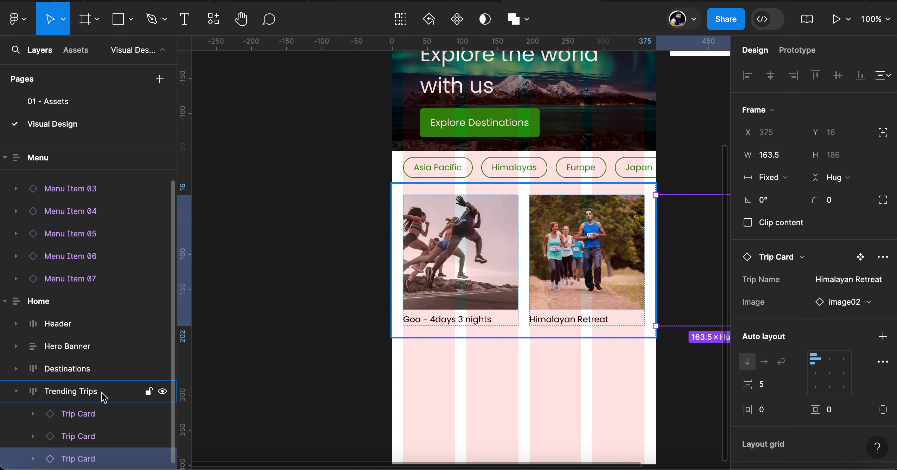
pyautogui.click(72, 394)
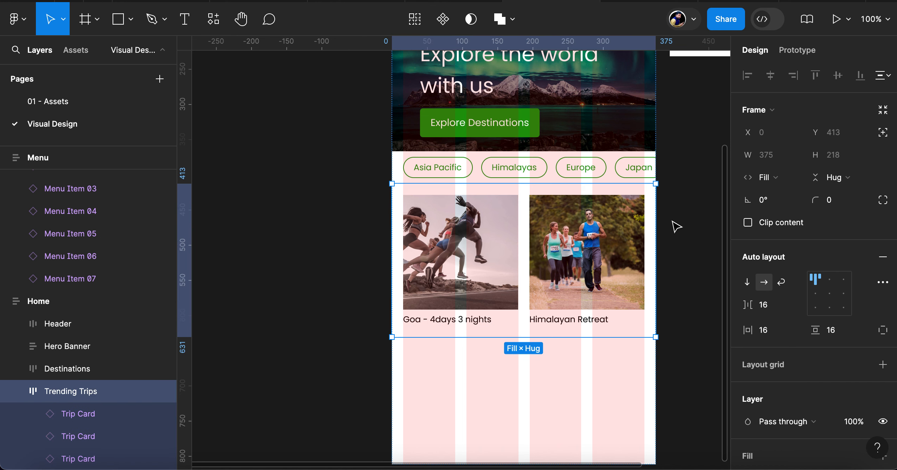
pyautogui.click(796, 179)
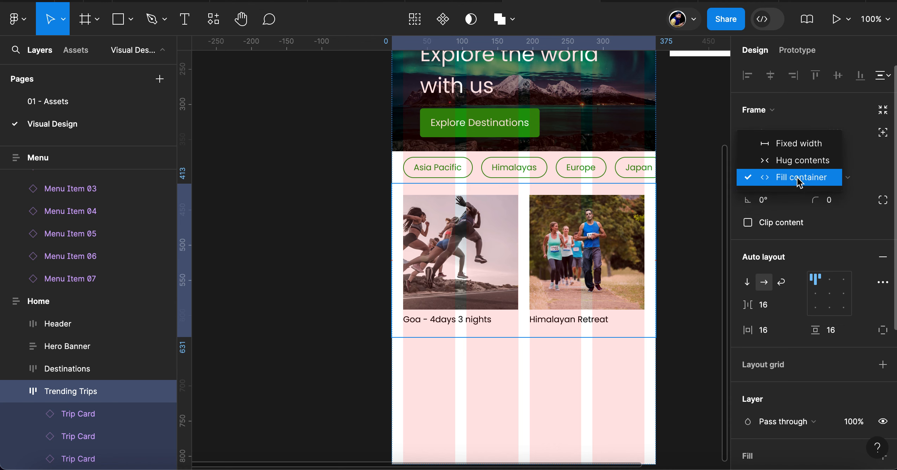
pyautogui.click(799, 178)
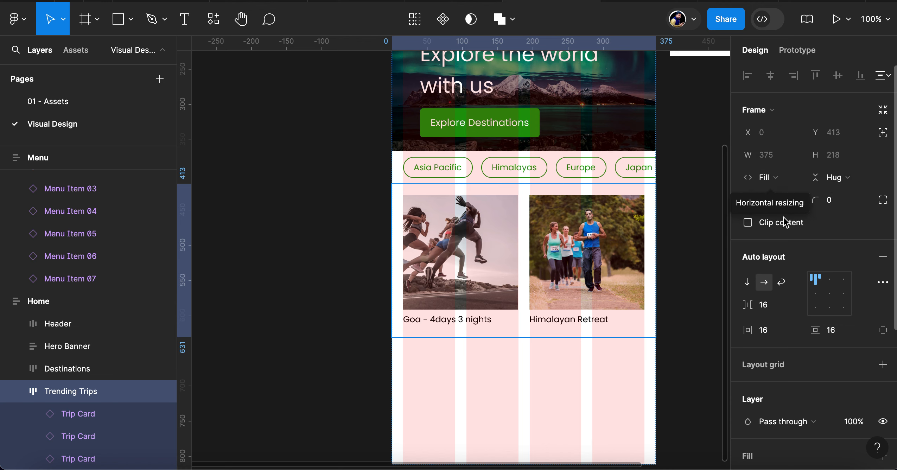
pyautogui.click(781, 282)
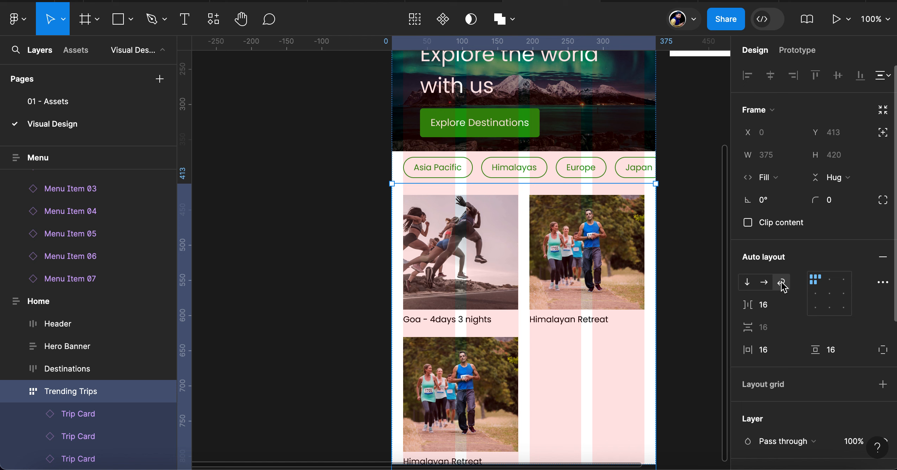
# Extend the Home frame downward to a height of 1524
pyautogui.scroll(10, 594, 334)
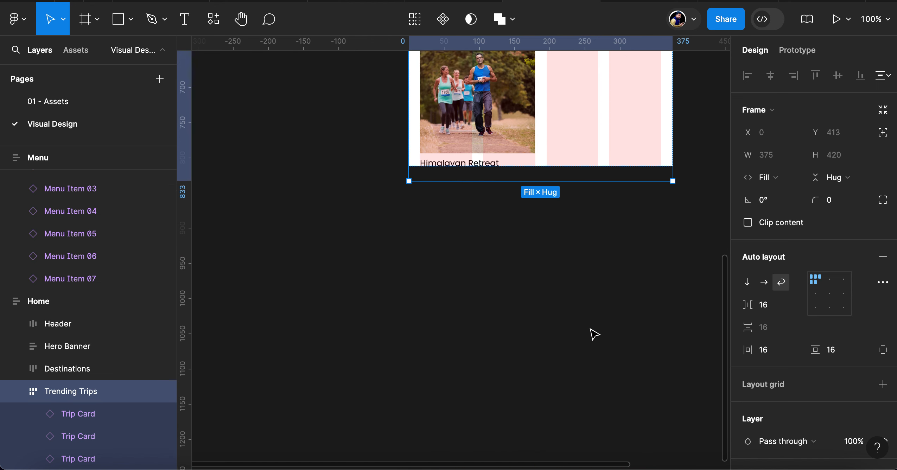
pyautogui.scroll(8, 595, 334)
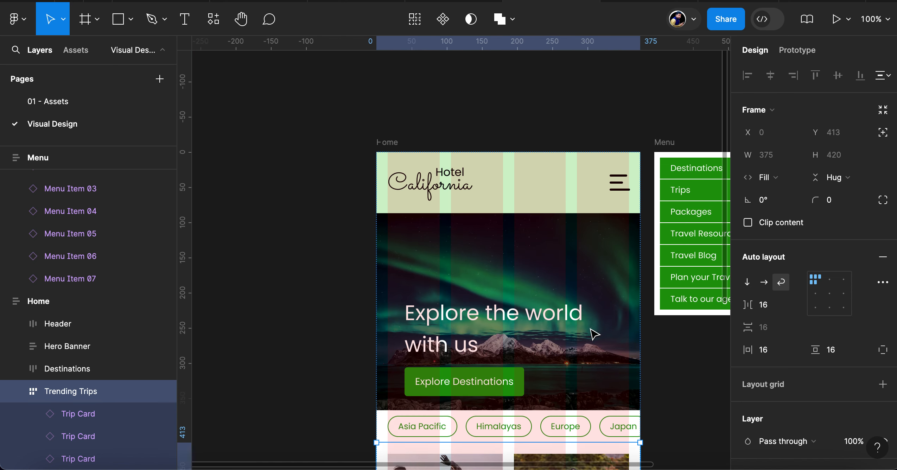
pyautogui.scroll(2, 595, 335)
pyautogui.hscroll(1, 595, 334)
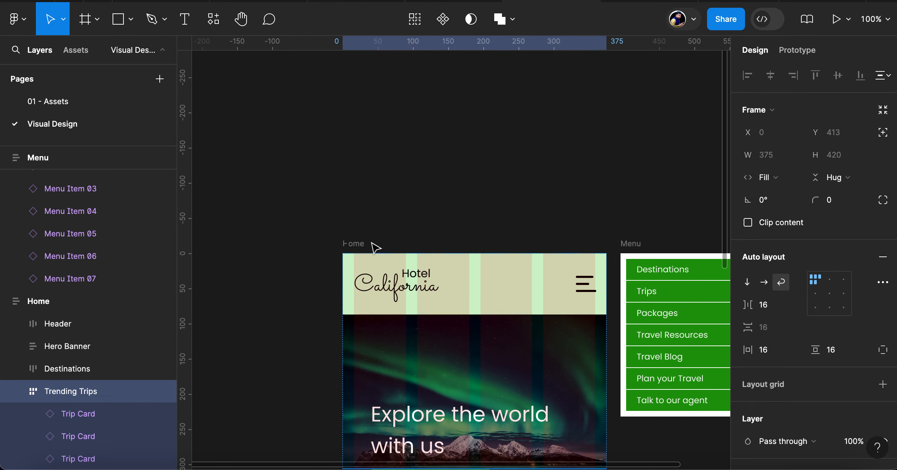
pyautogui.click(353, 250)
pyautogui.scroll(-14, 423, 332)
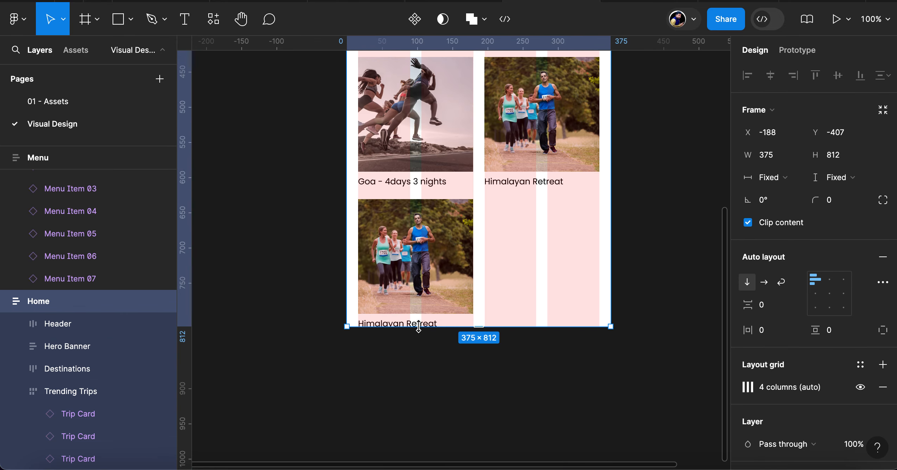
pyautogui.moveTo(486, 328); pyautogui.dragTo(487, 415)
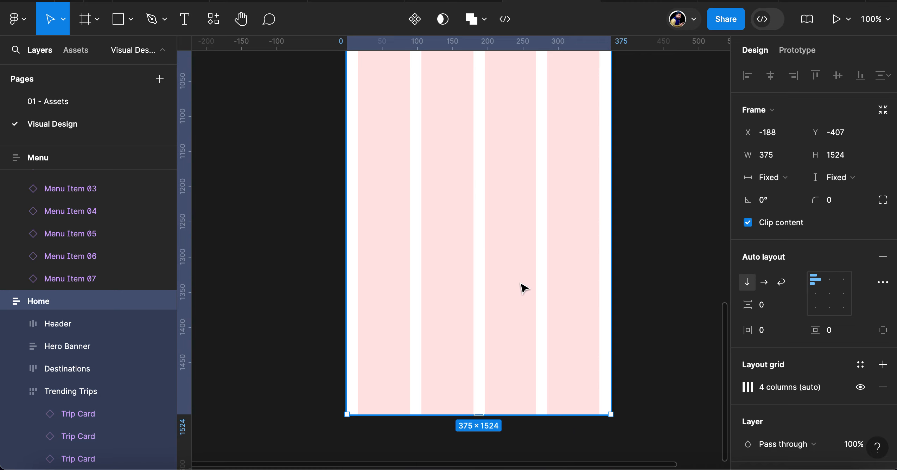
# Duplicate the third Trip Card in Trending Trips to fill the second row
pyautogui.scroll(6, 523, 286)
pyautogui.hscroll(1, 523, 286)
pyautogui.scroll(5, 524, 287)
pyautogui.hscroll(1, 525, 288)
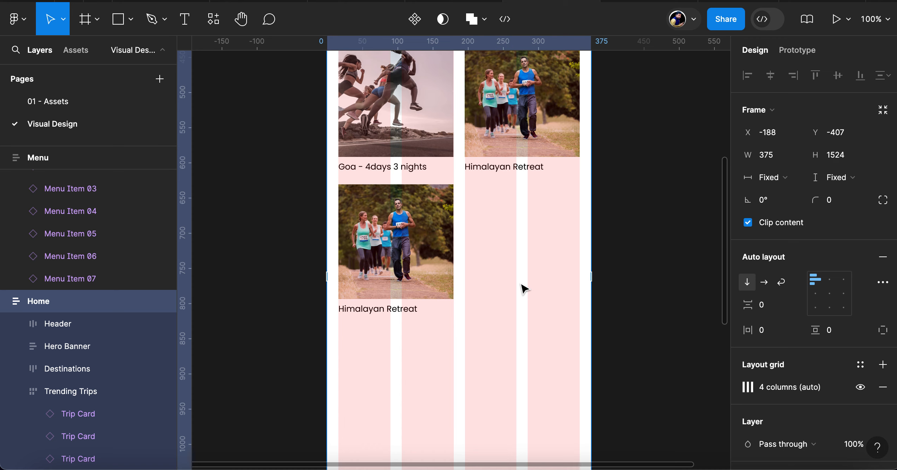
pyautogui.click(411, 238)
pyautogui.doubleClick(412, 238)
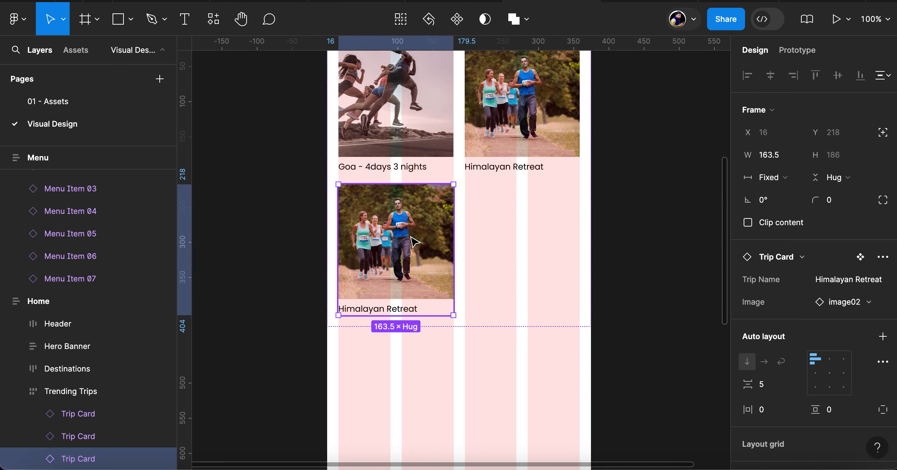
pyautogui.press('super+d')
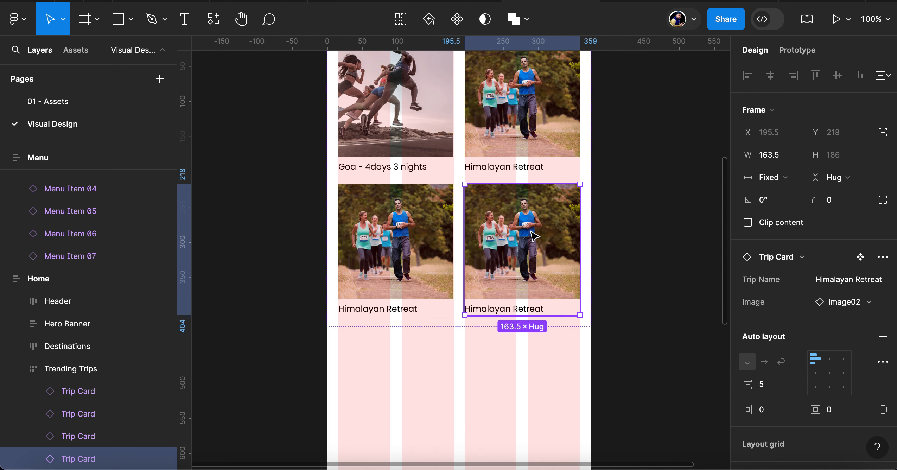
# Swap the images of the two second-row Trip Cards to image03 and image04, and select the Trending Trips frame
pyautogui.click(419, 242)
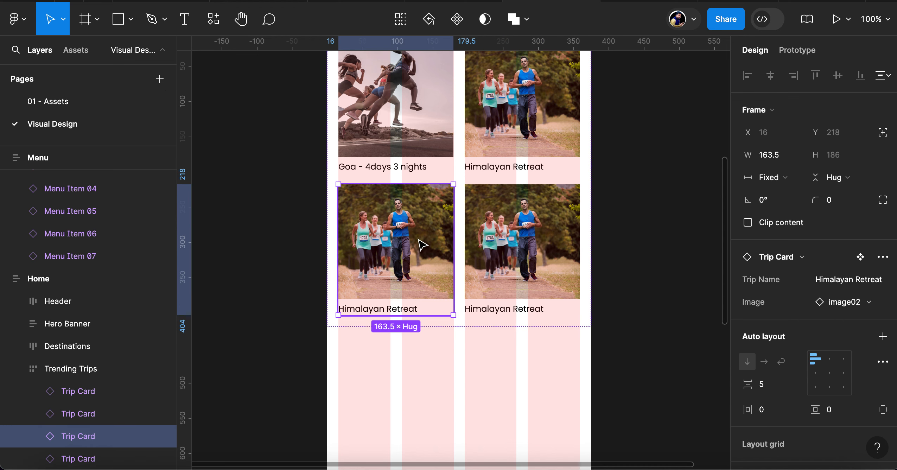
pyautogui.click(853, 302)
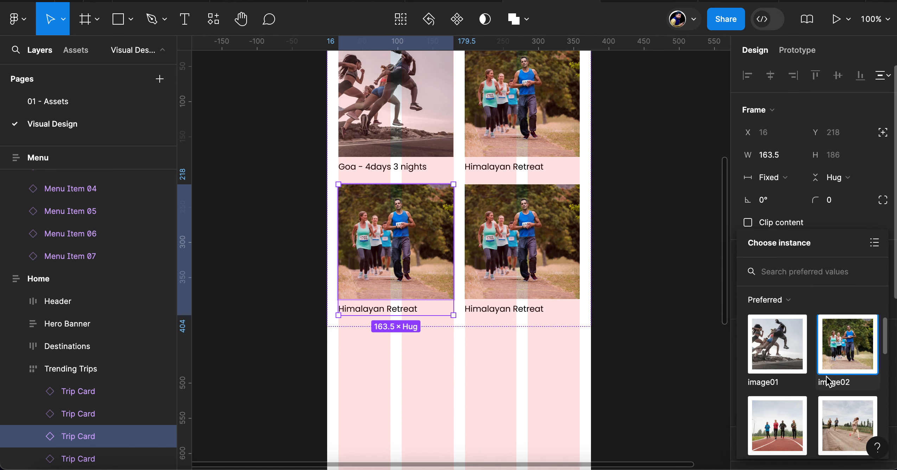
pyautogui.click(784, 428)
pyautogui.click(530, 220)
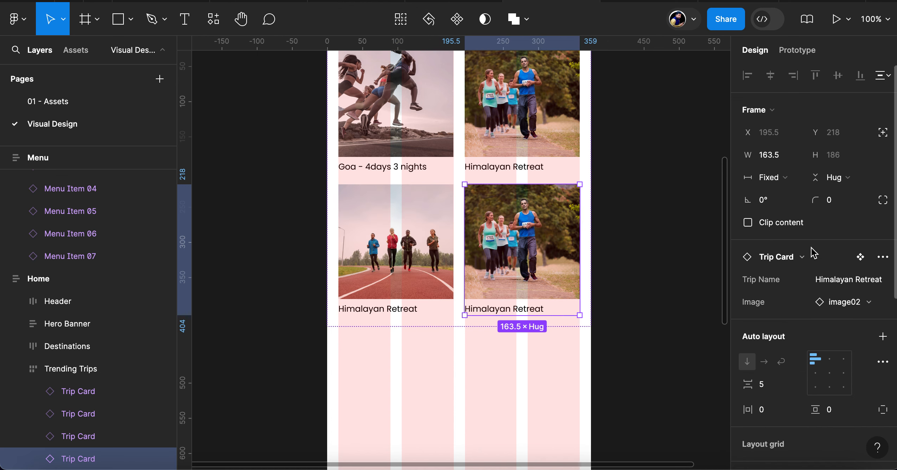
pyautogui.click(844, 303)
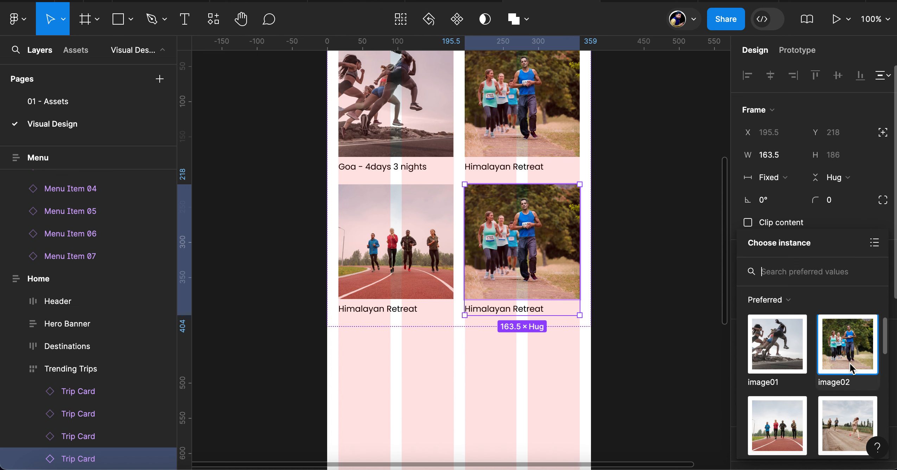
pyautogui.click(841, 437)
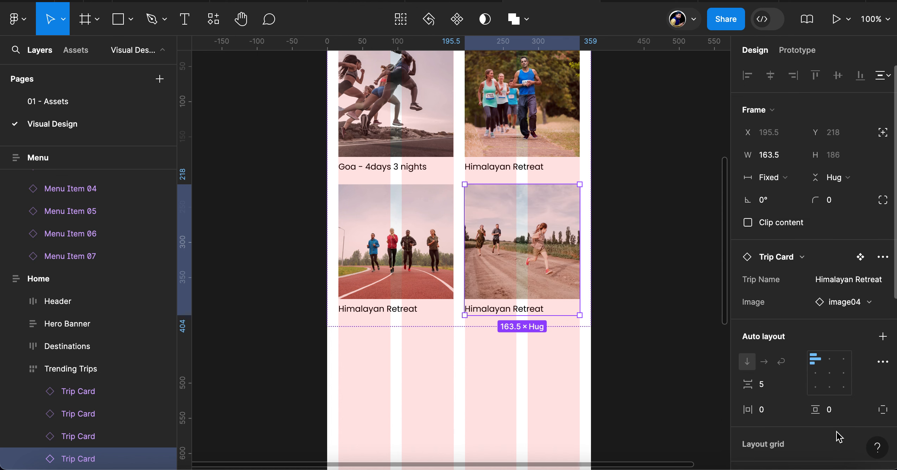
pyautogui.click(612, 208)
pyautogui.click(518, 155)
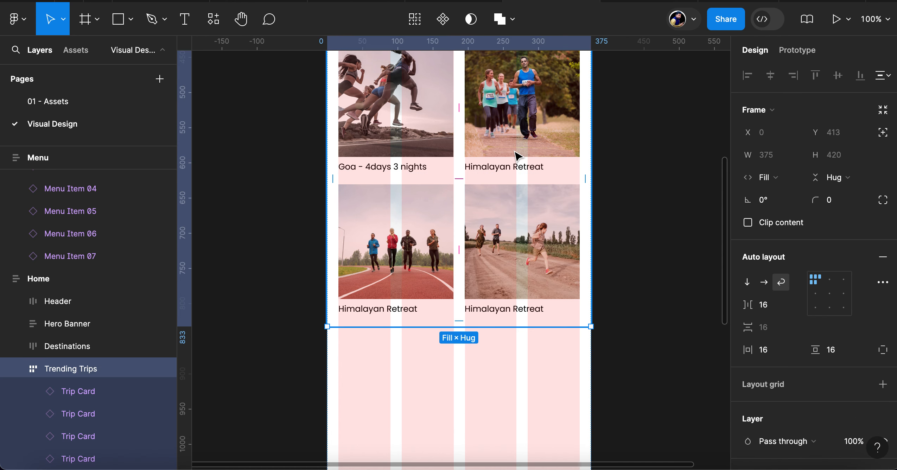
# Set the corner radius of the image01 instance inside the main Trip Card component to 10 and return to the Trip Card instance
pyautogui.scroll(5, 517, 155)
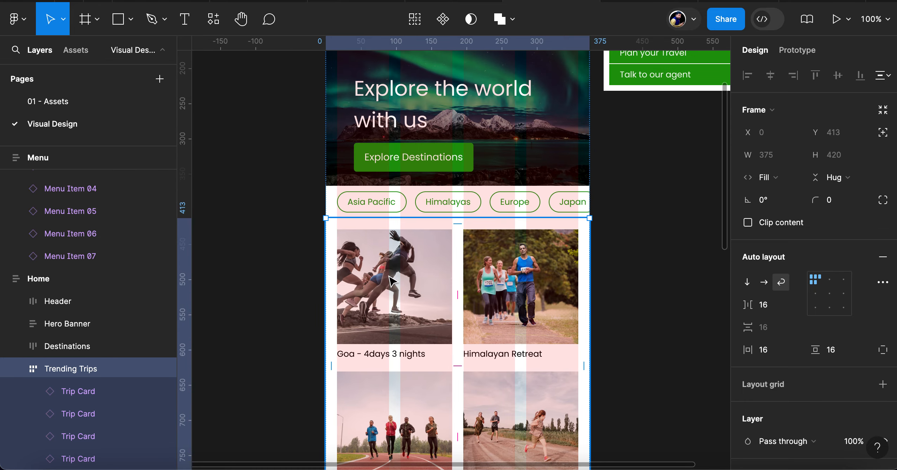
pyautogui.click(392, 282)
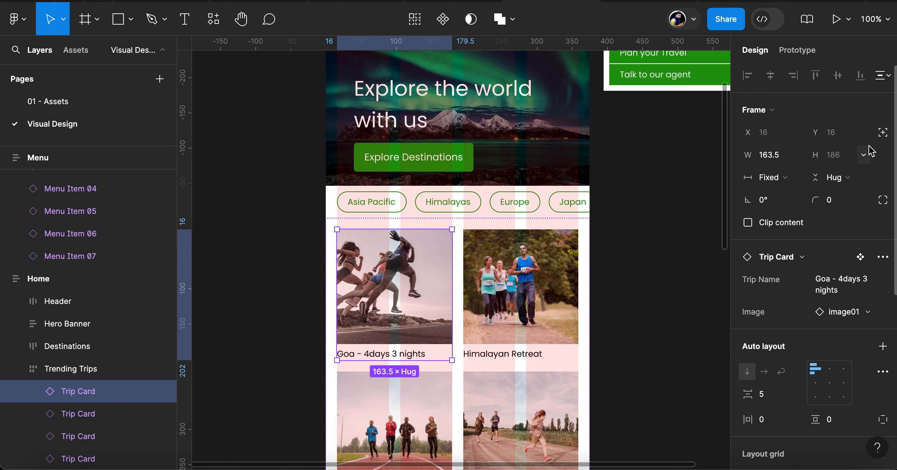
pyautogui.click(862, 260)
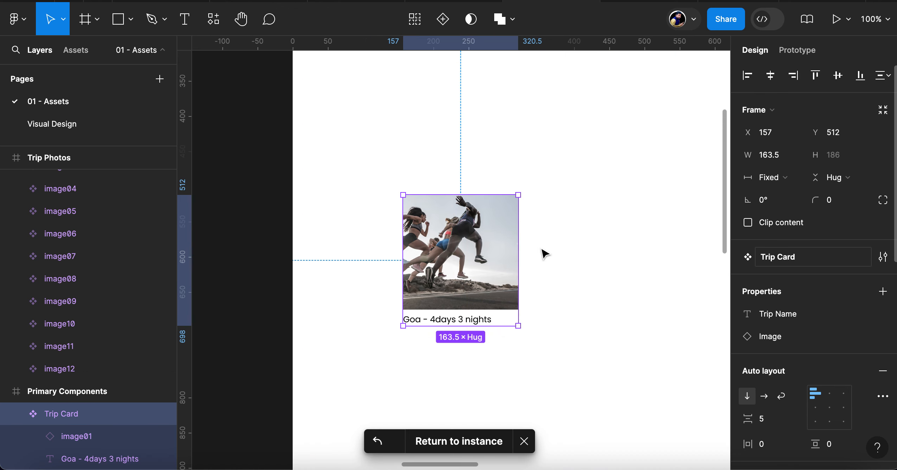
pyautogui.click(81, 441)
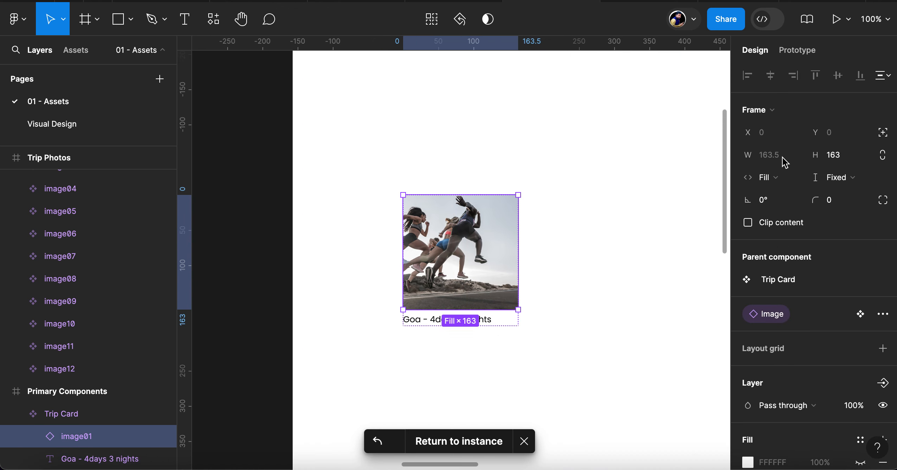
pyautogui.click(840, 206)
pyautogui.write('10')
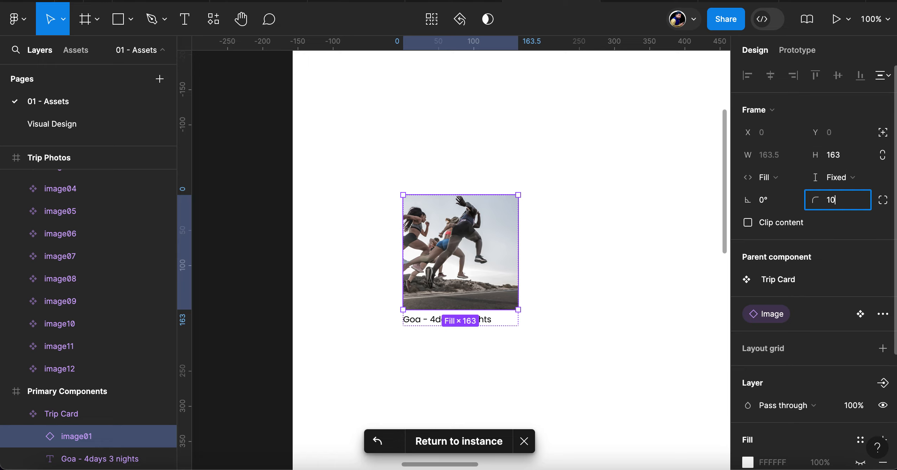
pyautogui.press('Return')
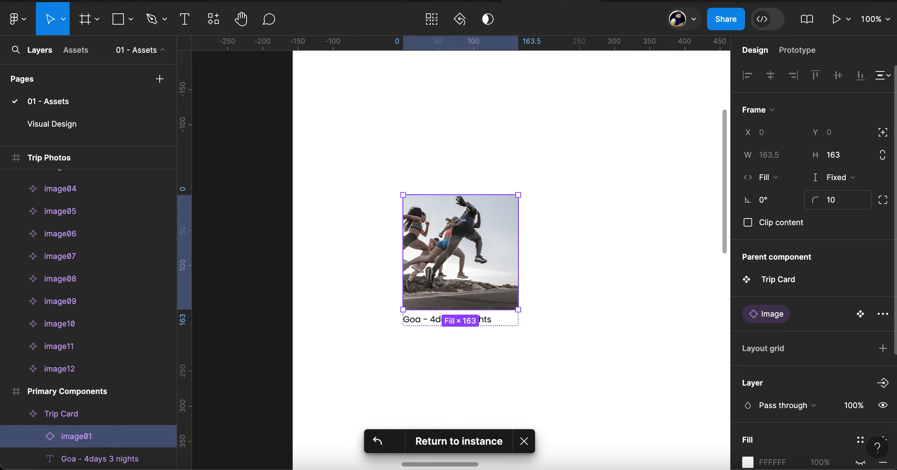
pyautogui.click(496, 447)
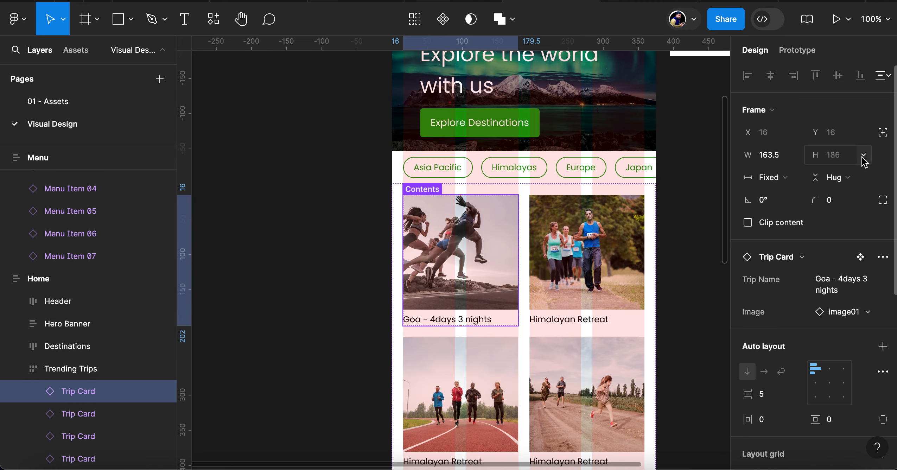
# Set the corner radius of the main Trip Card component itself to 10
pyautogui.click(861, 258)
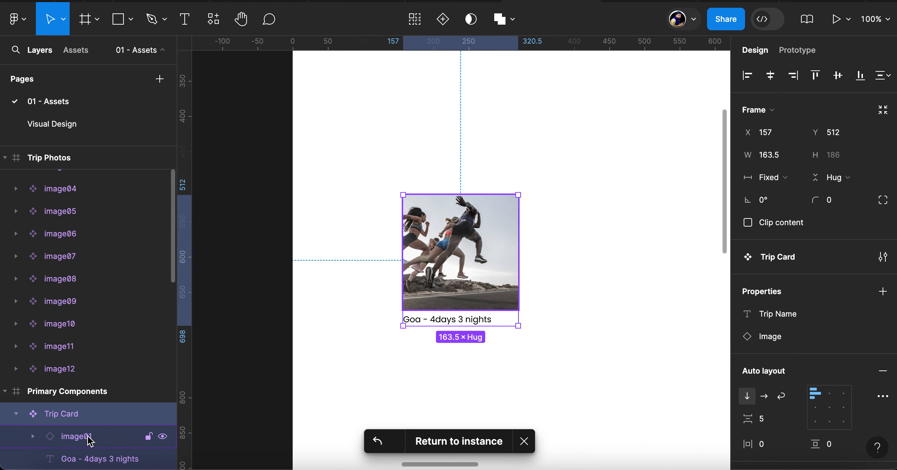
pyautogui.click(523, 262)
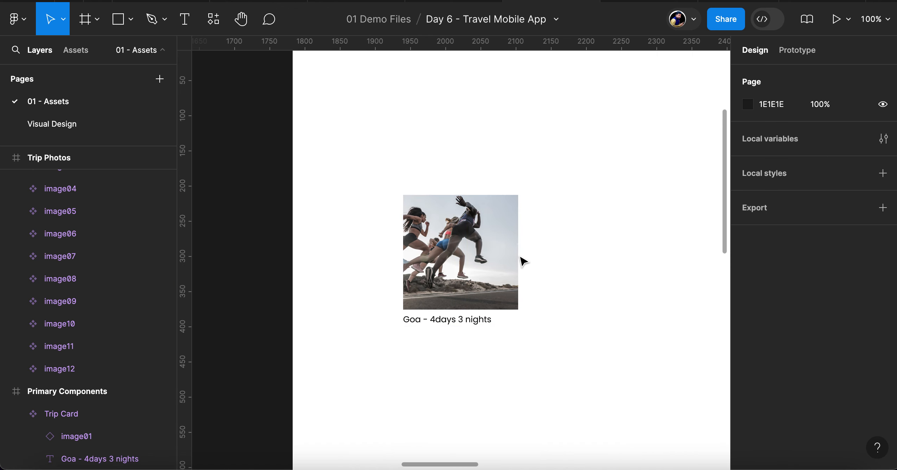
pyautogui.scroll(5, 454, 231)
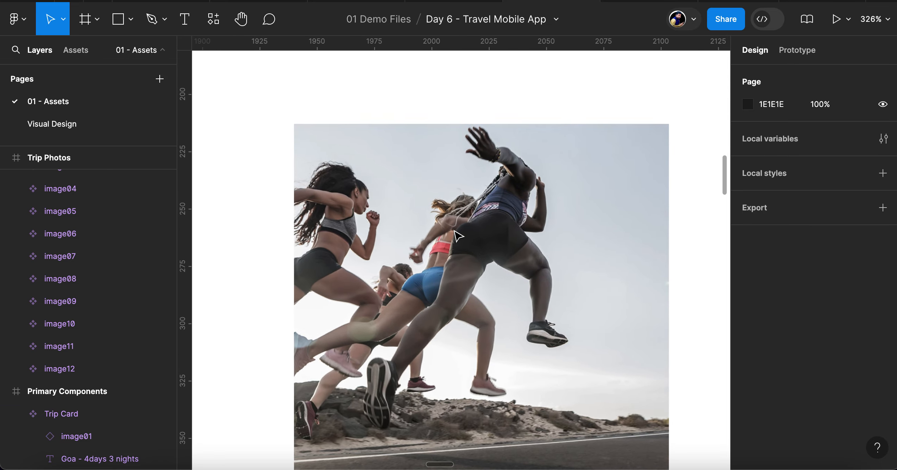
pyautogui.click(457, 235)
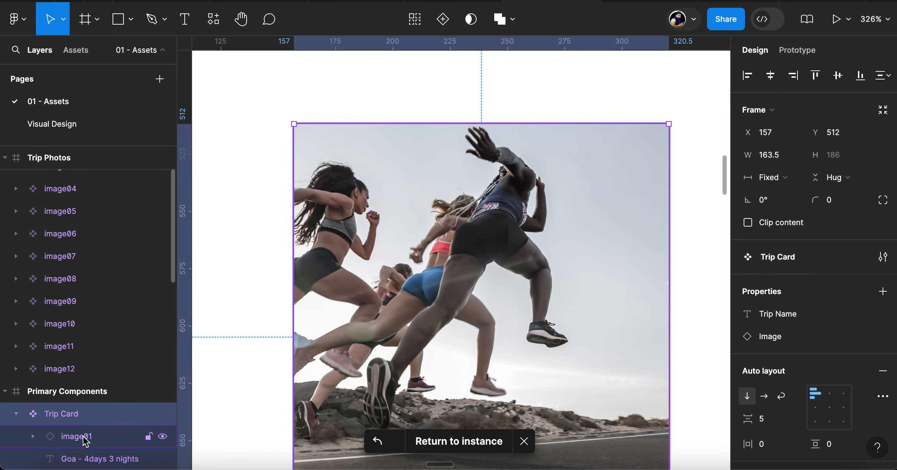
pyautogui.click(836, 201)
pyautogui.write('10')
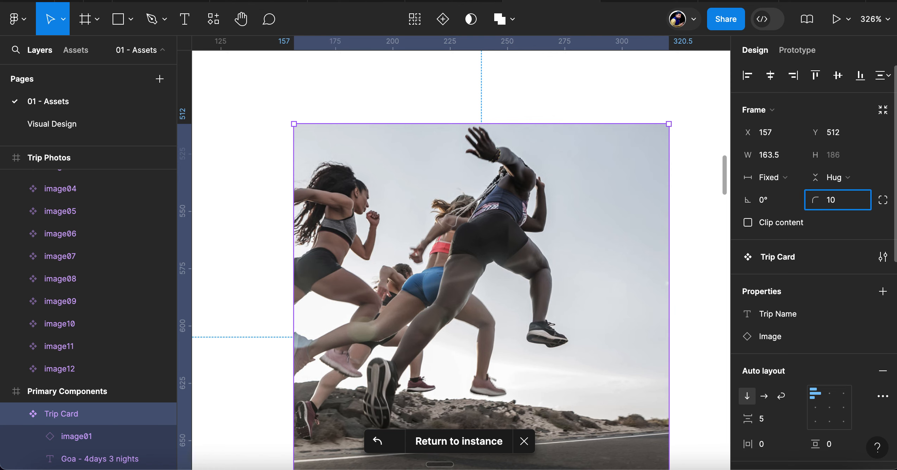
pyautogui.press('Return')
pyautogui.click(689, 229)
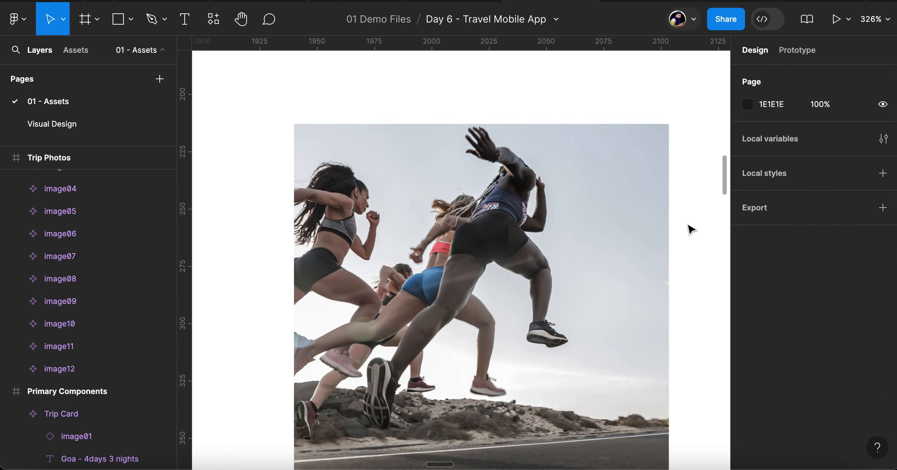
# Set the corner radius of the photo layer nested inside the Trip Card component's image01 instance to 10
pyautogui.click(90, 437)
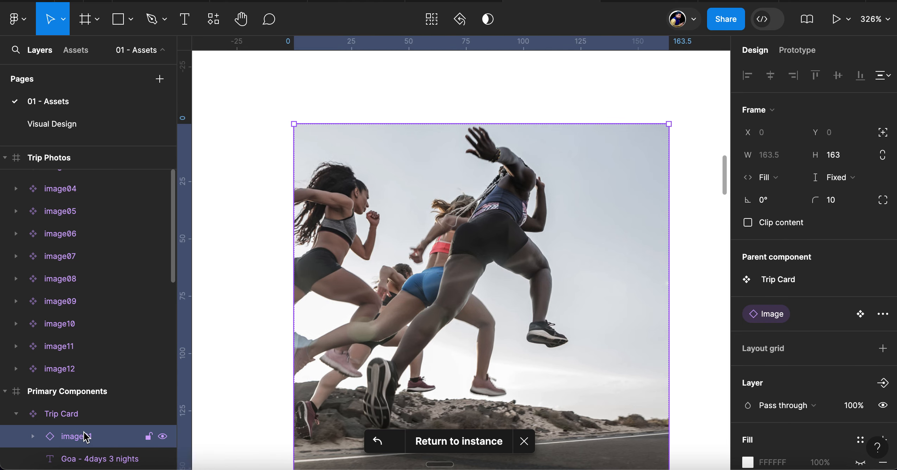
pyautogui.click(33, 436)
pyautogui.click(94, 458)
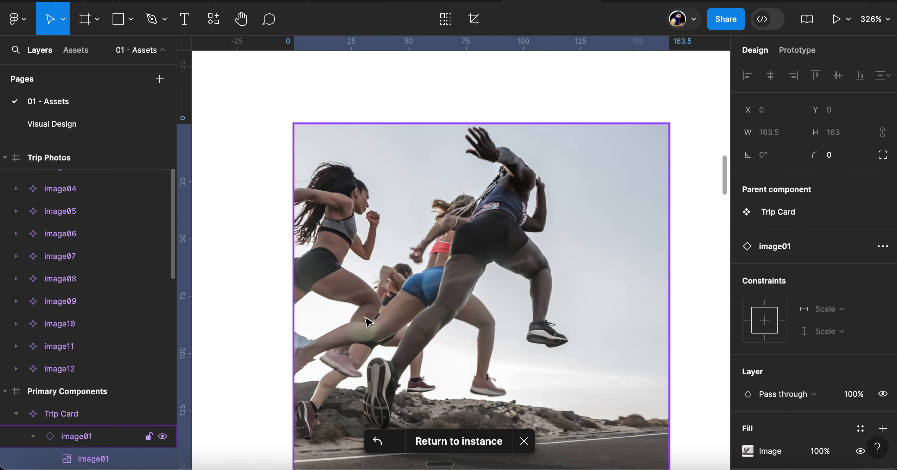
pyautogui.click(841, 157)
pyautogui.press('BackSpace')
pyautogui.write('10')
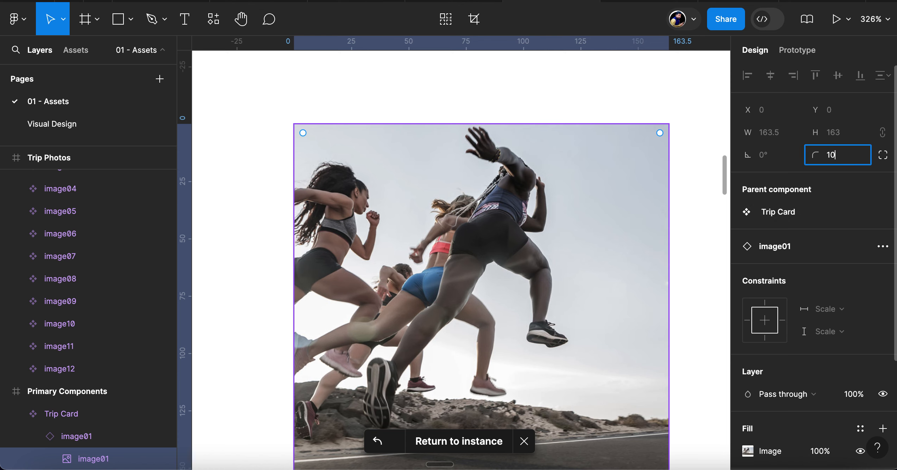
pyautogui.press('Return')
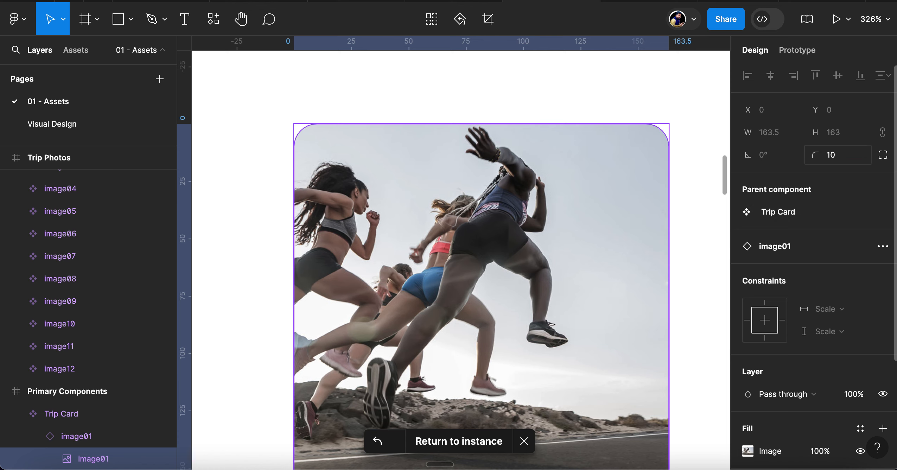
pyautogui.click(250, 203)
# Inspect the main Trip Card component and its image01 instance, and return to the first Trip Card on the Visual Design page
pyautogui.scroll(-6, 464, 278)
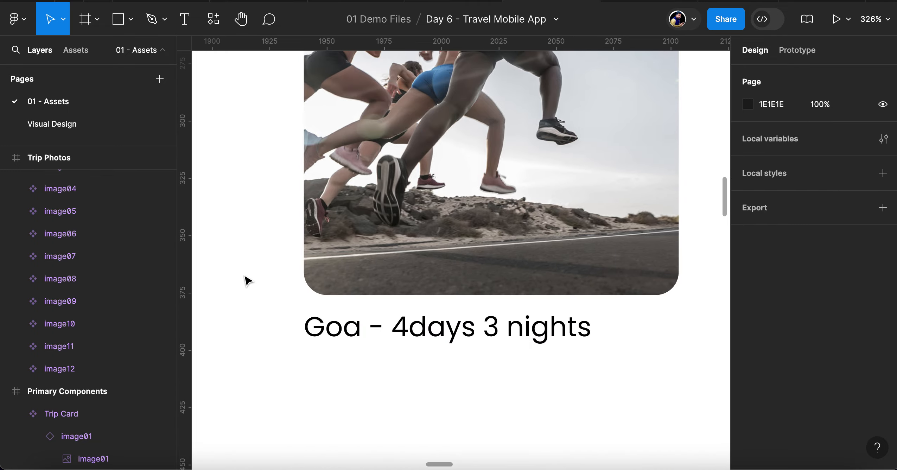
pyautogui.scroll(-10, 248, 280)
pyautogui.hscroll(-3, 248, 281)
pyautogui.scroll(2, 248, 281)
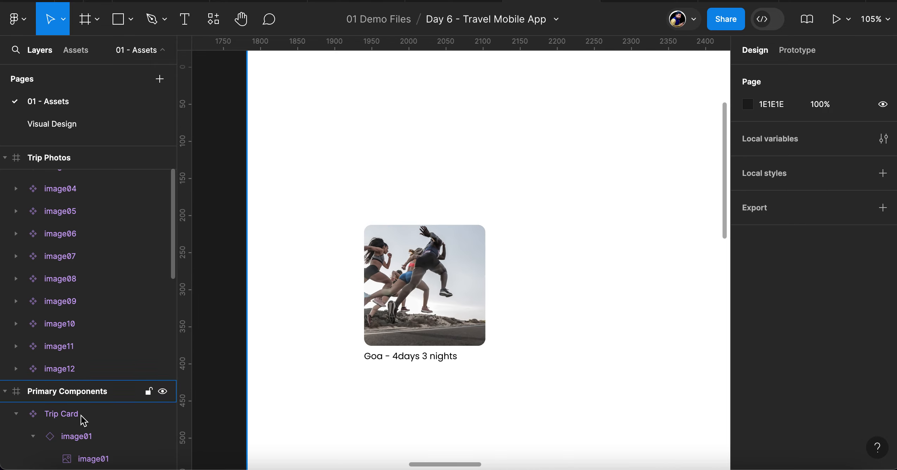
pyautogui.click(79, 436)
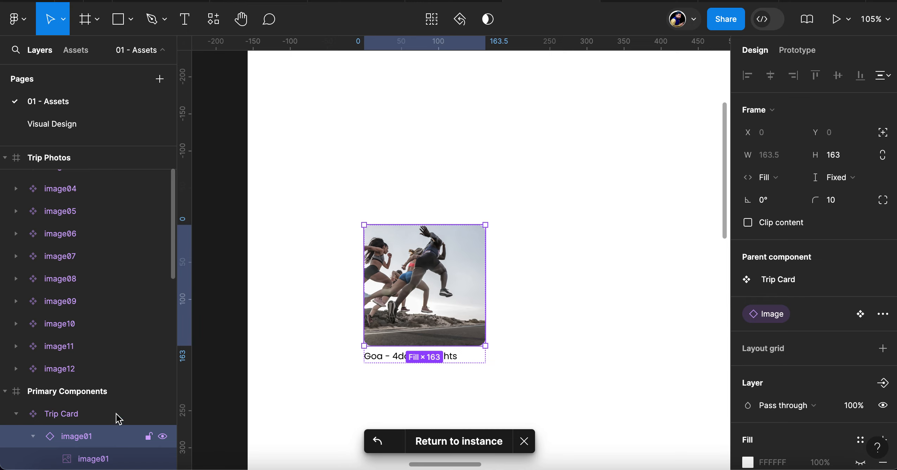
pyautogui.click(457, 444)
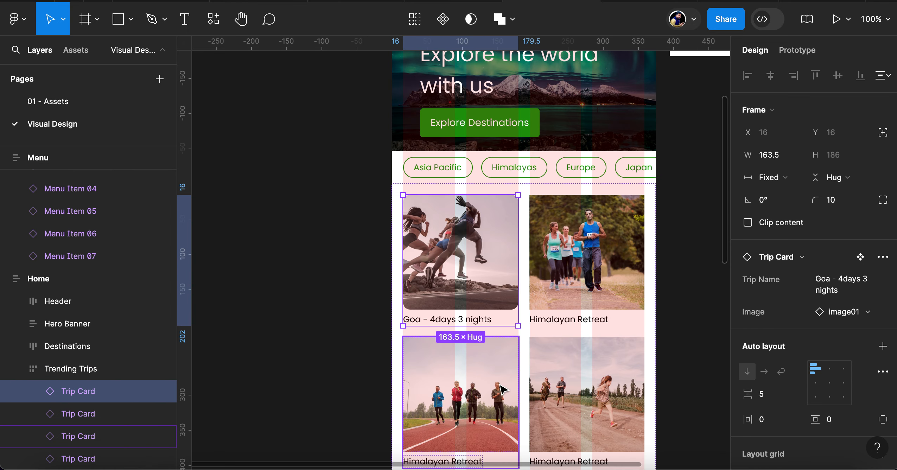
# Try resetting the Image property of the first-row Himalayan Retreat card, and undo the reset
pyautogui.click(603, 285)
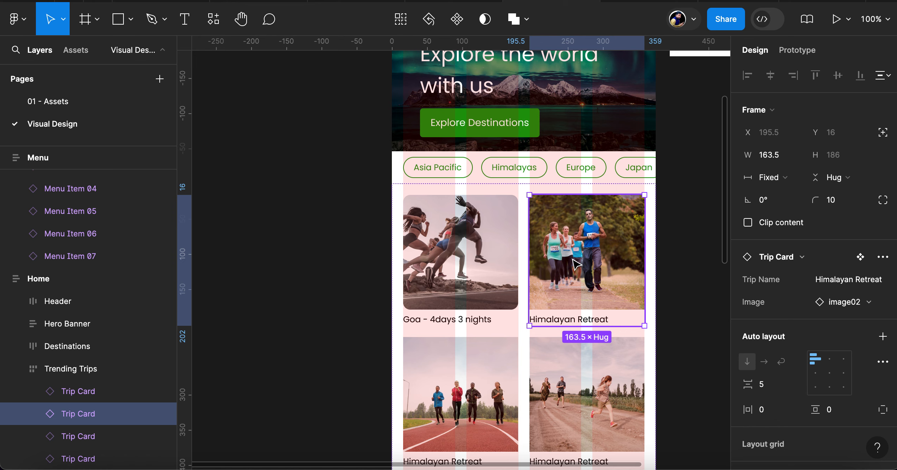
pyautogui.click(883, 262)
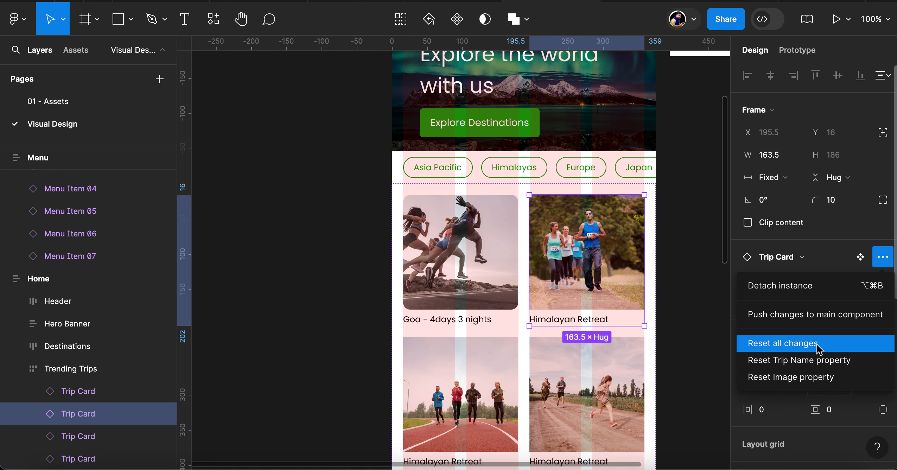
pyautogui.click(814, 371)
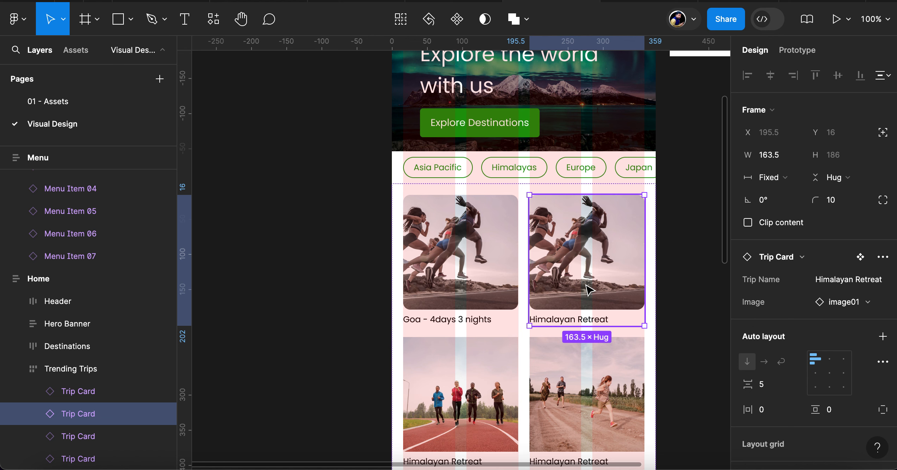
pyautogui.press('super+z')
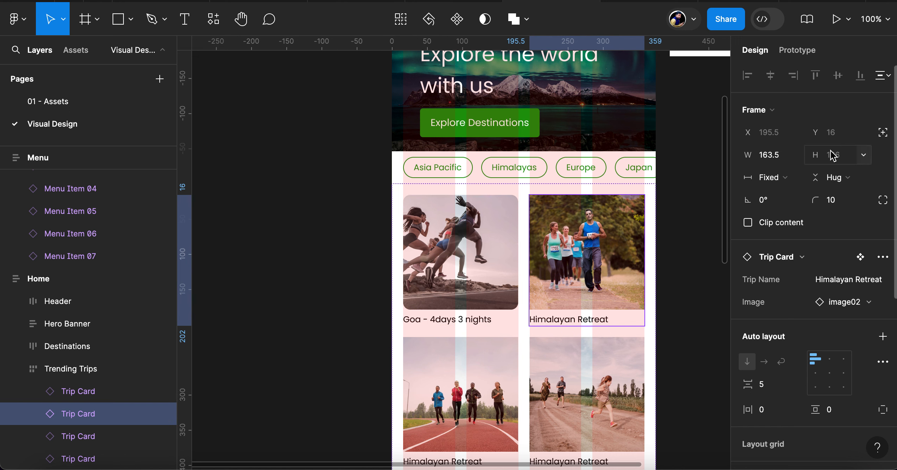
# Open the main Trip Card component and set the corner radius of the photo layer nested in image01 to 0
pyautogui.click(861, 257)
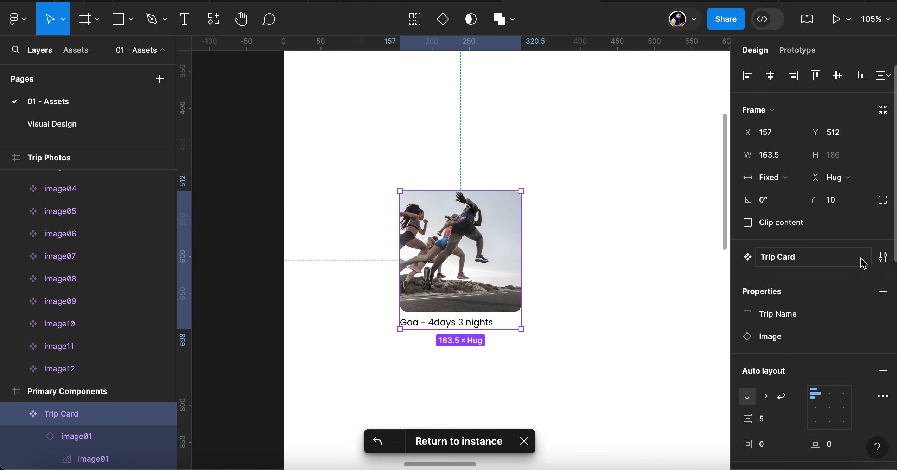
pyautogui.click(86, 438)
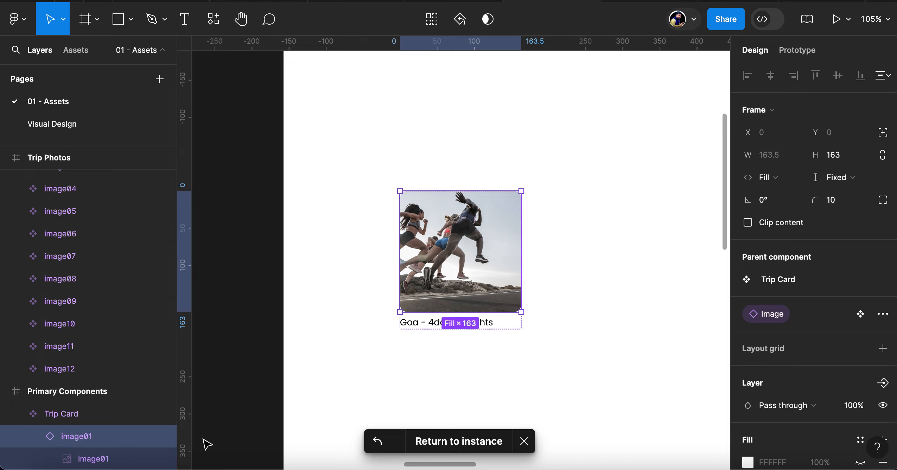
pyautogui.click(109, 459)
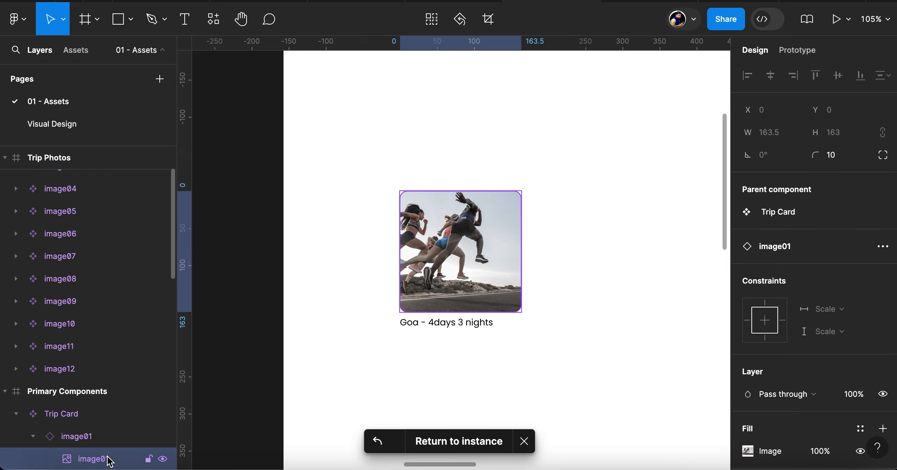
pyautogui.click(842, 158)
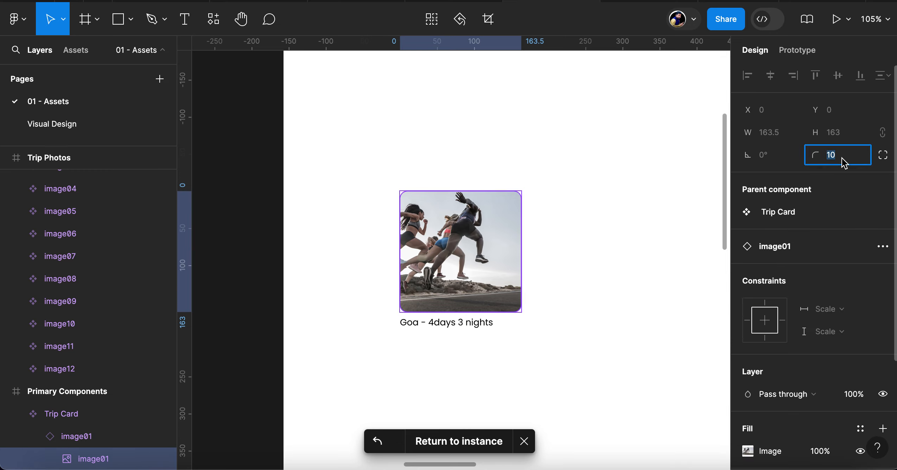
pyautogui.write('0')
pyautogui.press('Return')
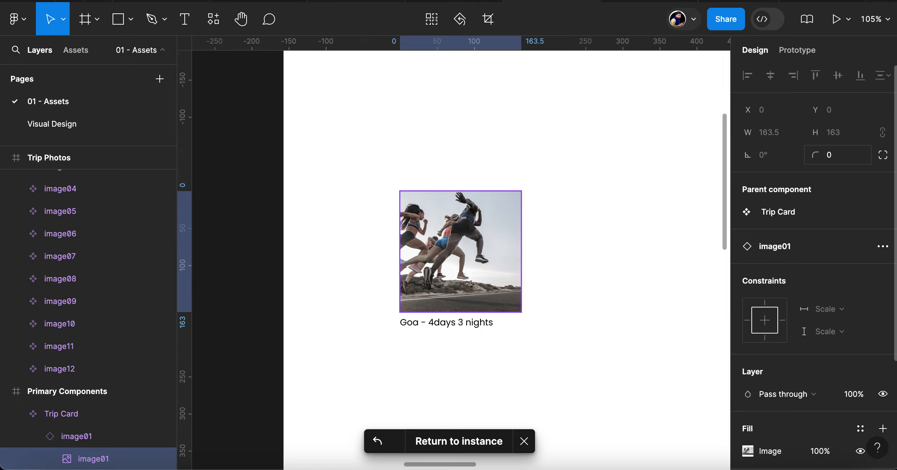
# Turn on Clip content for the image01 instance in the main Trip Card component
pyautogui.click(92, 437)
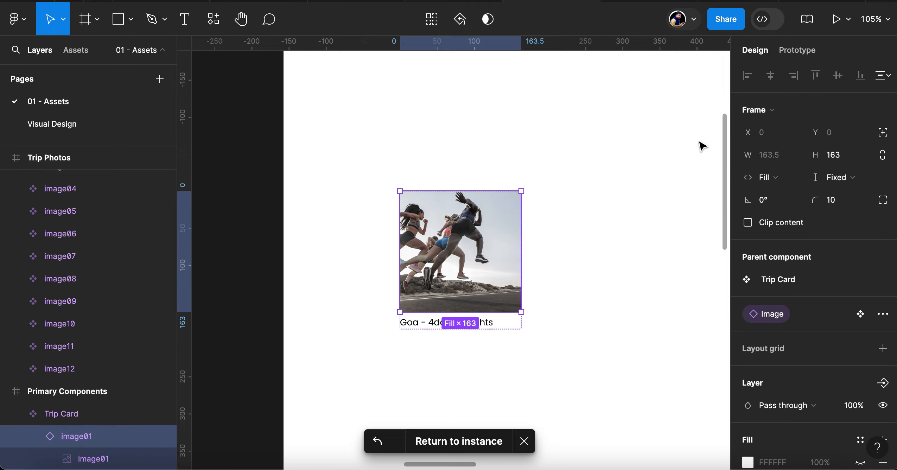
pyautogui.click(781, 225)
pyautogui.click(608, 262)
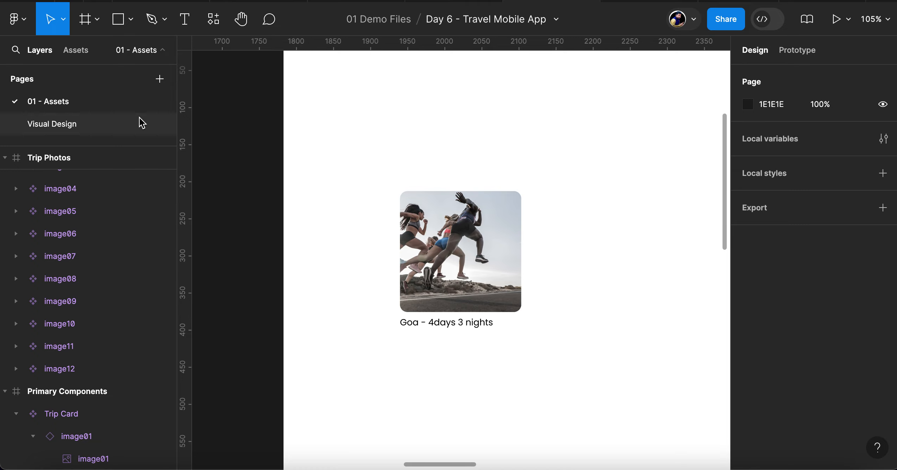
# Compare the frame settings of the two first-row Trip Cards on the Visual Design page, and open the first card's main component
pyautogui.click(53, 123)
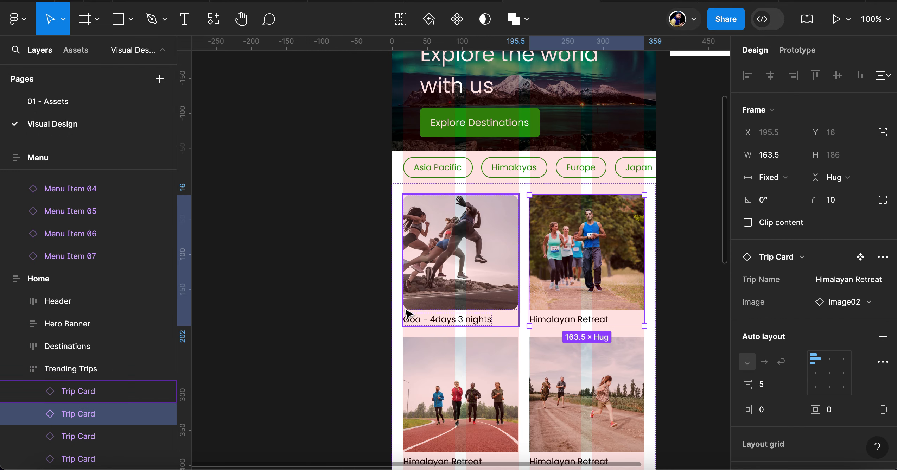
pyautogui.click(396, 302)
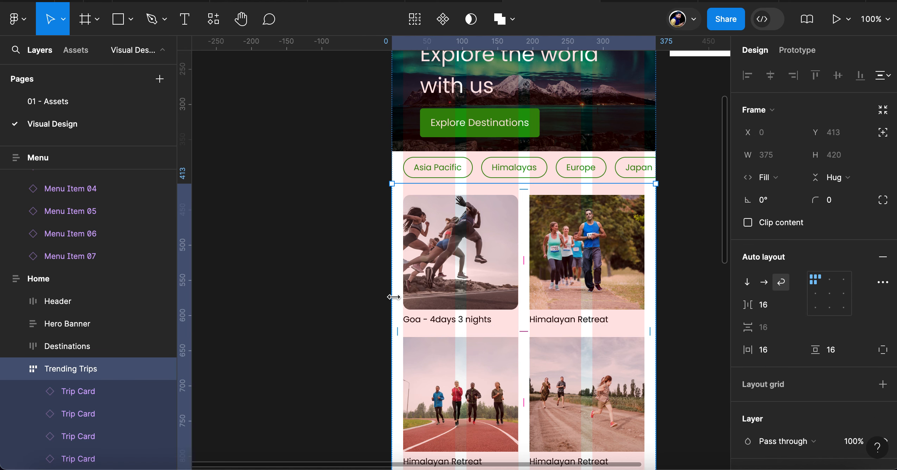
pyautogui.click(79, 393)
pyautogui.click(80, 415)
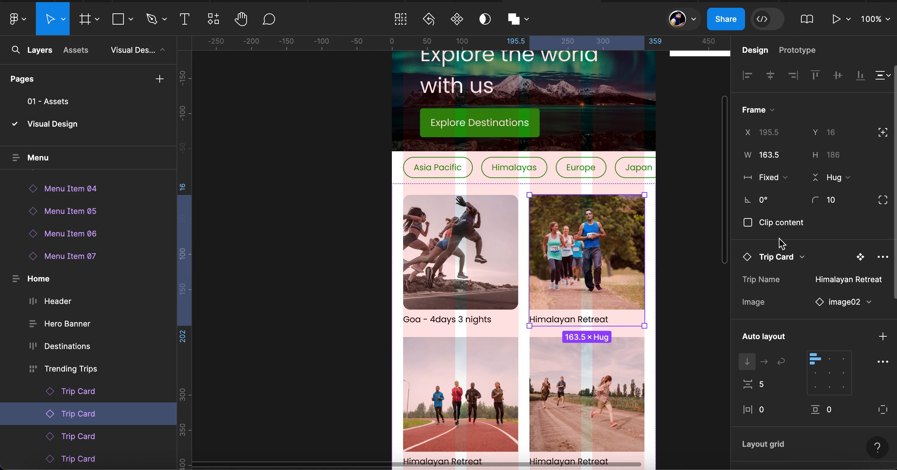
pyautogui.click(115, 392)
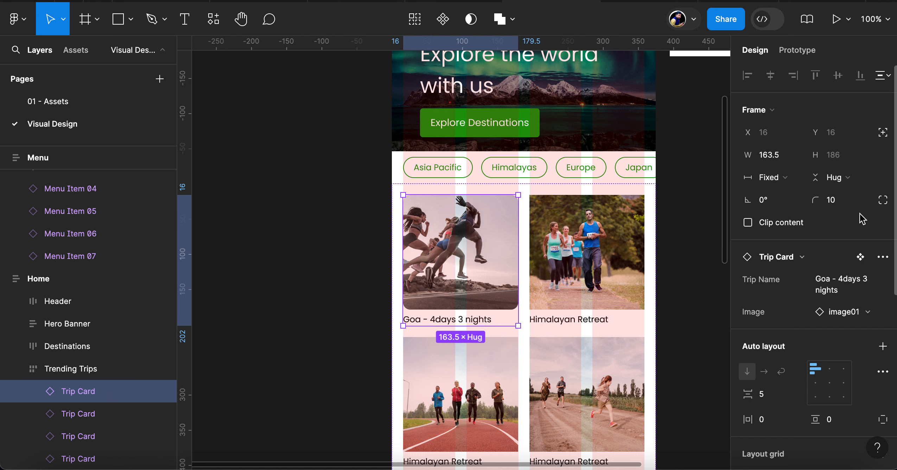
pyautogui.click(861, 258)
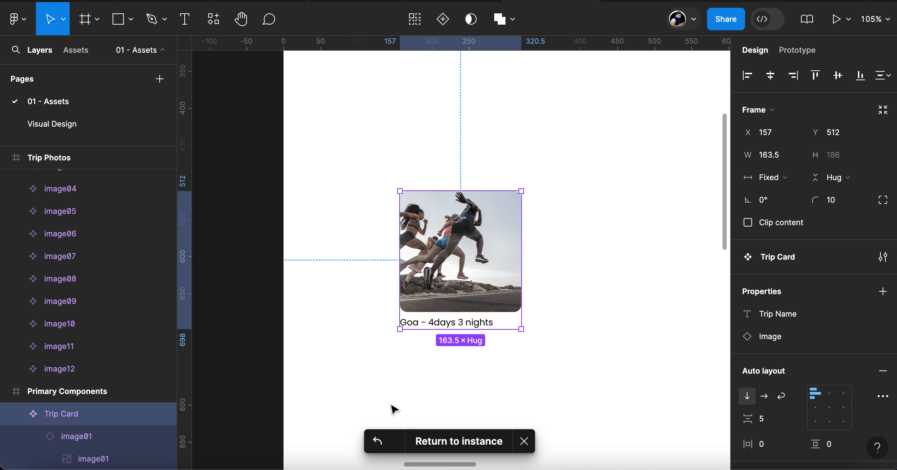
# Give the main Trip Card component a corner radius of 10 with Clip content turned on, and return to the instance
pyautogui.scroll(-3, 103, 436)
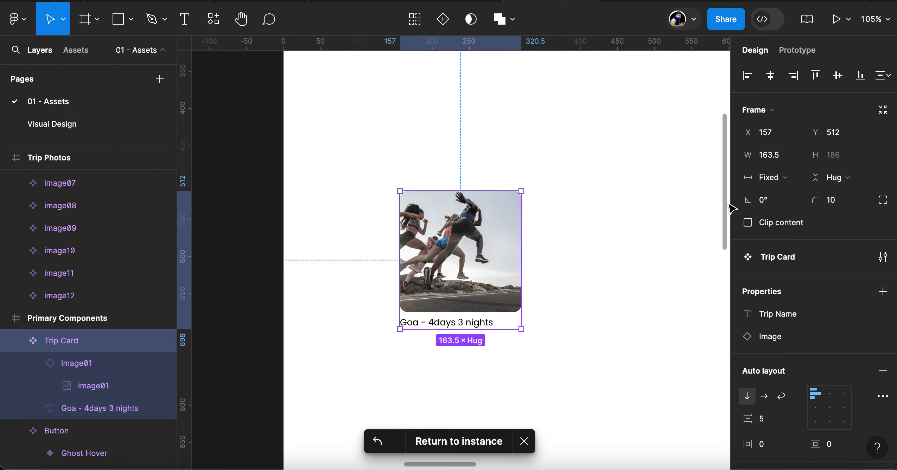
pyautogui.click(849, 202)
pyautogui.write('10')
pyautogui.press('Return')
pyautogui.click(768, 227)
pyautogui.click(441, 444)
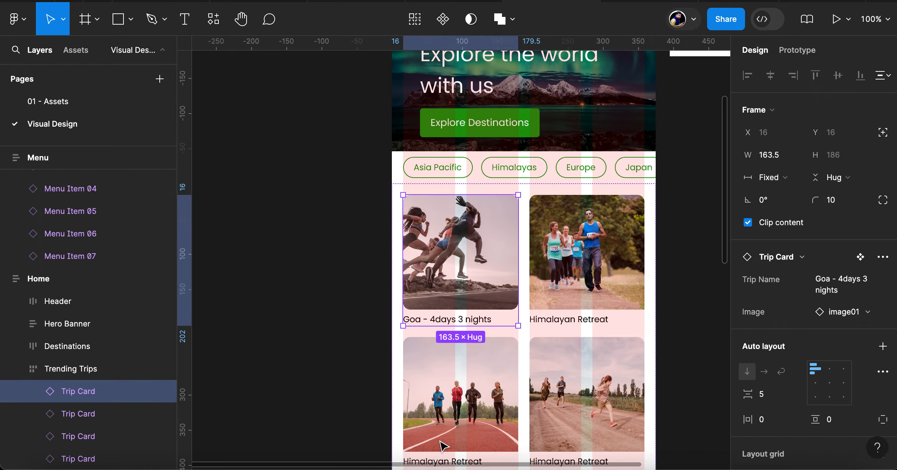
# Try resetting all changes on the first-row Himalayan Retreat card, and undo the reset
pyautogui.click(587, 266)
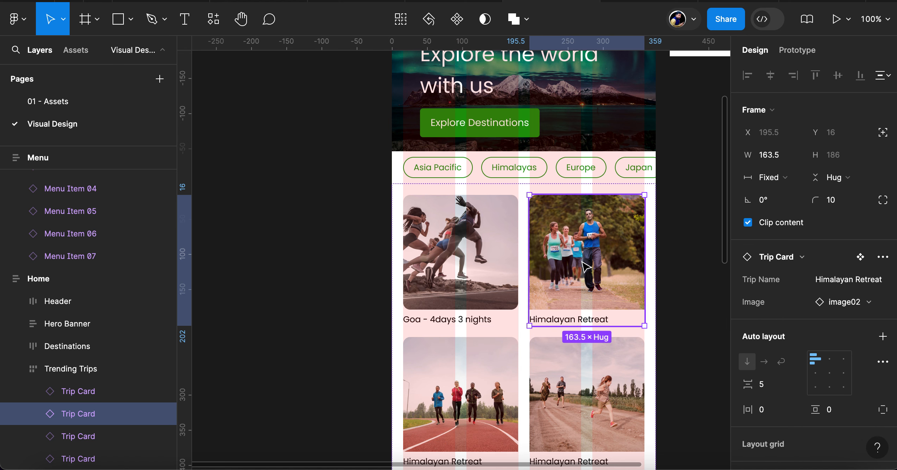
pyautogui.click(883, 257)
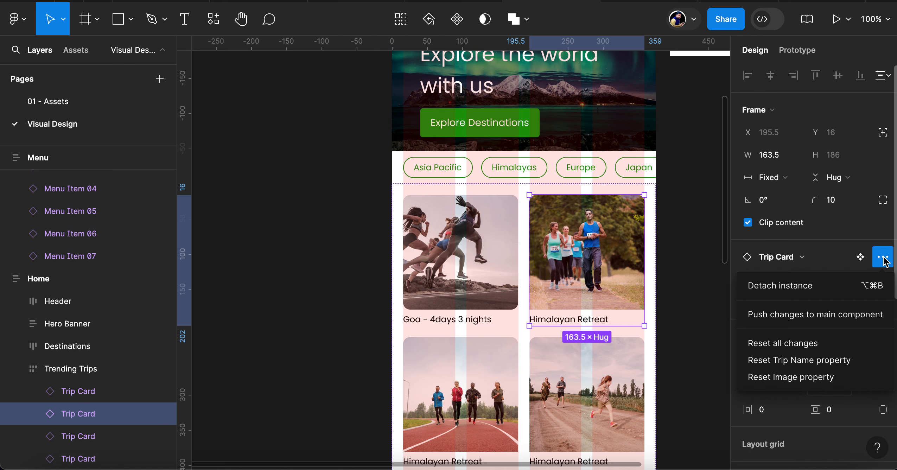
pyautogui.click(794, 344)
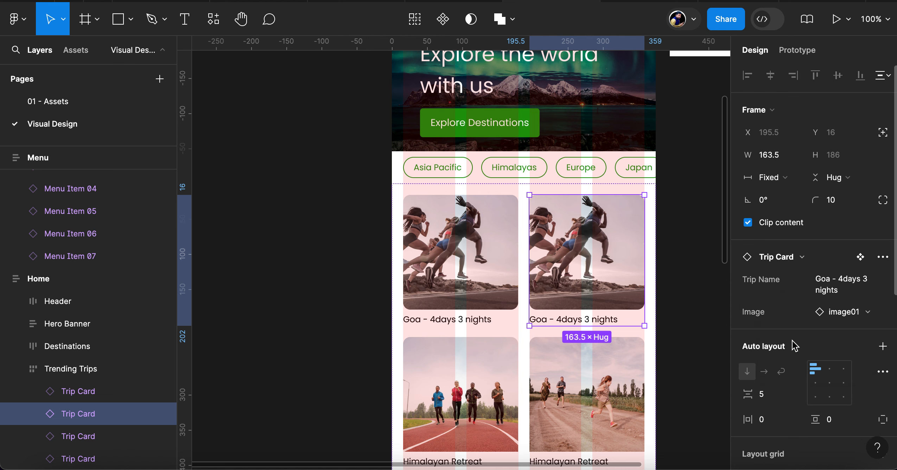
pyautogui.hotkey('ctrl', 'z')
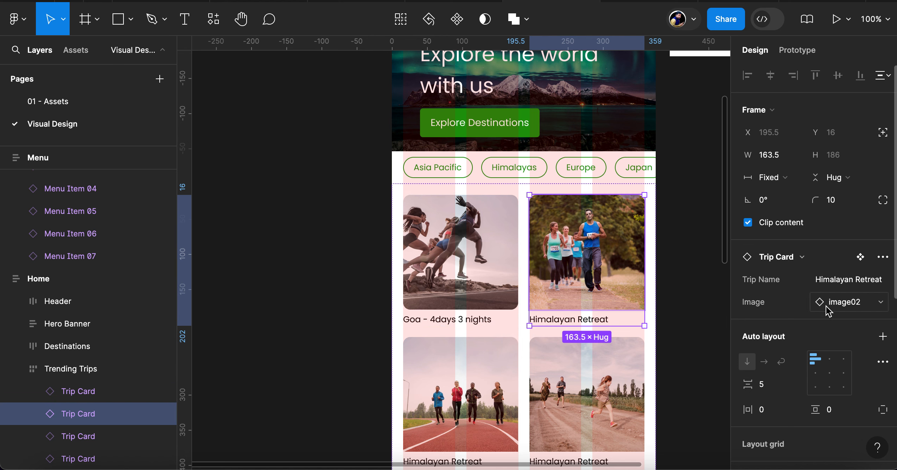
# Examine the settings of the image01 instance and its nested photo layer in the main Trip Card component, and return to the instance
pyautogui.click(861, 259)
pyautogui.click(571, 274)
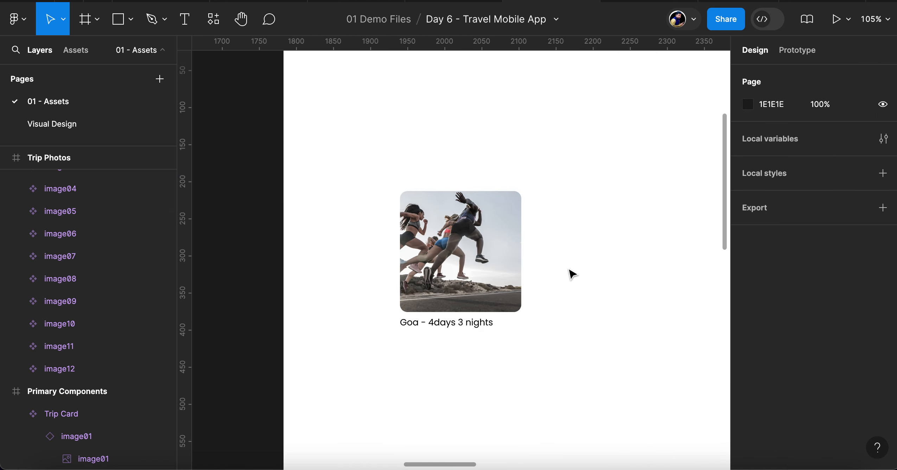
pyautogui.scroll(-6, 572, 274)
pyautogui.hscroll(5, 574, 274)
pyautogui.hscroll(-5, 571, 274)
pyautogui.scroll(-2, 572, 274)
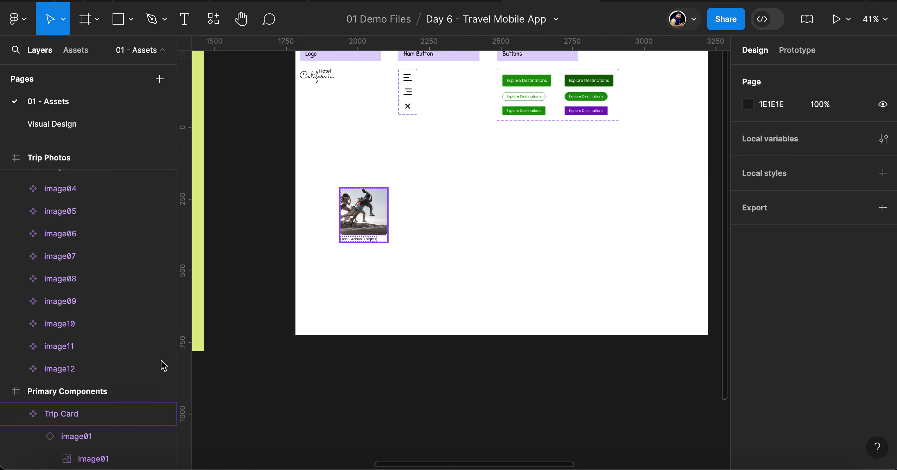
pyautogui.click(85, 443)
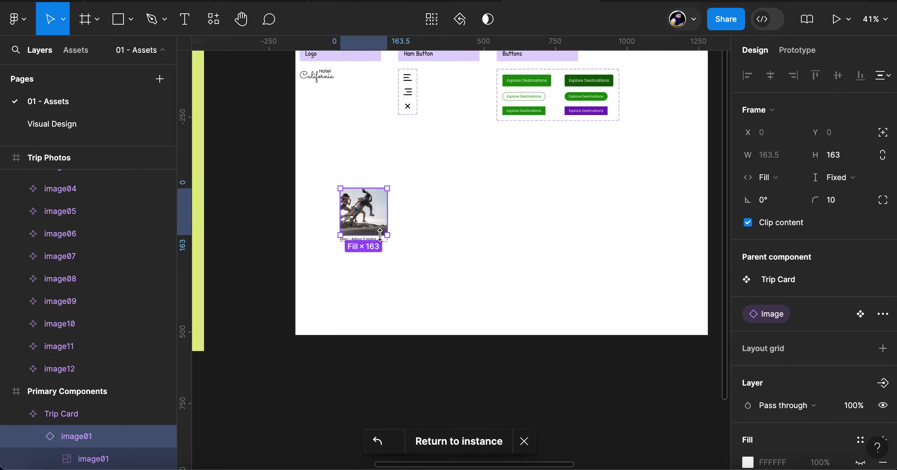
pyautogui.scroll(5, 380, 234)
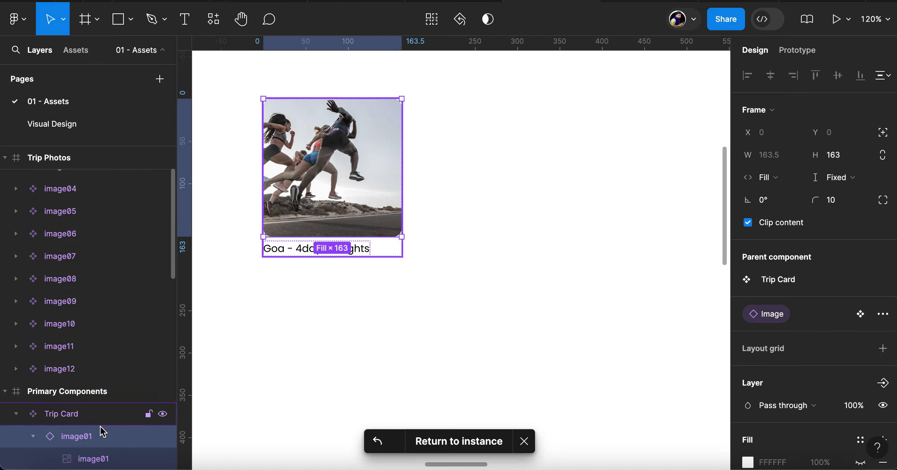
pyautogui.scroll(-3, 101, 431)
pyautogui.click(100, 386)
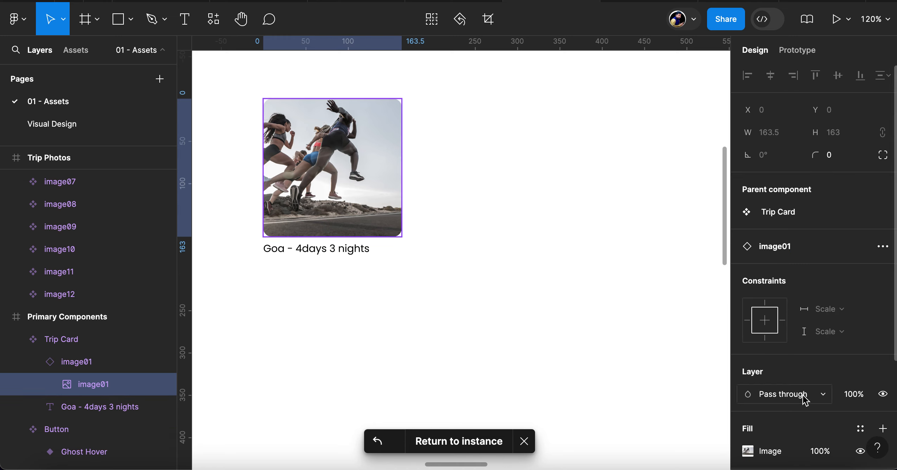
pyautogui.scroll(-3, 804, 396)
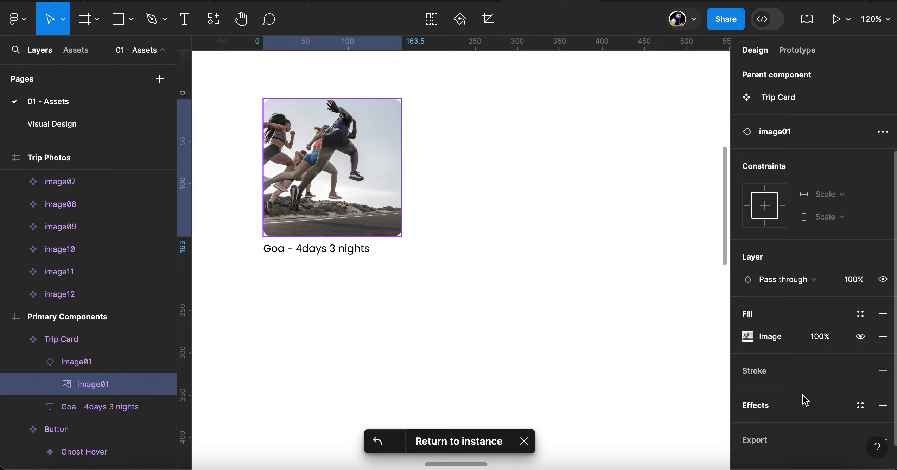
pyautogui.click(471, 445)
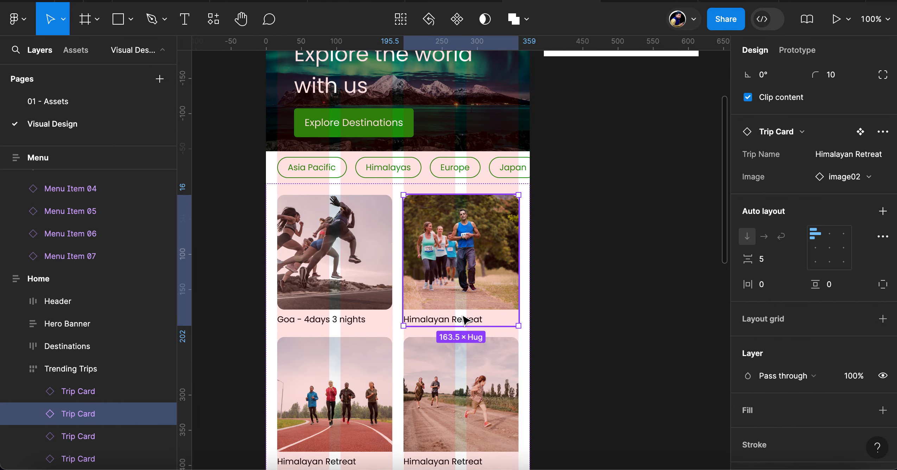
pyautogui.click(486, 382)
pyautogui.scroll(-6, 484, 380)
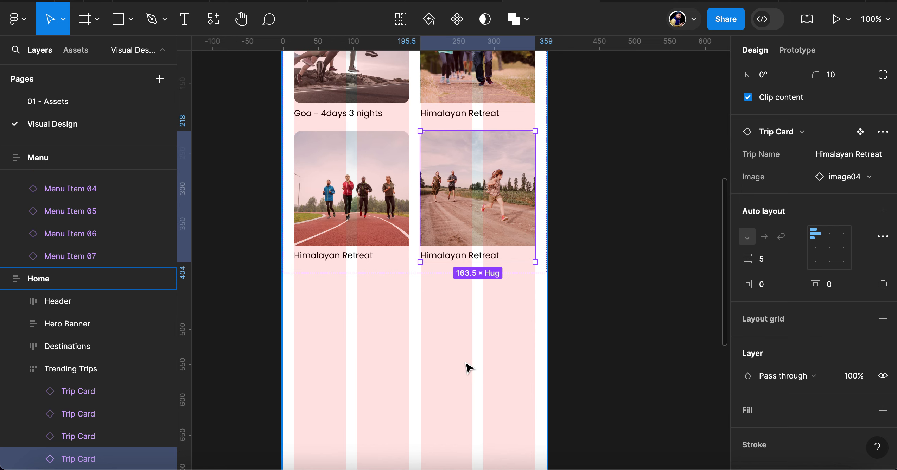
pyautogui.click(463, 360)
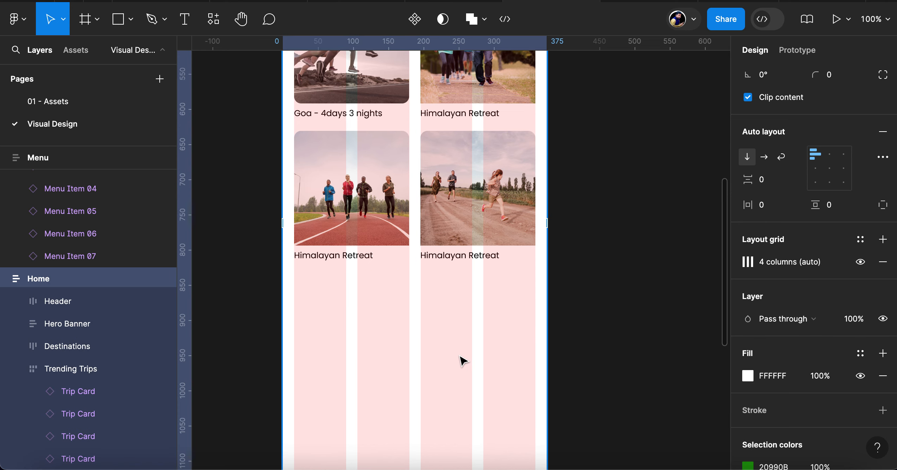
pyautogui.scroll(5, 463, 360)
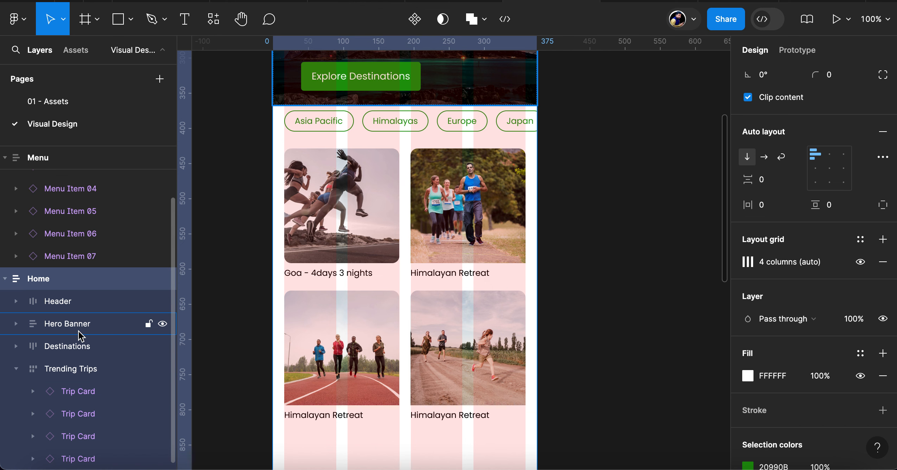
# Reset only the Image property of the first-row Himalayan Retreat card
pyautogui.click(486, 219)
pyautogui.click(486, 220)
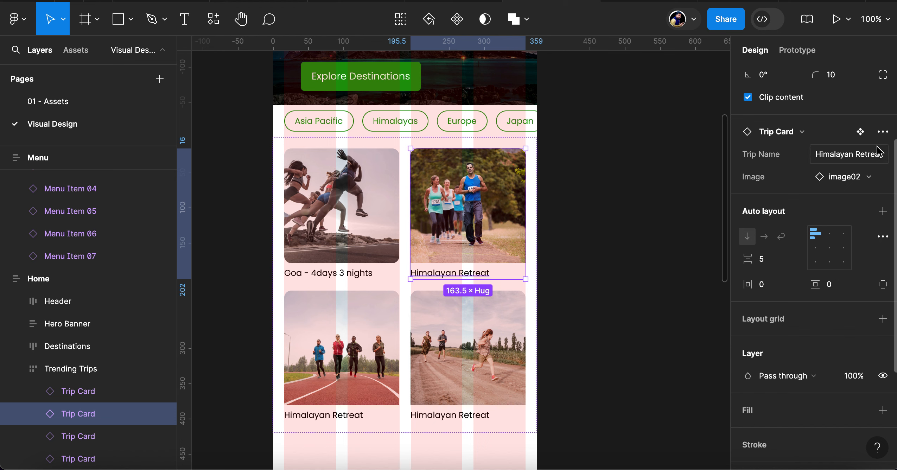
pyautogui.click(883, 131)
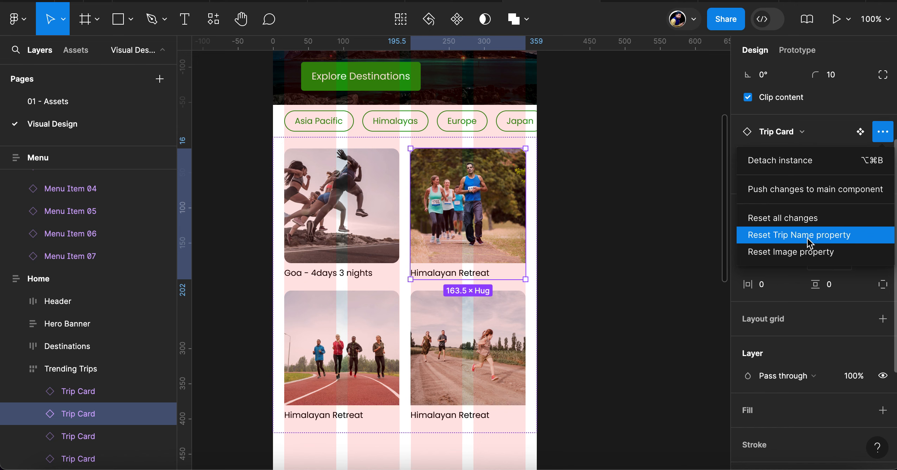
pyautogui.click(797, 254)
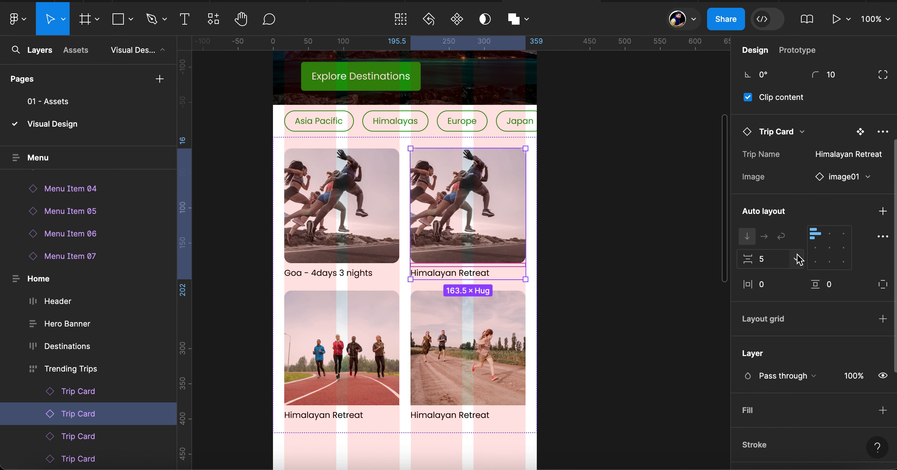
# Select both second-row Trip Cards together and reset their Image property
pyautogui.click(486, 370)
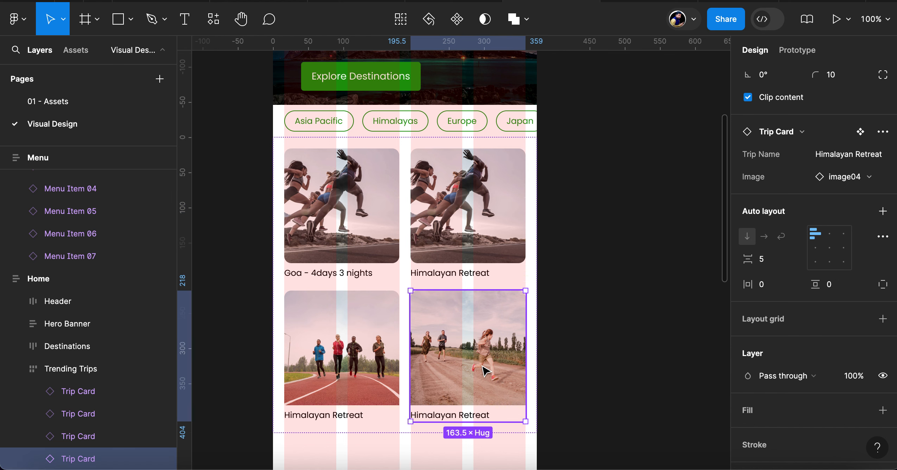
pyautogui.keyDown('super'); pyautogui.click(373, 354); pyautogui.keyUp('super')
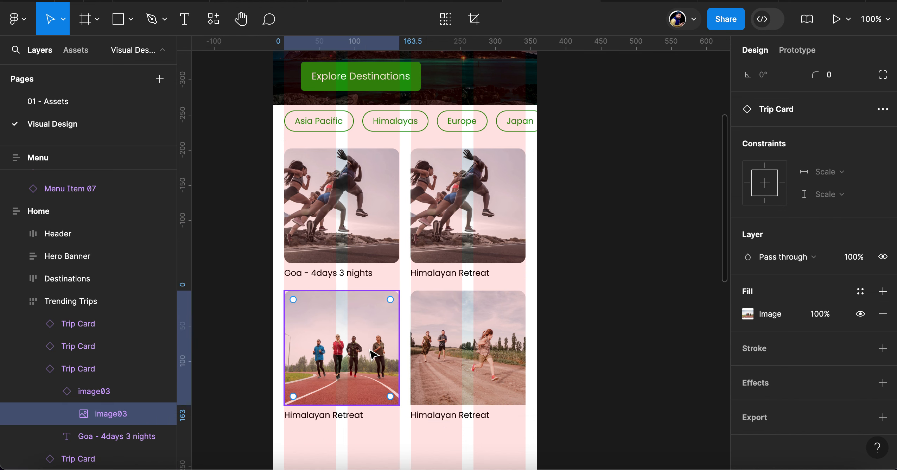
pyautogui.keyDown('shift'); pyautogui.click(468, 354); pyautogui.keyUp('shift')
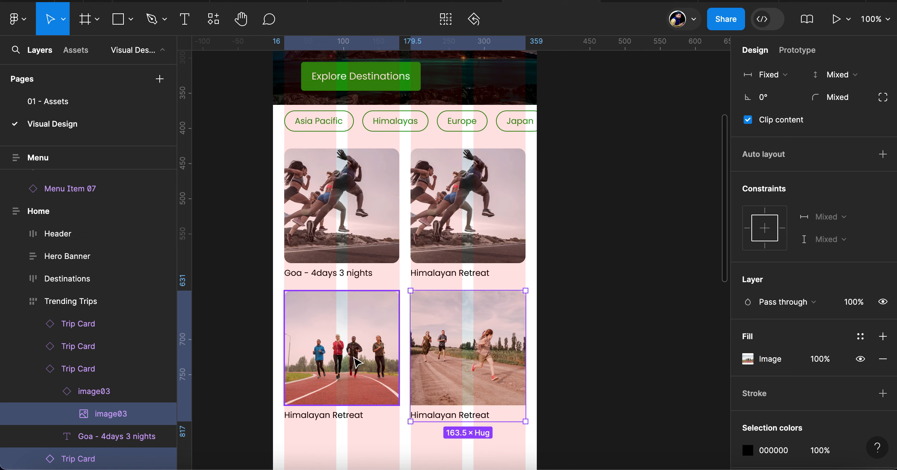
pyautogui.keyDown('shift'); pyautogui.click(354, 358); pyautogui.keyUp('shift')
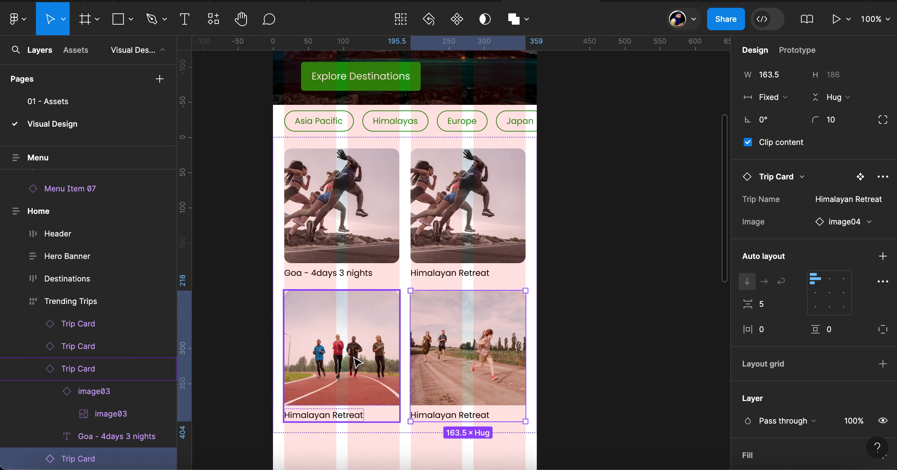
pyautogui.click(459, 245)
pyautogui.click(465, 352)
pyautogui.keyDown('shift'); pyautogui.click(358, 343); pyautogui.keyUp('shift')
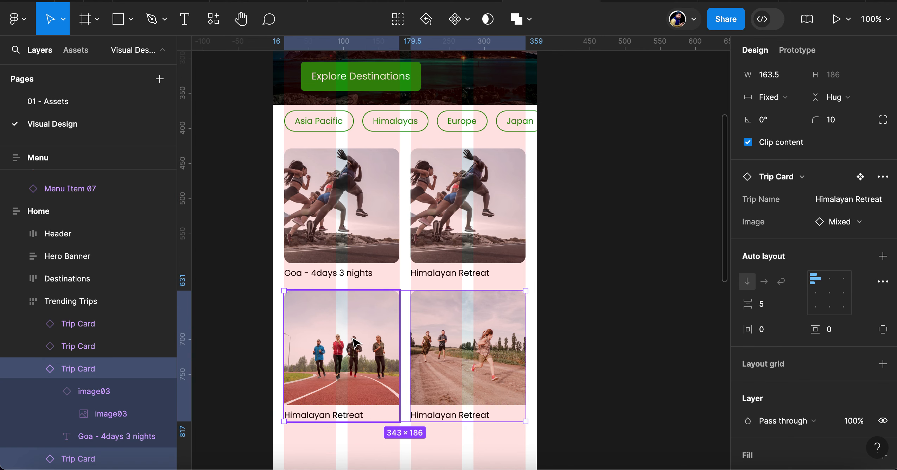
pyautogui.click(883, 177)
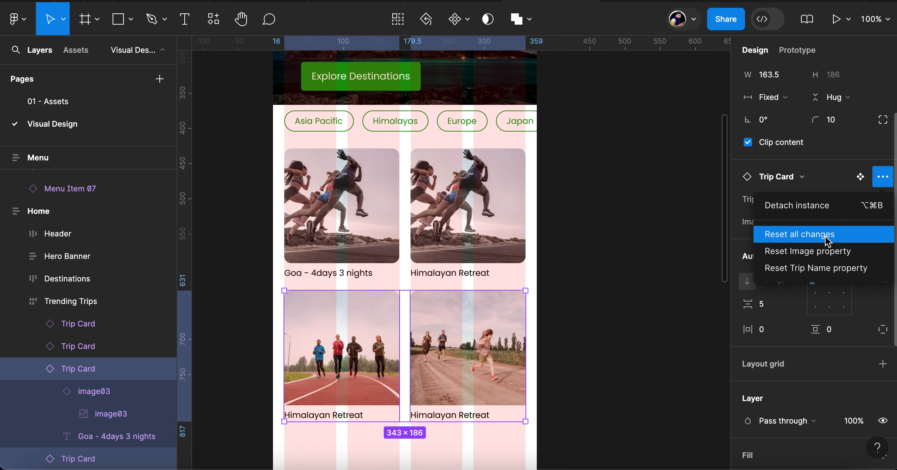
pyautogui.click(826, 251)
# Swap the first-row Himalayan Retreat card's image to image02
pyautogui.click(494, 233)
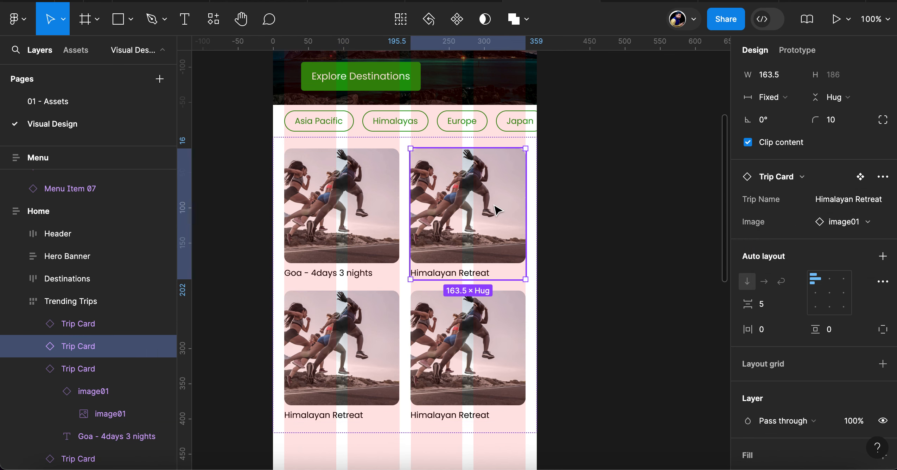
pyautogui.click(844, 222)
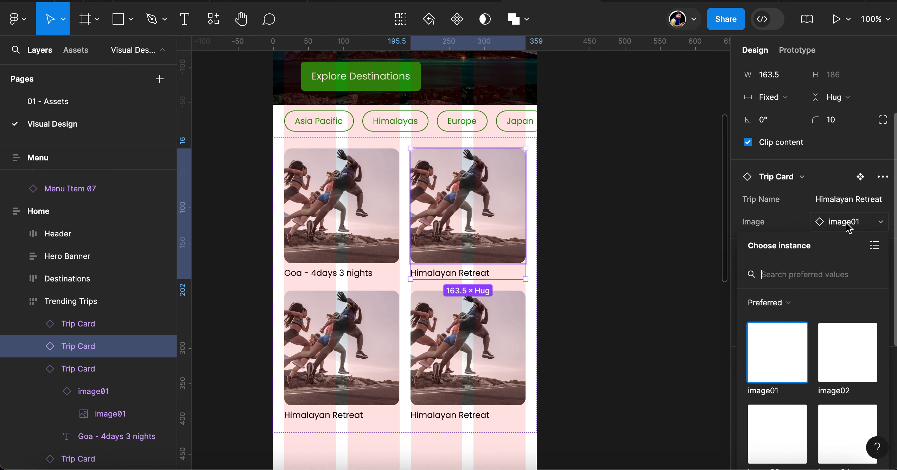
pyautogui.click(844, 276)
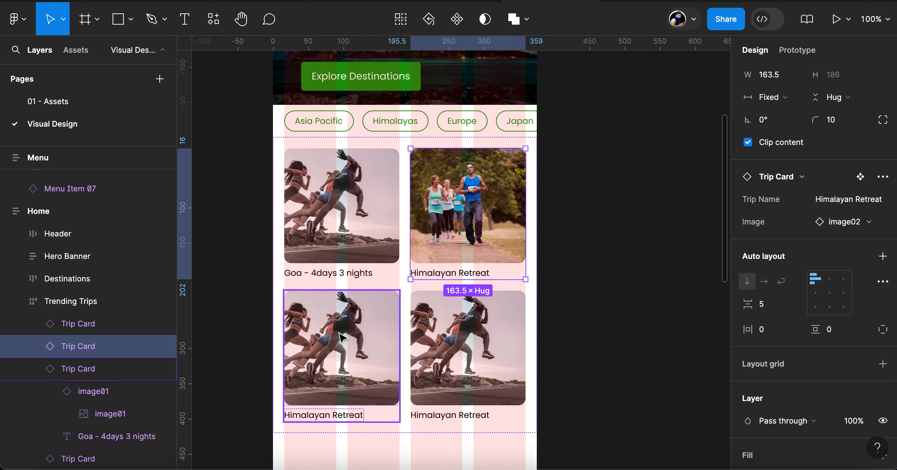
# Swap the images of the second-row Trip Cards, using image03 for the first card and image04 for the second
pyautogui.click(321, 333)
pyautogui.click(868, 222)
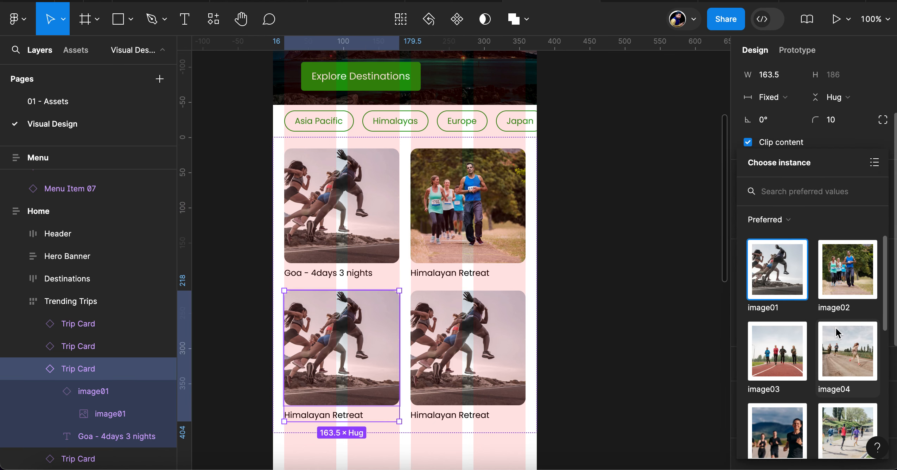
pyautogui.click(777, 366)
pyautogui.click(496, 359)
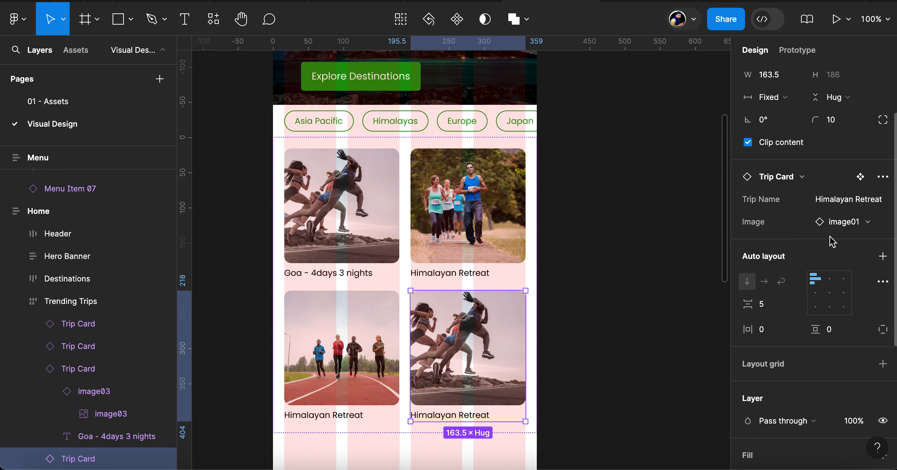
pyautogui.click(862, 226)
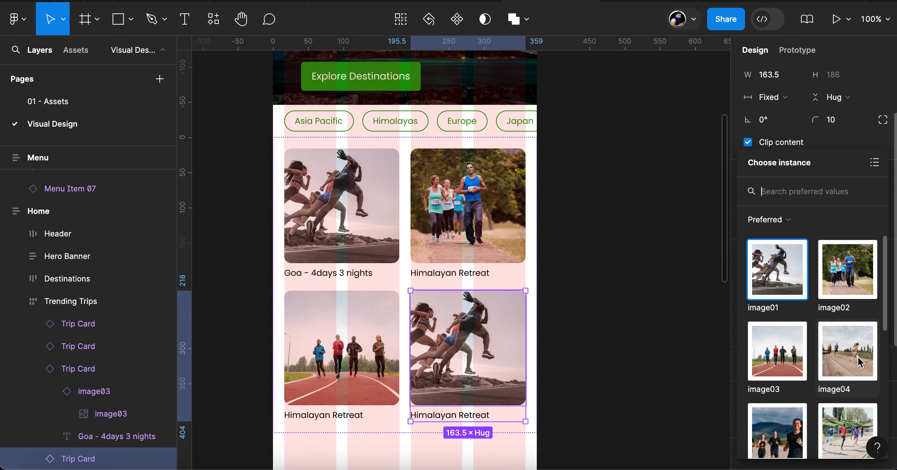
pyautogui.click(858, 362)
pyautogui.click(613, 360)
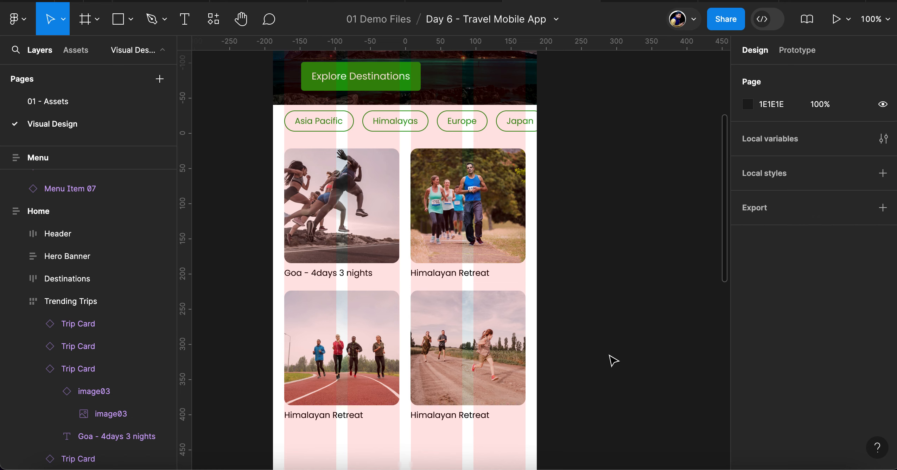
pyautogui.scroll(-5, 433, 279)
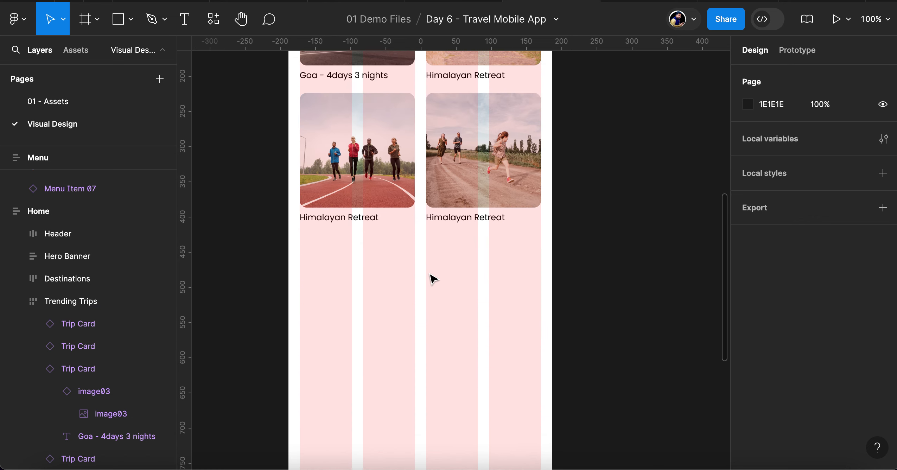
pyautogui.scroll(-1, 433, 279)
pyautogui.scroll(5, 433, 279)
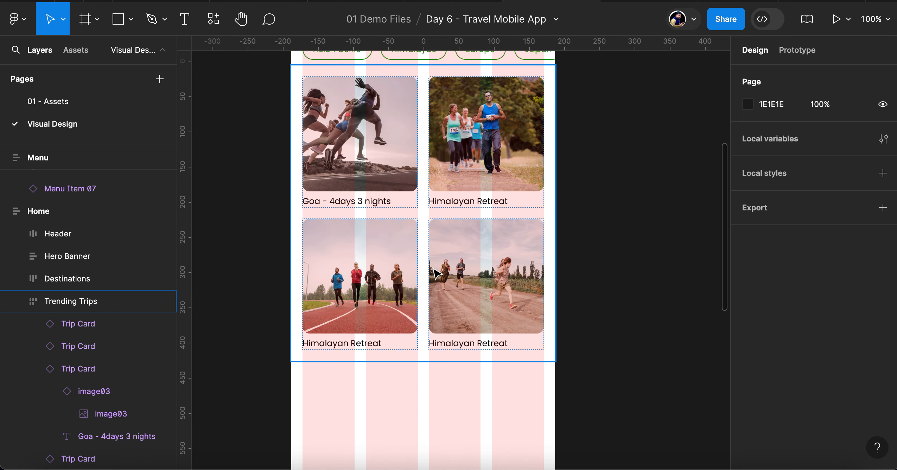
pyautogui.scroll(-5, 448, 286)
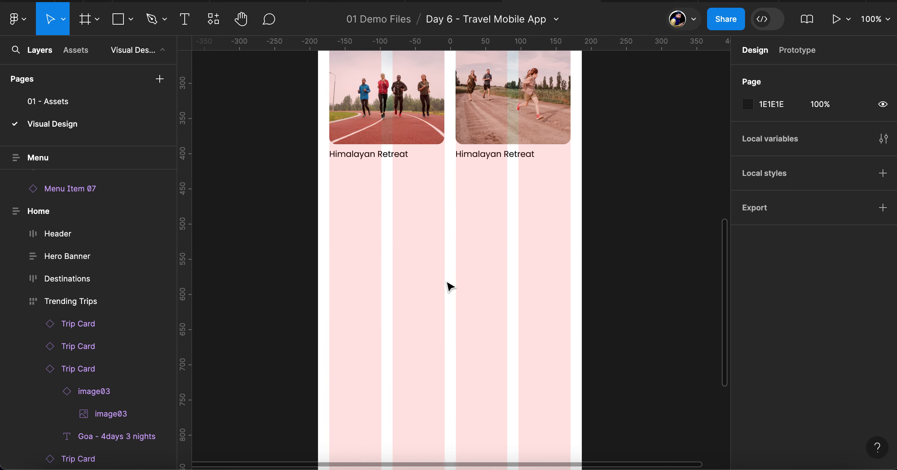
pyautogui.scroll(-5, 447, 282)
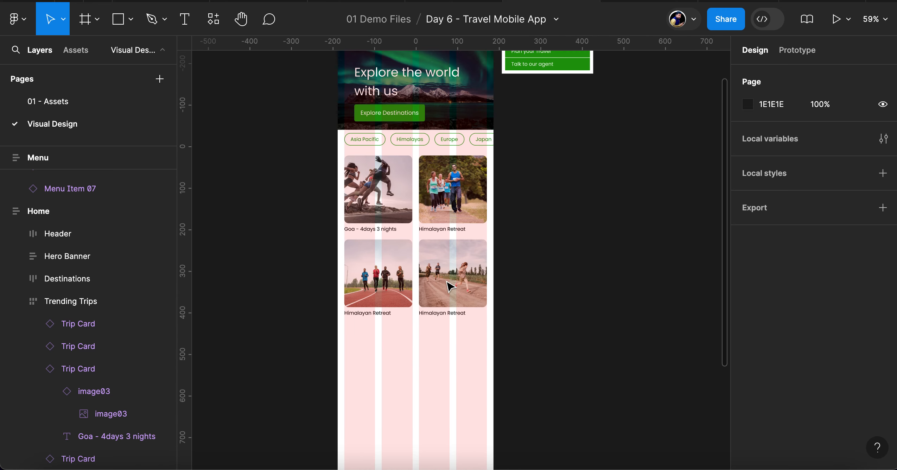